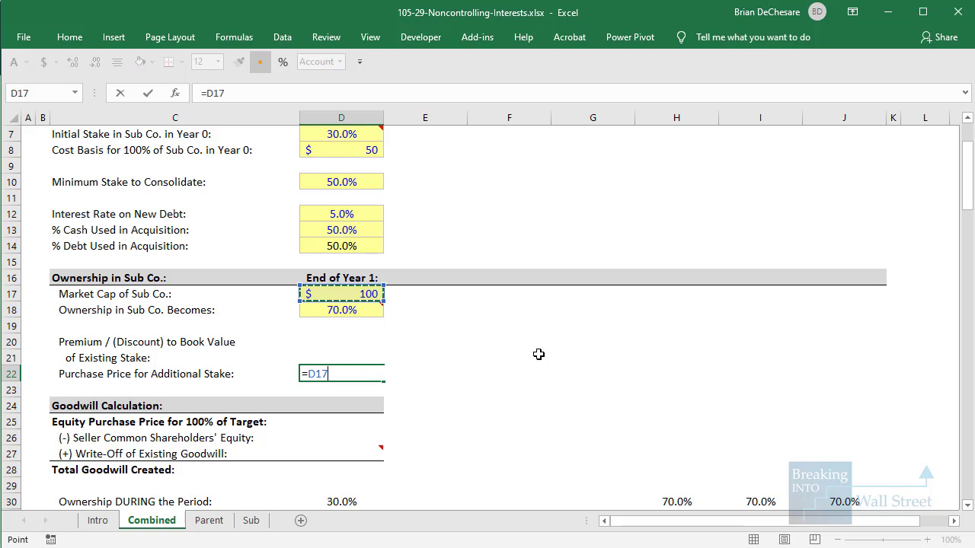
- Complete the Purchase Price for Additional Stake formula in D22 as =D17*(New_Ownership_Pct-Initial_Stake)
text(*()
key(Up)
key(Up)
key(Up)
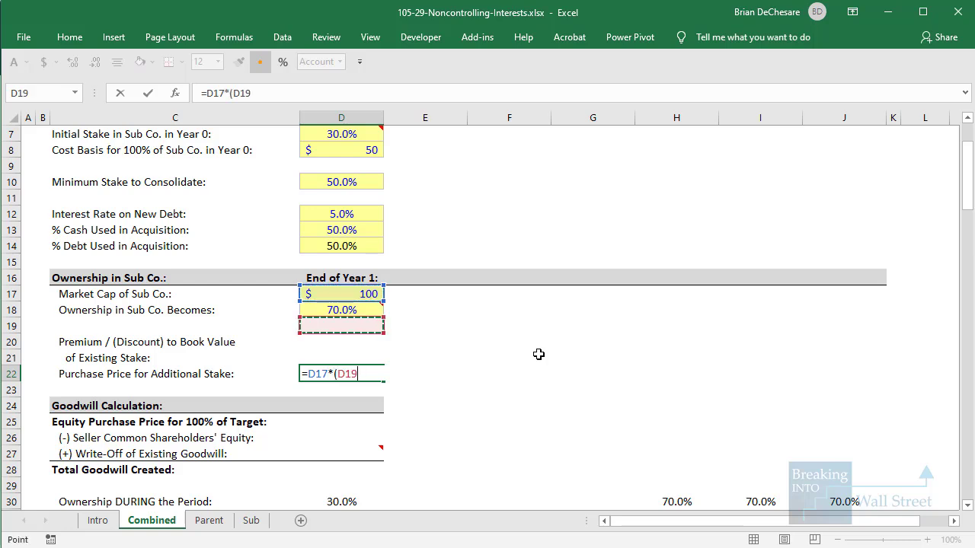
key(Up)
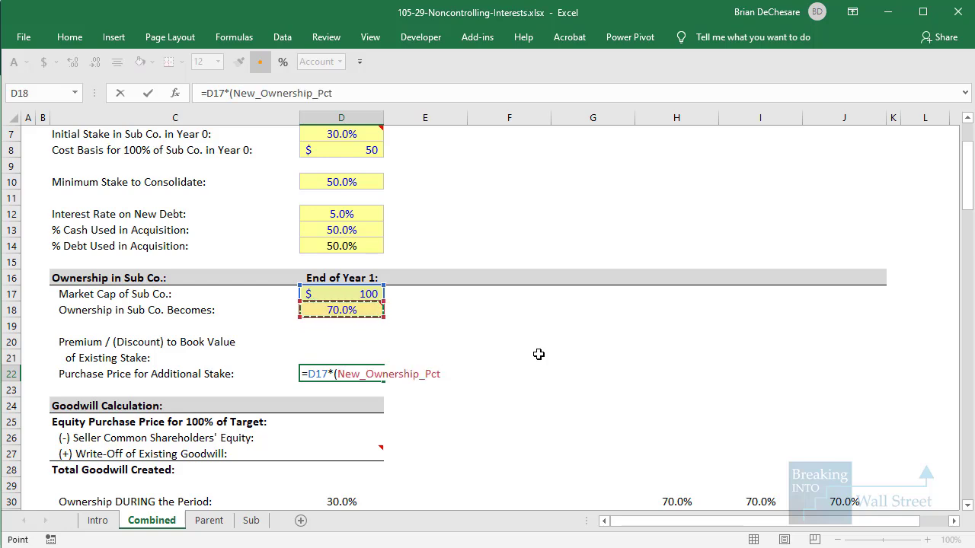
text(-)
key(Up)
key(Up)
key(Up)
key(Up)
key(Up)
key(Up)
key(Up)
key(Up)
key(Up)
key(Up)
key(Up)
key(Up)
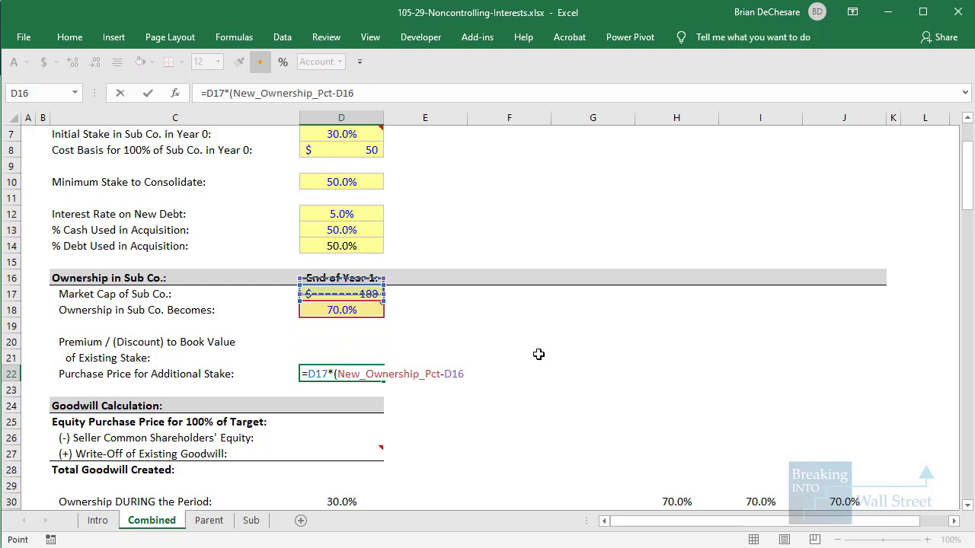
text())
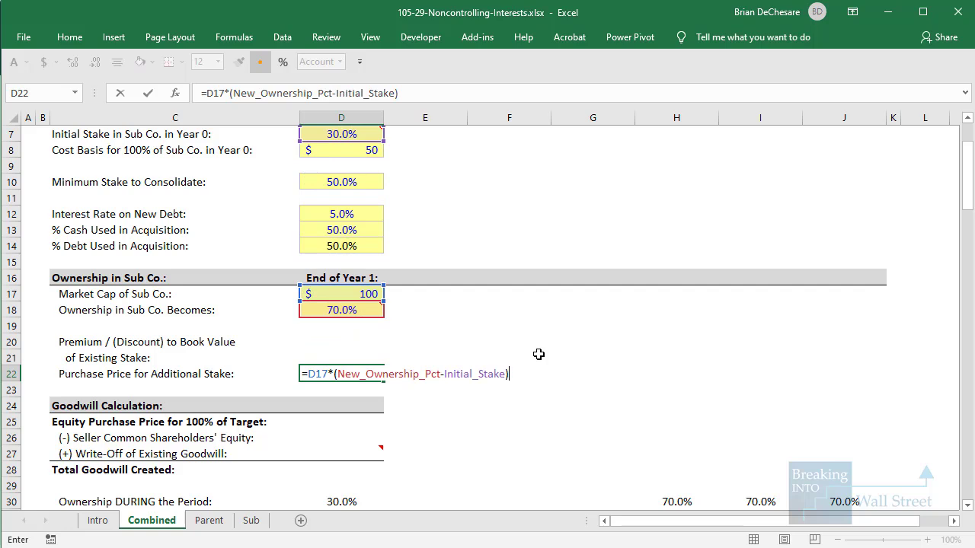
key(ctrl+Return)
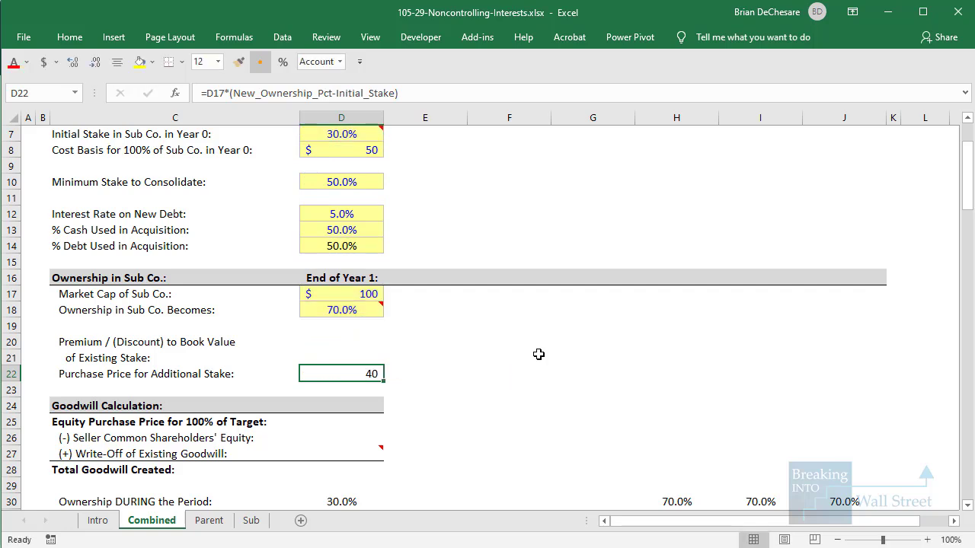
- Link the Equity Purchase Price for 100% of Target in D25 to Sub Co.'s market cap in D17
key(Down)
key(Down)
key(Down)
scroll(452, 385, down, 1)
text(=)
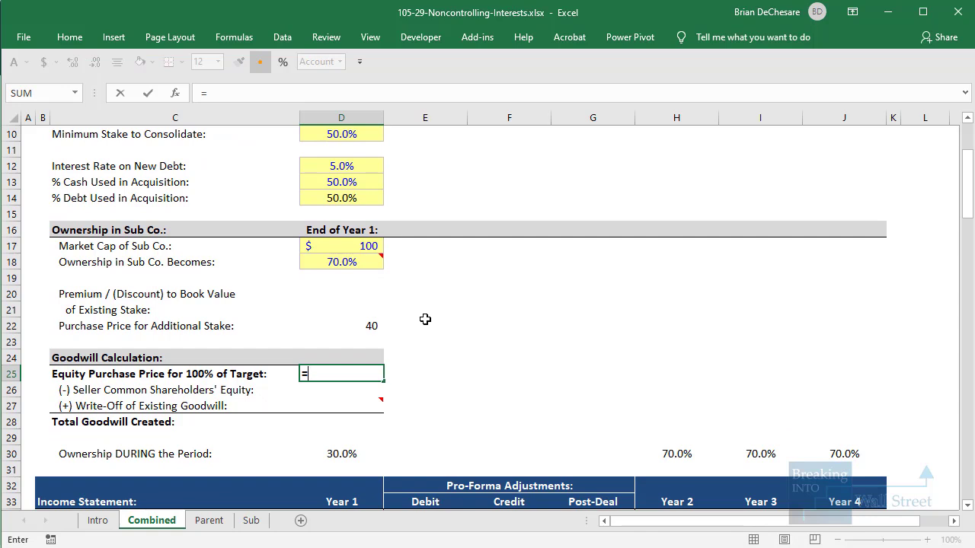
click(366, 248)
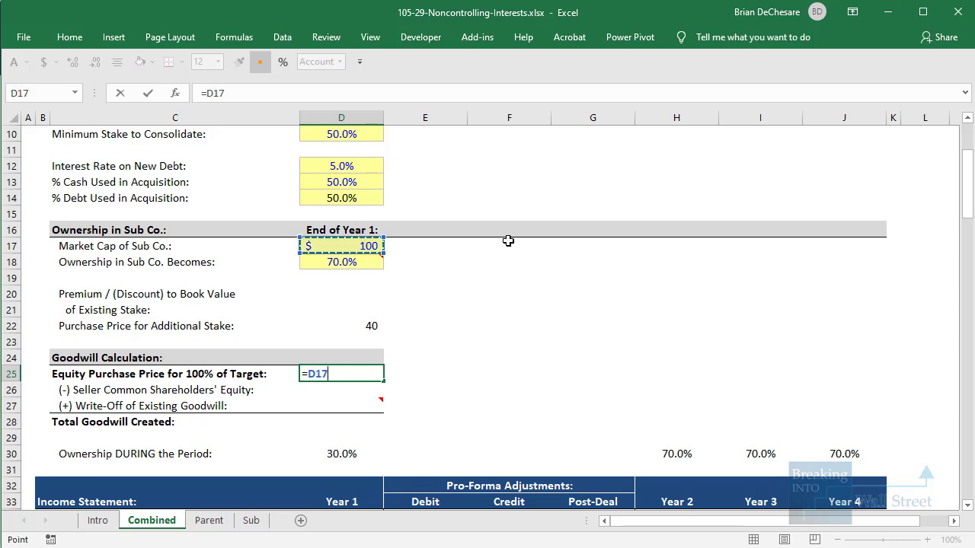
key(Return)
- Set Seller Common Shareholders' Equity in D26 to the negative of Sub Co.'s Year 1 common shareholders' equity, =-Sub!D53
text(=-)
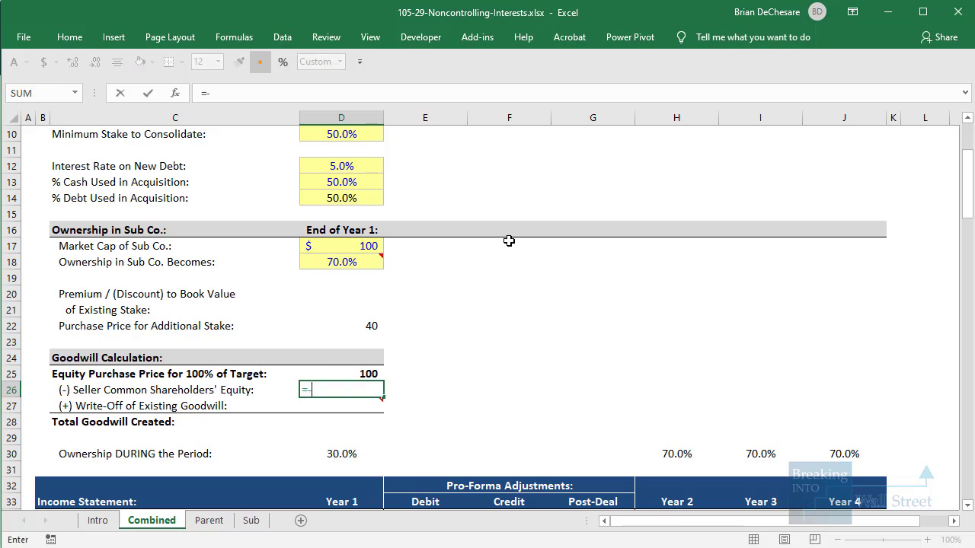
click(250, 520)
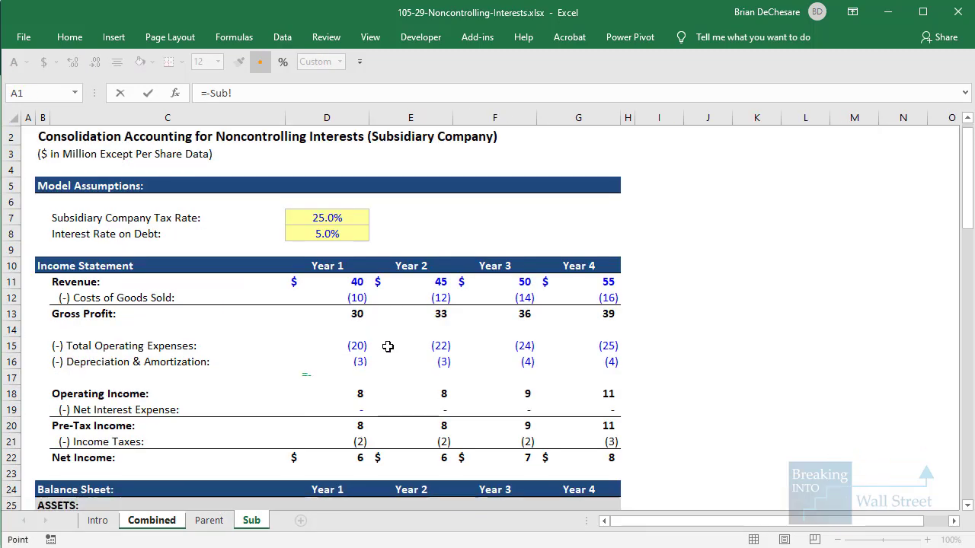
scroll(387, 346, down, 12)
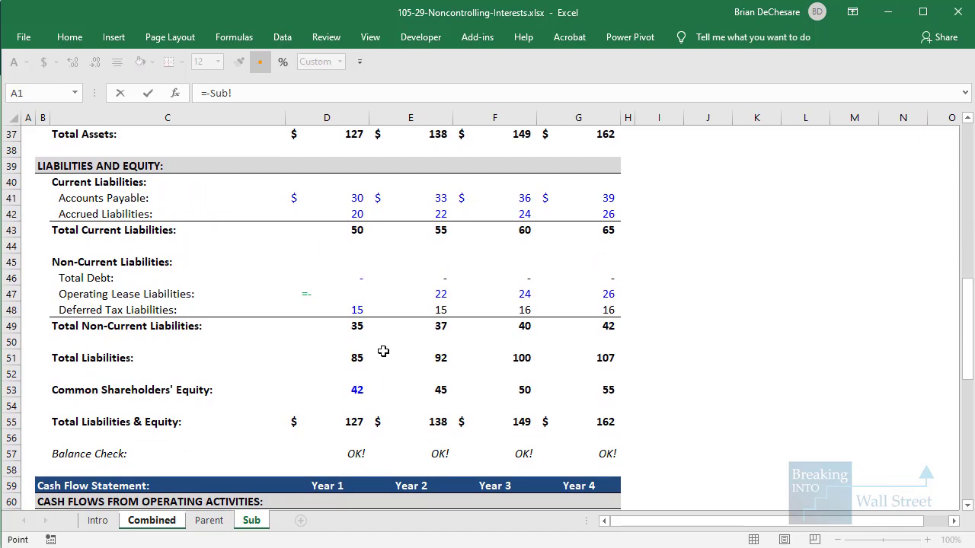
click(331, 391)
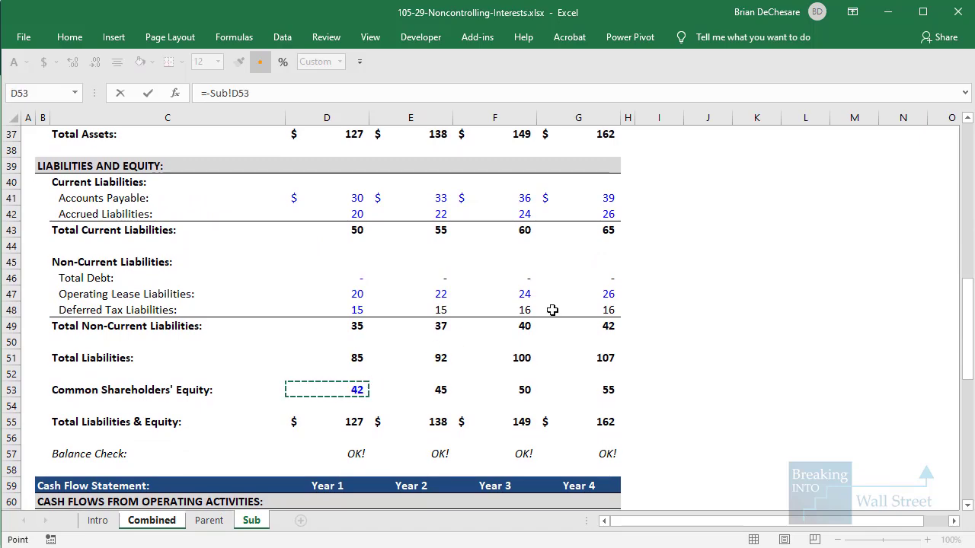
key(Return)
- Based on the Sub sheet's asset lines, enter 0 as the Write-Off of Existing Goodwill in D27 and sum D25:D27 in D28
scroll(537, 301, down, 1)
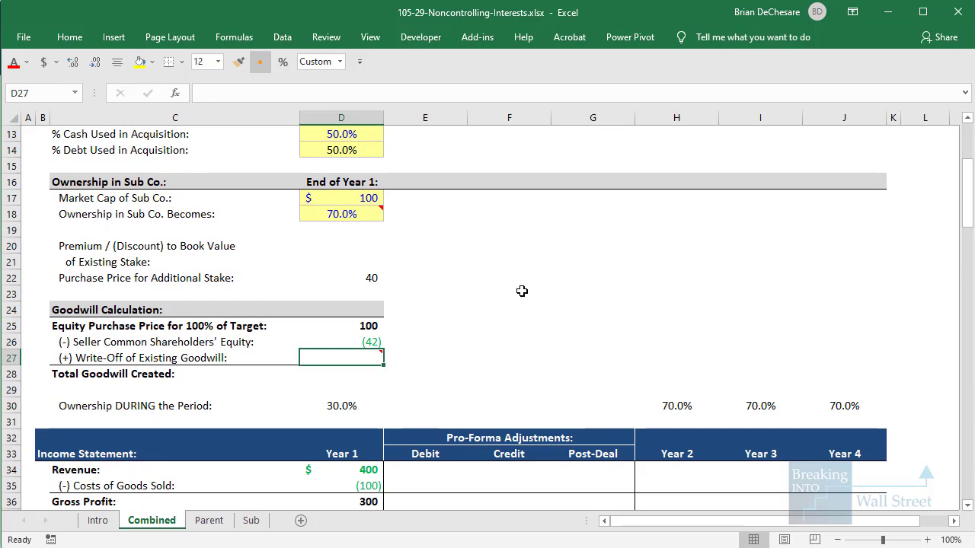
click(251, 521)
scroll(129, 291, up, 4)
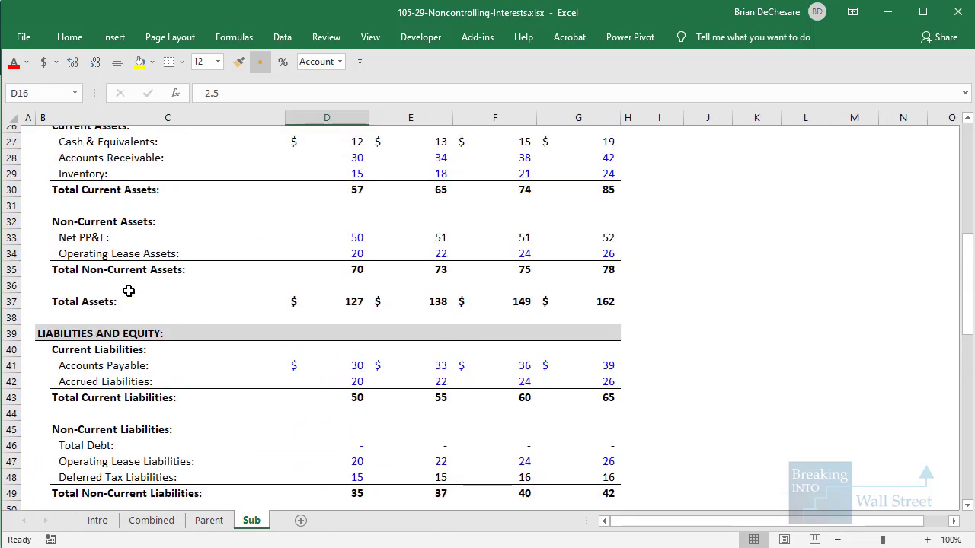
drag(38, 224, 432, 349)
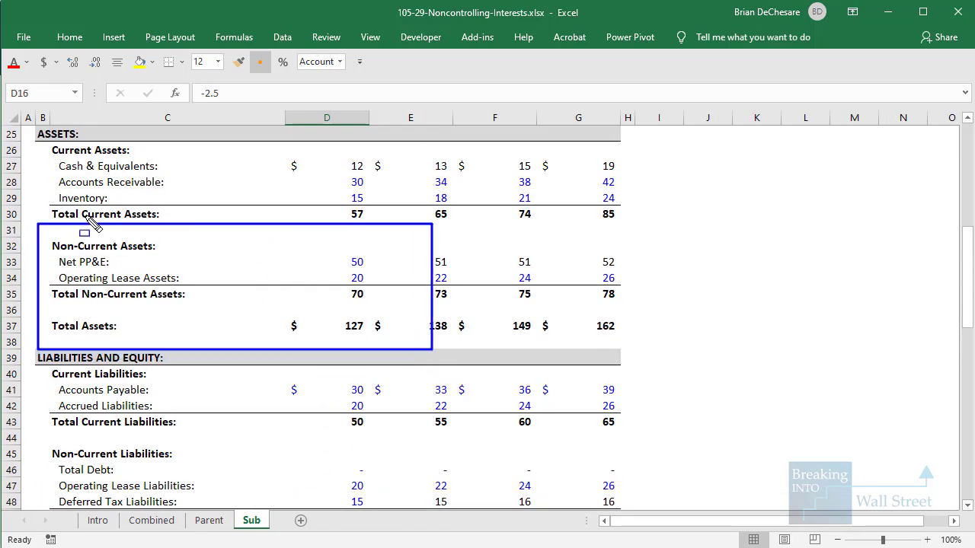
click(152, 520)
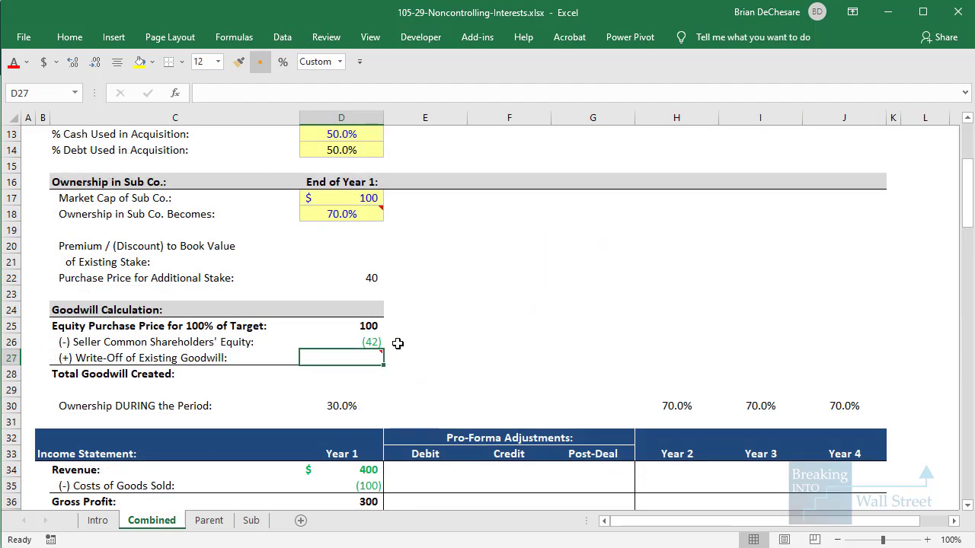
text(0)
key(Return)
key(alt+equal)
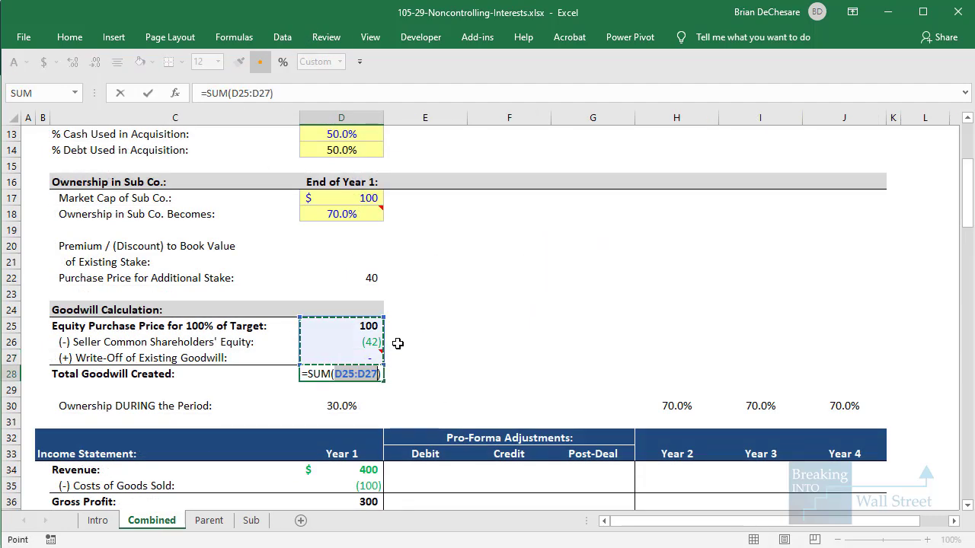
key(ctrl+Return)
- Examine the Equity Investments and Noncontrolling Interests lines on the combined Year 1 balance sheet
key(Up)
key(Up)
key(Up)
key(Up)
key(Up)
key(Up)
key(Up)
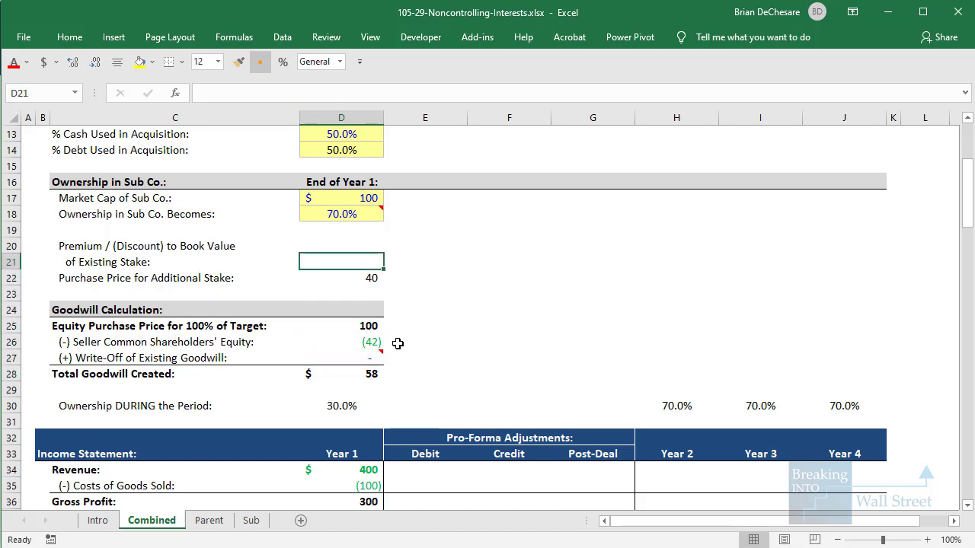
scroll(392, 344, down, 12)
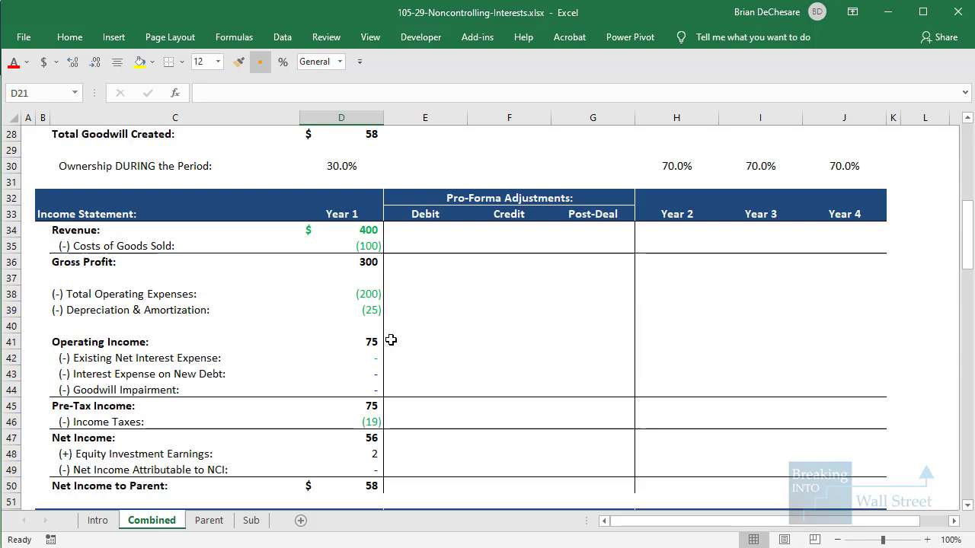
scroll(385, 343, down, 1)
drag(374, 338, 112, 342)
scroll(114, 346, down, 2)
scroll(114, 347, down, 4)
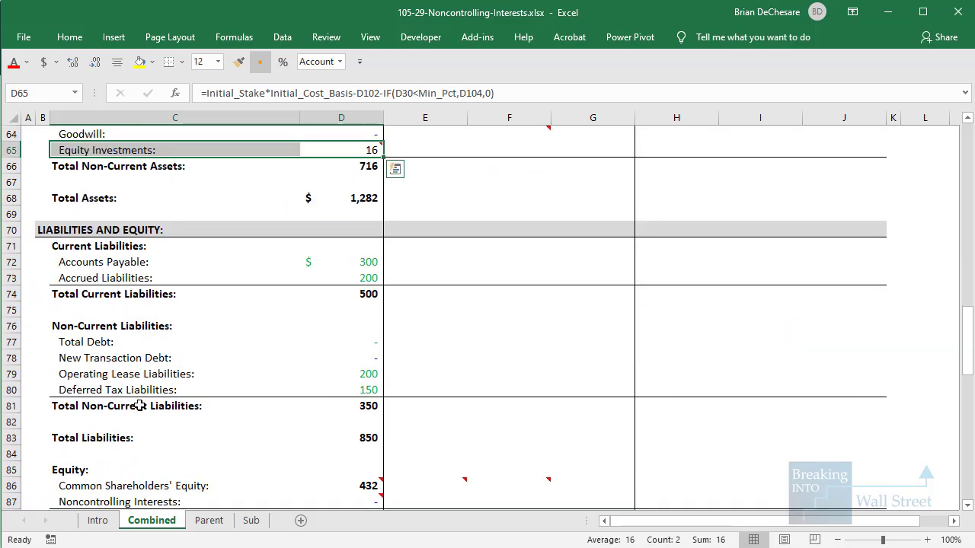
drag(94, 405, 366, 403)
scroll(363, 392, up, 6)
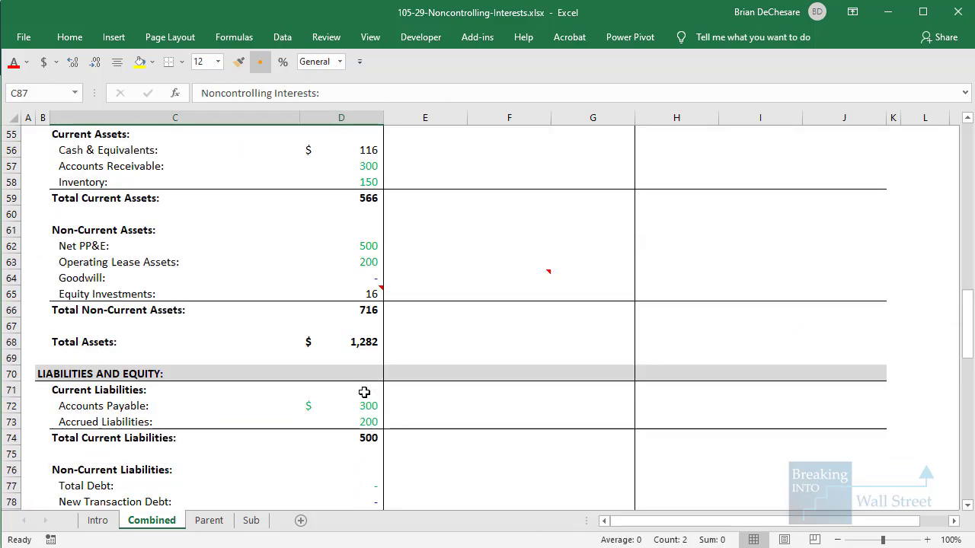
drag(355, 342, 52, 347)
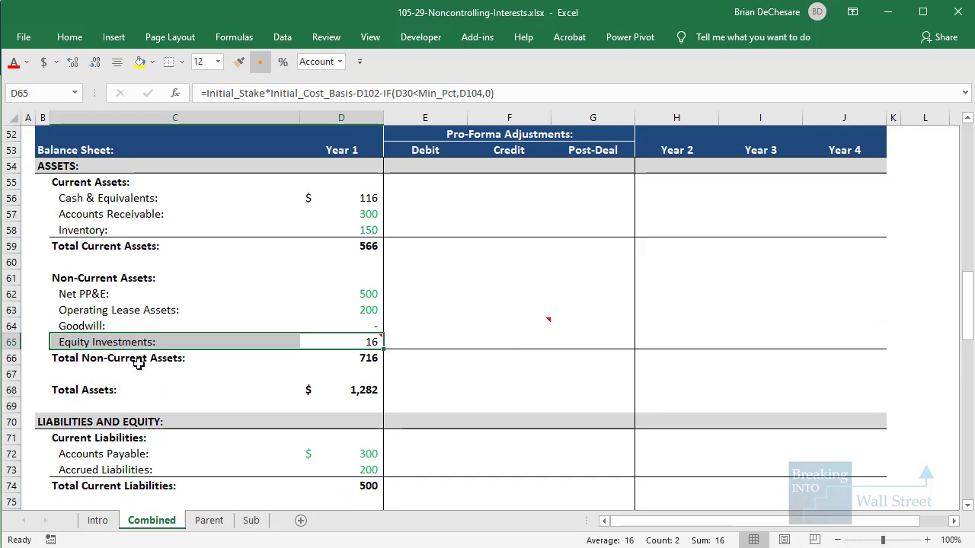
scroll(139, 364, up, 15)
- Enter =D17*Initial_Stake-D65 in D21 to calculate the Premium / (Discount) to Book Value of Existing Stake
click(347, 357)
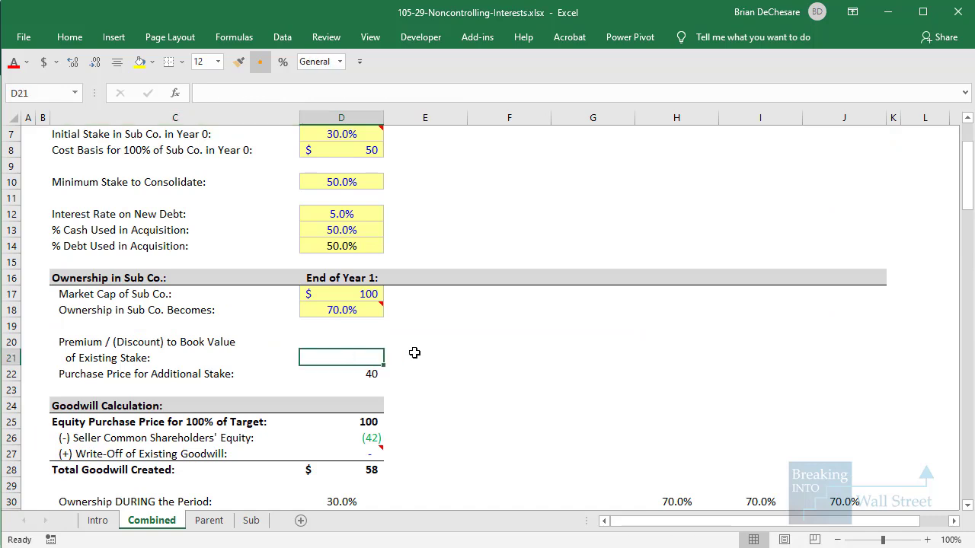
text(=)
key(Up)
key(Up)
key(Up)
key(Up)
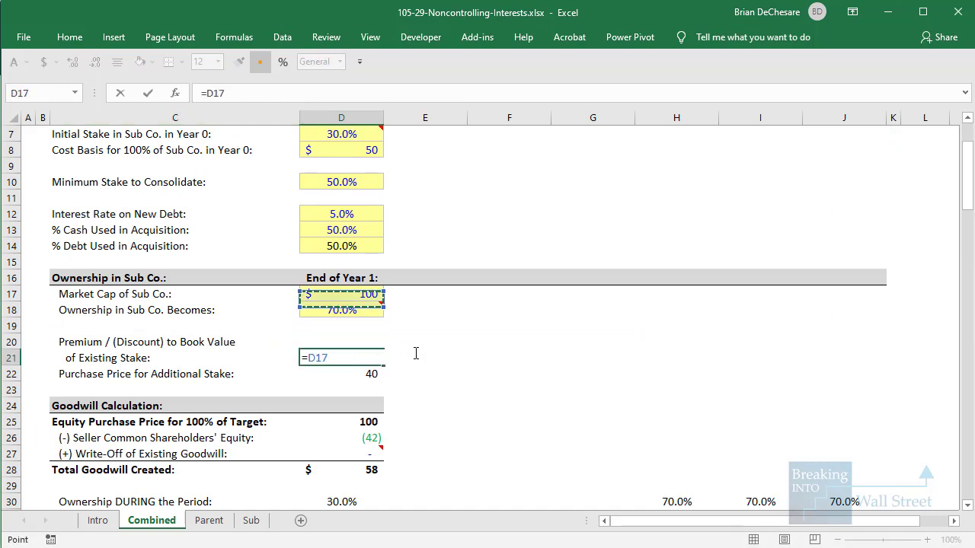
text(&)
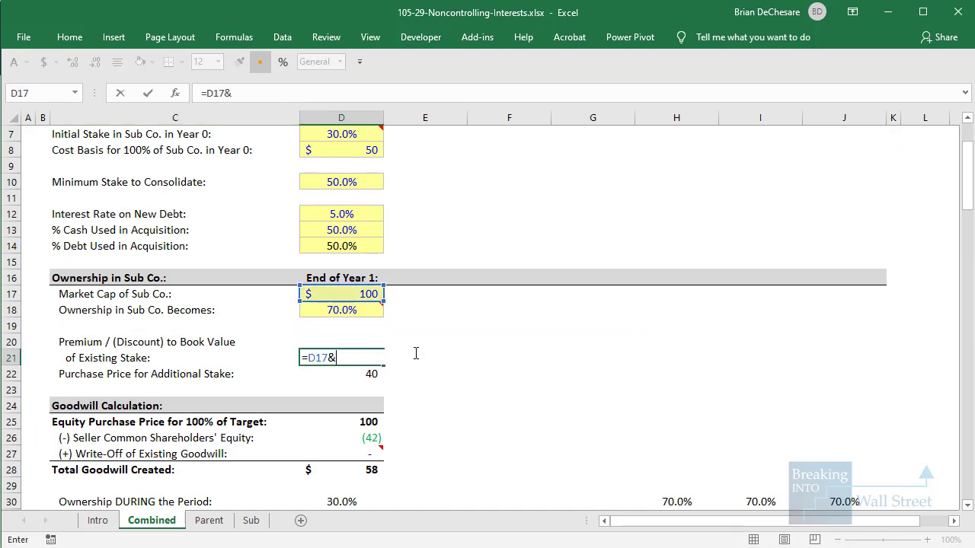
key(BackSpace)
text(*)
scroll(444, 269, up, 2)
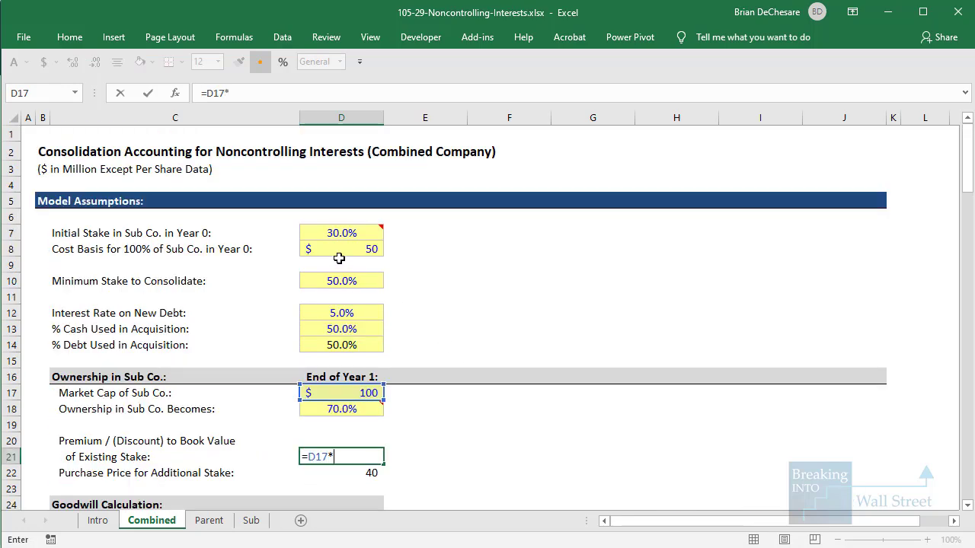
click(350, 234)
text(-)
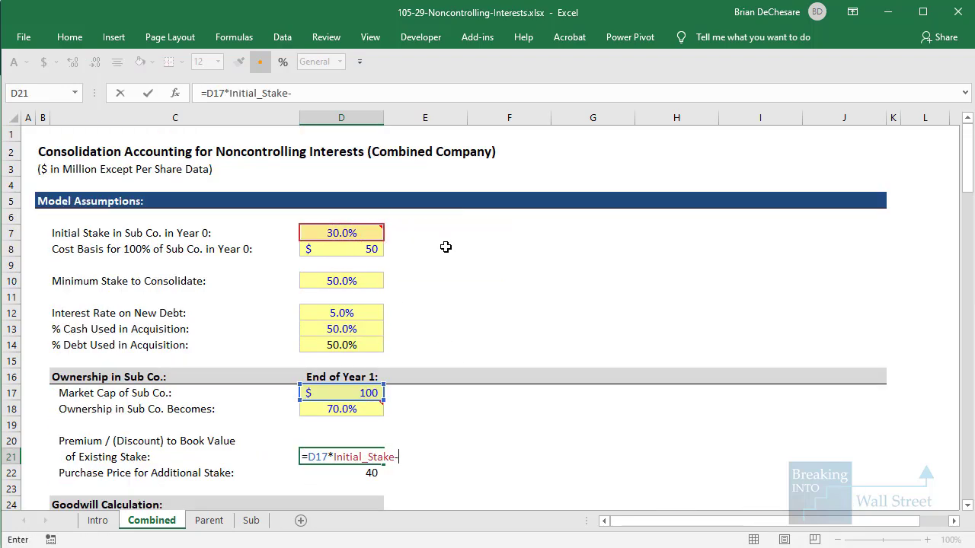
scroll(448, 271, down, 15)
click(388, 338)
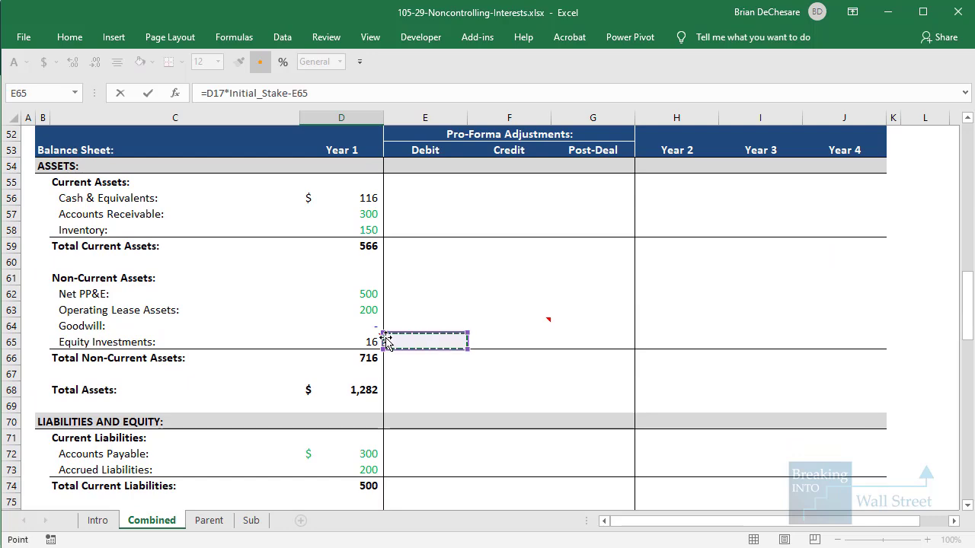
key(Left)
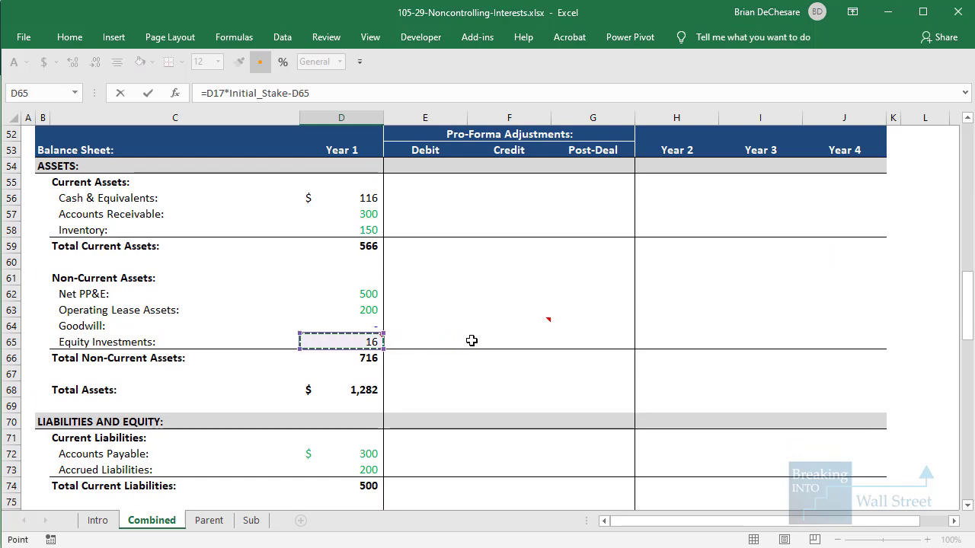
key(ctrl+Return)
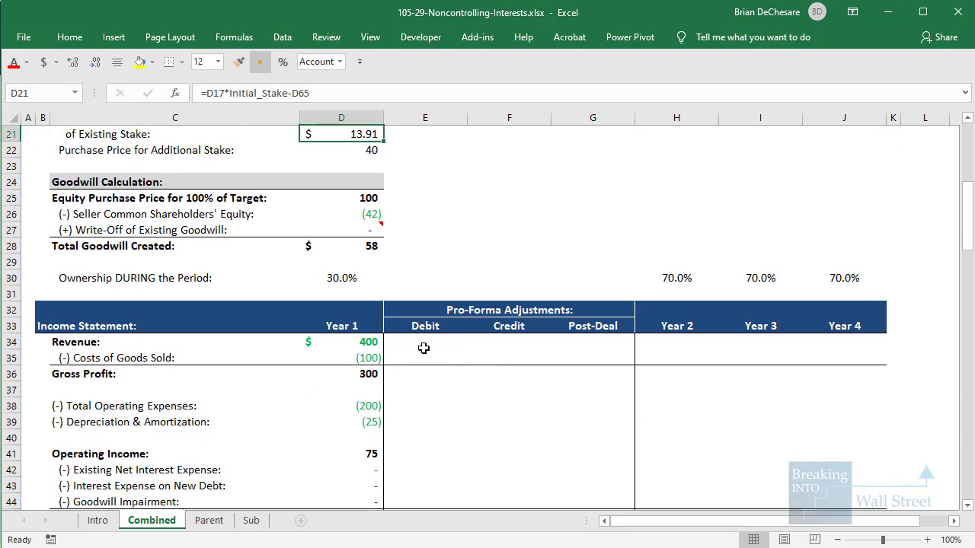
- Copy only the number formatting of the Purchase Price for Additional Stake in D22 onto the premium cell D21
key(Down)
key(ctrl+c)
key(Up)
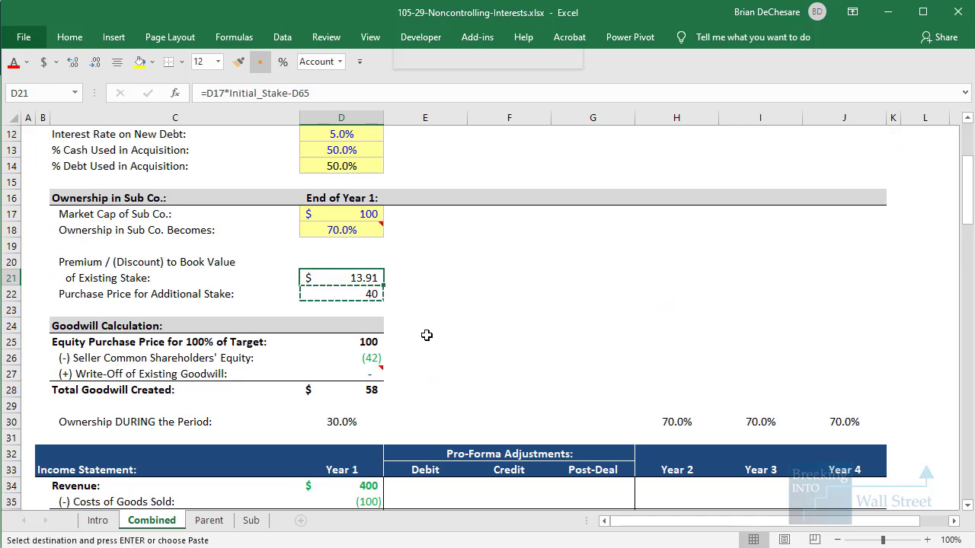
key(alt+e)
key(s)
key(t)
key(Return)
key(Escape)
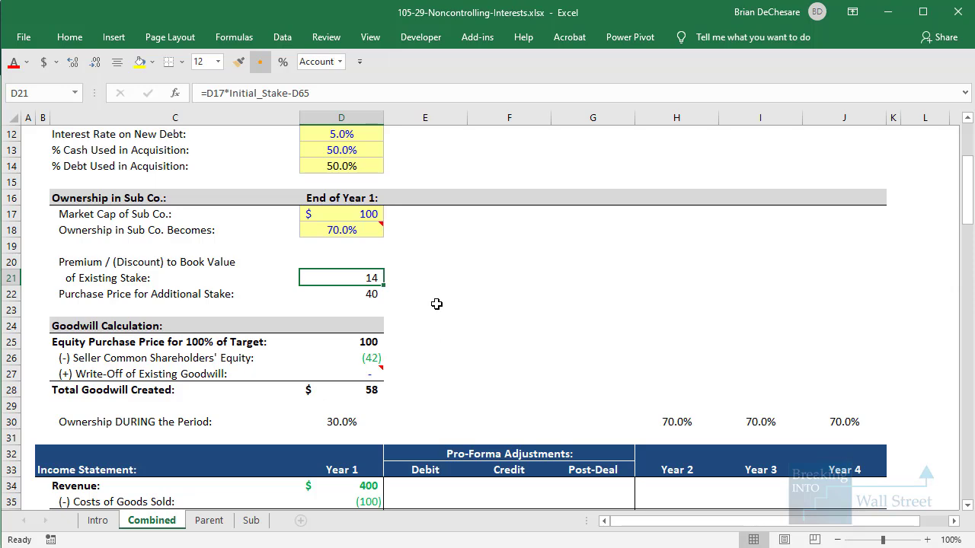
- Examine the Pro-Forma Adjustments columns of the combined income statement and balance sheet
scroll(434, 307, down, 4)
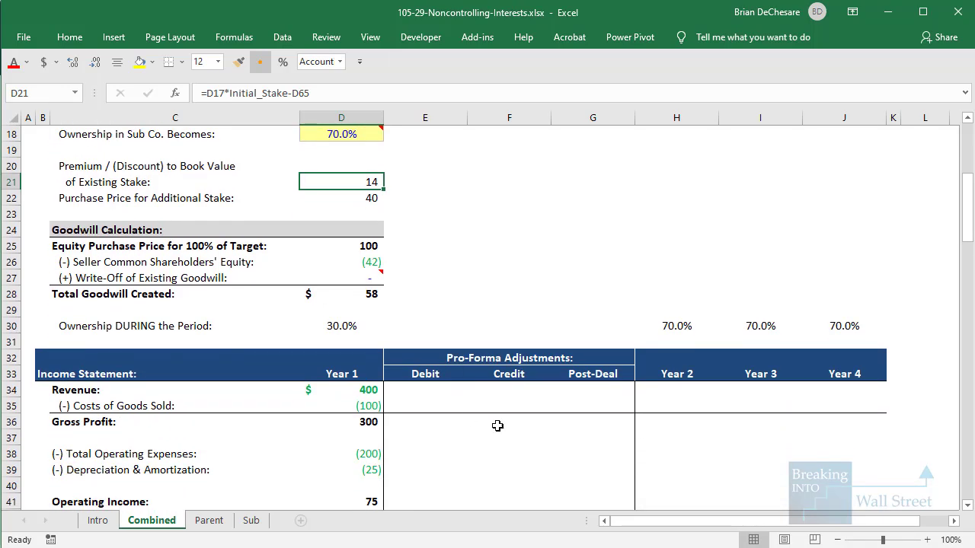
scroll(498, 426, down, 4)
scroll(433, 236, up, 2)
drag(425, 182, 614, 423)
scroll(614, 423, down, 7)
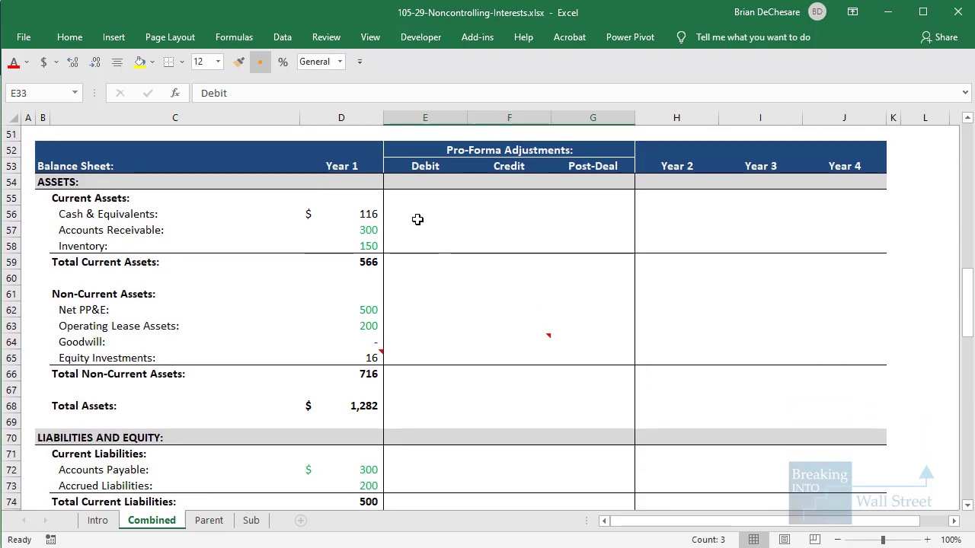
drag(416, 217, 601, 386)
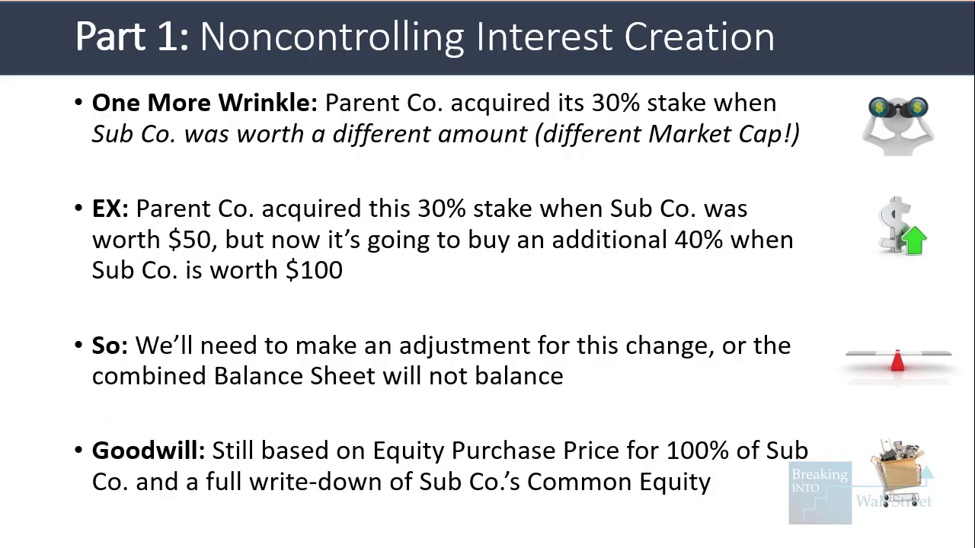
key(Right)
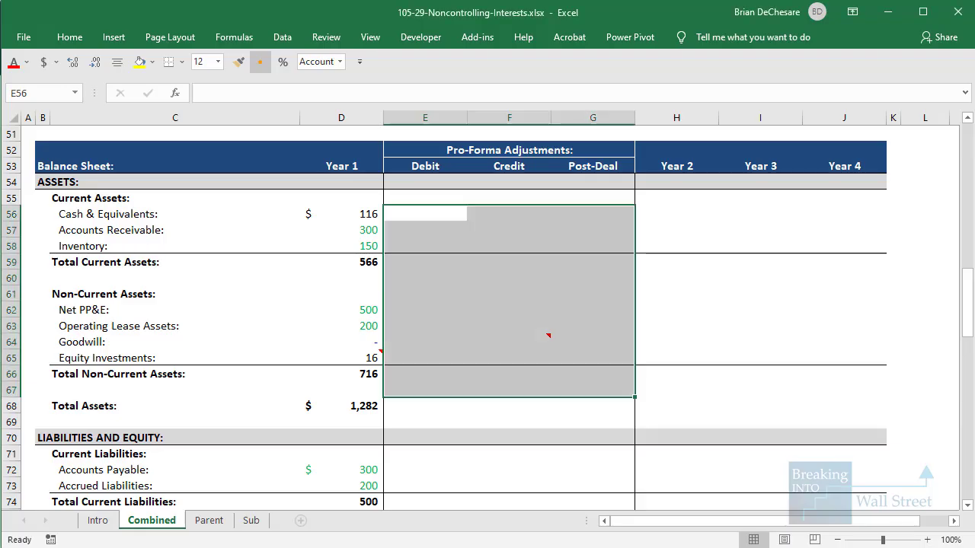
- Link the Cash & Equivalents Debit adjustment in E56 to Sub Co.'s Year 1 cash with =Sub!D27
click(443, 219)
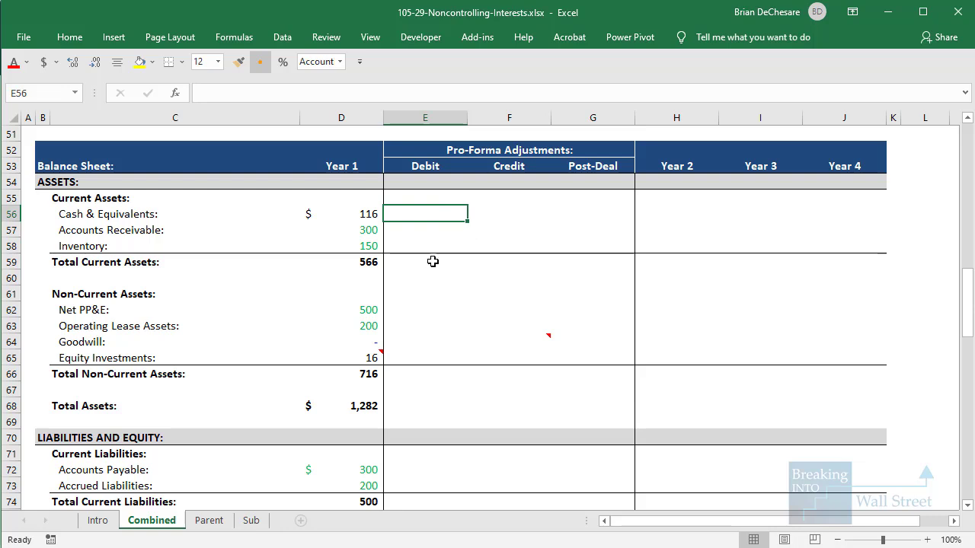
text(=)
click(252, 521)
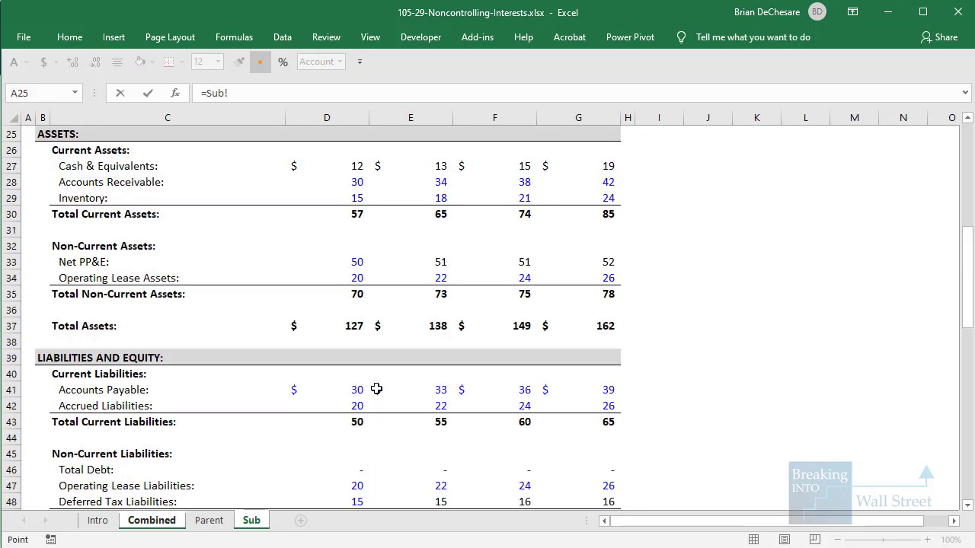
scroll(377, 332, up, 2)
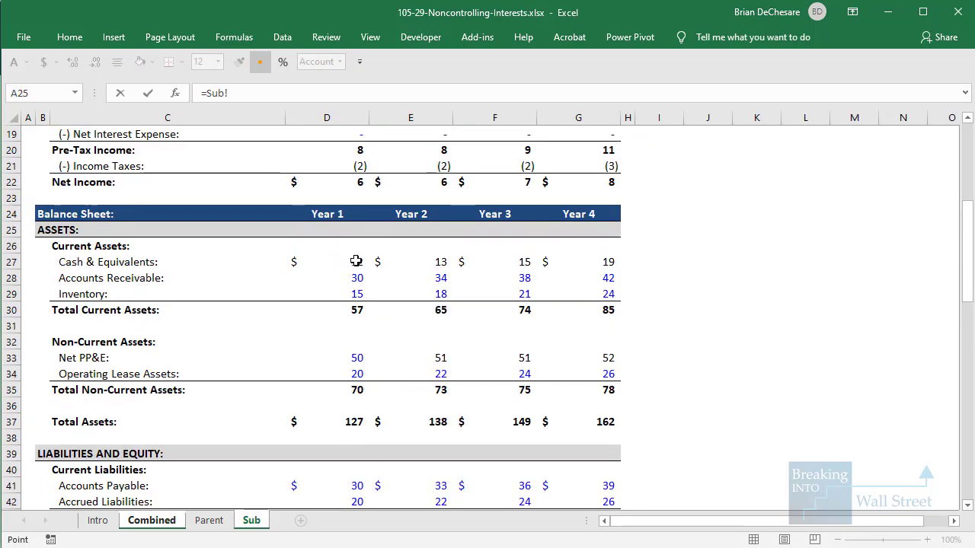
click(356, 261)
key(ctrl+Return)
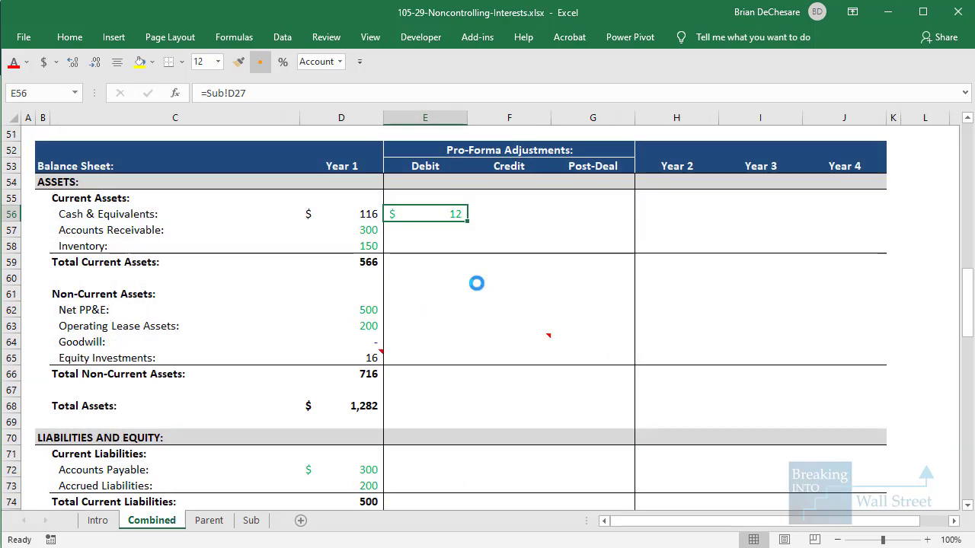
- Copy the cash link in E56 down to the Accounts Receivable and Inventory Debit cells, E57:E58
key(ctrl+c)
key(shift+Down)
key(shift+Down)
key(ctrl+v)
key(Down)
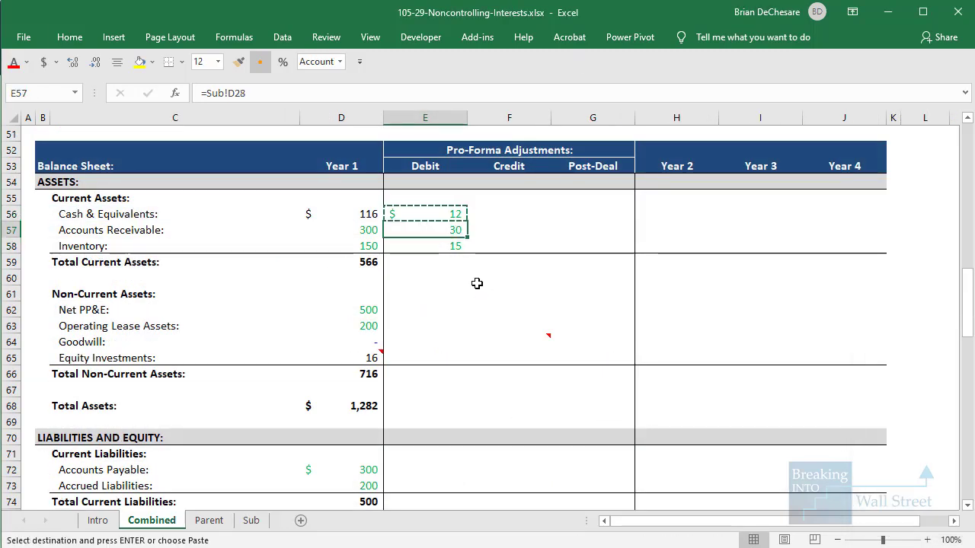
key(F2)
key(Return)
- Link the Net PP&E Debit adjustment in E62 to Sub Co.'s Year 1 Net PP&E with =Sub!D33
key(Down)
key(Down)
key(Down)
key(Down)
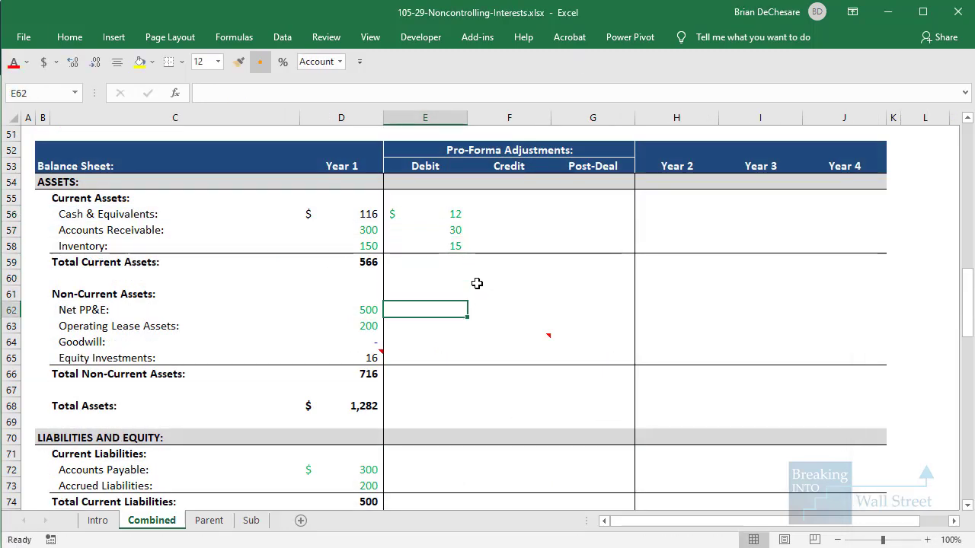
text(=)
click(252, 521)
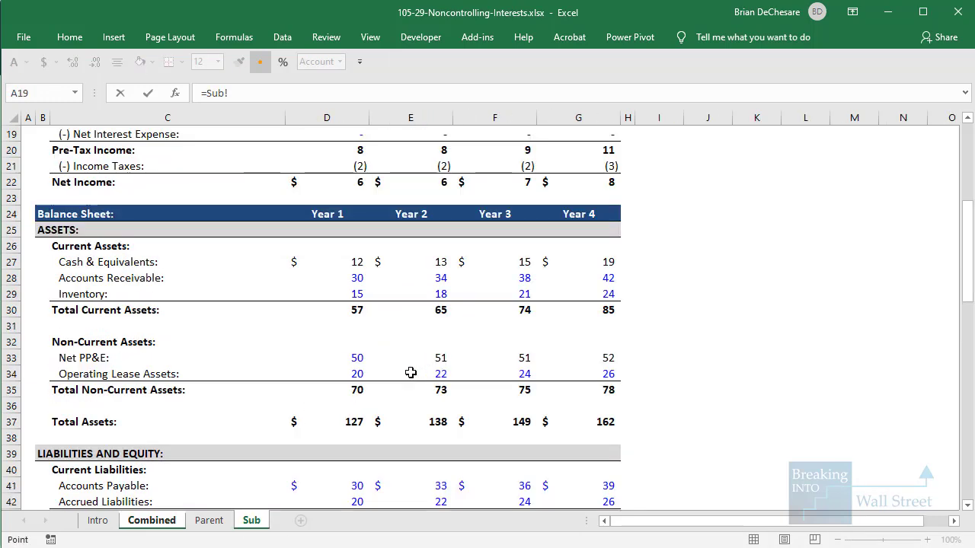
click(362, 356)
key(Return)
- Copy the Net PP&E link from E62 to the Operating Lease Assets Debit cell E63, giving =Sub!D34
key(Down)
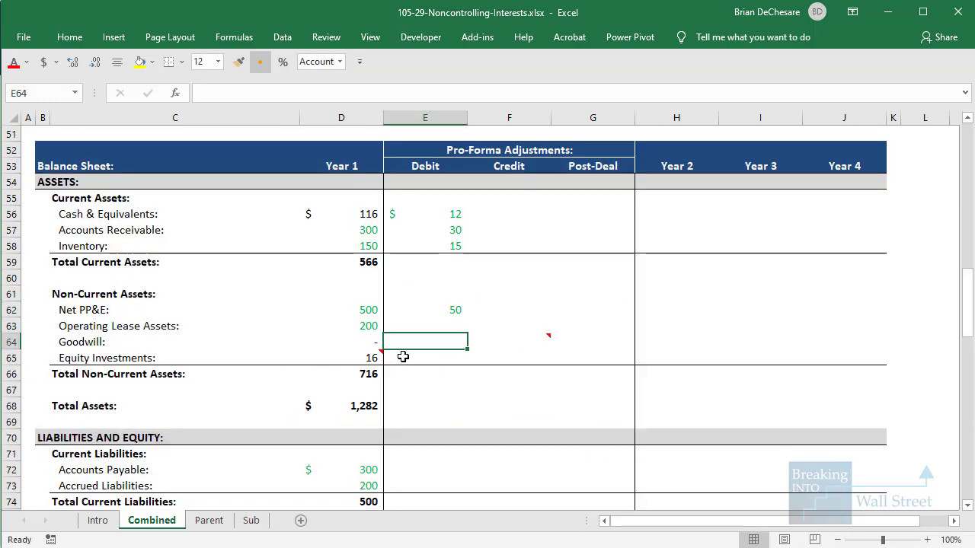
key(Up)
key(Up)
key(ctrl+bracketleft)
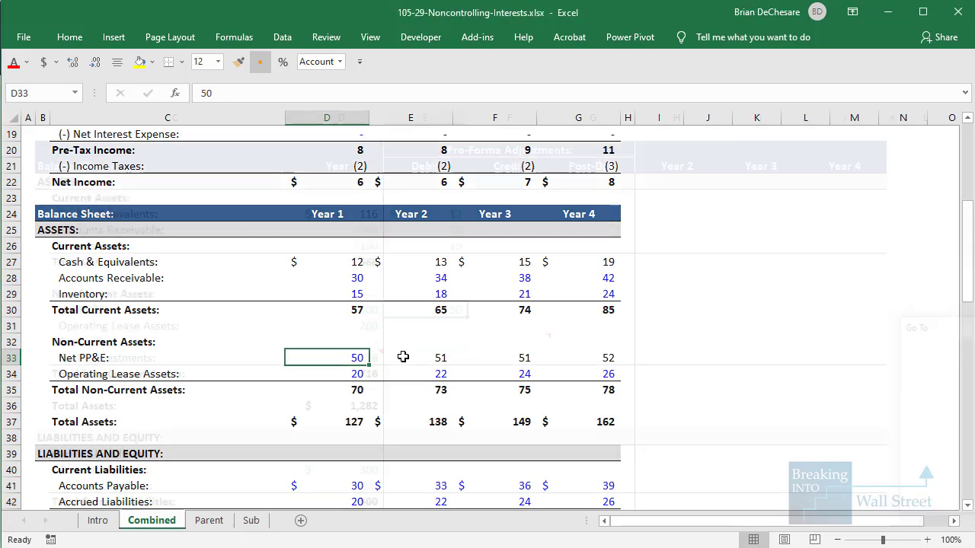
key(ctrl+c)
key(Down)
key(ctrl+v)
key(F2)
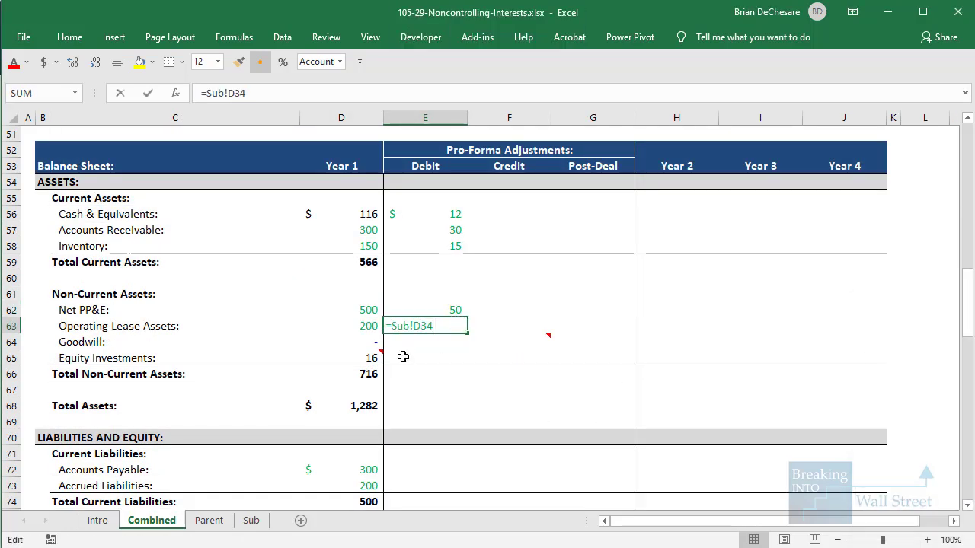
key(Return)
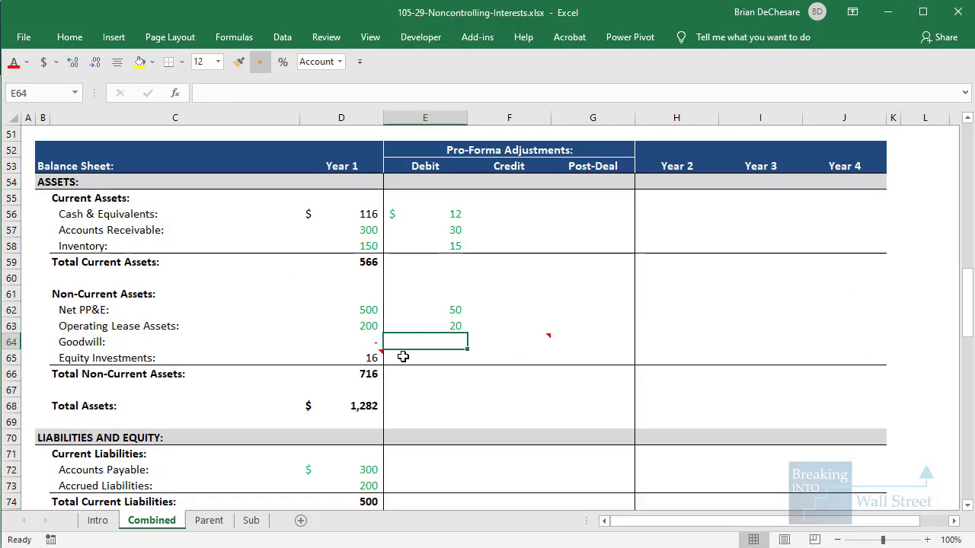
- Link the Goodwill Debit adjustment in E64 to Total Goodwill Created with =D28
text(=)
scroll(401, 357, up, 11)
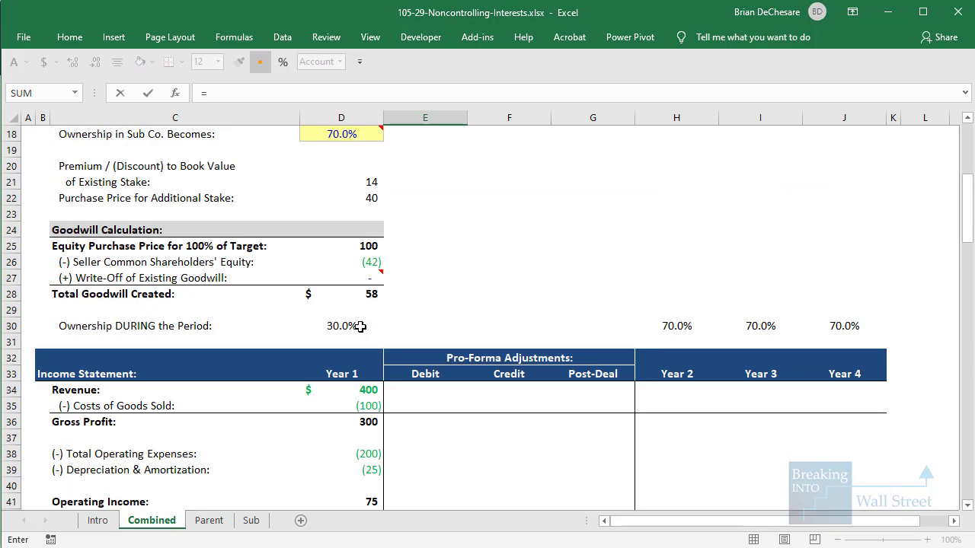
click(359, 280)
key(Down)
key(ctrl+Return)
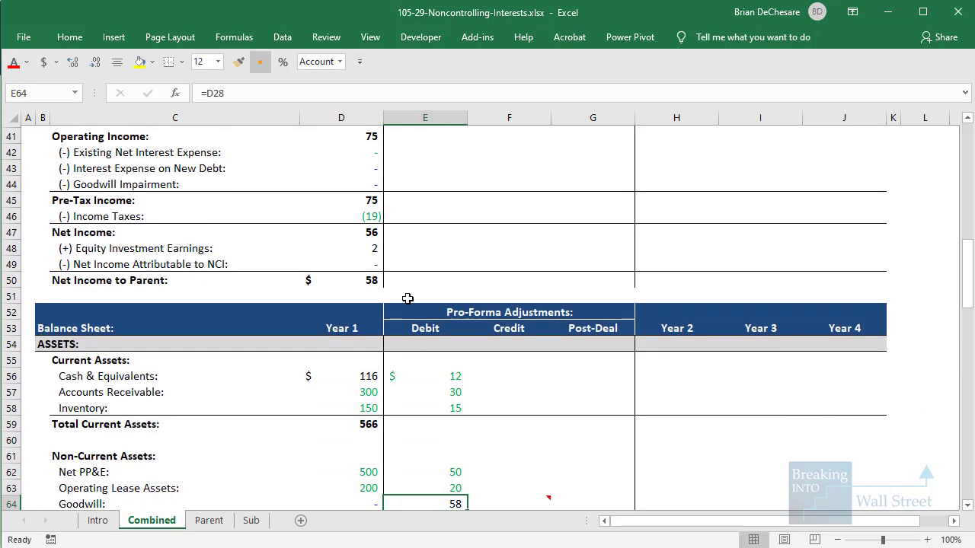
- Enter 0 as the Debit adjustment for Equity Investments in E65
scroll(408, 298, down, 3)
key(Down)
text(0)
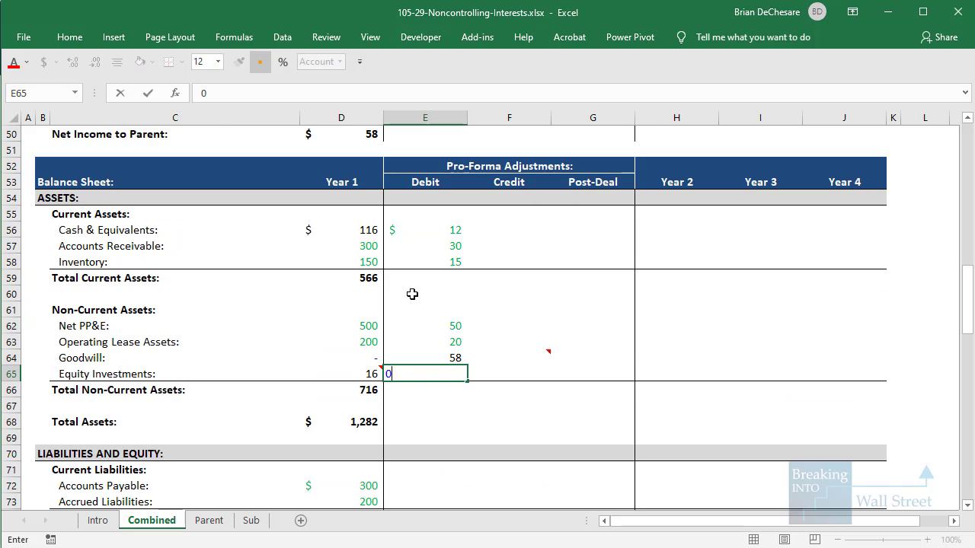
key(ctrl+Return)
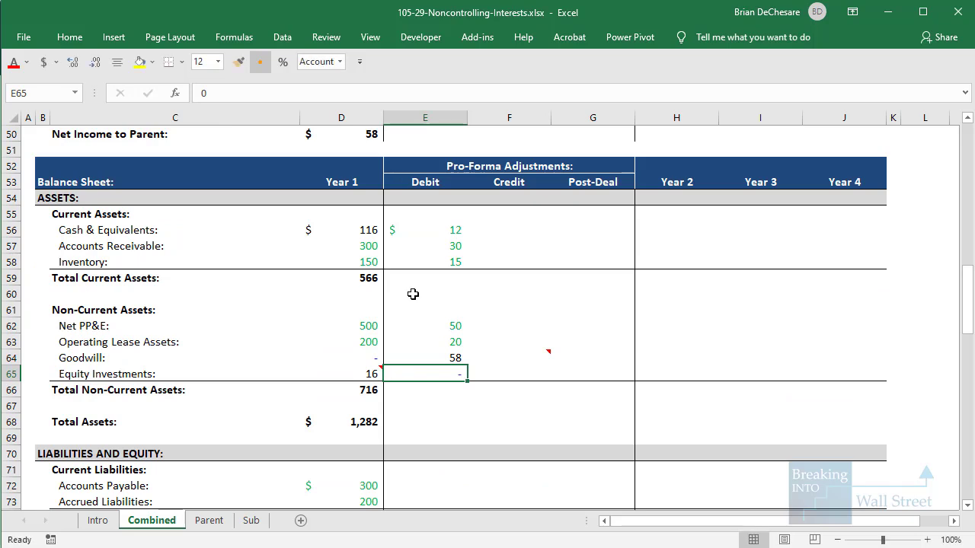
- Enter 0 as the Credit adjustments for Accounts Receivable and Inventory in F57 and F58
click(507, 228)
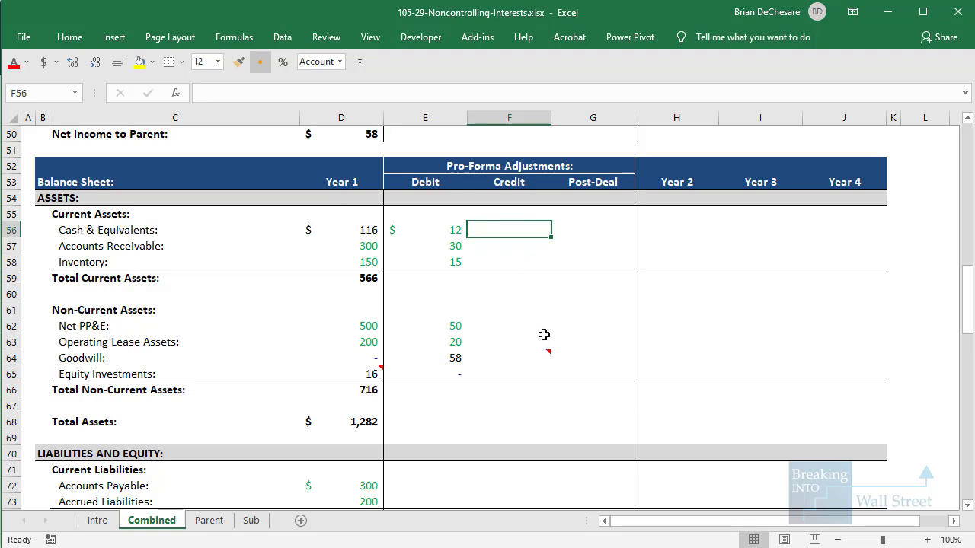
key(Down)
text(0)
key(ctrl+Return)
key(Down)
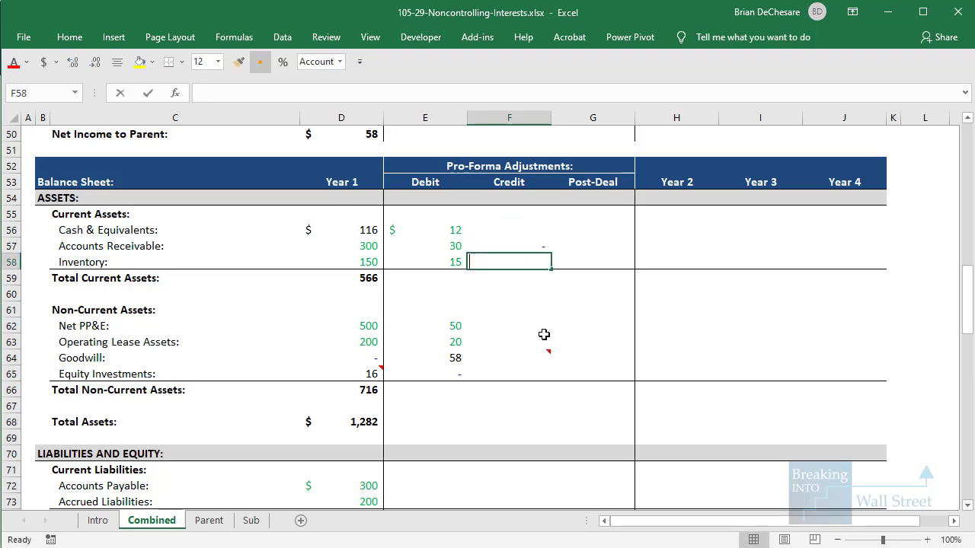
text(0)
key(ctrl+Return)
- Enter 0 as the Credit adjustments for Net PP&E and Operating Lease Assets in F62 and F63
key(Down)
key(Down)
key(Down)
key(Down)
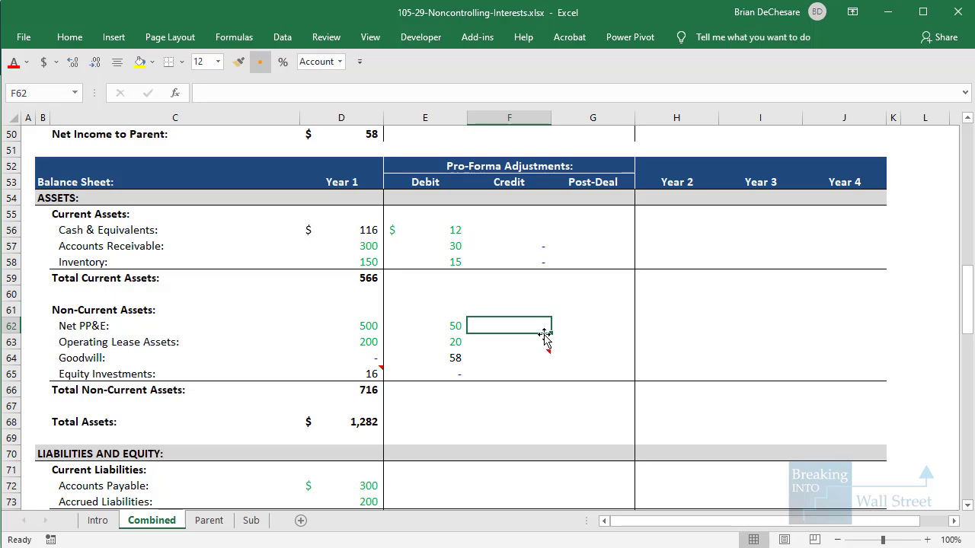
text(0)
key(ctrl+Return)
key(Down)
text(0)
key(ctrl+Return)
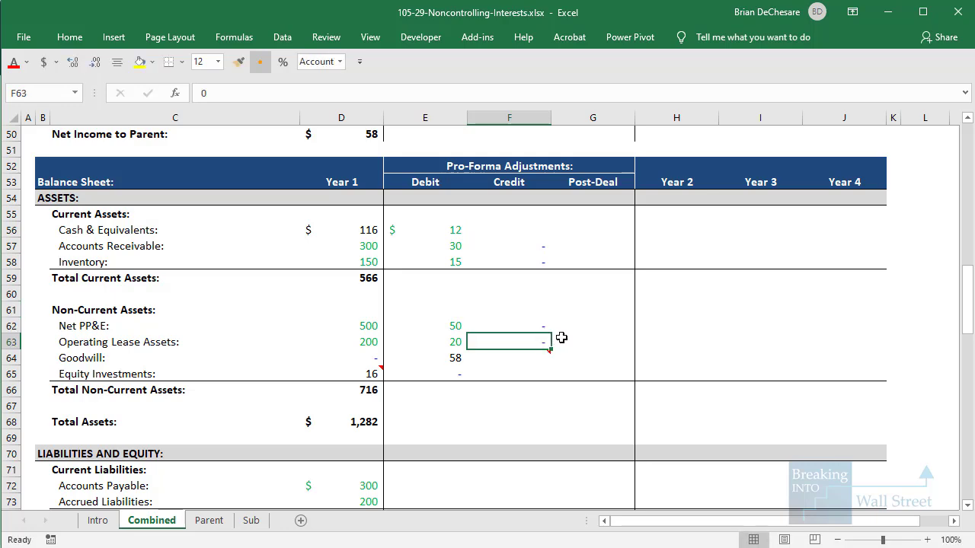
- Enter =-D22*Pct_Cash in F56 as the Cash & Equivalents Credit for the cash-funded part of the additional stake's purchase price
click(525, 227)
text(=-)
scroll(579, 252, up, 5)
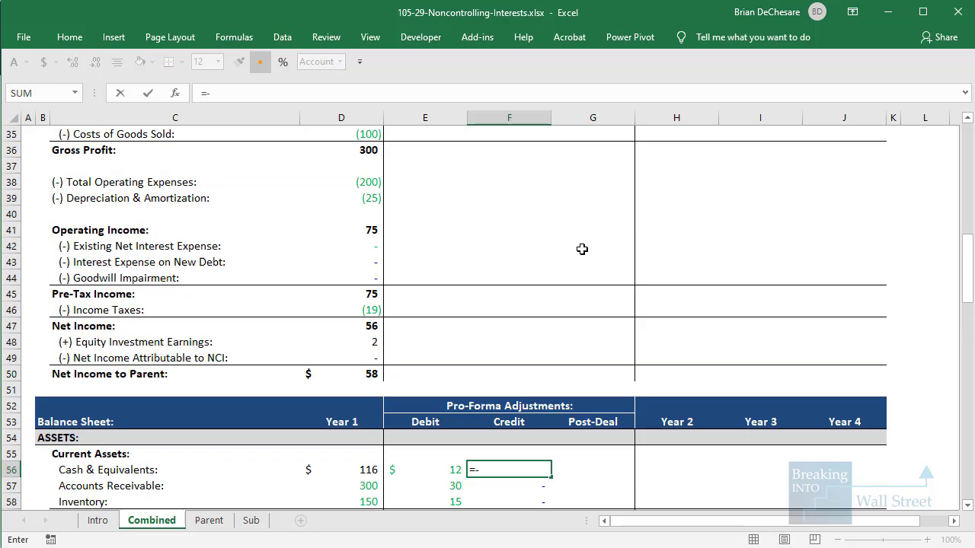
scroll(427, 263, up, 7)
click(372, 263)
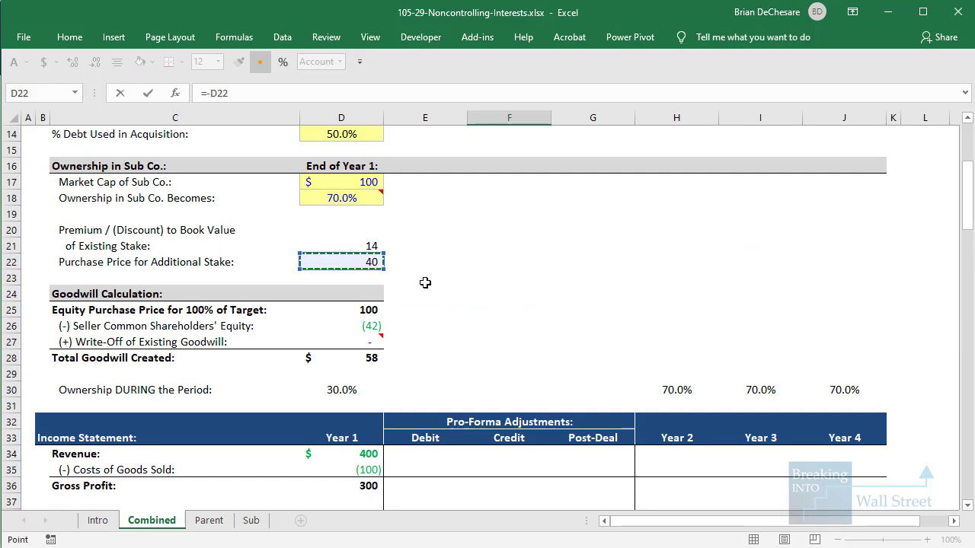
text(*)
scroll(425, 285, up, 3)
click(347, 262)
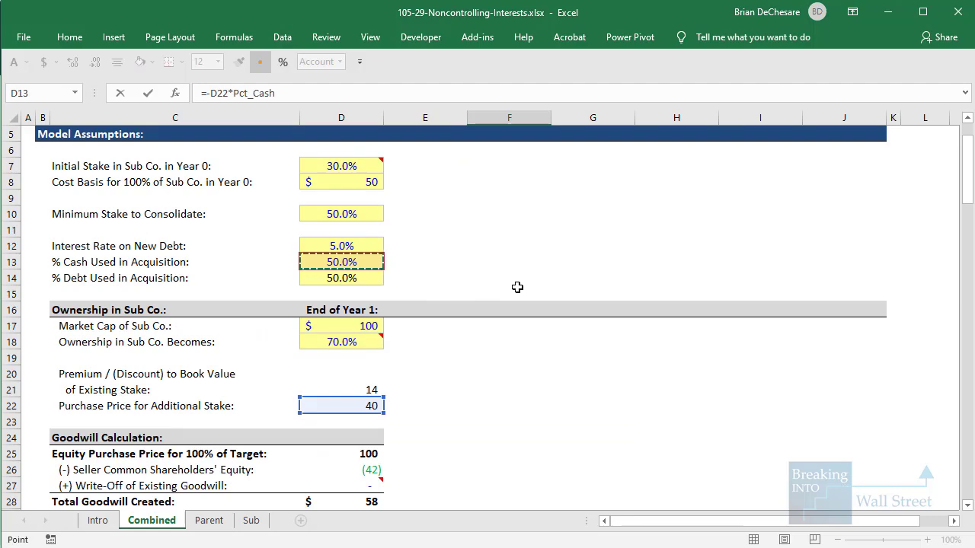
key(Return)
- Calculate the Post-Deal Cash & Equivalents balance in G56 with =SUM(D56:F56)
key(Right)
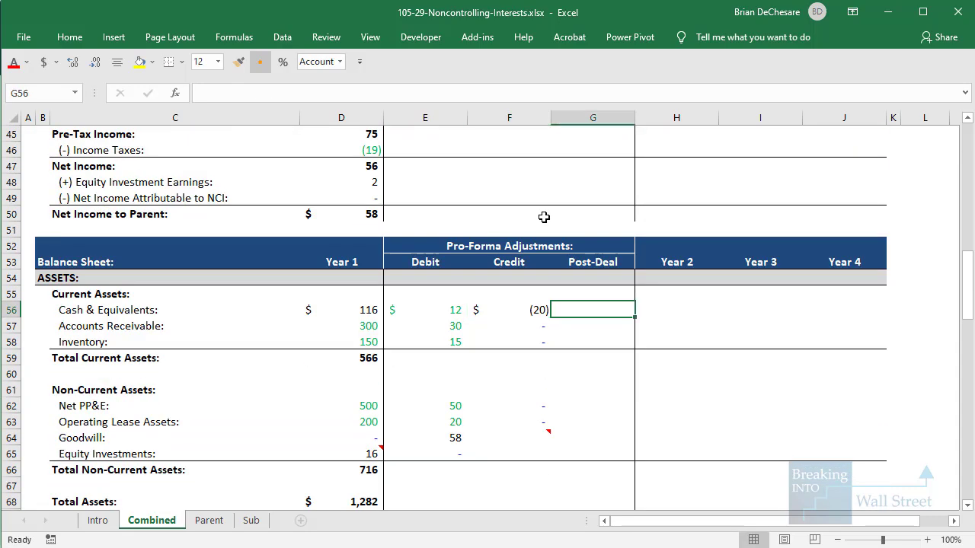
text(=SUM()
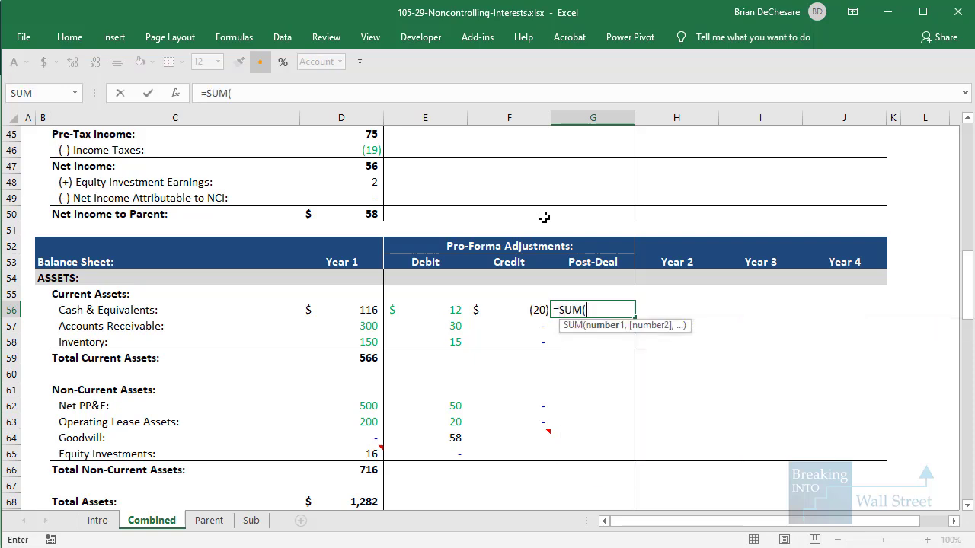
key(Left)
key(Left)
key(Left)
key(shift+Right)
key(shift+Right)
key(ctrl+Return)
- Copy the Post-Deal cash formula down to Accounts Receivable and Inventory in G57:G58
key(ctrl+c)
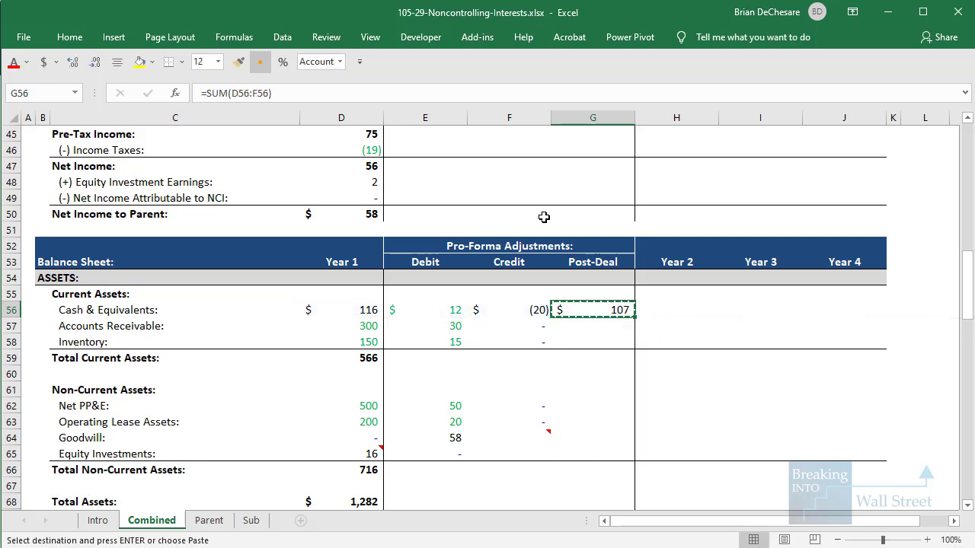
key(shift+Down)
key(shift+Down)
key(ctrl+v)
- Calculate Post-Deal Total Current Assets in G59 with =SUM(G56:G58)
key(Down)
key(Down)
key(Down)
key(alt+equal)
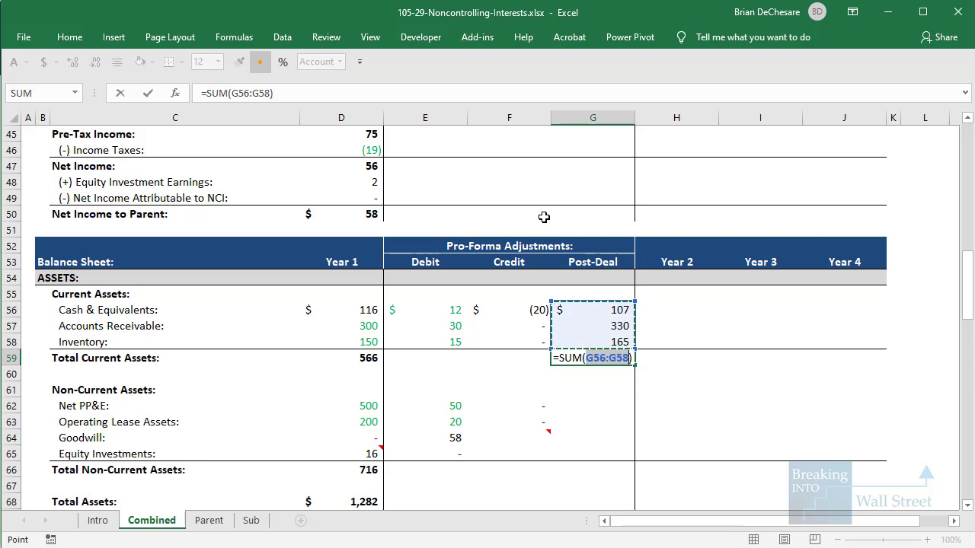
key(ctrl+Return)
- Paste only the formula from the Post-Deal Accounts Receivable cell G57 into Net PP&E and Operating Lease Assets, G62:G63
scroll(481, 217, down, 1)
drag(587, 278, 586, 294)
key(ctrl+c)
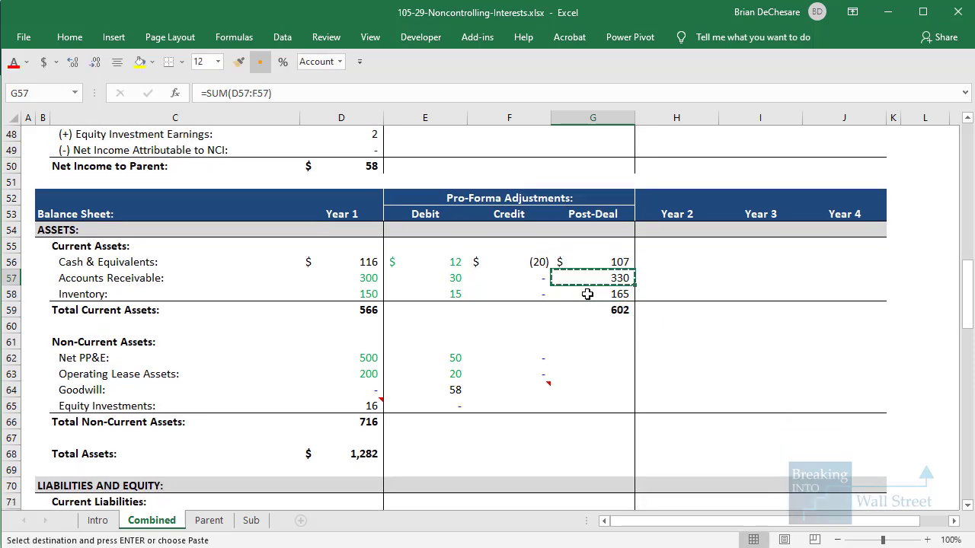
click(587, 294)
key(Down)
key(Down)
key(Down)
key(Down)
key(shift+Down)
key(alt+e)
key(s)
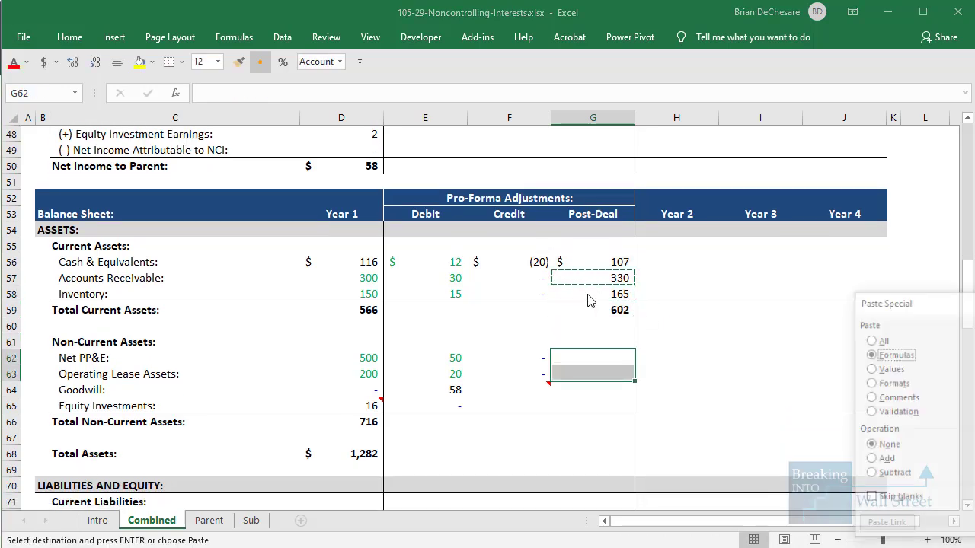
key(f)
key(Return)
key(Escape)
- Enter 0 as the Credit adjustment for Goodwill in F64
key(Down)
key(Down)
key(Left)
scroll(466, 398, down, 1)
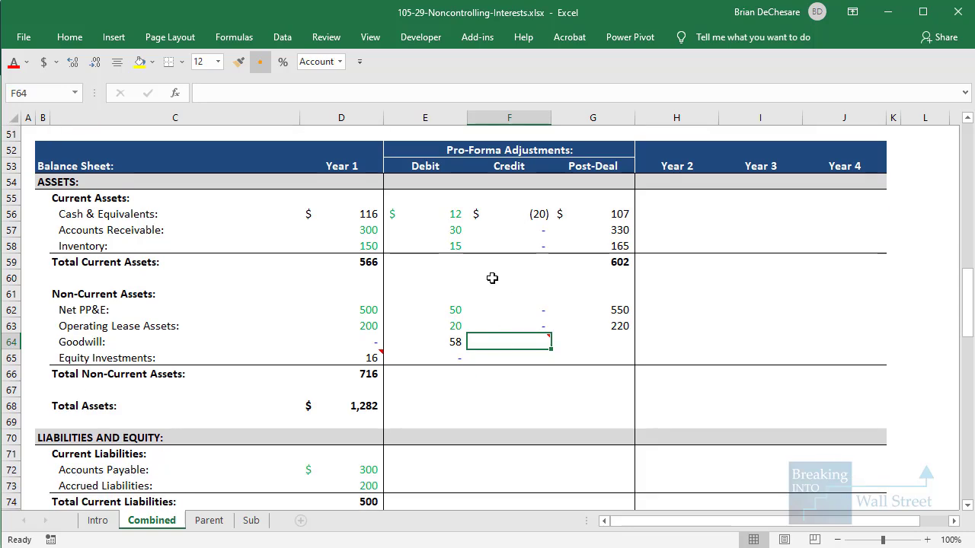
text(0)
key(Return)
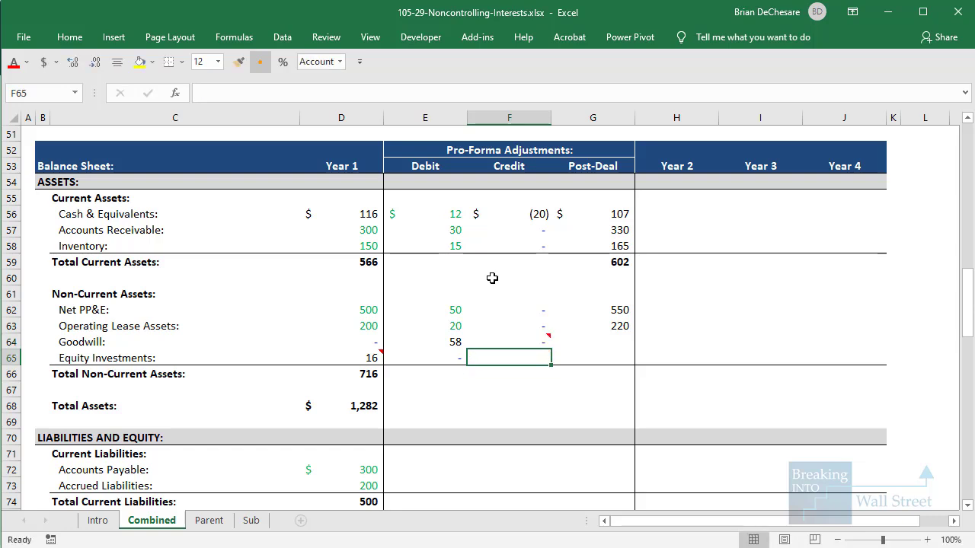
- Enter =-D65 in F65 to write off the existing Equity Investments balance as a Credit
text(=-)
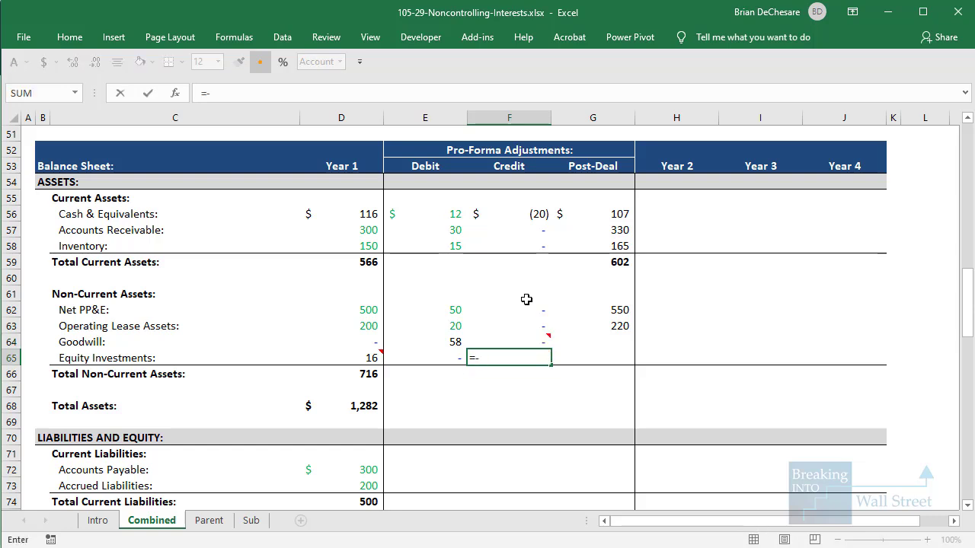
mouse_move(382, 358)
click(374, 359)
key(ctrl+Return)
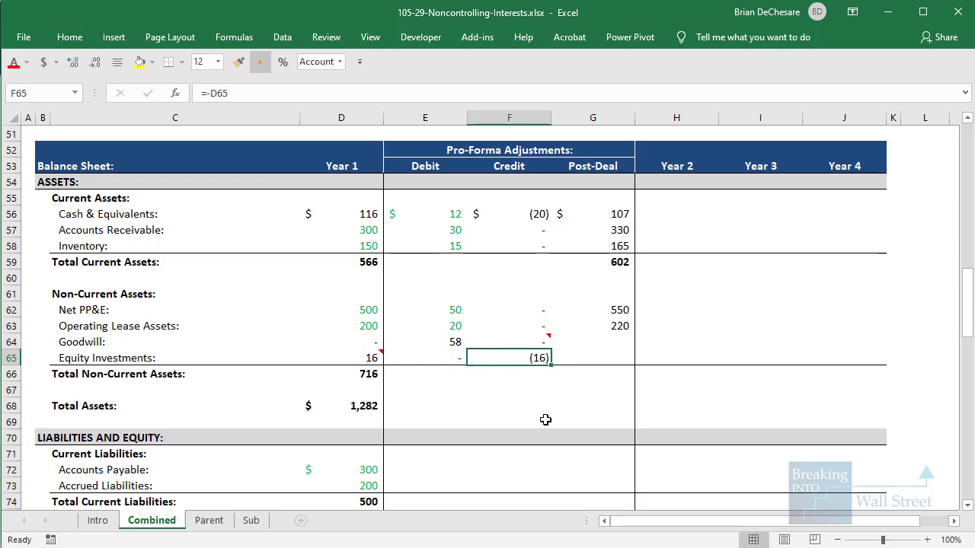
- Paste only the formula from the Post-Deal Operating Lease Assets cell G63 into Goodwill and Equity Investments, G64:G65
key(Right)
key(Up)
key(Up)
key(ctrl+c)
key(Down)
key(shift+Down)
key(alt+e)
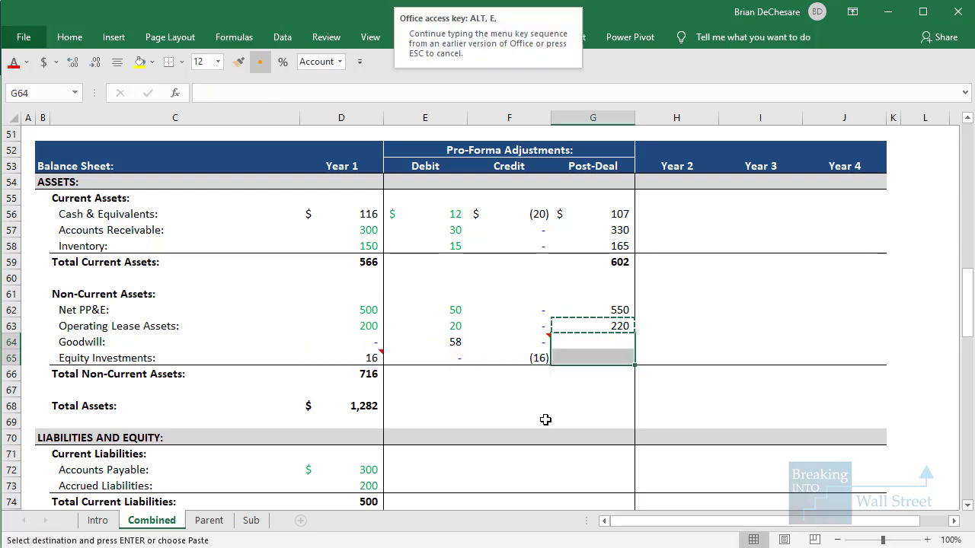
key(s)
key(f)
key(Return)
key(Escape)
- Calculate Post-Deal Total Non-Current Assets in G66 with =SUM(G62:G65)
key(Down)
key(Down)
key(Down)
key(Up)
key(alt+equal)
key(ctrl+Return)
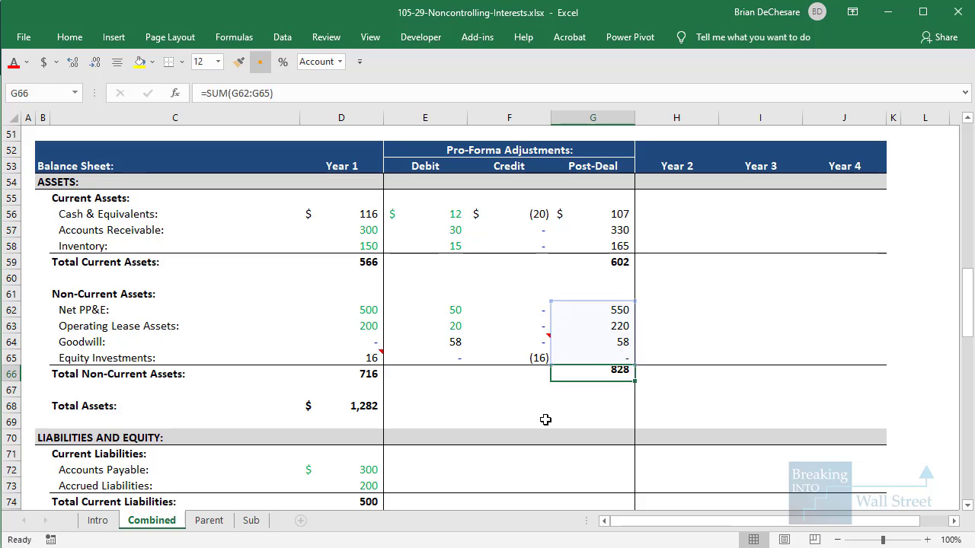
- Calculate Post-Deal Total Assets in G68 with =G59+G66
key(Down)
key(Down)
text(=)
key(ctrl+Up)
key(ctrl+Up)
key(ctrl+Up)
text(+)
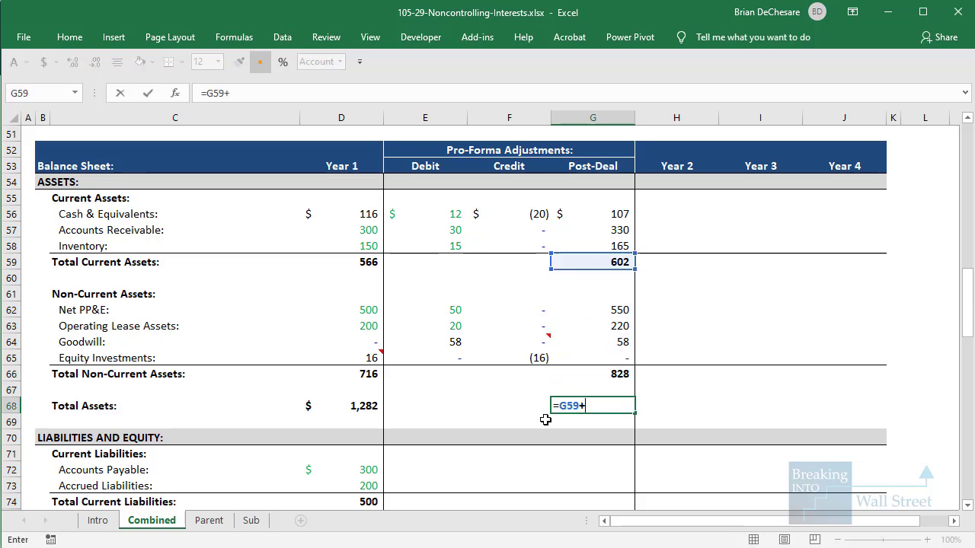
key(Up)
key(Up)
key(ctrl+Return)
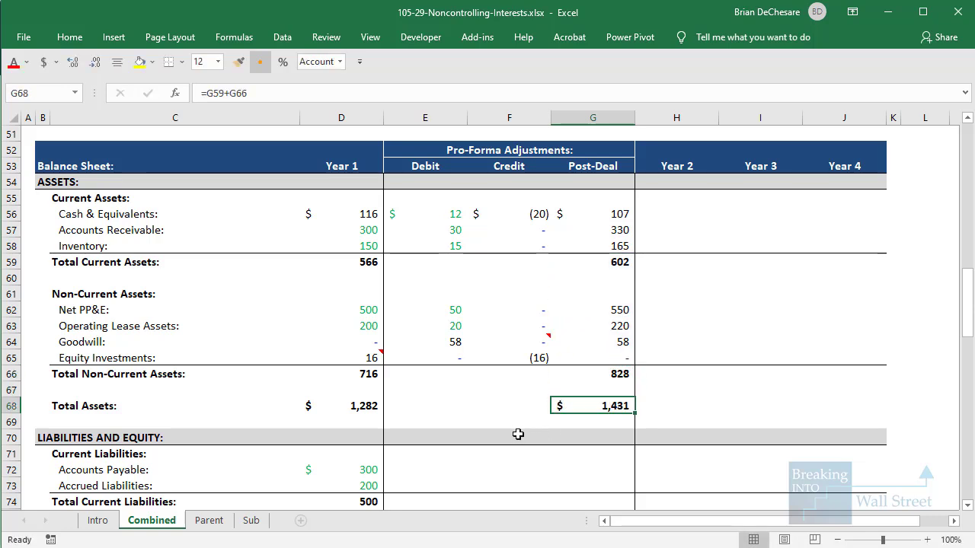
- Select the Debit adjustment cell for Accounts Payable, E72
scroll(517, 434, down, 5)
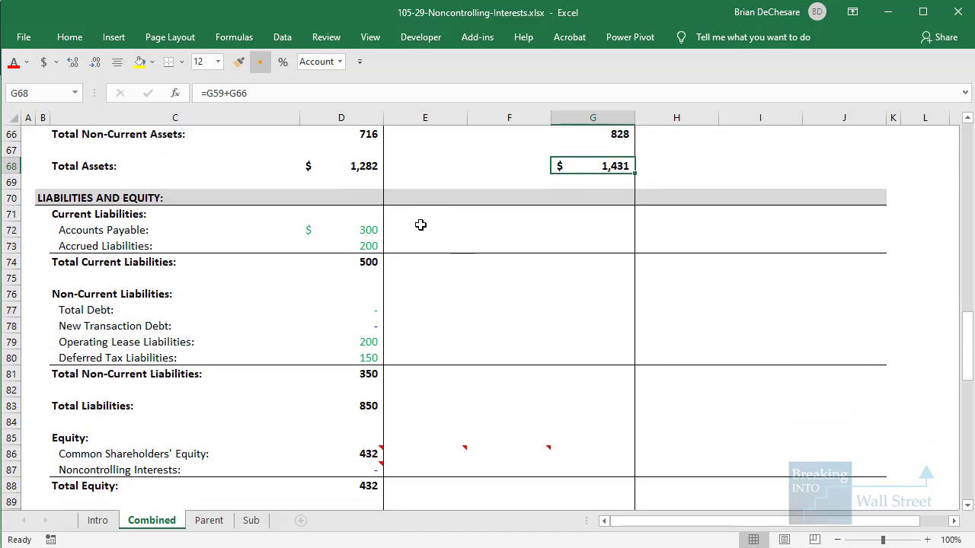
click(420, 225)
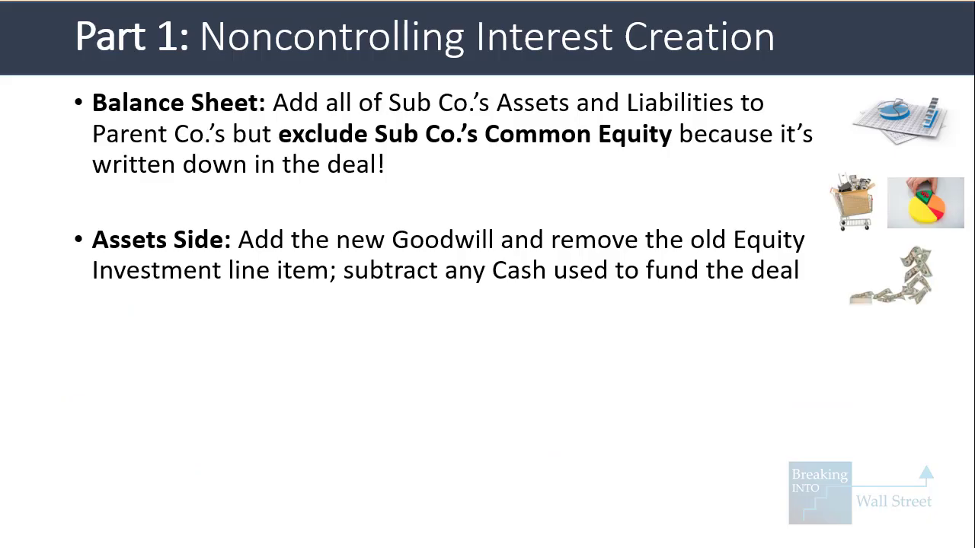
key(Right)
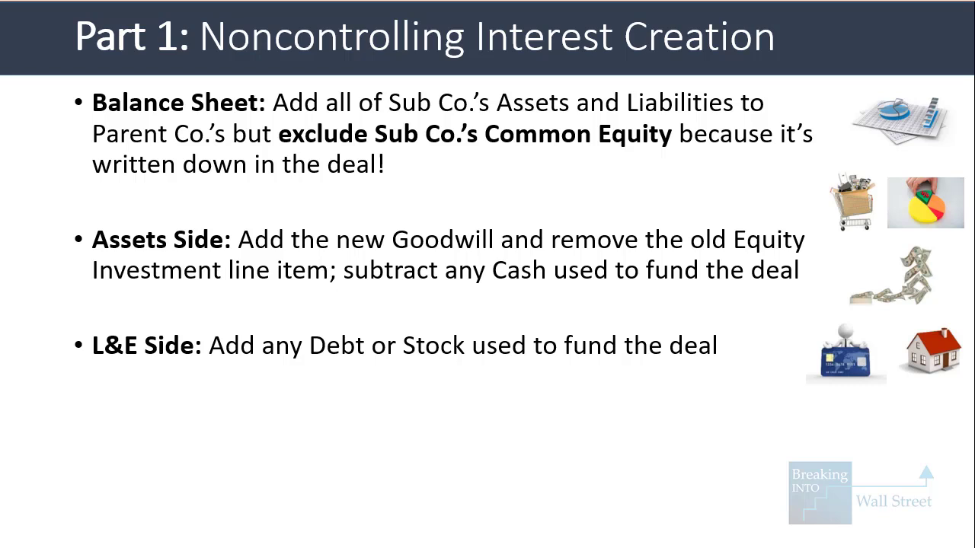
key(Right)
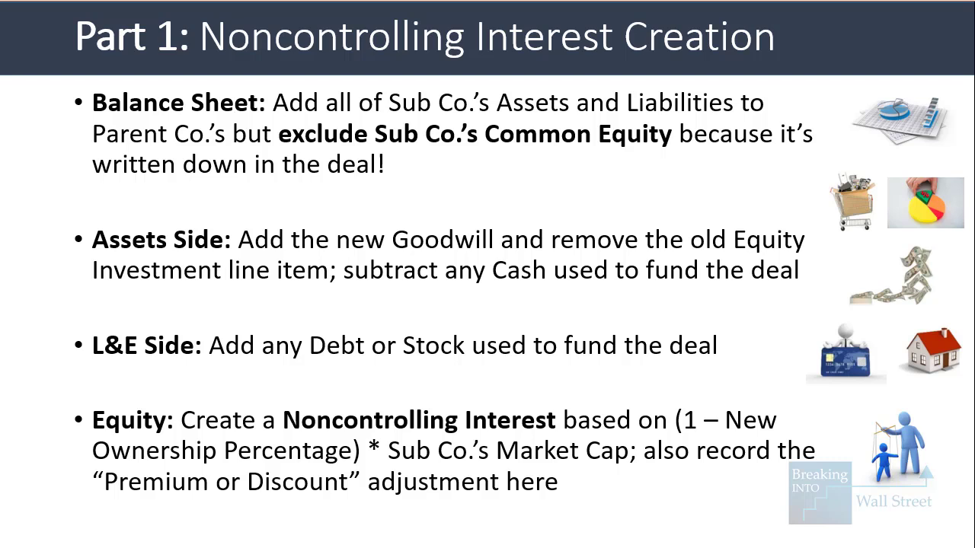
key(alt+Tab)
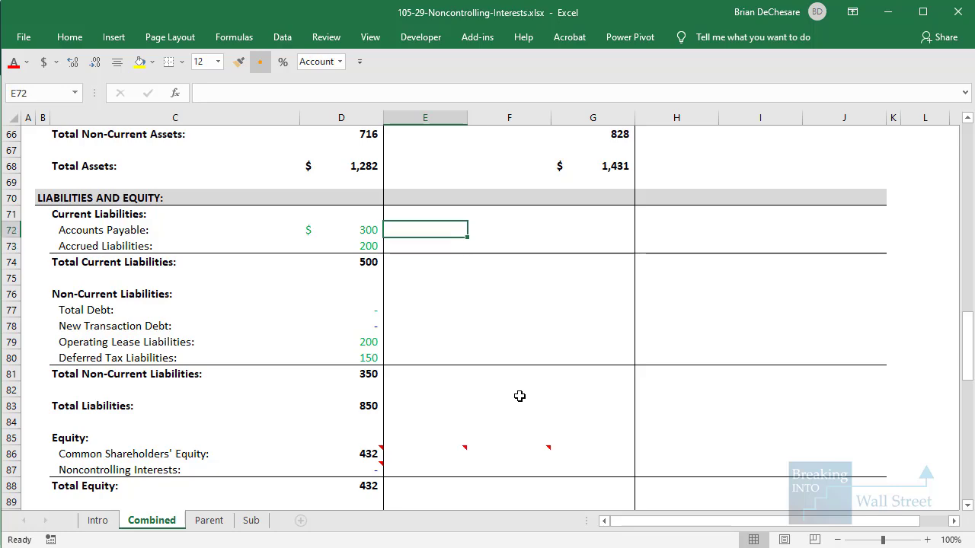
- Enter 0 as the Debit adjustments for Accounts Payable and Accrued Liabilities in E72:E73
scroll(519, 394, up, 5)
scroll(518, 385, down, 3)
text(0)
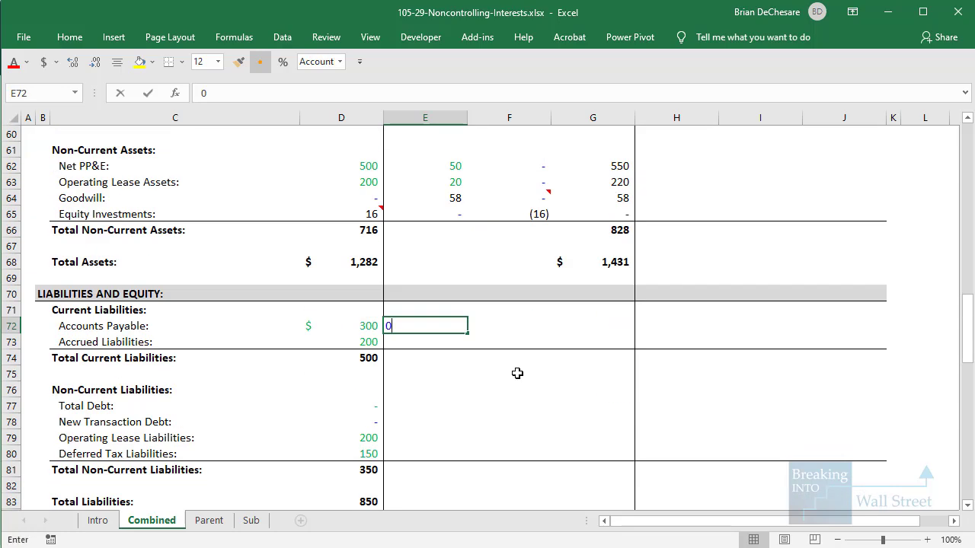
key(ctrl+Return)
key(Down)
text(0)
key(ctrl+Return)
- Enter 0 as the Debit adjustment for each Non-Current Liabilities item, from Total Debt to Deferred Tax Liabilities, in E77:E80
key(Down)
key(Down)
key(Down)
key(Down)
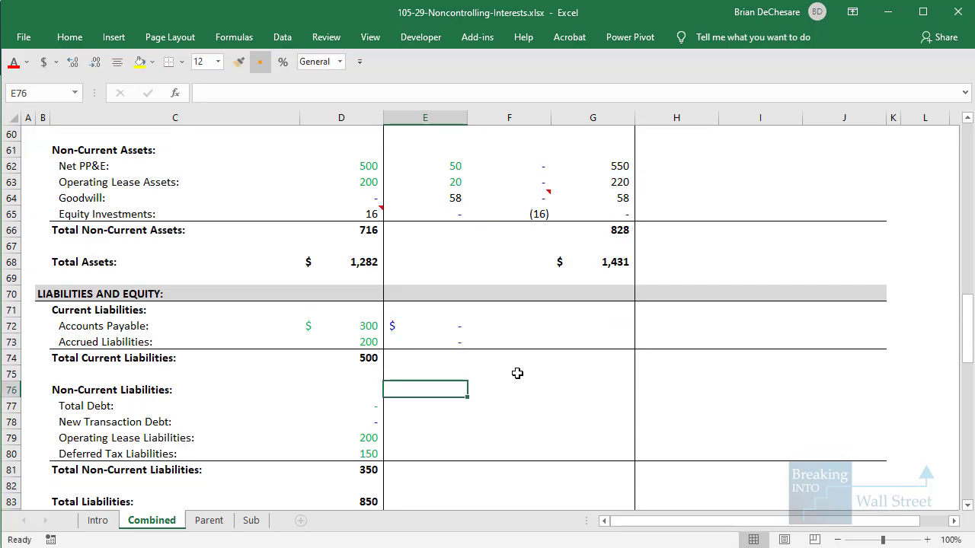
scroll(521, 366, down, 2)
text(0)
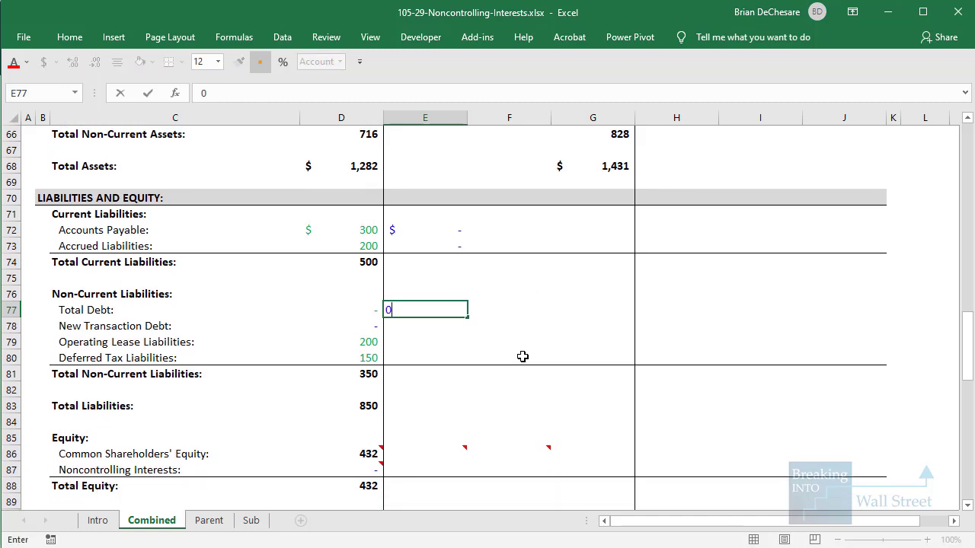
key(Return)
text(0)
key(ctrl+Return)
key(Down)
text(0)
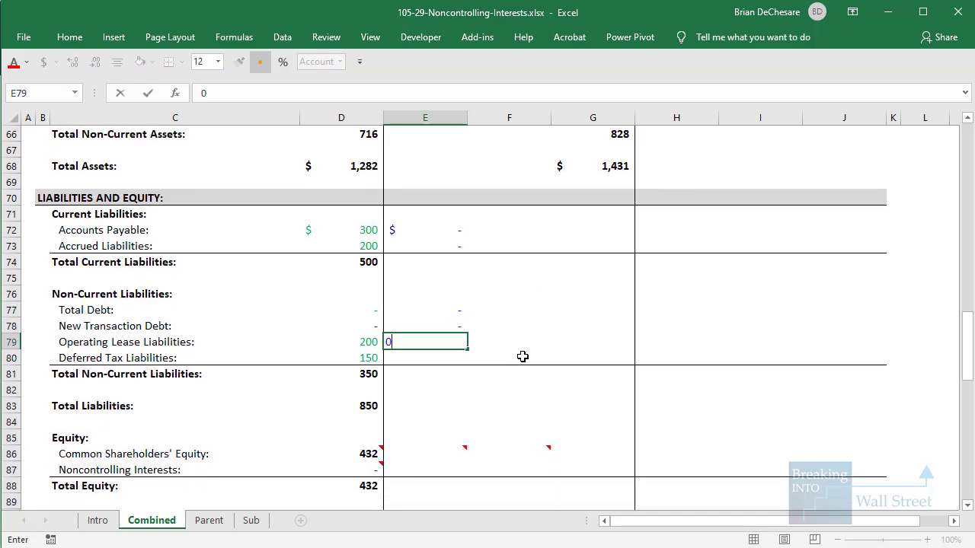
key(Return)
text(0)
key(ctrl+Return)
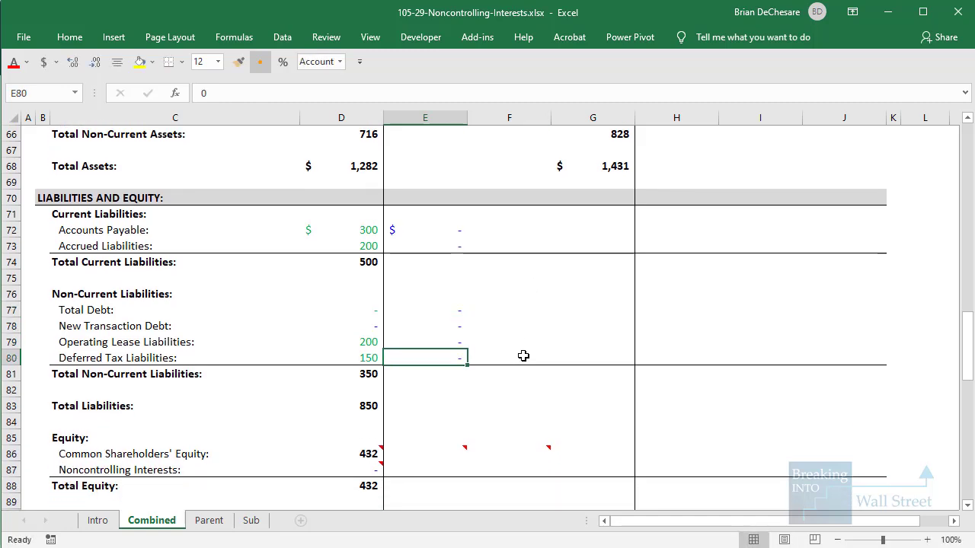
- Link the Accounts Payable Credit adjustment in F72 to Sub Co.'s Year 1 balance with =Sub!D41
click(524, 226)
scroll(523, 226, up, 5)
scroll(524, 226, down, 3)
scroll(523, 226, down, 1)
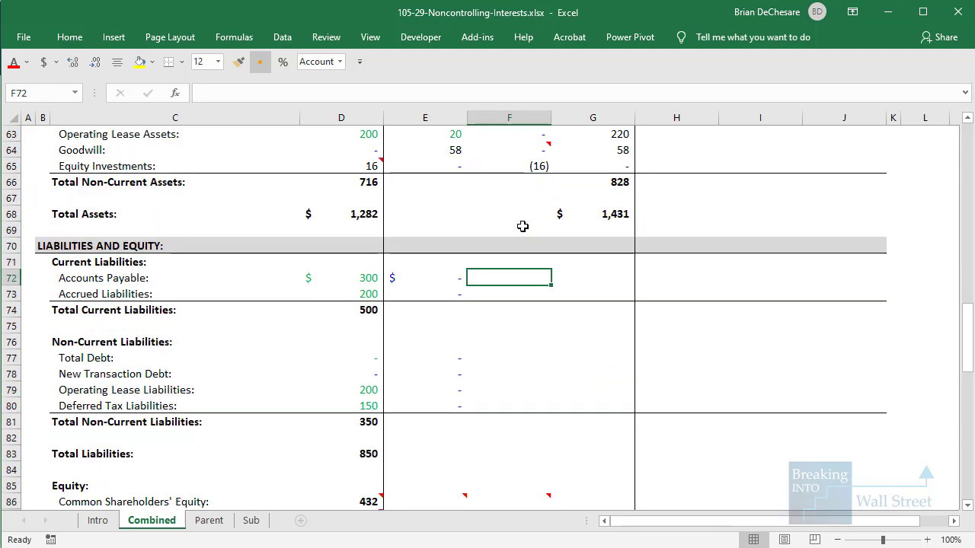
text(=)
click(251, 520)
key(Escape)
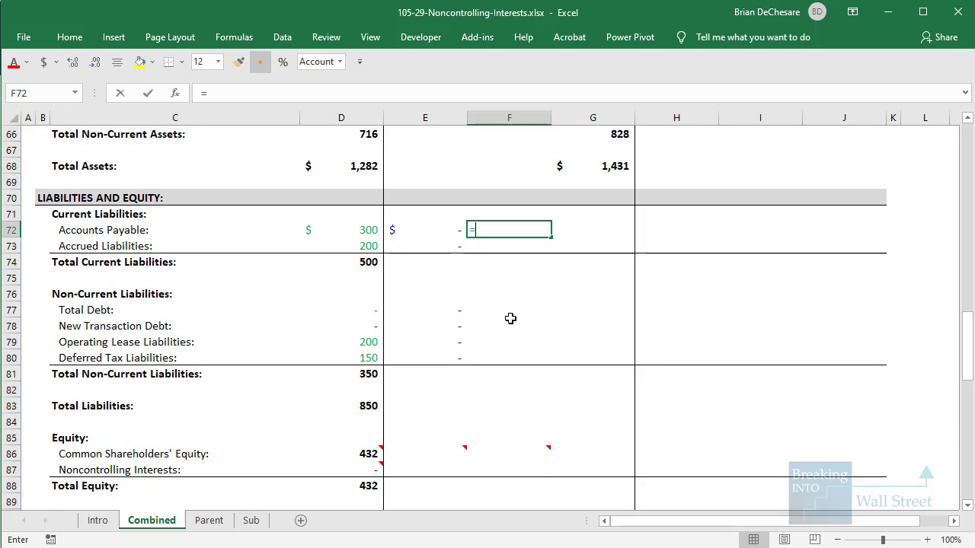
text(=)
click(251, 520)
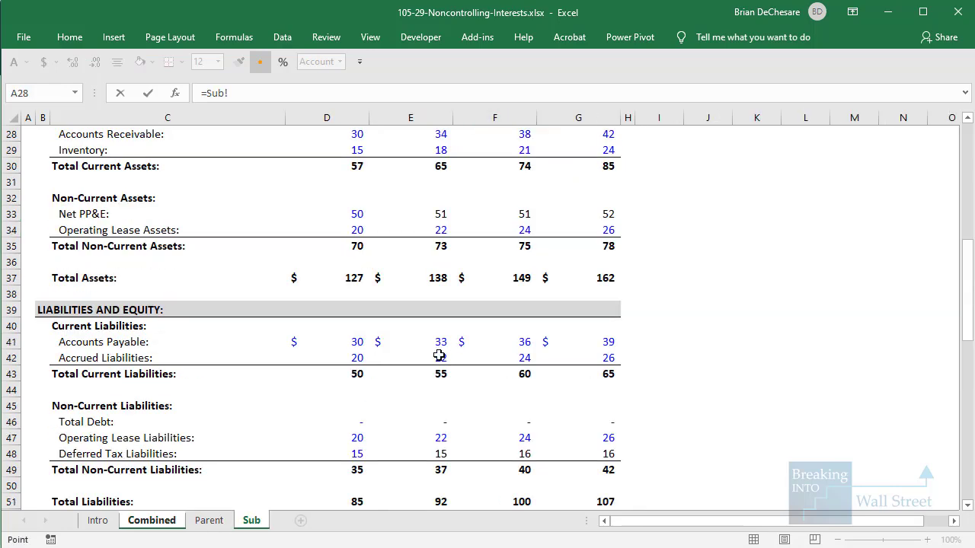
click(358, 357)
key(Up)
key(ctrl+Return)
- Copy the Accounts Payable Credit formula down to Accrued Liabilities in F73
key(ctrl+c)
key(shift+Down)
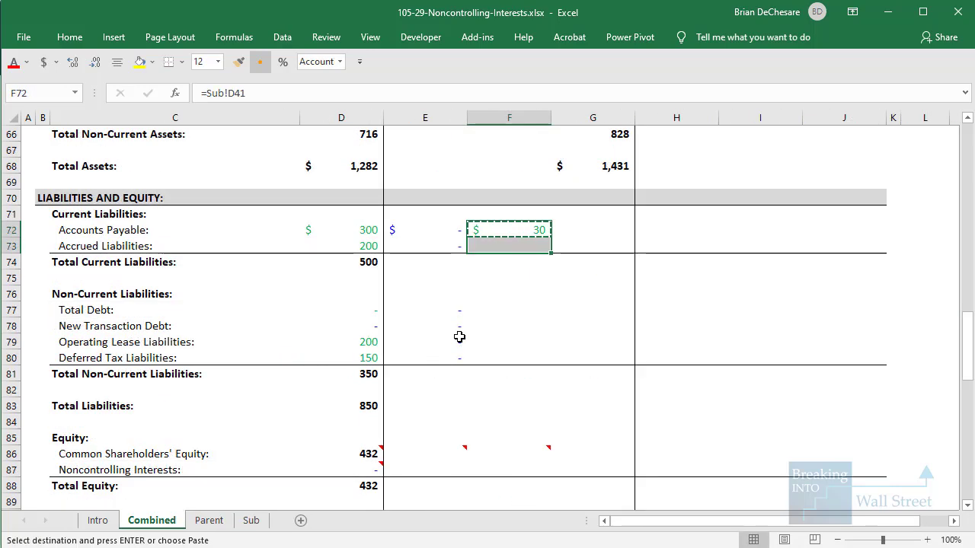
key(ctrl+v)
key(ctrl+c)
- Link the Total Debt Credit adjustment in F77 to Sub Co.'s Year 1 Total Debt, cell D46 of the Sub sheet
key(Down)
key(Down)
key(Down)
key(Down)
text(=)
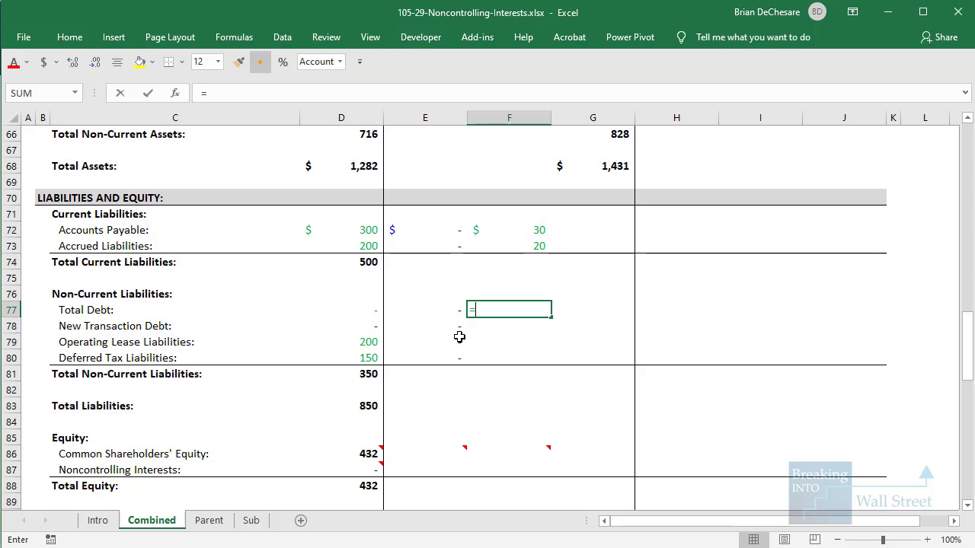
click(255, 524)
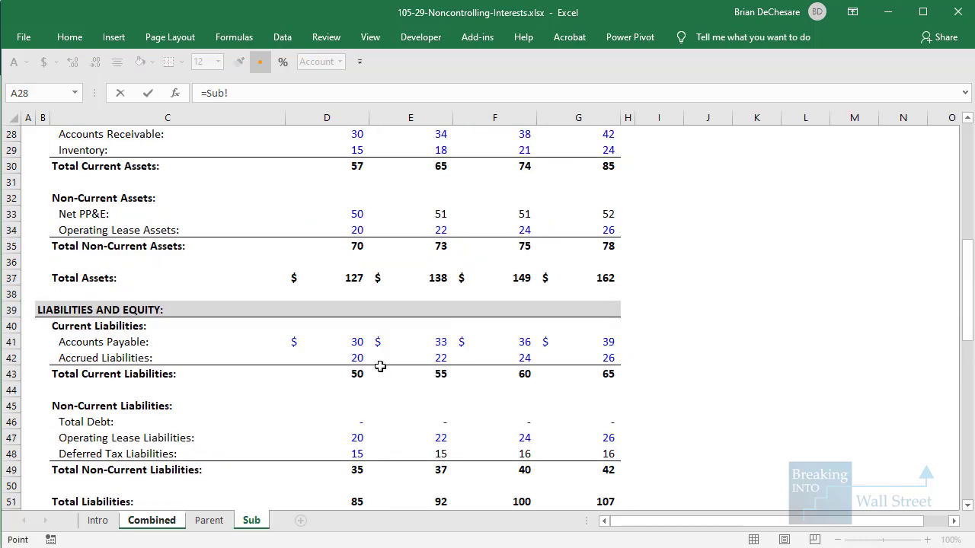
click(340, 420)
key(ctrl+Return)
- Link the Operating Lease Liabilities Credit adjustment in F79 to Sub Co.'s Year 1 balance with =Sub!D47
key(Down)
key(Down)
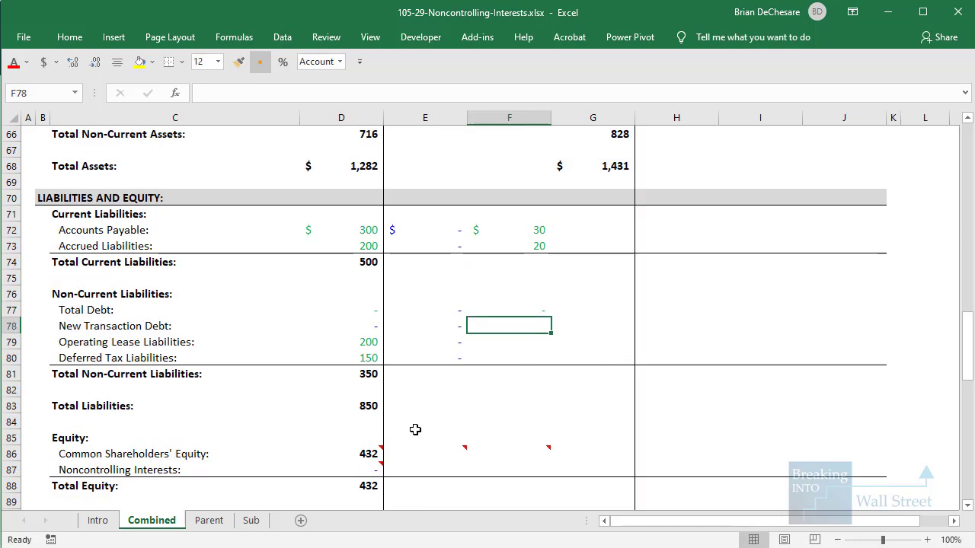
text(=)
click(252, 521)
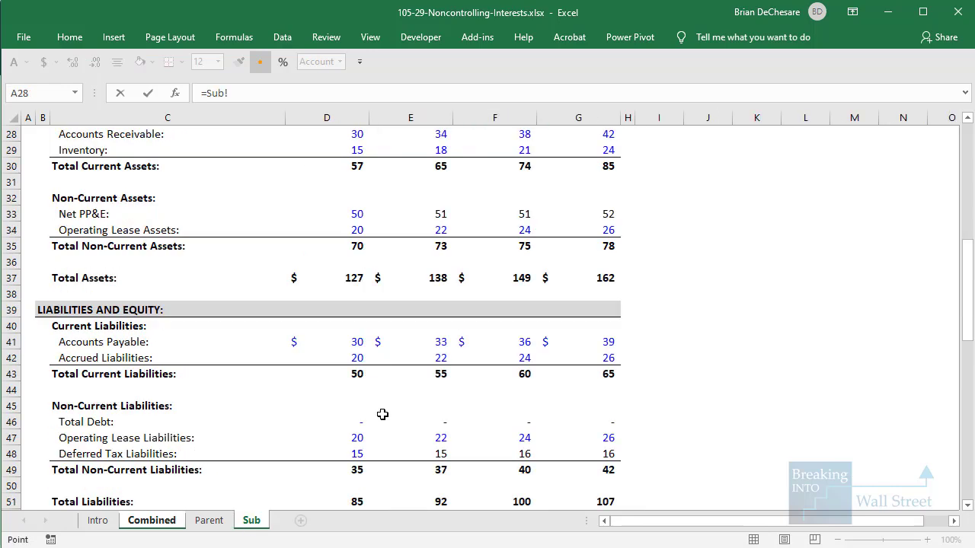
click(347, 440)
key(ctrl+Return)
- Paste only the formula from F79 into the Deferred Tax Liabilities Credit cell F80
key(ctrl+c)
key(shift+Down)
key(alt+e)
key(s)
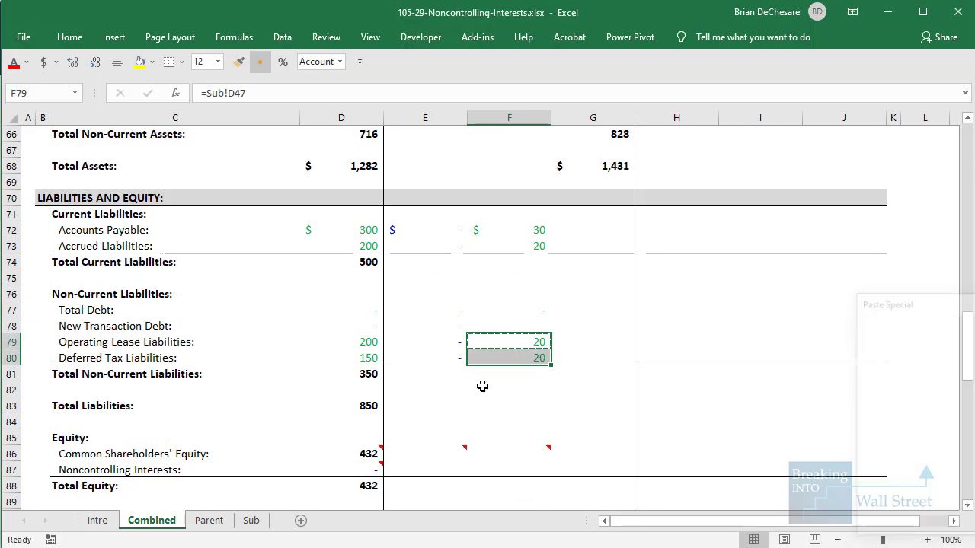
key(f)
key(Return)
- Calculate the New Transaction Debt Credit in F78 as the additional stake's purchase price times the debt percentage, =D22*Pct_Debt
key(Up)
key(Escape)
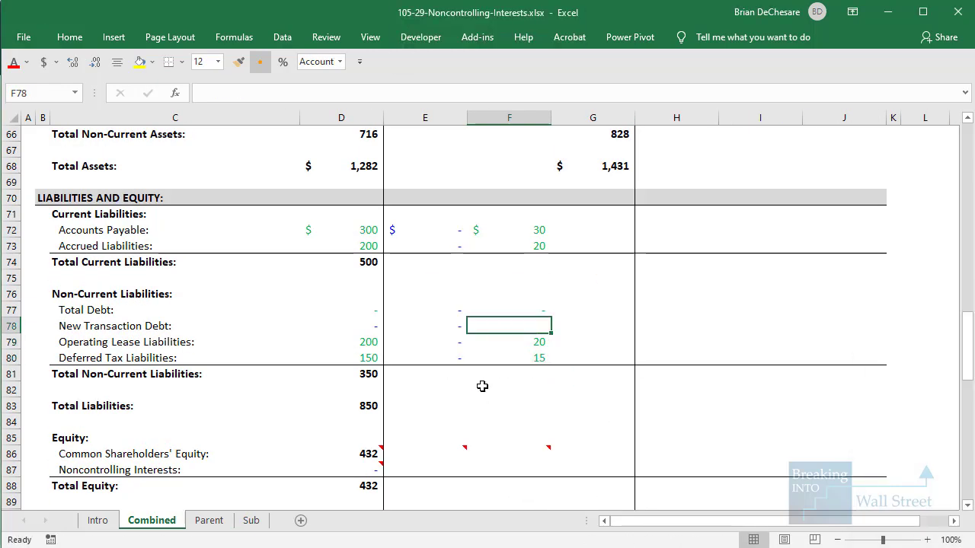
text(=)
scroll(484, 386, up, 19)
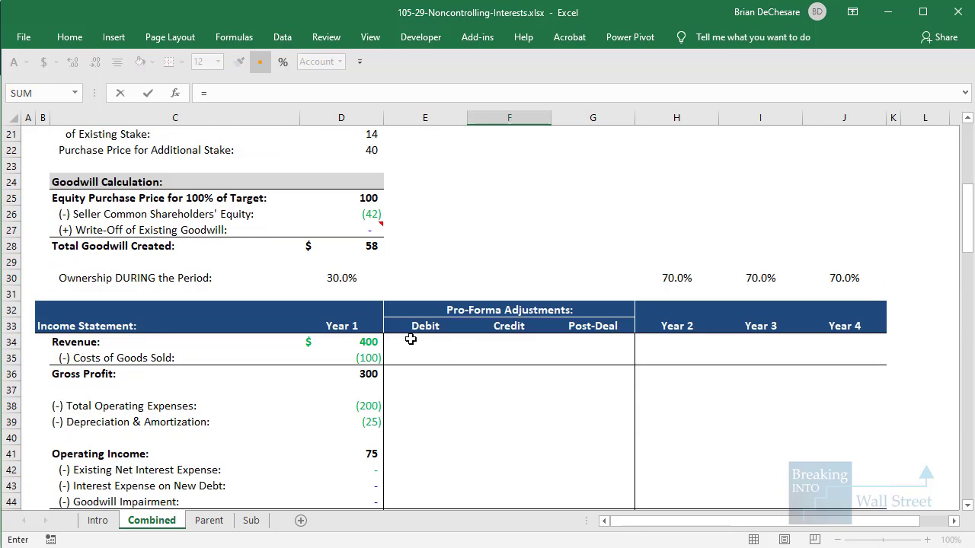
click(372, 344)
text(*)
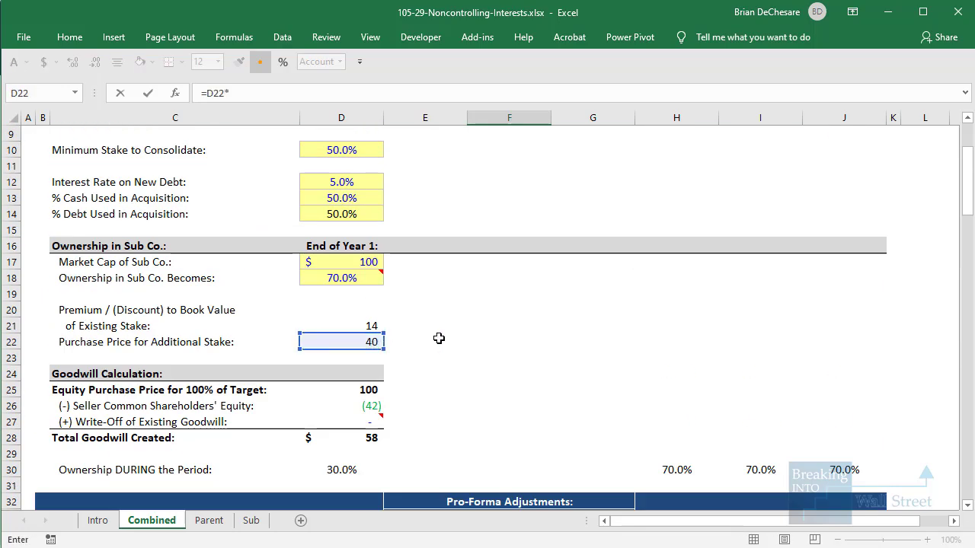
click(364, 207)
key(ctrl+Return)
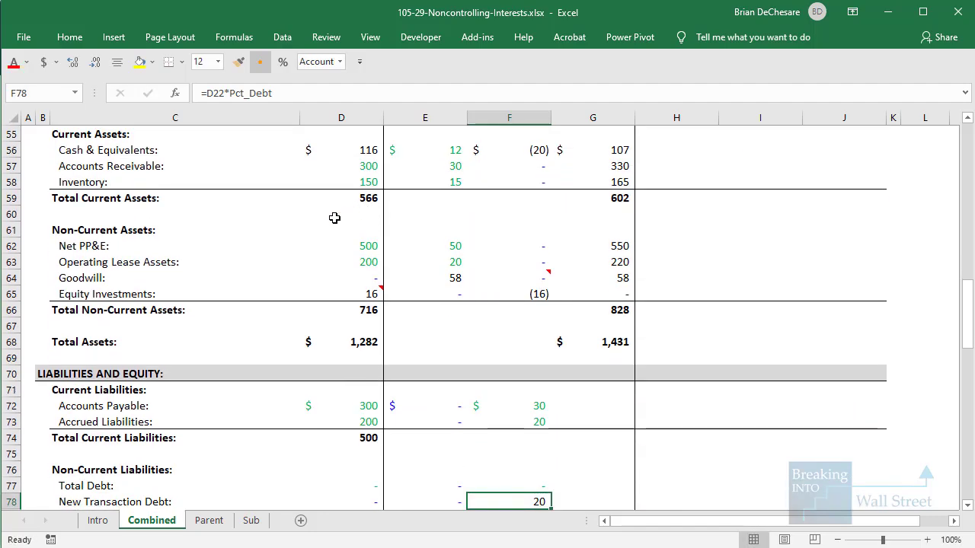
- Copy the Post-Deal formula from Operating Lease Assets, G63, into Accounts Payable and Accrued Liabilities, G72:G73
scroll(505, 269, down, 5)
scroll(585, 221, up, 3)
click(608, 167)
key(ctrl+c)
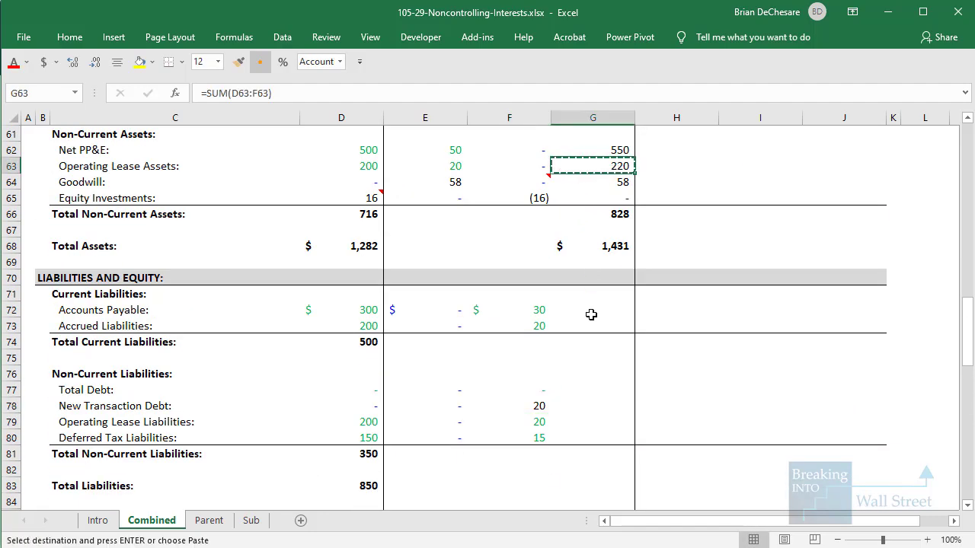
drag(591, 314, 595, 323)
scroll(610, 313, down, 2)
key(ctrl+v)
- Paste only the formula from the Post-Deal Accrued Liabilities cell G73 into the Non-Current Liabilities items, G77:G80
key(Down)
key(ctrl+c)
key(Down)
key(Down)
key(Down)
key(Down)
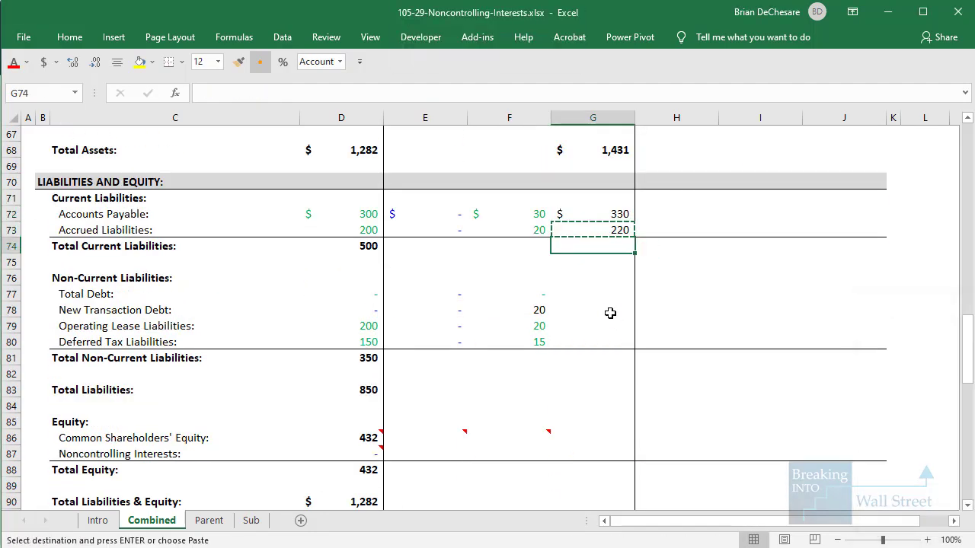
key(shift+Down)
key(shift+Down)
key(shift+Down)
key(ctrl+alt+v)
key(f)
key(Return)
- Calculate Post-Deal Total Current Liabilities in G74 with =SUM(G72:G73)
key(ctrl+Up)
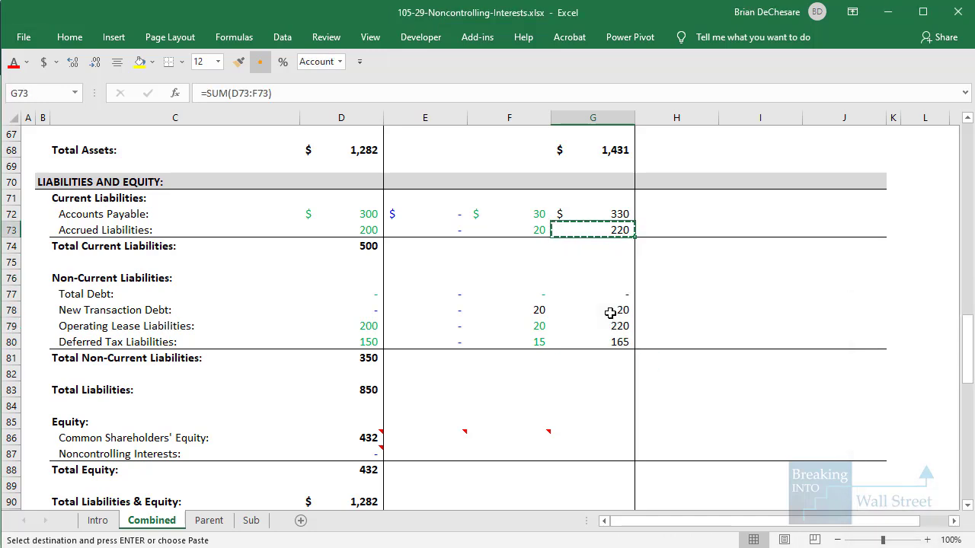
key(Down)
key(alt)
key(alt+=)
key(Return)
- Calculate Post-Deal Total Non-Current Liabilities in G81 as the sum of G77:G80
key(Down)
key(Down)
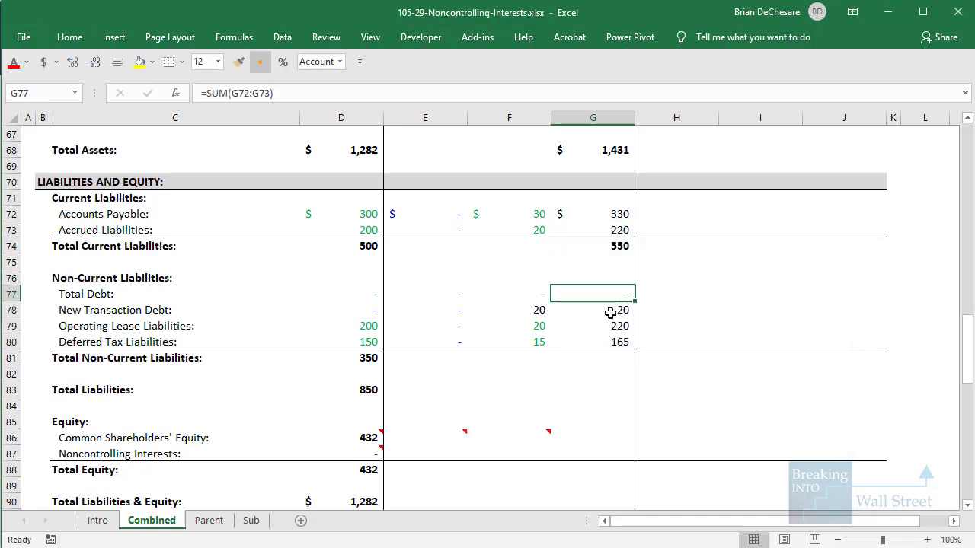
key(Down)
key(Down)
key(Down)
key(Down)
key(alt+=)
key(Return)
- Calculate Post-Deal Total Liabilities in G83 with =G74+G81
key(Down)
key(Left)
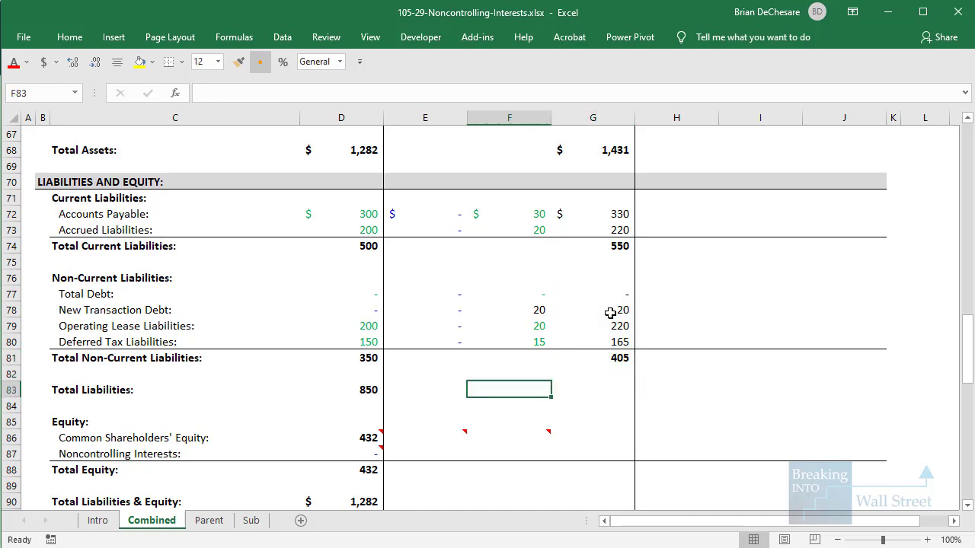
key(Left)
key(Right)
key(Right)
text(=)
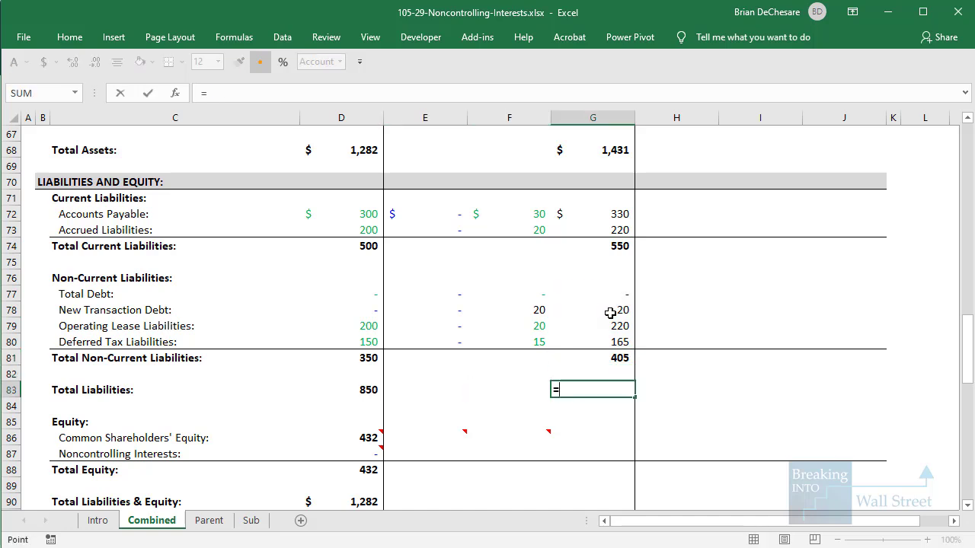
key(Up)
key(Up)
key(Up)
key(Up)
key(Up)
key(Up)
key(Up)
key(Up)
key(Up)
text(+)
key(Up)
key(Up)
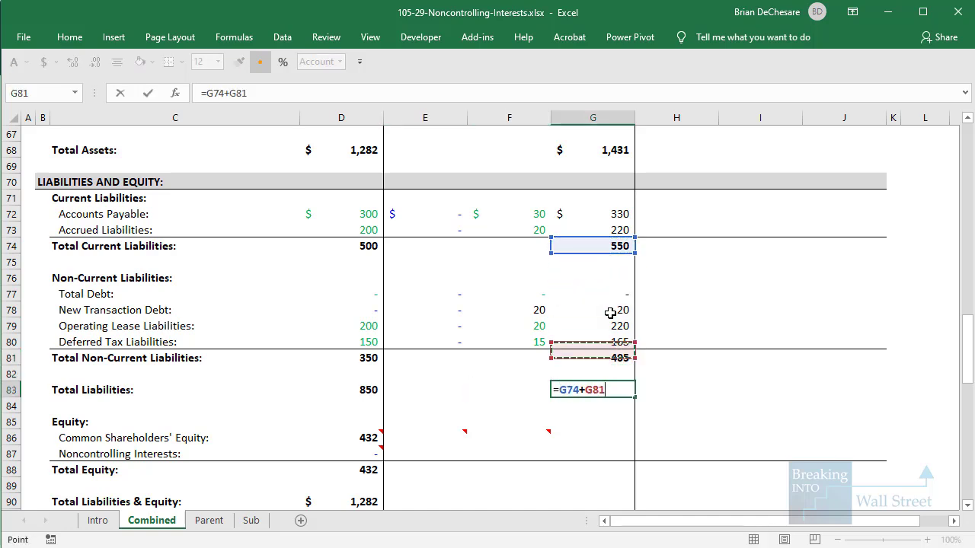
key(ctrl+Return)
- Enter 0 as the Debit adjustment for Common Shareholders' Equity in E86
key(Down)
key(Down)
scroll(563, 413, down, 2)
key(Down)
key(Left)
key(Left)
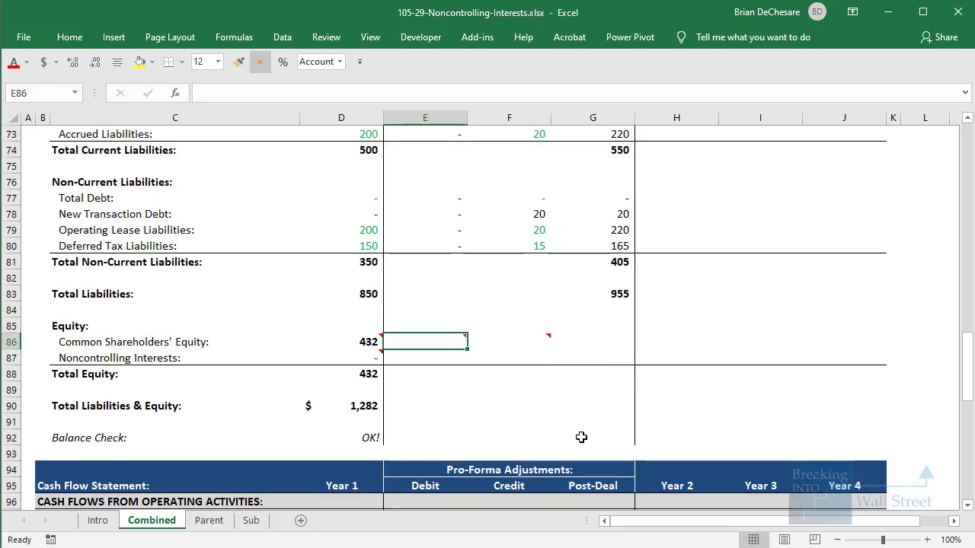
text(0)
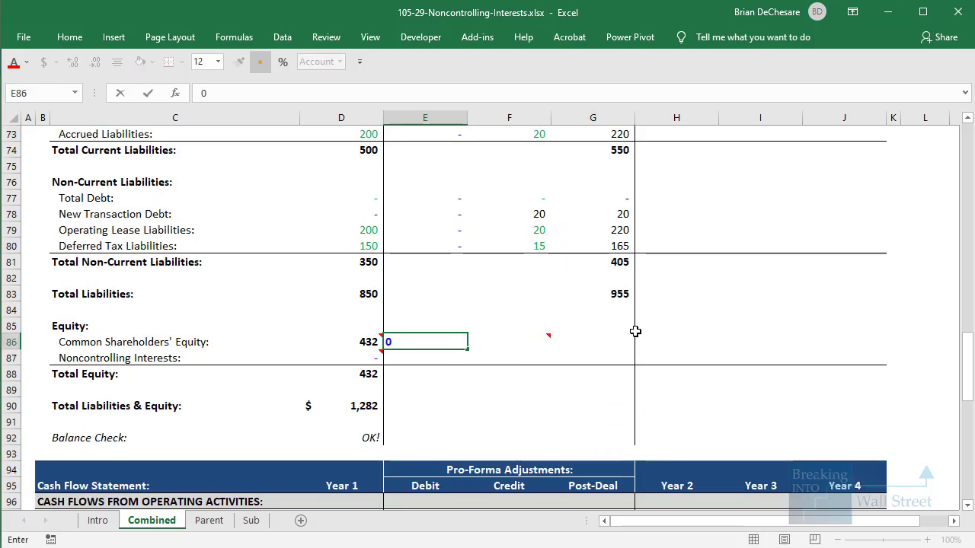
key(ctrl+Return)
key(Down)
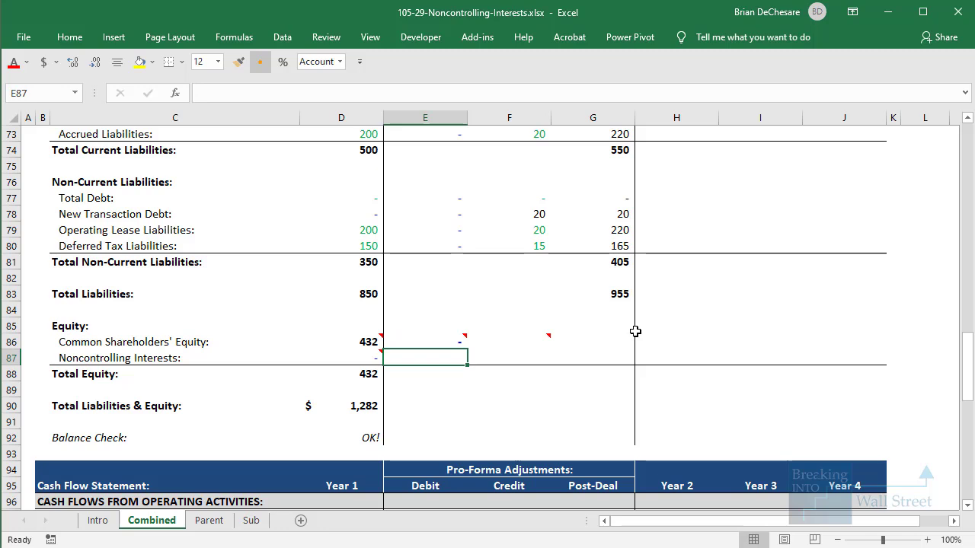
- Enter 0 as the Debit adjustment for Noncontrolling Interests in E87
text(0)
key(ctrl+Return)
key(Up)
key(Right)
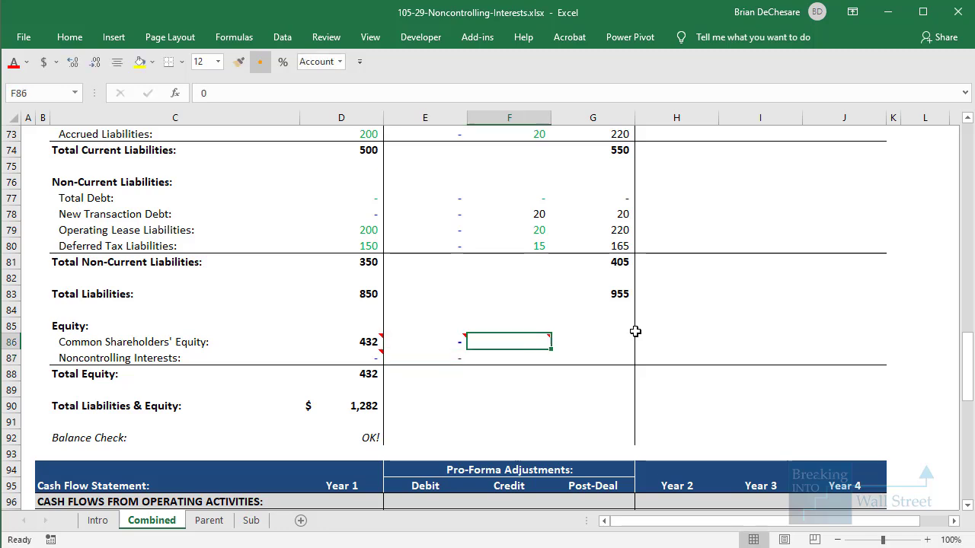
- Calculate the Credit adjustment for Noncontrolling Interests in F87 with =D17*(1-New_Ownership_Pct)
key(Down)
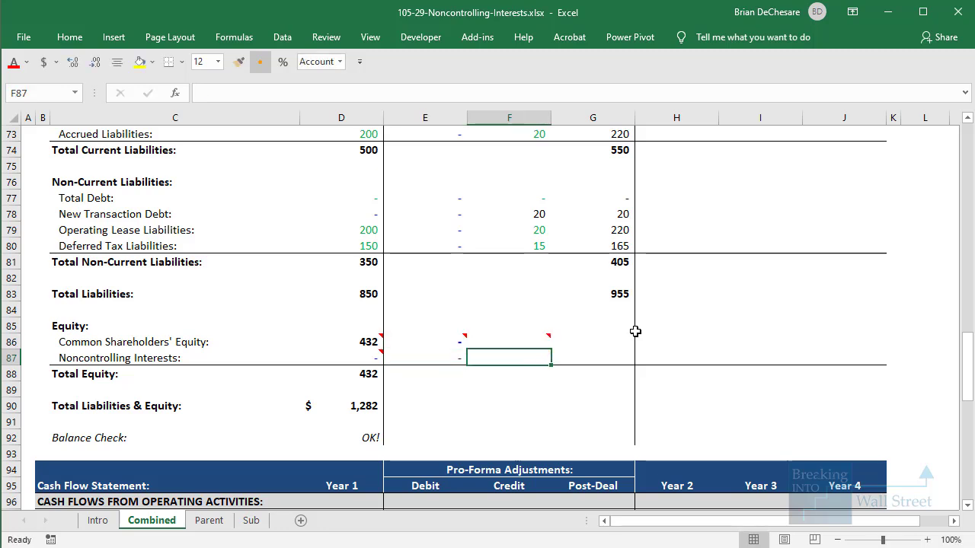
text(=)
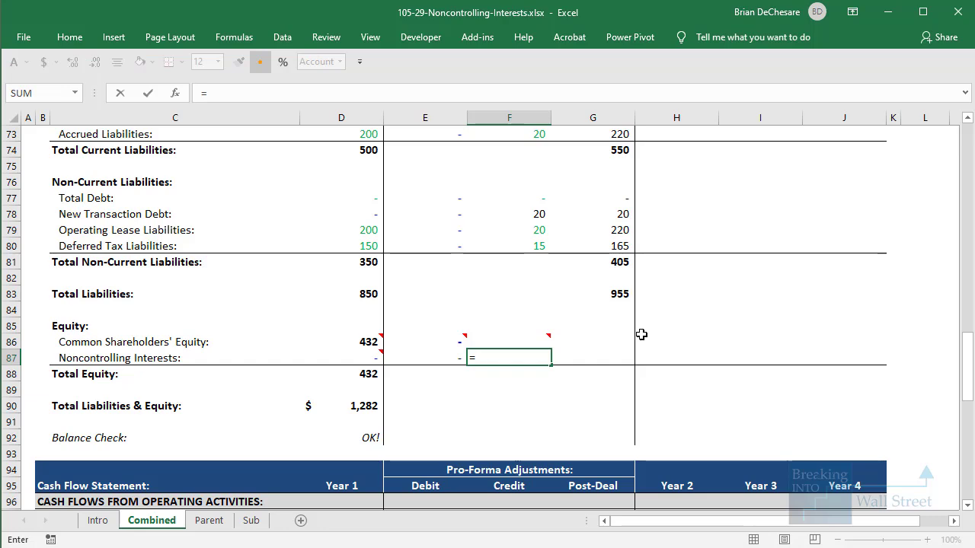
scroll(564, 339, up, 20)
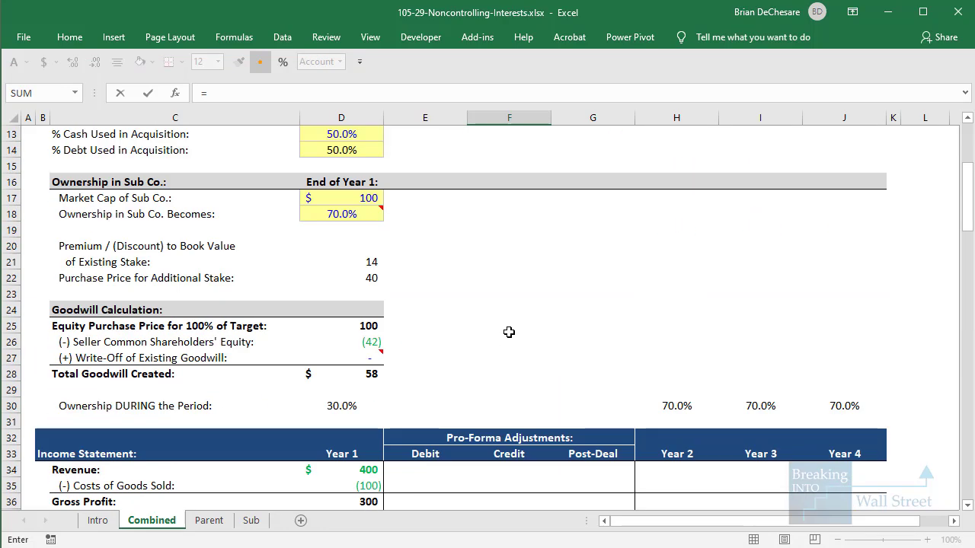
click(355, 245)
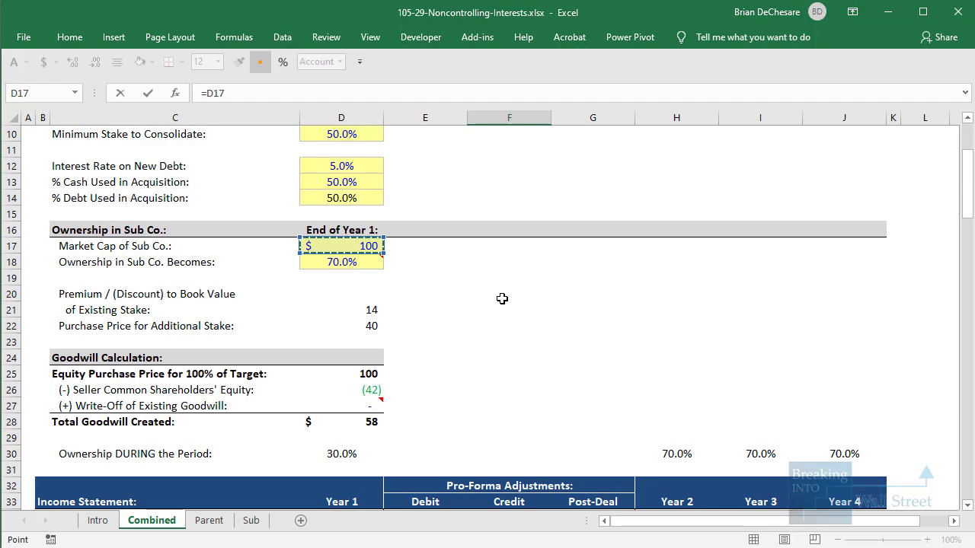
text(*(1-)
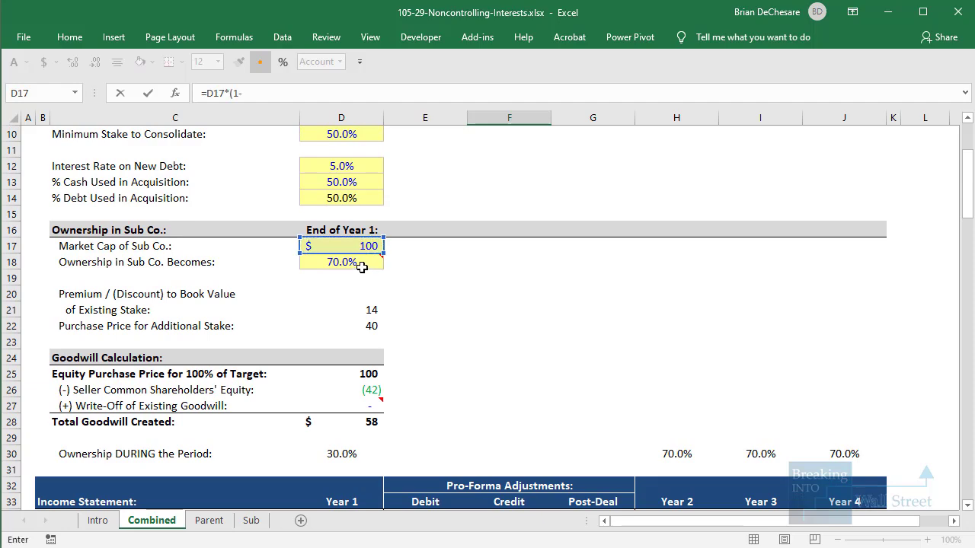
click(362, 266)
key(ctrl+Return)
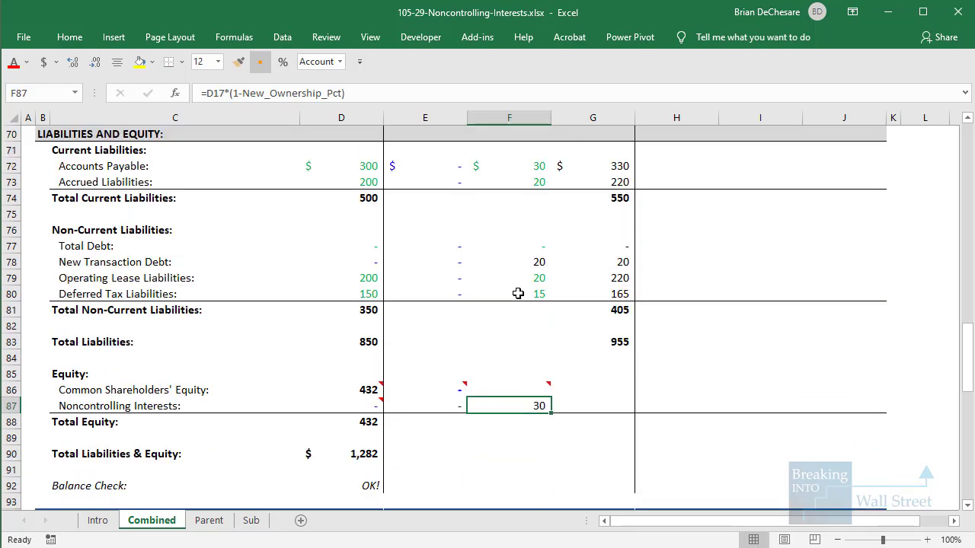
- Copy the Post-Deal formula from Deferred Tax Liabilities in G80 to Common Shareholders' Equity and Noncontrolling Interests in G86:G87
key(Up)
key(Right)
key(Up)
key(Up)
key(Up)
key(Up)
key(Up)
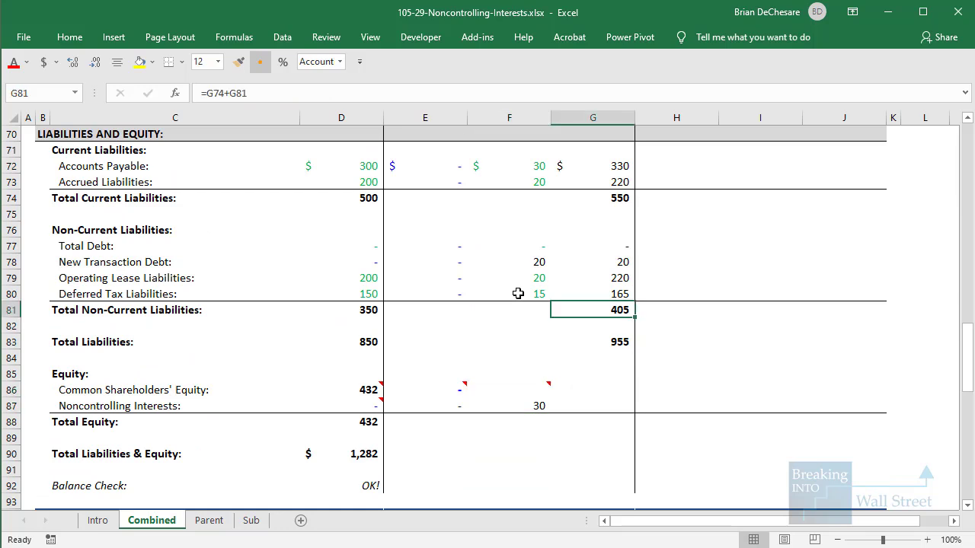
key(Up)
key(ctrl+c)
key(Down)
key(Down)
key(Down)
key(Down)
key(Down)
key(Down)
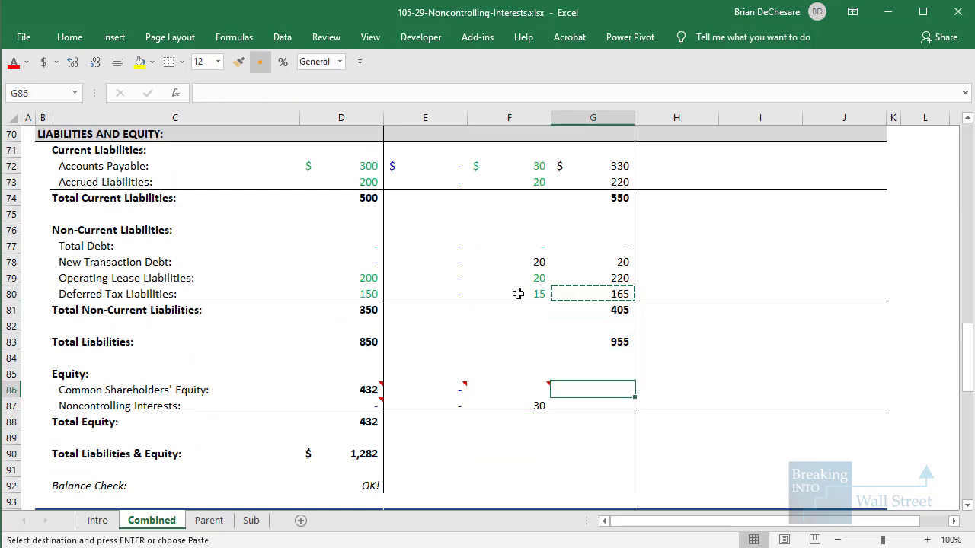
key(ctrl+v)
key(ctrl+c)
key(Down)
key(ctrl+v)
- Calculate Post-Deal Total Equity in G88 as the sum of G86:G87
key(Down)
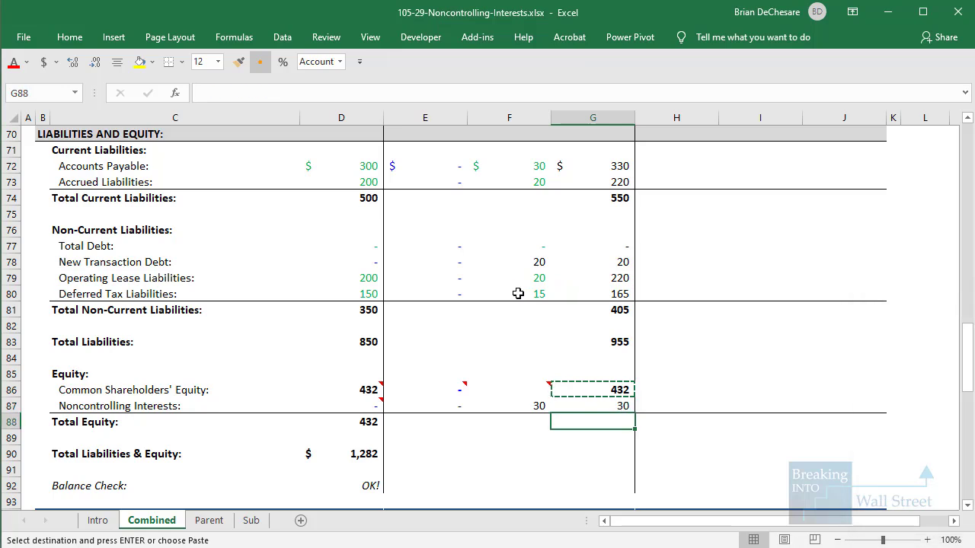
key(alt+equal)
key(Return)
- Copy the Total Liabilities & Equity and Balance Check formulas from D90:D92 to the Post-Deal column in G90:G92
key(Down)
key(Left)
key(Left)
key(Left)
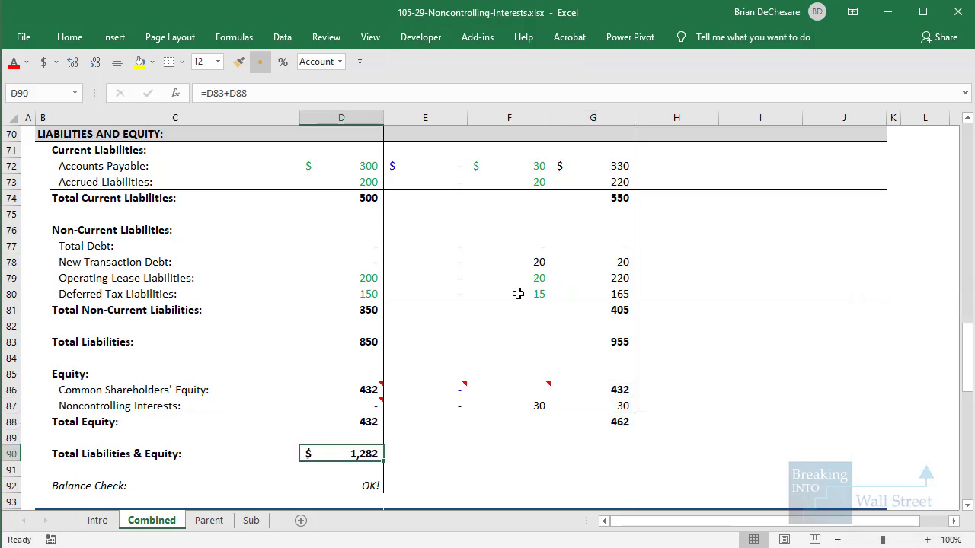
key(shift+Down)
key(shift+Down)
key(ctrl+c)
key(Right)
key(Right)
key(Right)
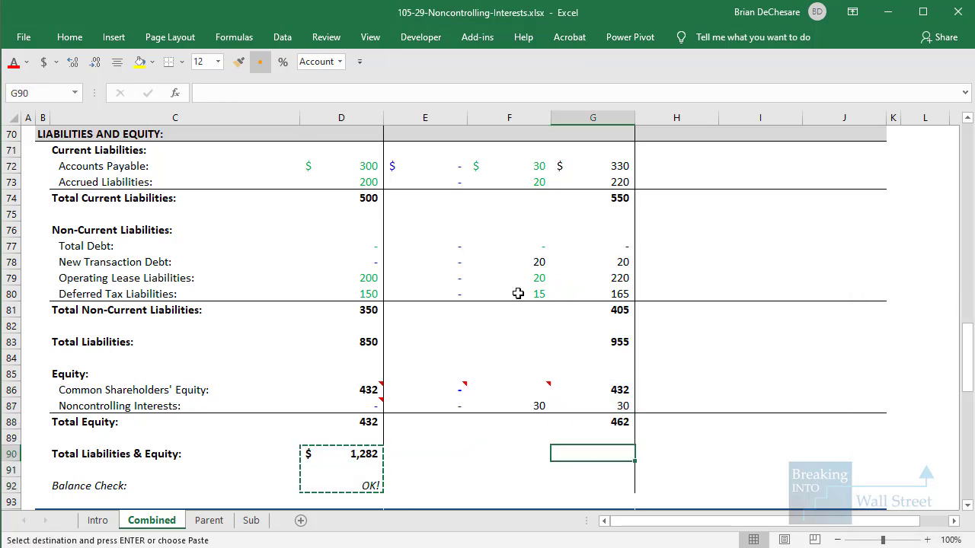
key(ctrl+v)
key(Escape)
- Inspect the Post-Deal Balance Check formula in G92
scroll(556, 347, down, 1)
key(Down)
key(Down)
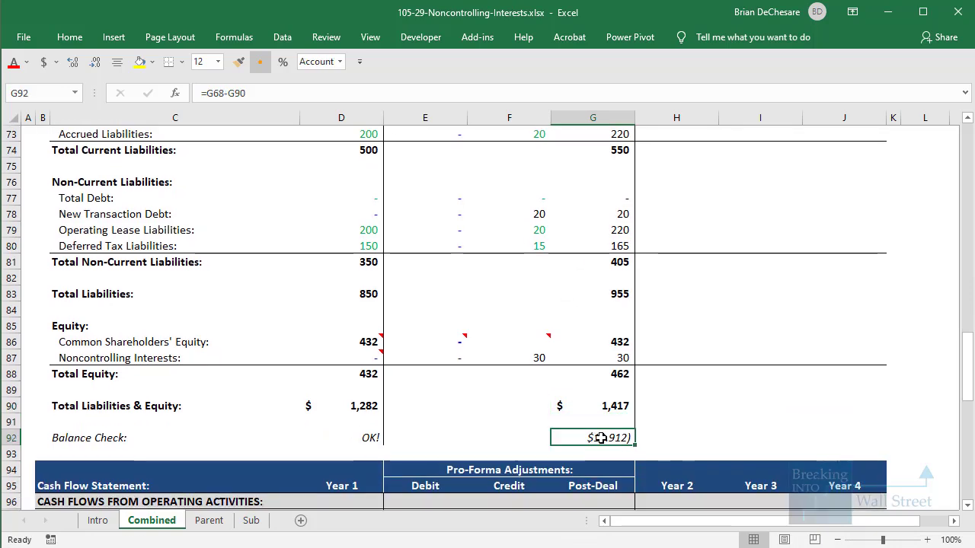
drag(552, 419, 647, 454)
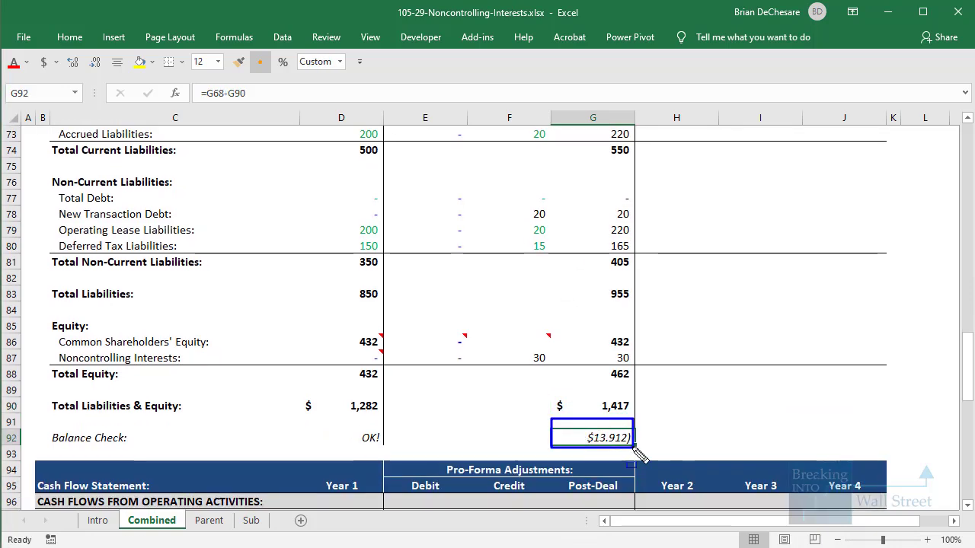
key(Escape)
key(F2)
key(Escape)
- Link the Credit adjustment for Common Shareholders' Equity in F86 to the premium/(discount) on the existing stake with =D21
click(505, 342)
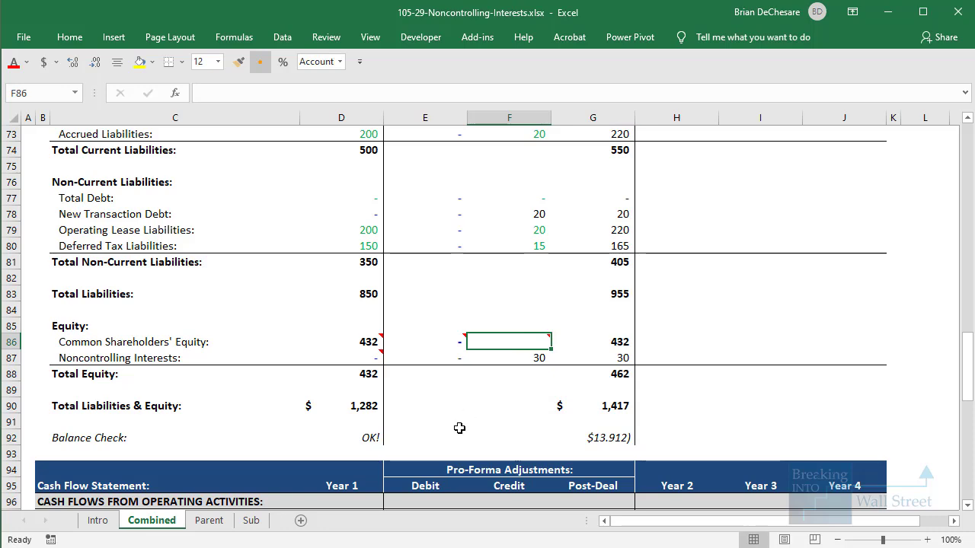
scroll(411, 381, up, 4)
mouse_move(58, 191)
mouse_down()
mouse_move(391, 229)
mouse_move(387, 215)
mouse_up()
key(Escape)
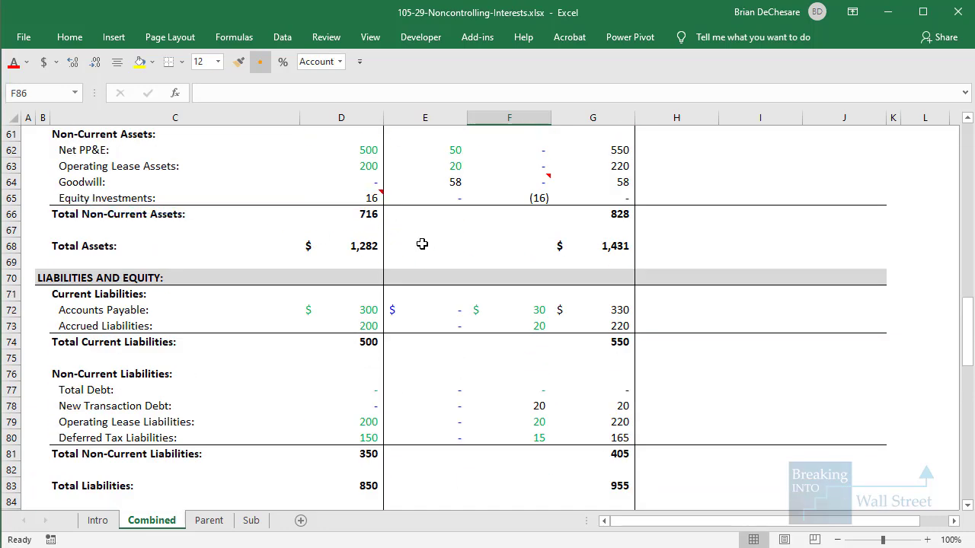
scroll(514, 342, down, 4)
text(=)
scroll(611, 360, up, 19)
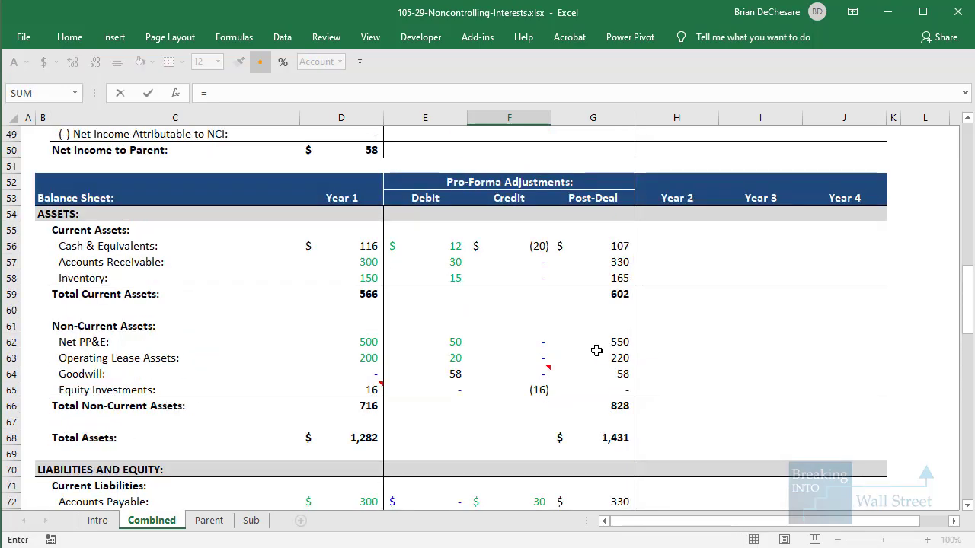
click(358, 201)
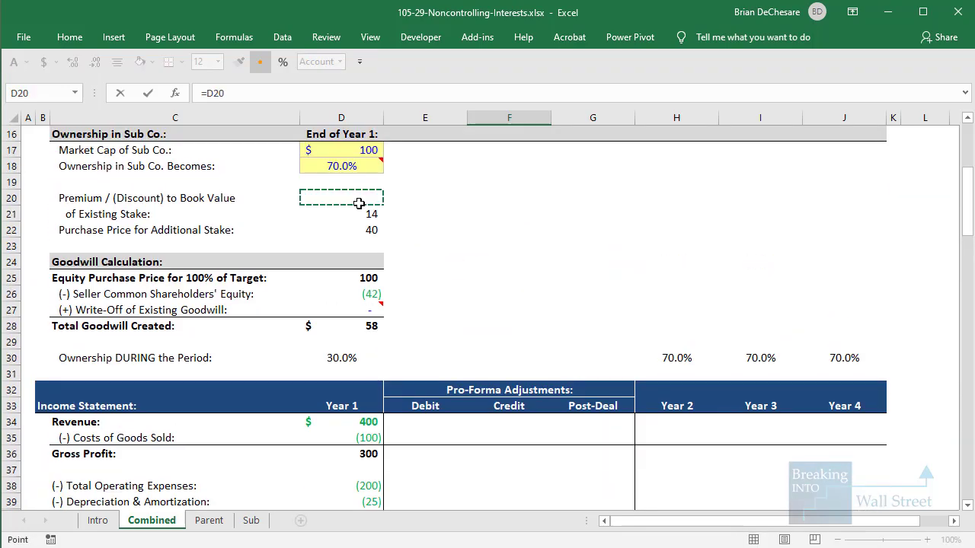
key(Down)
key(Return)
- Review the Post-Deal balance and the Credit adjustments for equity, Noncontrolling Interests, New Transaction Debt and Cash
key(ctrl+2)
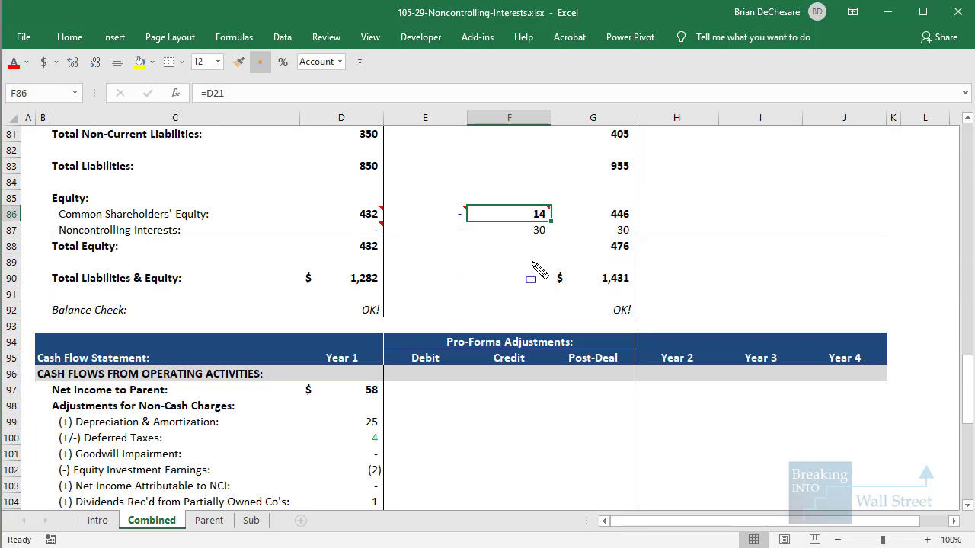
drag(542, 251, 675, 326)
key(Escape)
scroll(658, 322, up, 5)
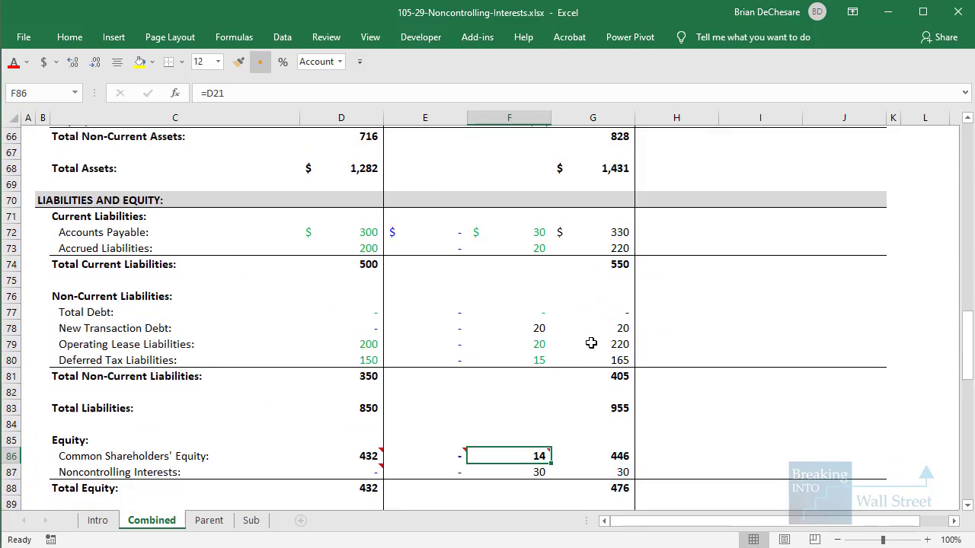
scroll(582, 343, up, 3)
scroll(582, 343, down, 4)
click(520, 422)
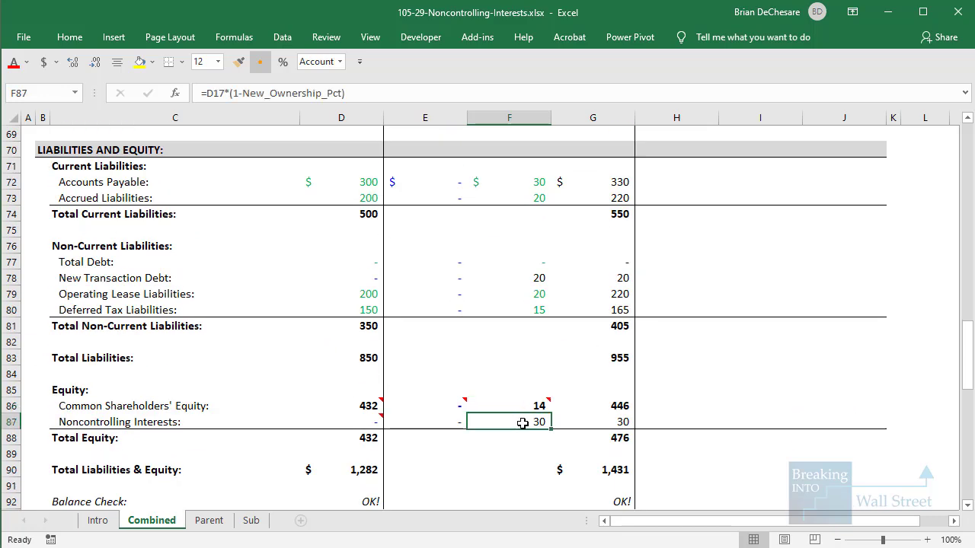
click(532, 405)
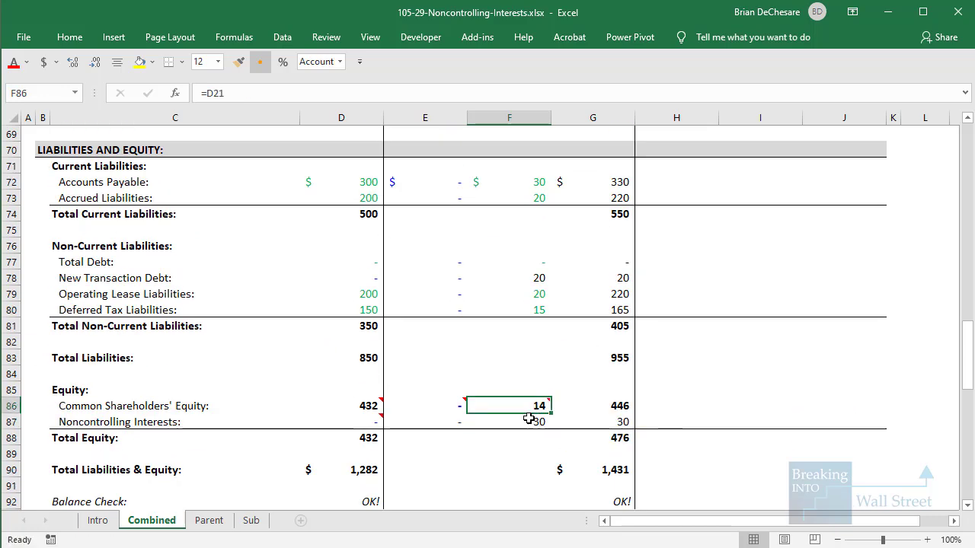
scroll(529, 419, up, 1)
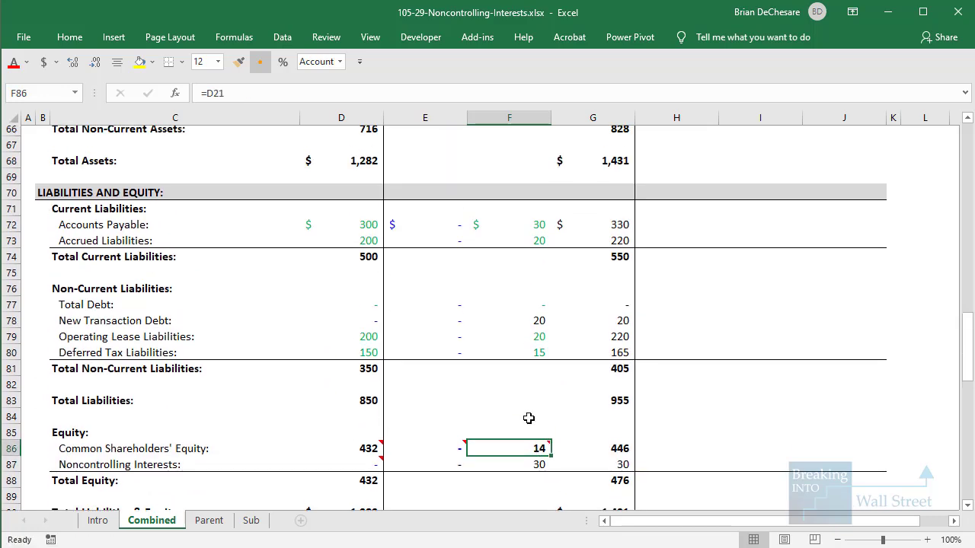
click(544, 342)
click(539, 327)
scroll(537, 305, up, 5)
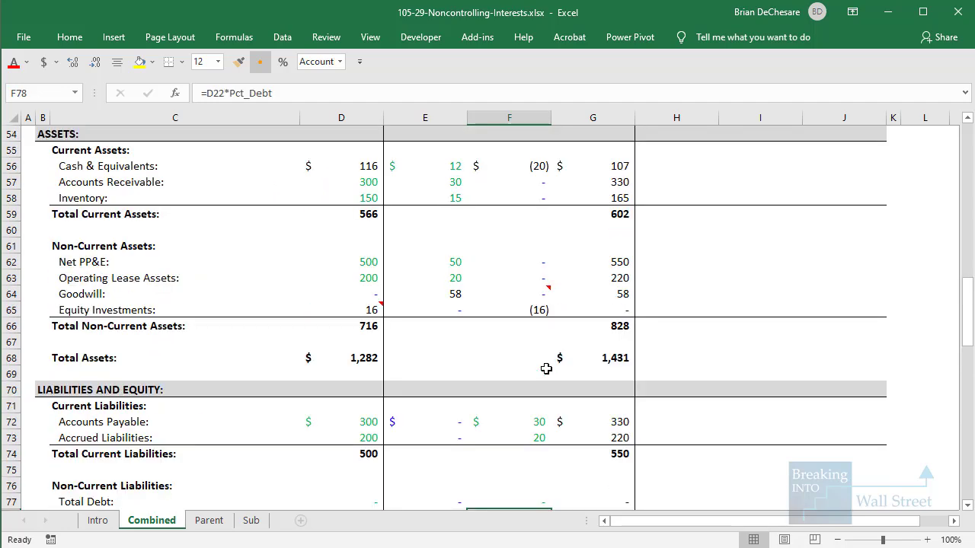
click(530, 214)
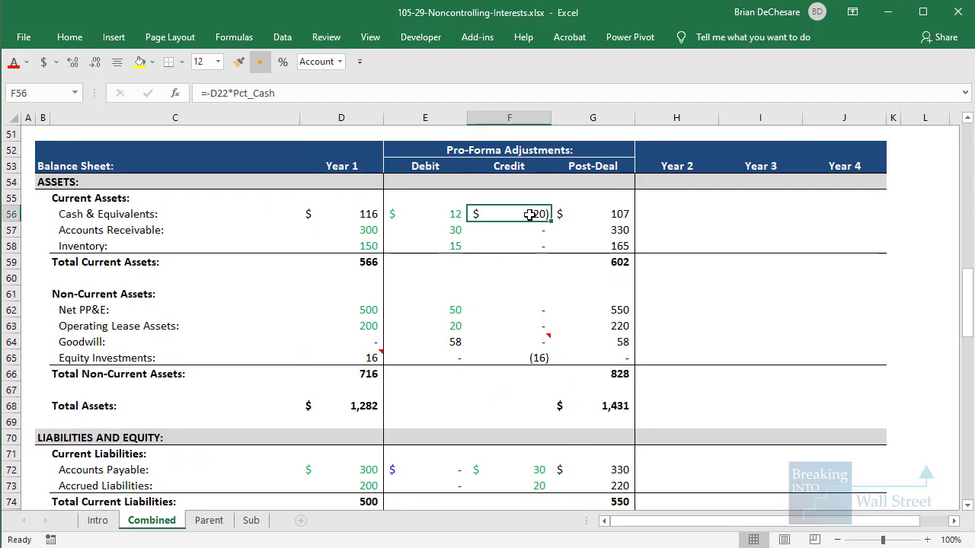
click(680, 217)
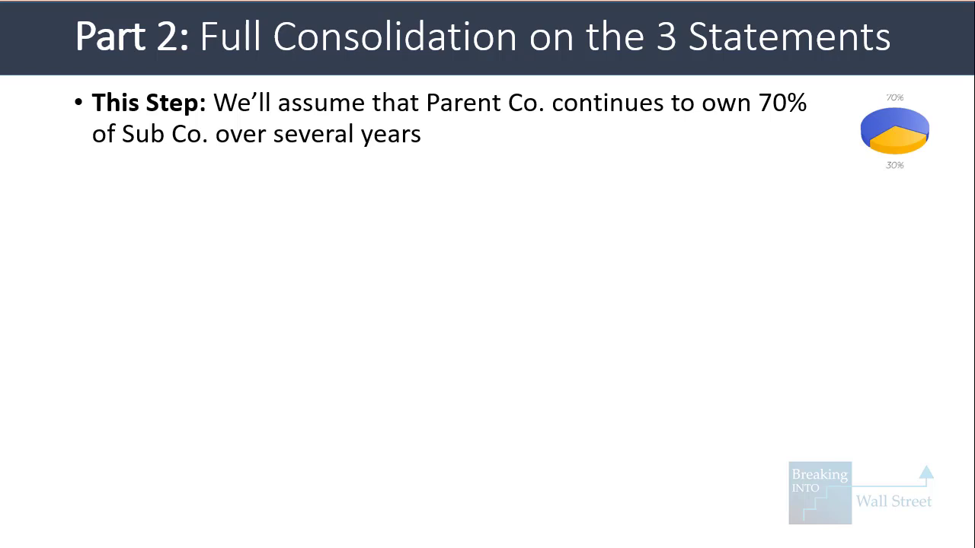
key(Right)
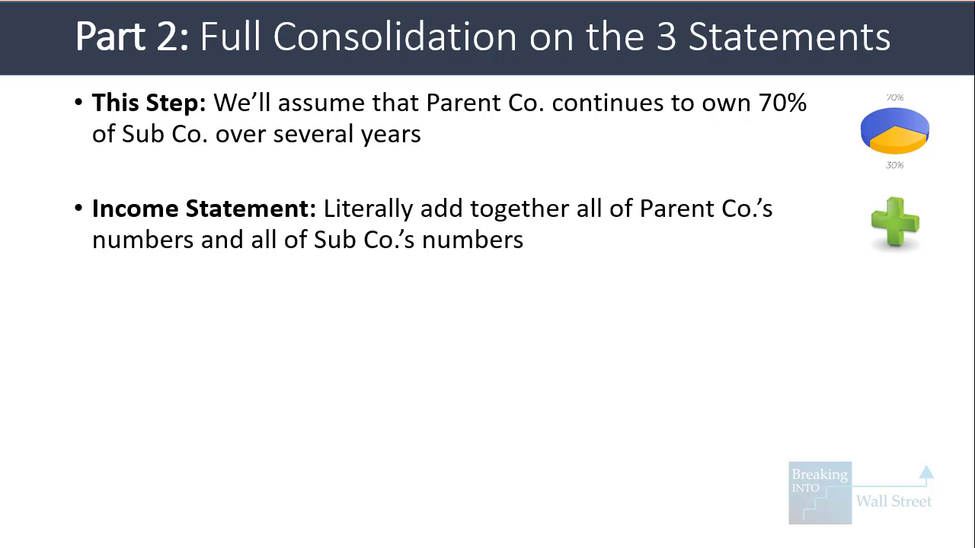
key(Right)
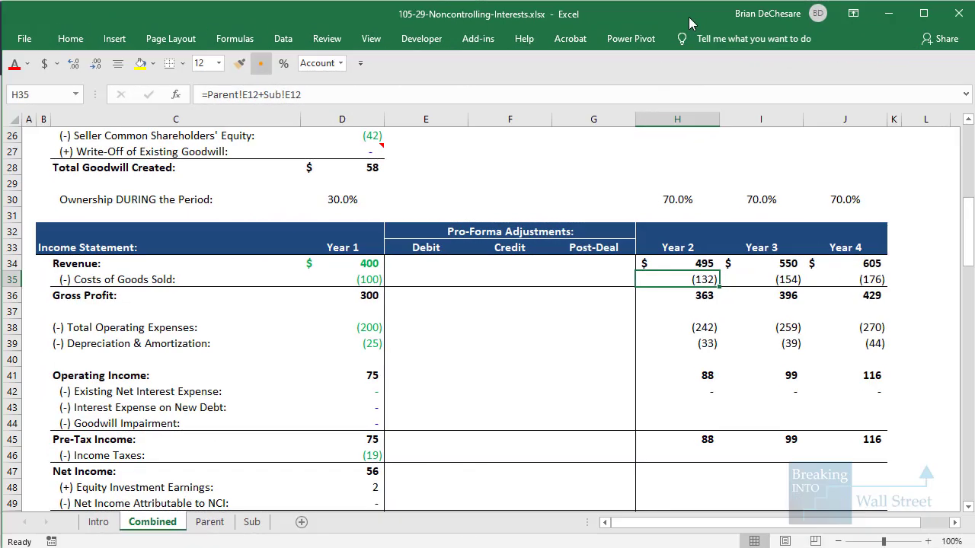
- Trace the combined Year 2 Revenue formula in H34 to its source cells on the Parent and Sub sheets
scroll(630, 400, down, 1)
click(681, 313)
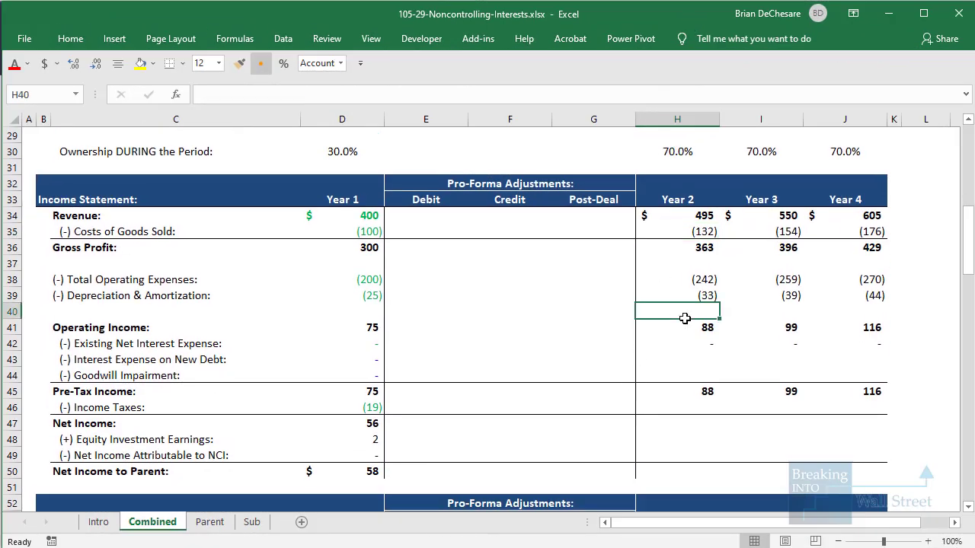
click(707, 216)
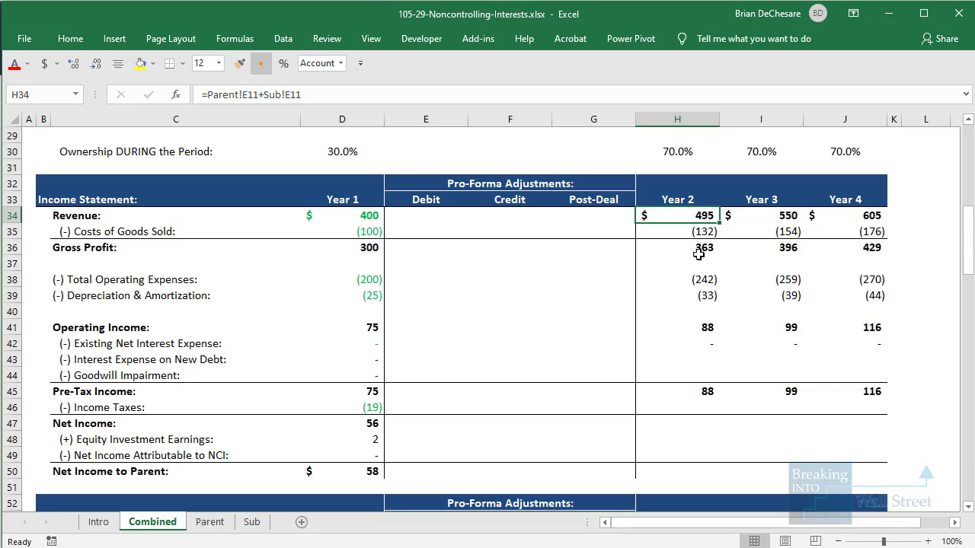
key(ctrl+bracketleft)
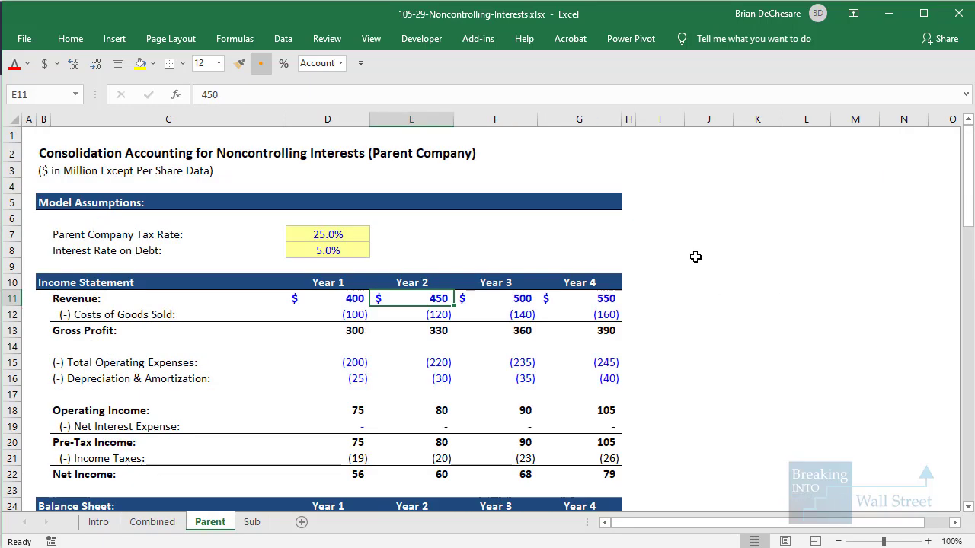
click(251, 523)
scroll(444, 239, up, 9)
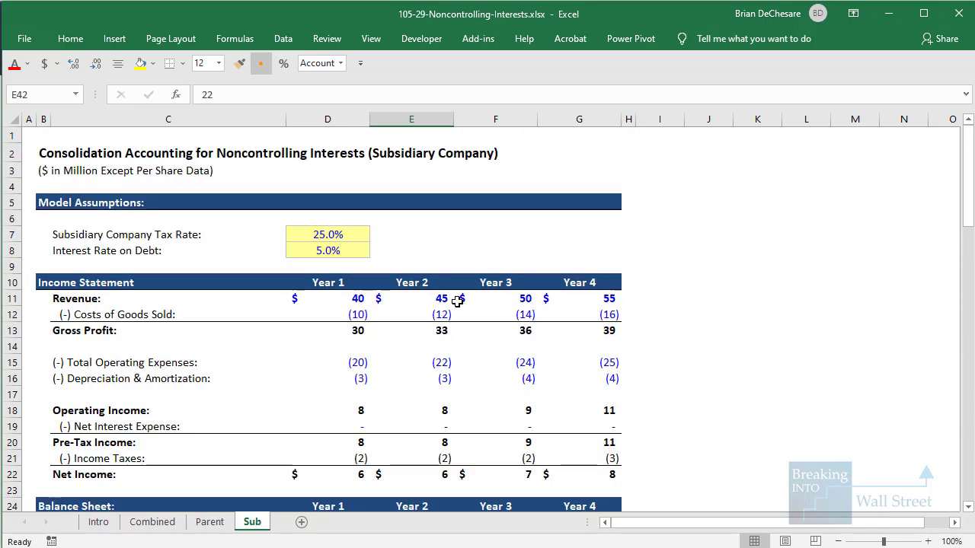
click(451, 300)
key(F5)
key(Return)
- Examine the prefilled Year 2 to Year 4 formulas in the combined Balance Sheet and Cash Flow Statement
scroll(691, 305, down, 10)
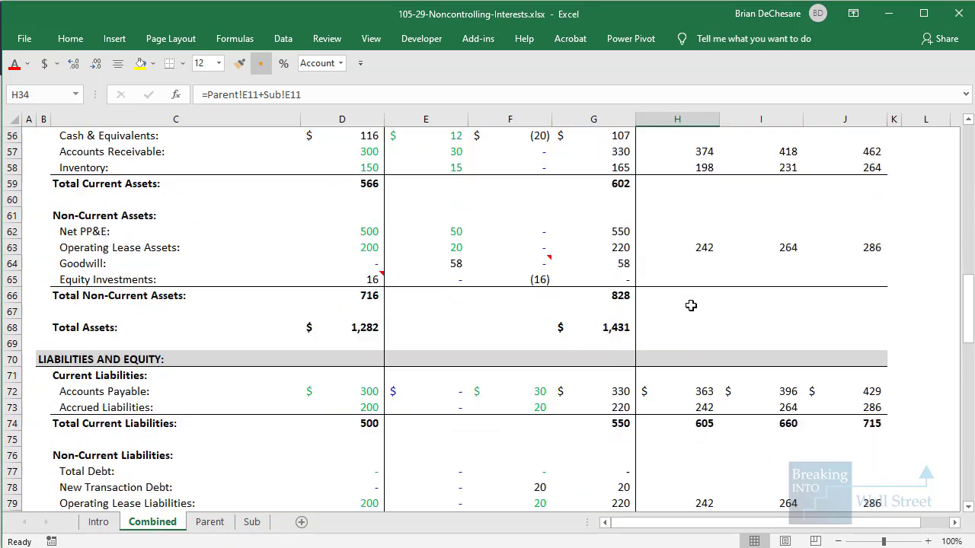
drag(705, 150, 838, 177)
scroll(708, 210, down, 1)
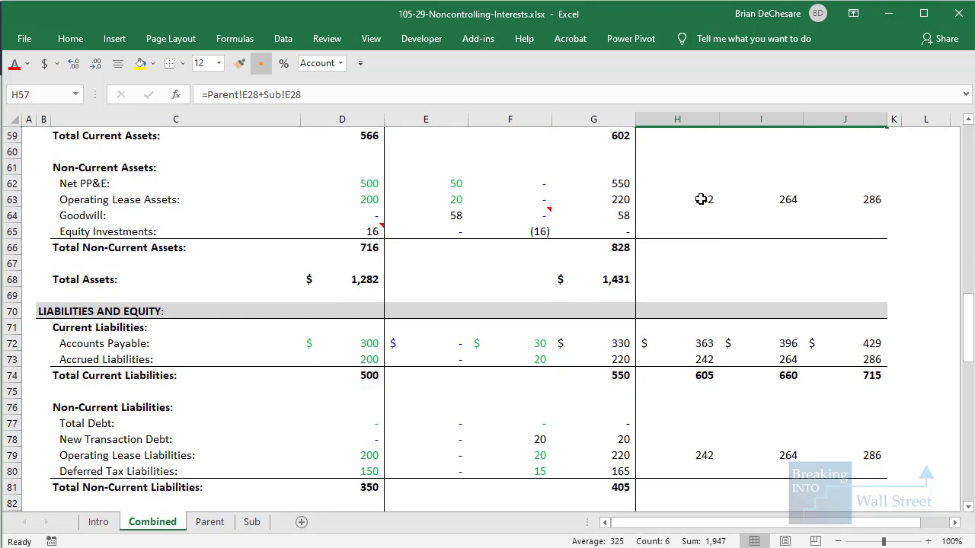
click(701, 200)
scroll(701, 239, down, 12)
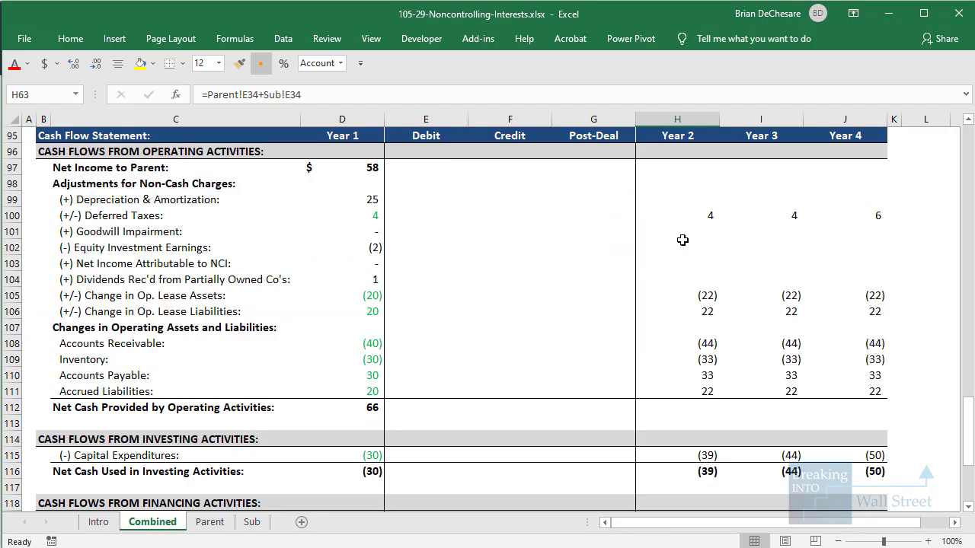
- Calculate Year 2 Interest Expense on New Debt in H43 from the post-deal New Transaction Debt as =-G78*Debt_Interest_Rate
scroll(705, 389, down, 3)
scroll(703, 391, up, 20)
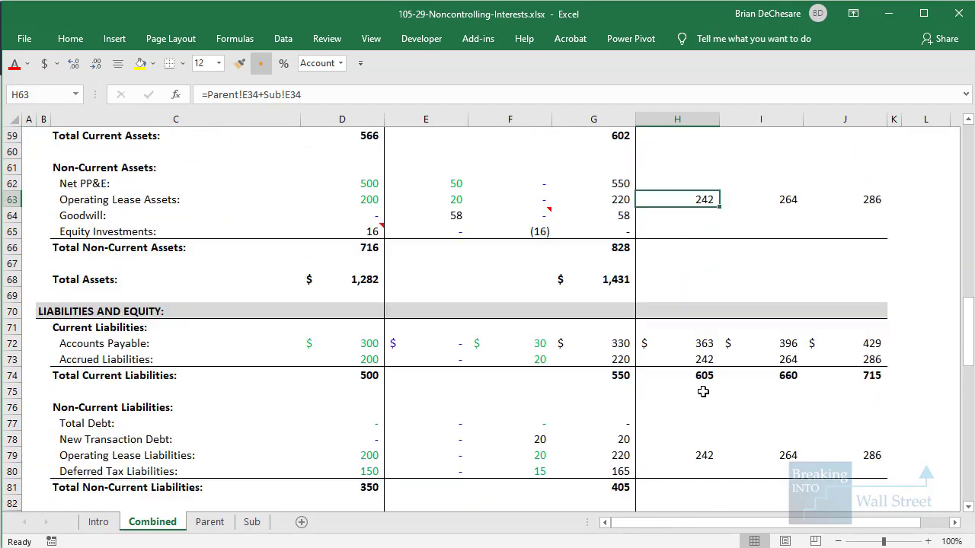
scroll(703, 392, up, 5)
click(700, 357)
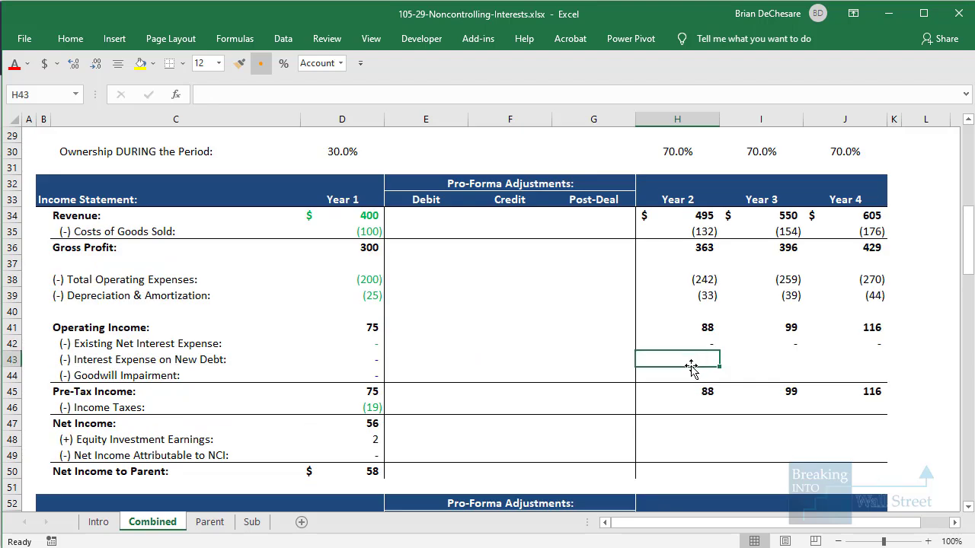
key(shift+space)
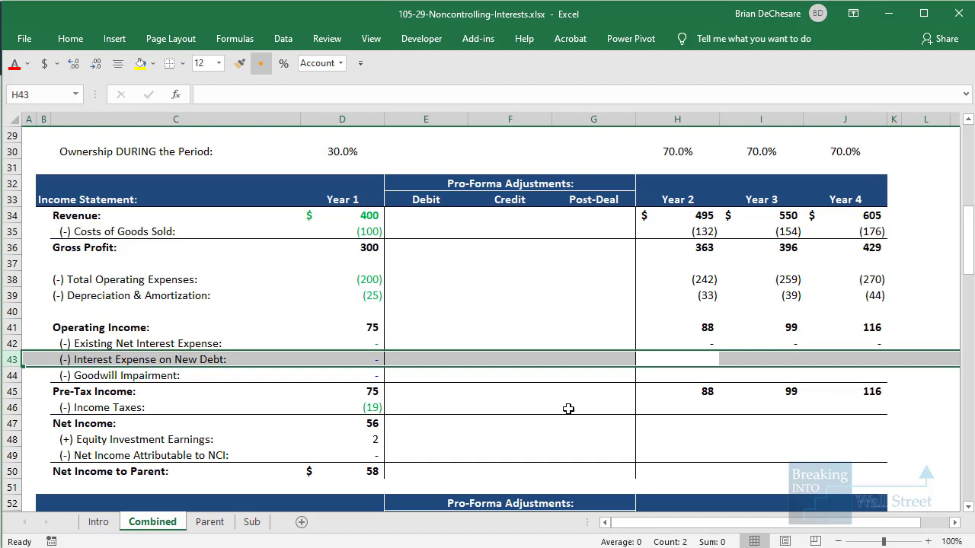
key(shift+BackSpace)
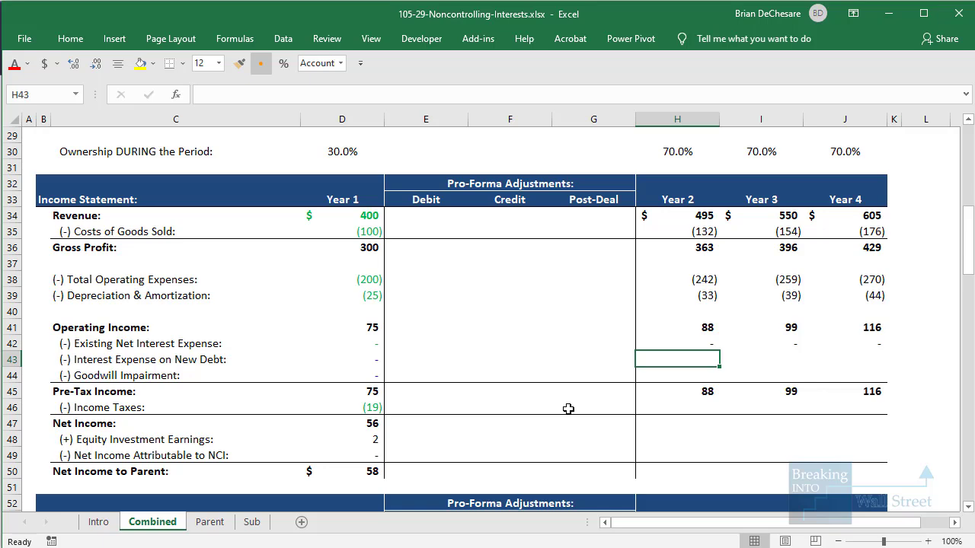
text(=-)
scroll(568, 409, down, 12)
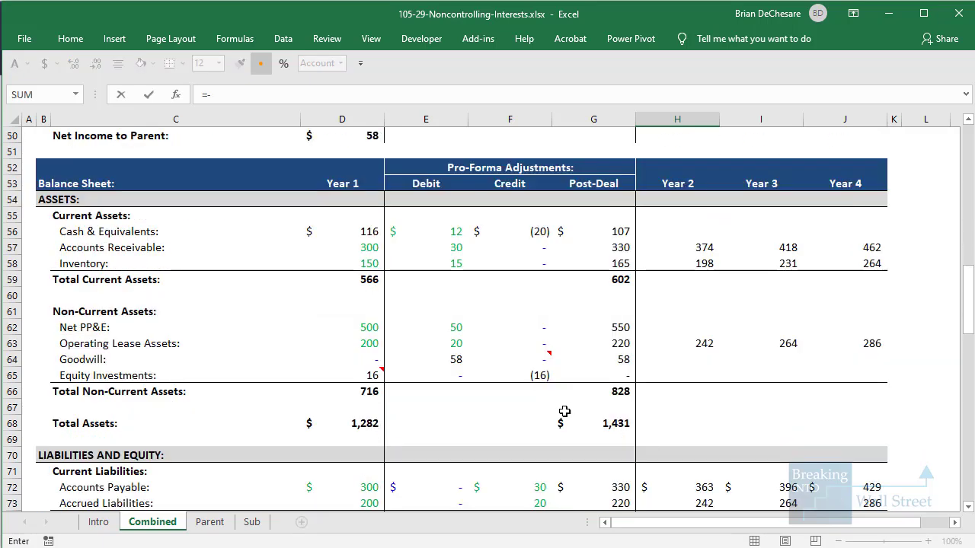
text(-)
click(617, 343)
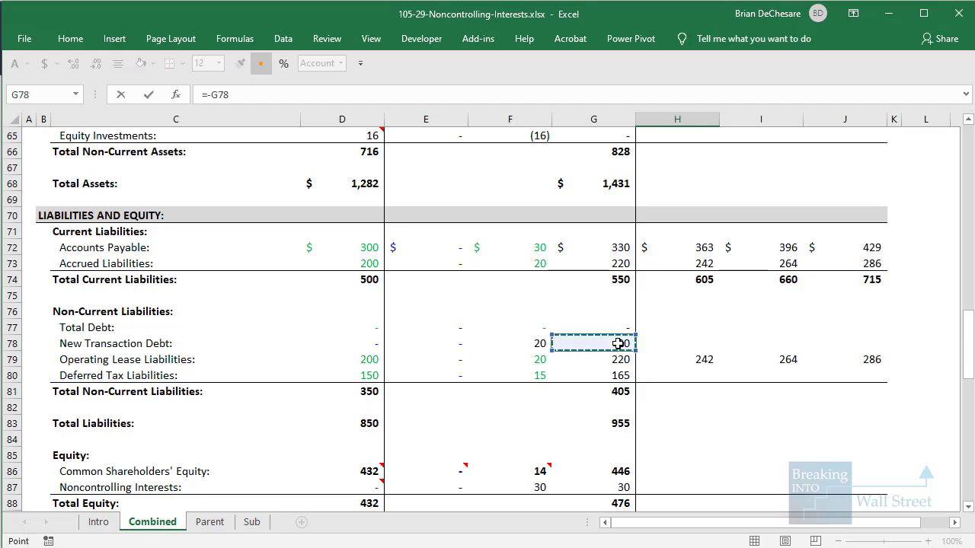
text(*)
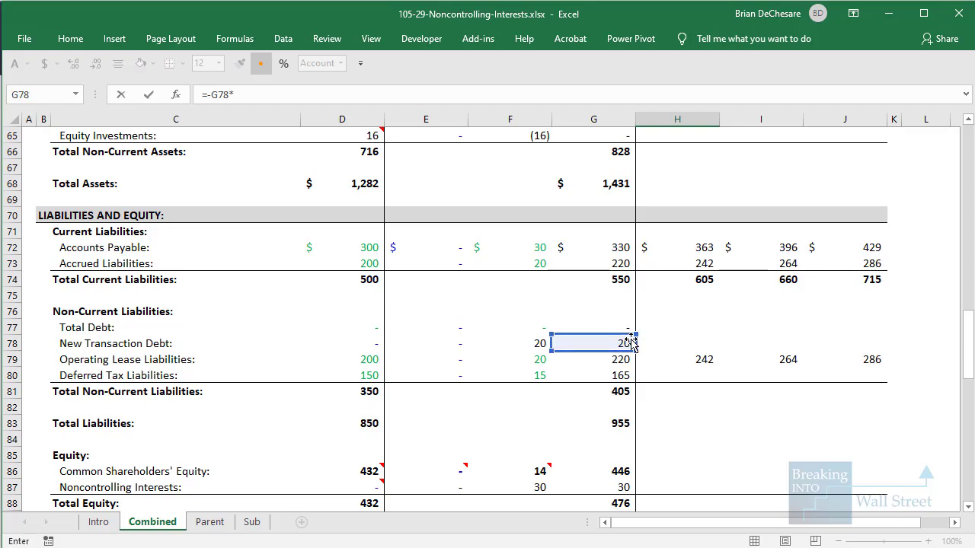
scroll(507, 304, up, 20)
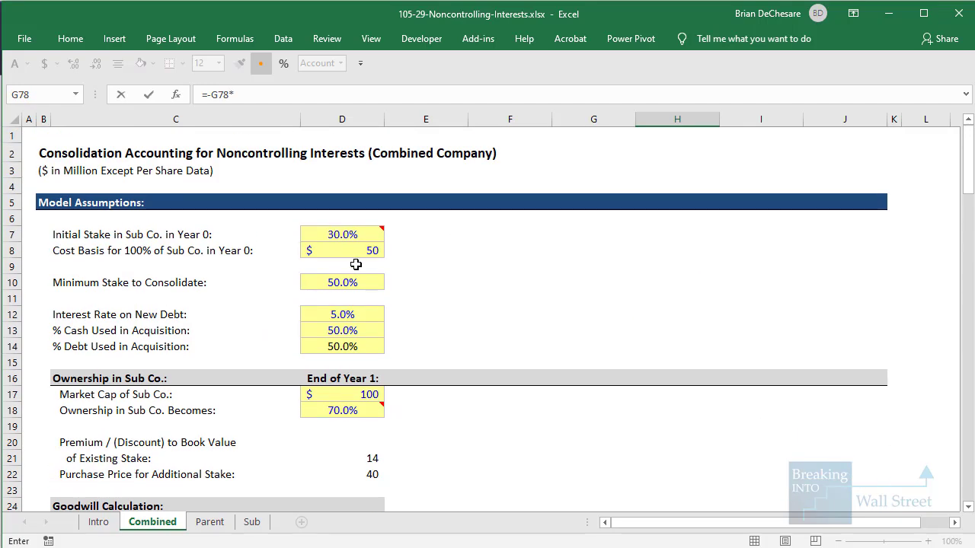
click(363, 310)
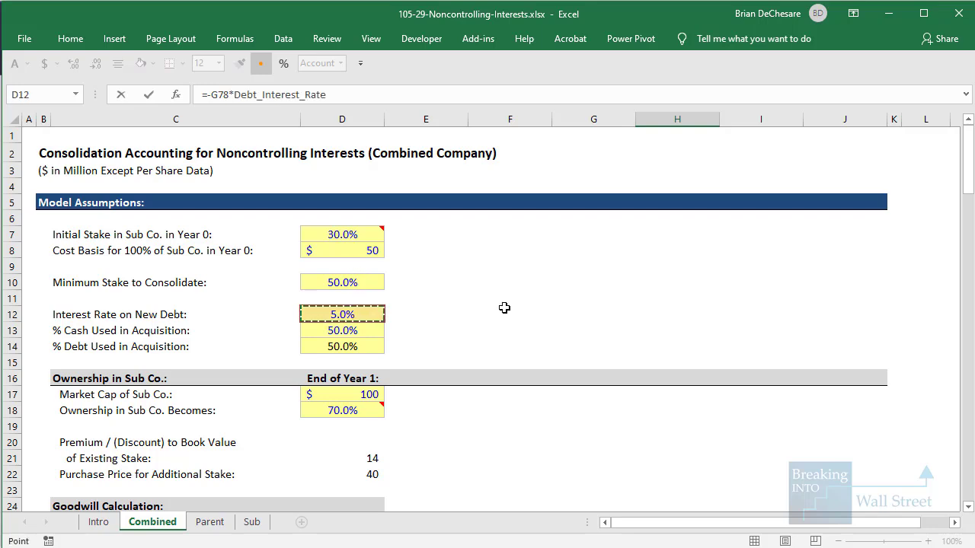
key(ctrl+Return)
- Copy the Year 2 Interest Expense on New Debt formula across to Years 3 and 4
scroll(510, 305, down, 6)
key(ctrl+c)
key(shift+Right)
key(shift+Right)
key(shift+Right)
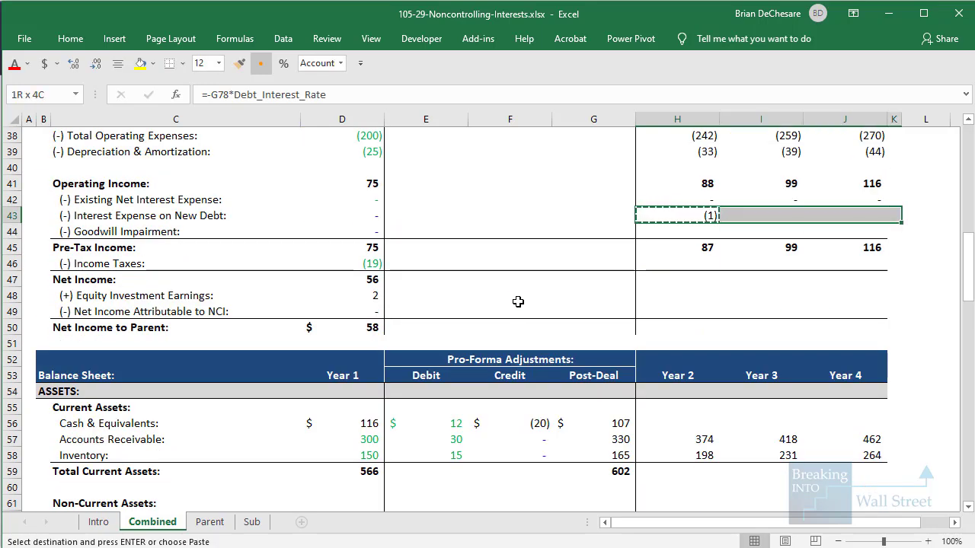
key(ctrl+v)
key(Escape)
- Enter 0 for Goodwill Impairment in Years 2, 3 and 4 of the combined Income Statement
key(Down)
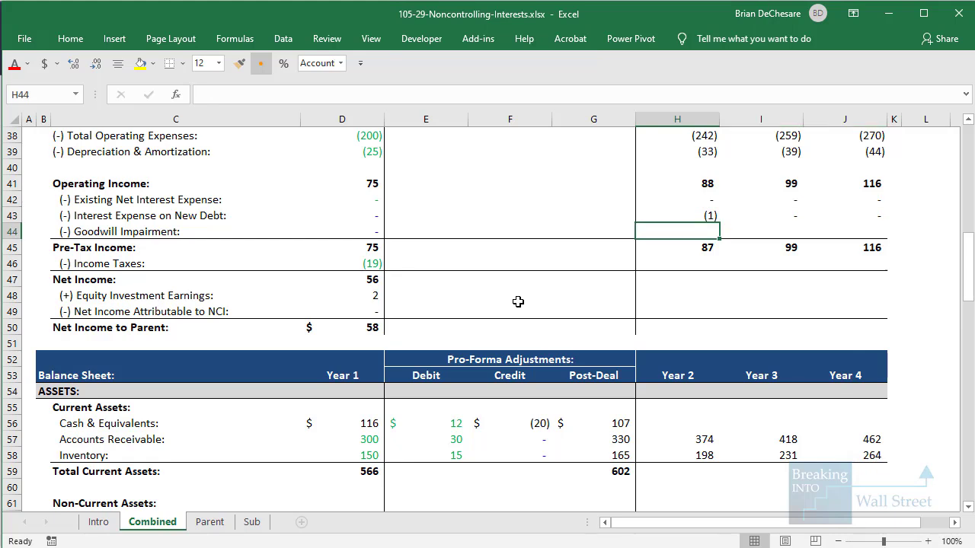
text(0)
key(Tab)
text(0)
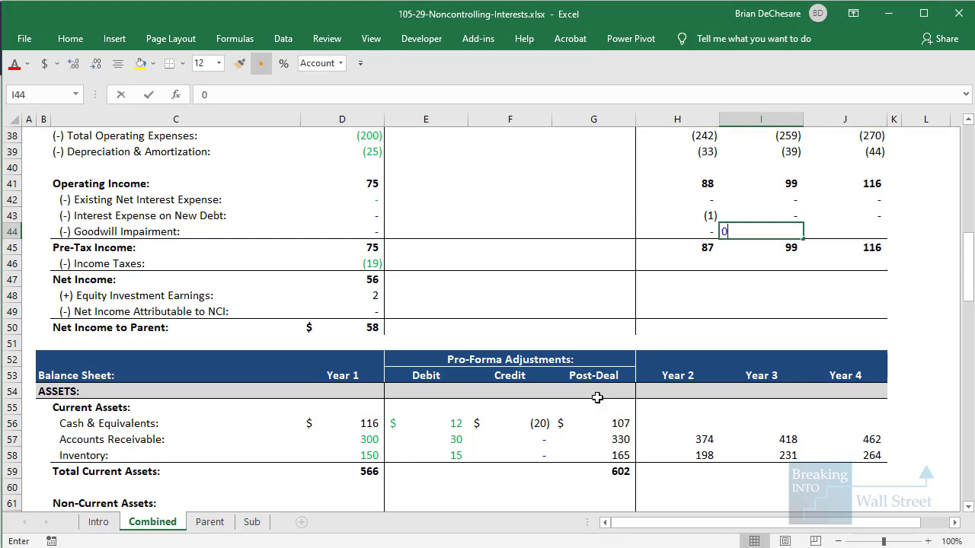
key(Tab)
text(0)
key(ctrl+Return)
- Check that the Pre-Tax Income formulas sum the interest and Goodwill Impairment lines for the projected years
key(Left)
key(Left)
key(Down)
key(F2)
key(Escape)
key(Right)
key(F2)
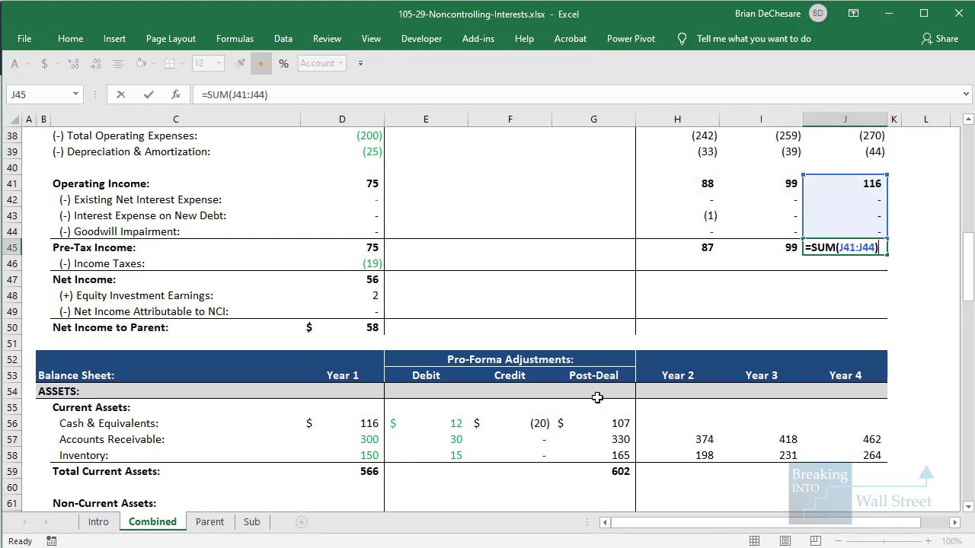
key(Escape)
key(Left)
key(Up)
key(shift+space)
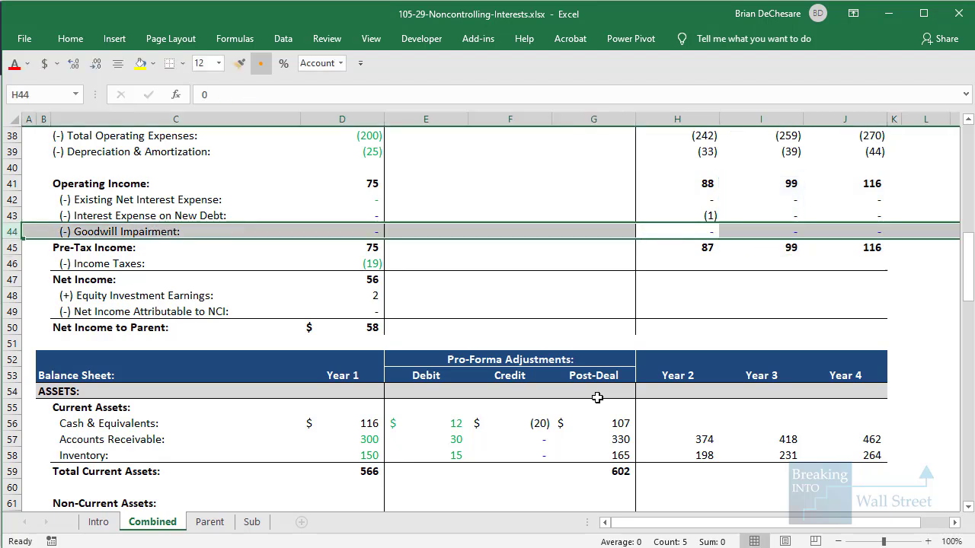
- Calculate Year 2 Income Taxes in H46 as =-H45*Parent_Tax_Rate, using the tax rate from the Parent sheet
key(Down)
key(Down)
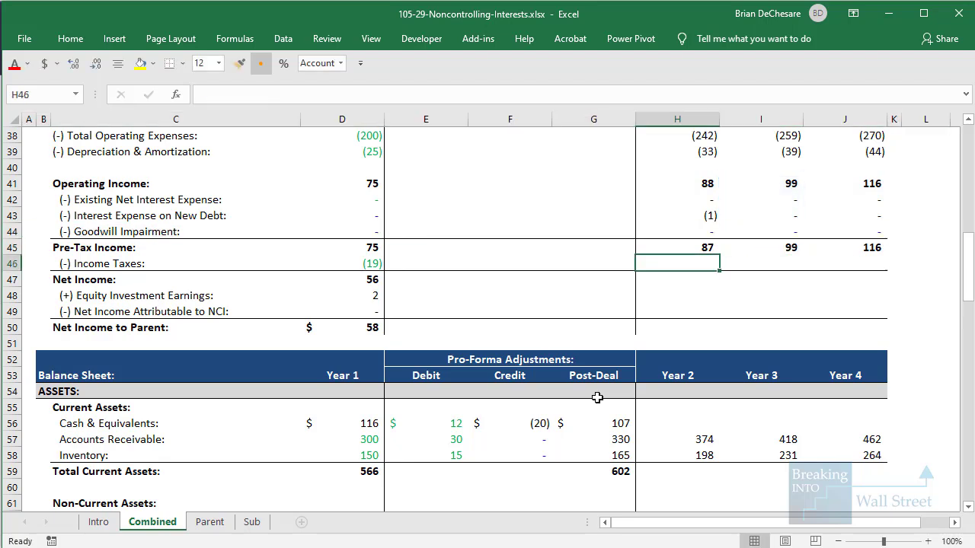
text(=-)
key(Up)
text(*)
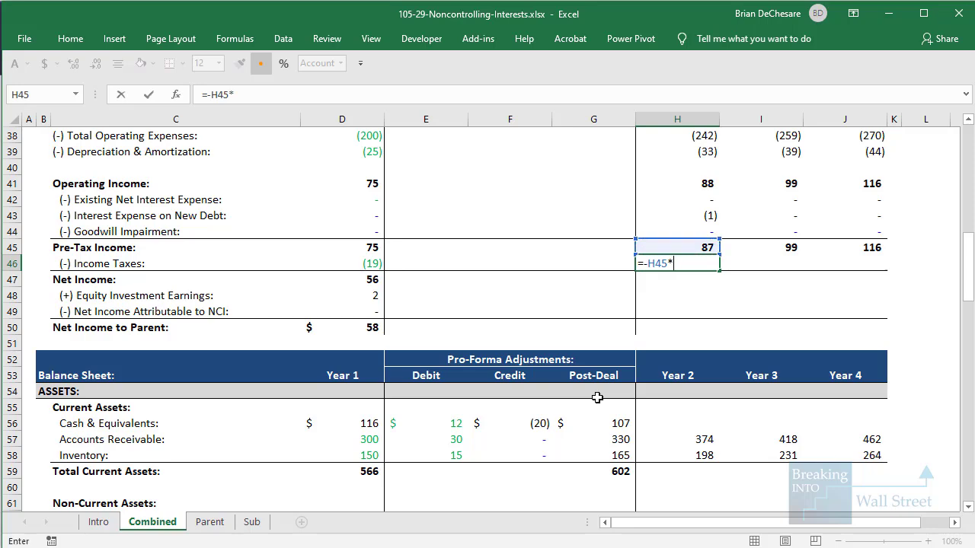
click(211, 524)
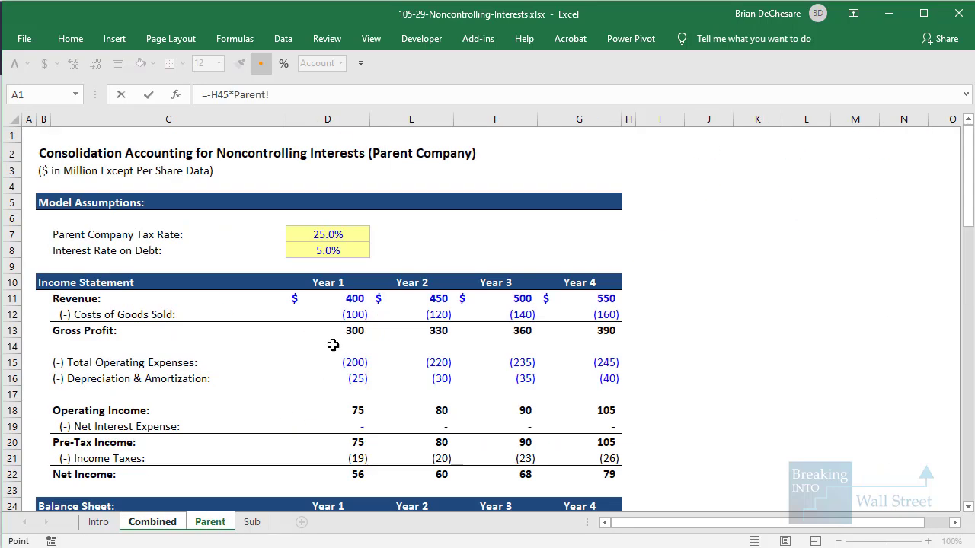
click(326, 232)
key(Return)
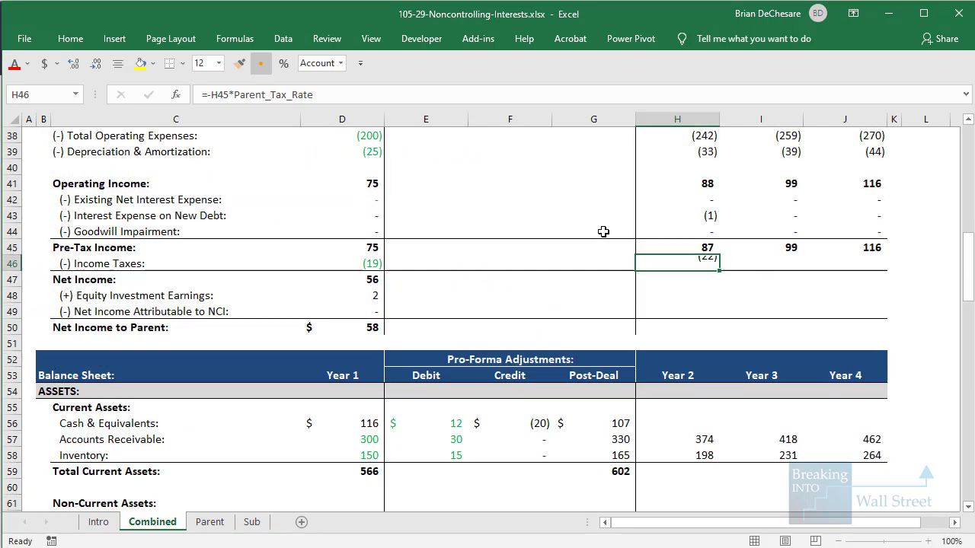
- Calculate Year 2 Net Income in H47 as the sum of Pre-Tax Income and Income Taxes, =SUM(H45:H46)
key(ctrl+c)
key(Down)
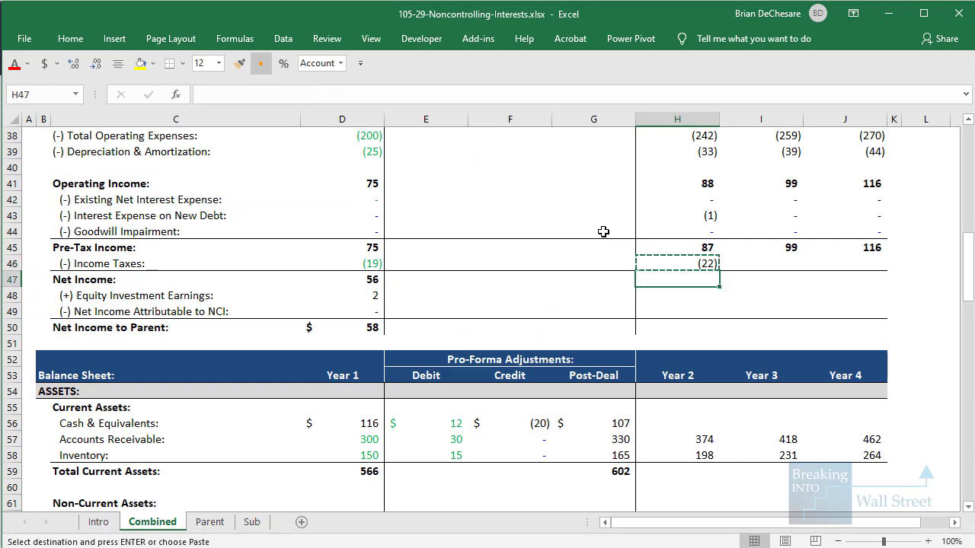
text(=SUM()
key(Up)
key(Up)
key(shift+Down)
key(ctrl+Return)
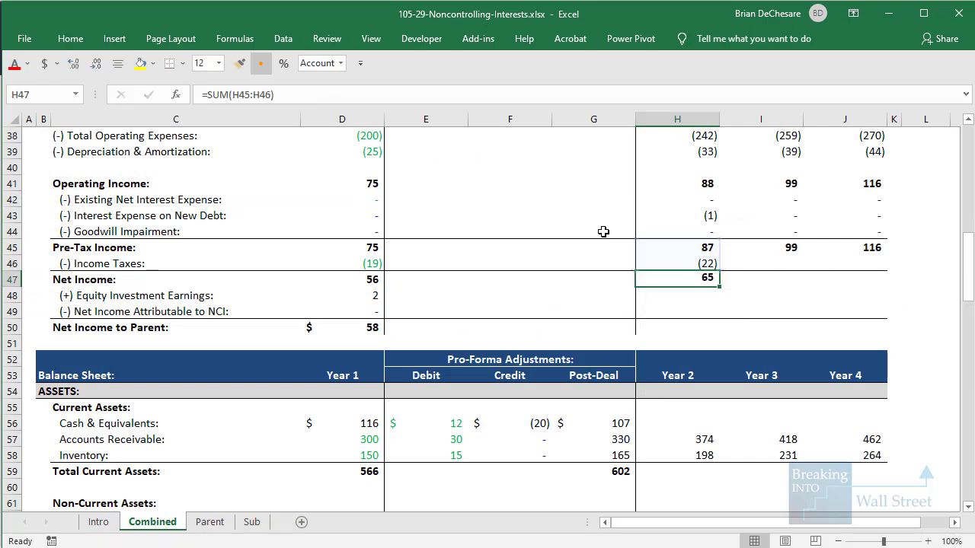
- Copy the Year 2 Income Taxes and Net Income formulas in H46:H47 across to Years 3 and 4
key(Up)
key(ctrl+c)
key(shift+Down)
key(ctrl+c)
key(shift+Right)
key(shift+Right)
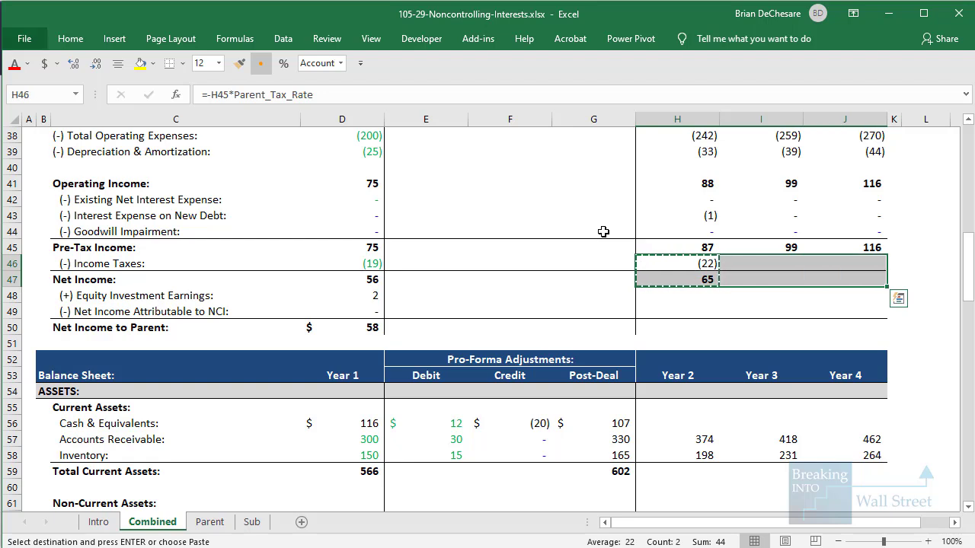
key(ctrl+v)
key(Escape)
- Start the Year 2 Equity Investment Earnings formula in H48 with an IF test of period ownership against the minimum stake, H$30<Min_Pct
key(Down)
key(Down)
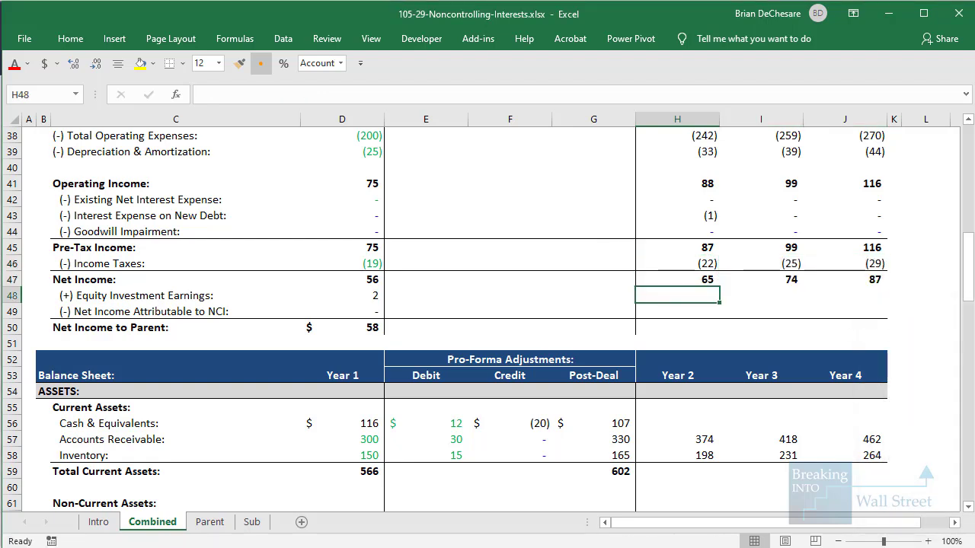
text(=if)
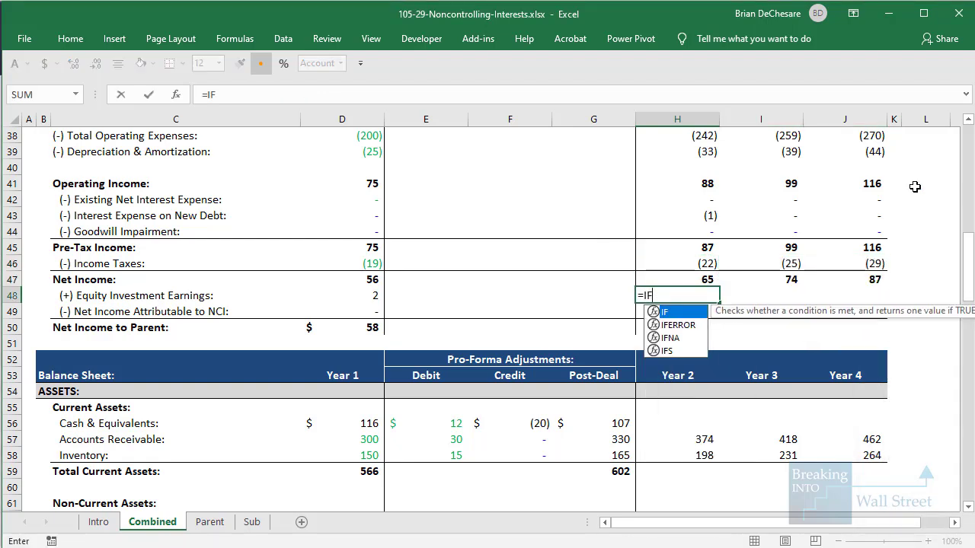
key(Tab)
scroll(735, 224, up, 3)
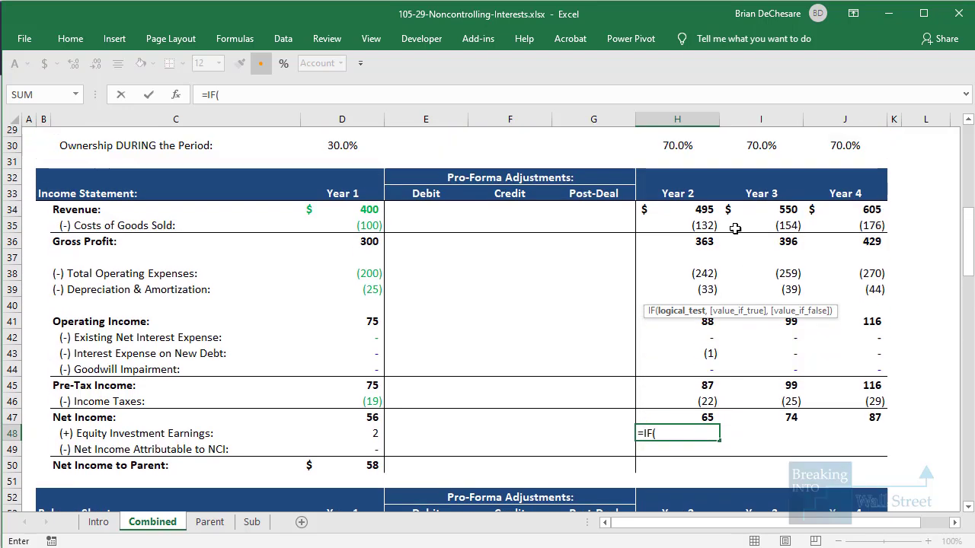
click(688, 164)
click(688, 149)
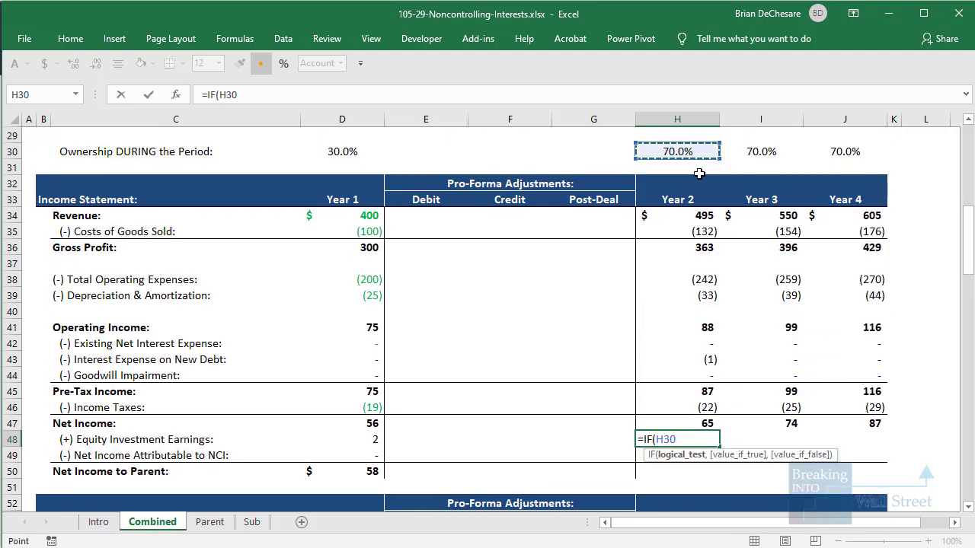
key(F4)
key(F4)
text(<)
scroll(706, 179, up, 8)
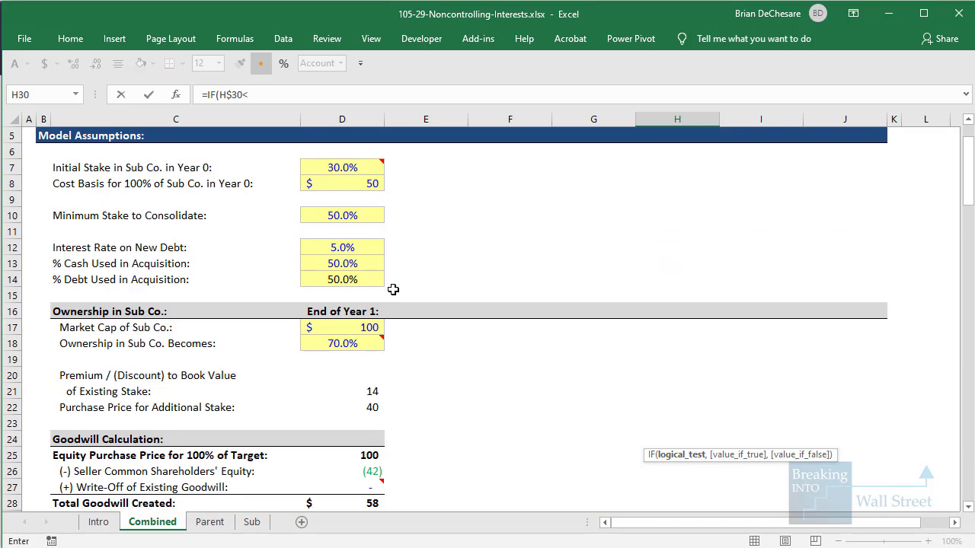
click(347, 213)
text(,)
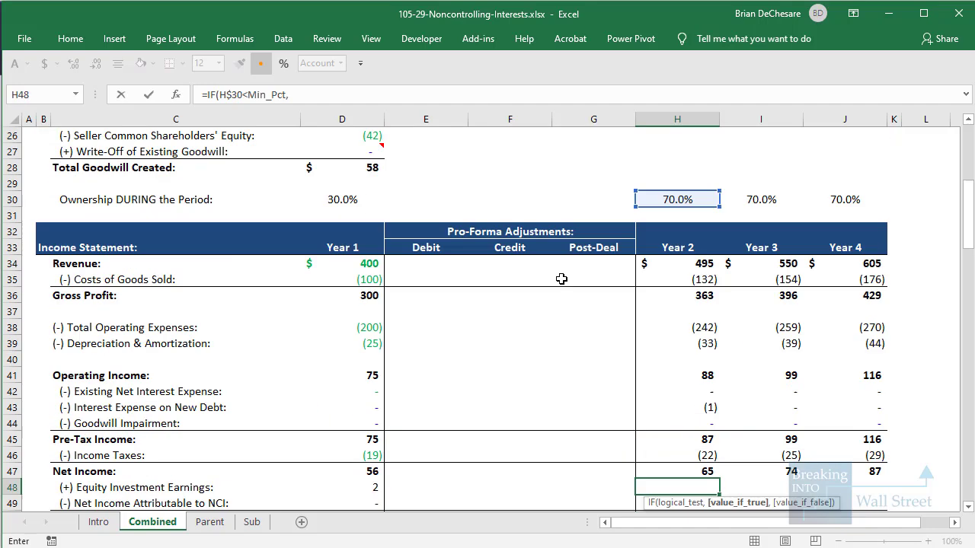
- Complete the H48 formula to return ownership times Sub Co. Net Income, H30*Sub!E22, if true and 0 otherwise
click(669, 152)
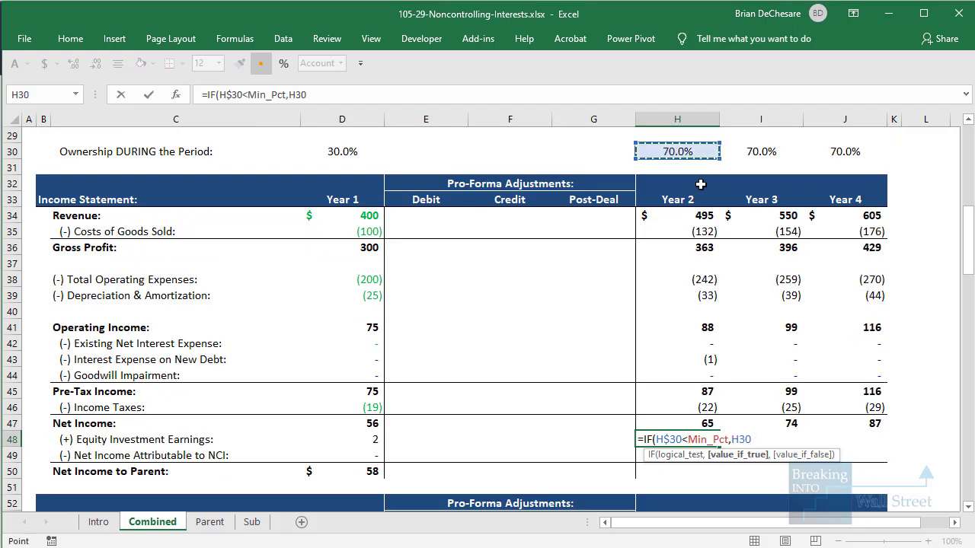
text(*)
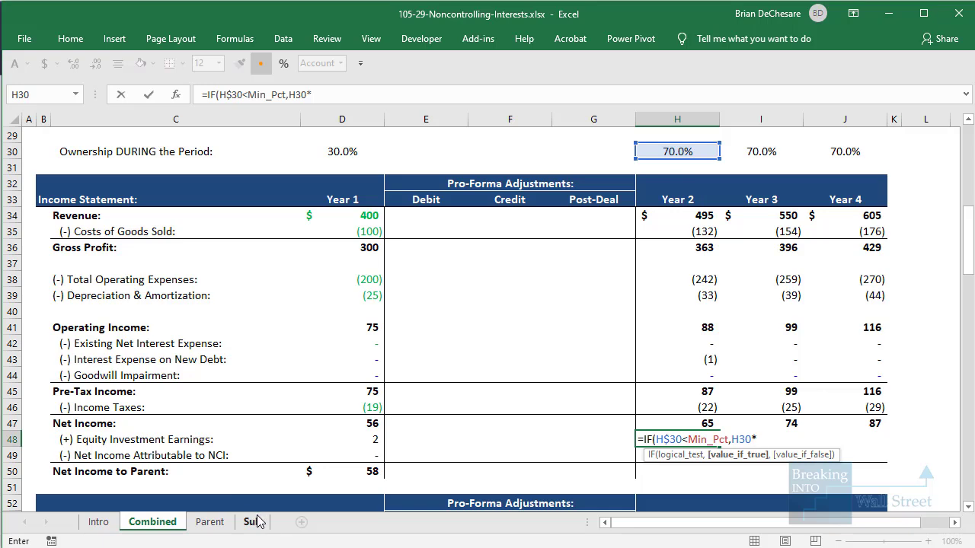
click(252, 522)
scroll(509, 358, down, 1)
click(431, 426)
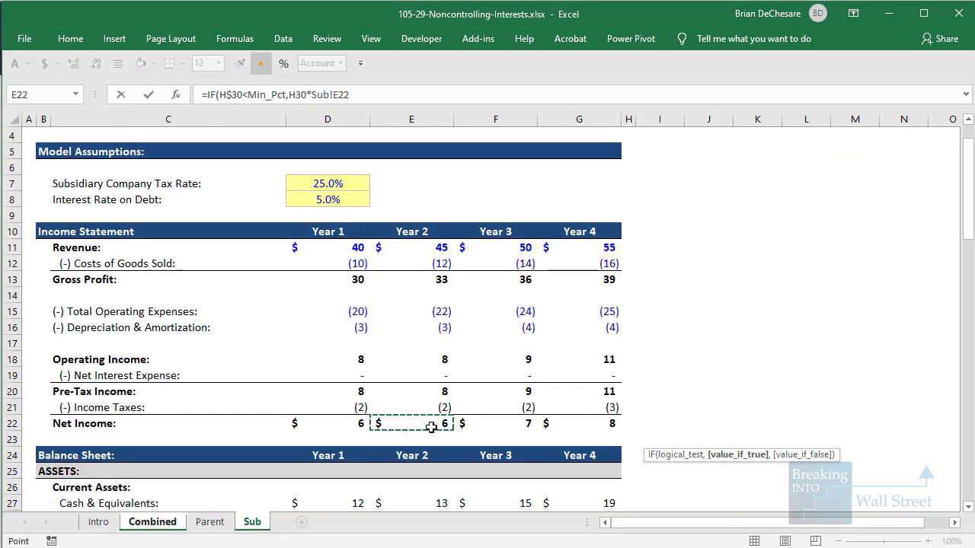
text(,)
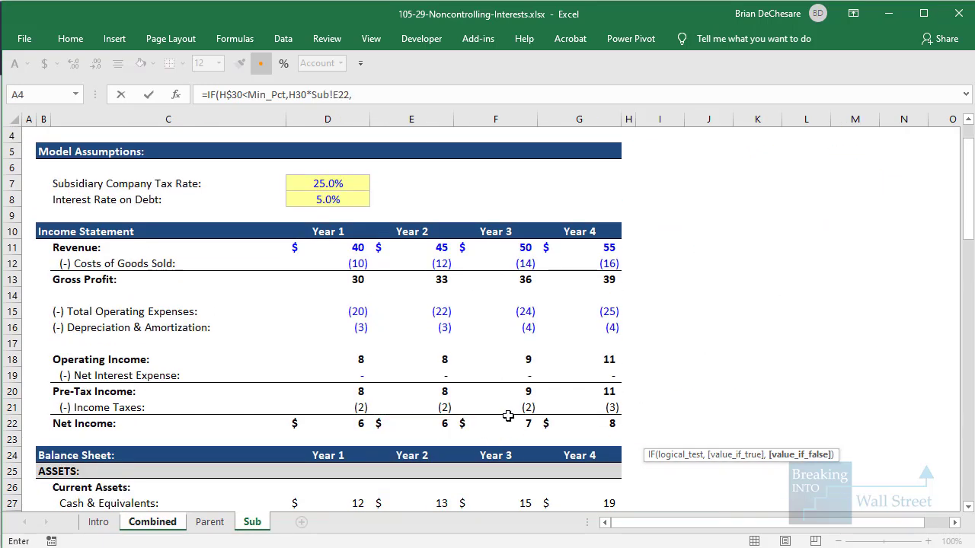
text(0))
key(Return)
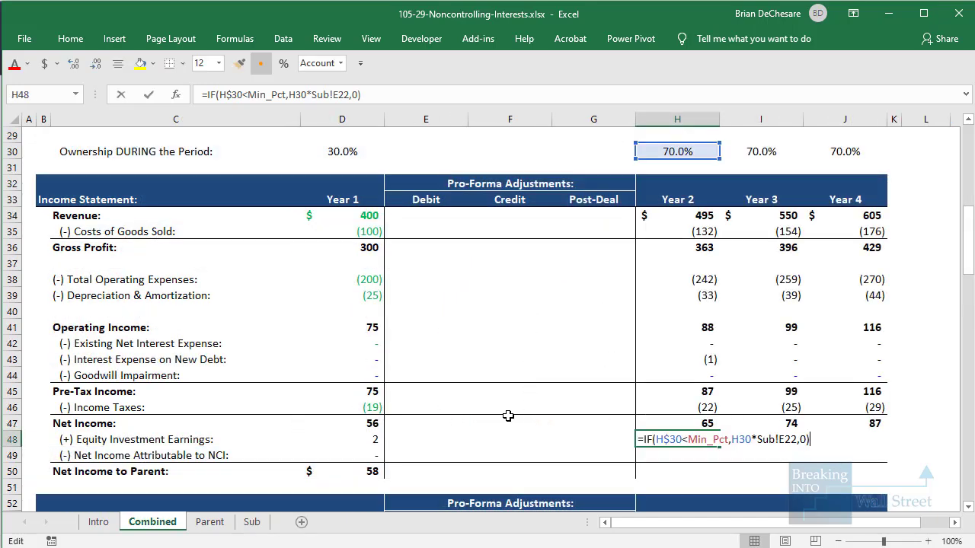
- Copy the Equity Investment Earnings formula from H48 across to Years 3 and 4 and check its references
key(ctrl+c)
key(shift+Right)
key(shift+Right)
key(ctrl+v)
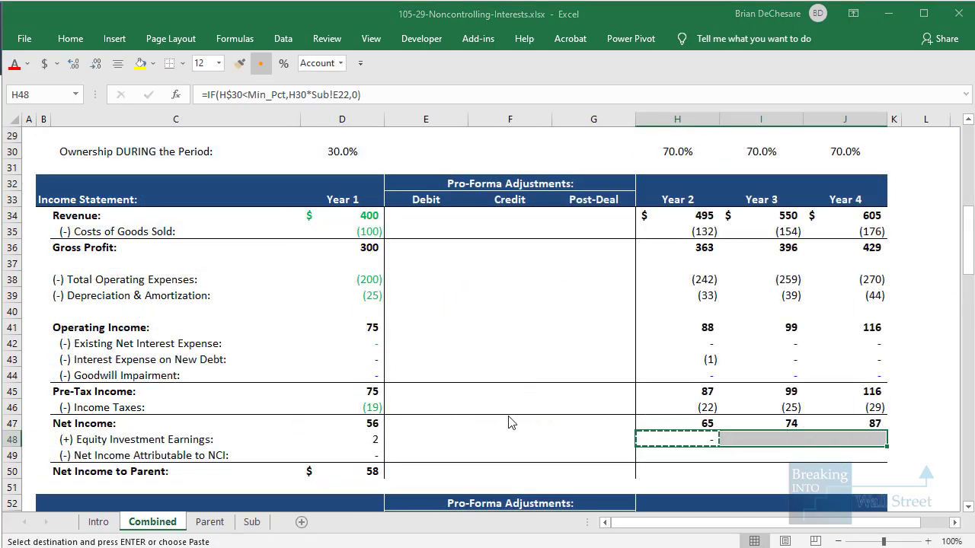
key(F2)
key(Return)
key(F2)
key(Return)
key(F2)
key(Escape)
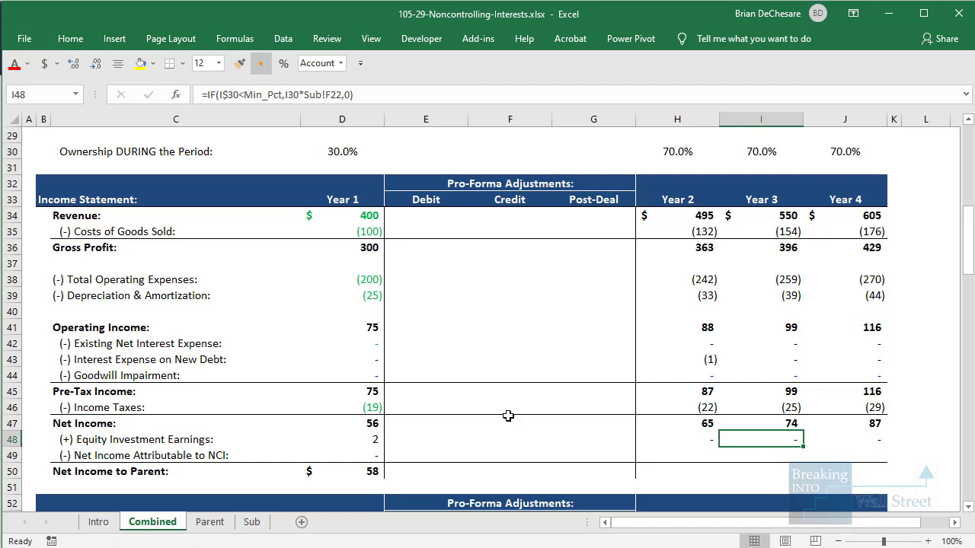
- Start the Year 2 Net Income Attributable to NCI formula in H49 with an IF test of ownership against the minimum stake, H$30>=Min_Pct
key(Left)
key(Left)
key(Down)
scroll(510, 415, down, 1)
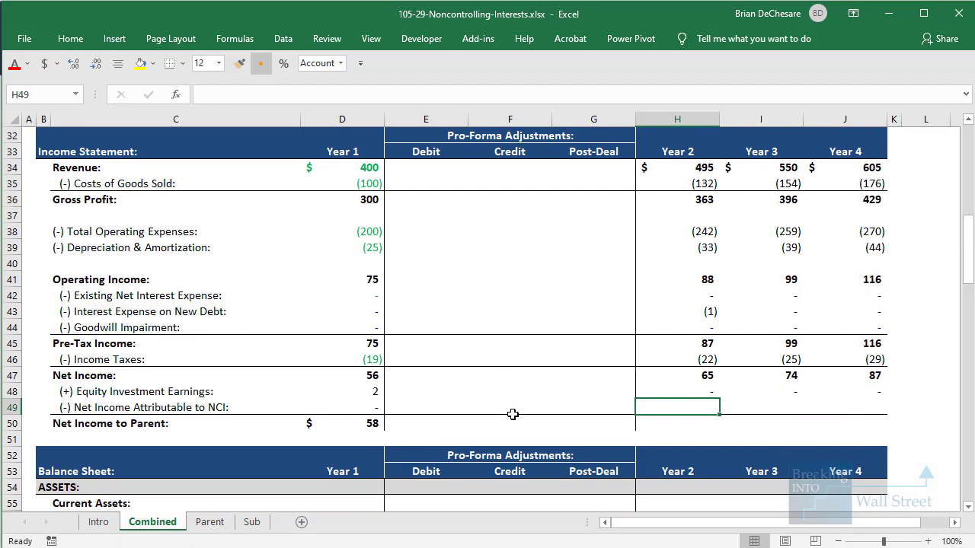
text(=IF()
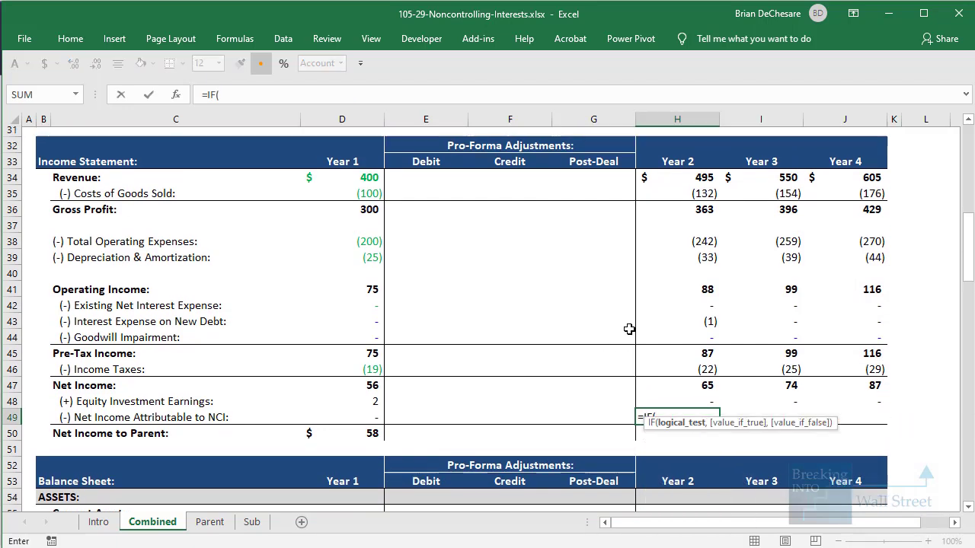
scroll(694, 163, up, 1)
click(668, 142)
click(682, 152)
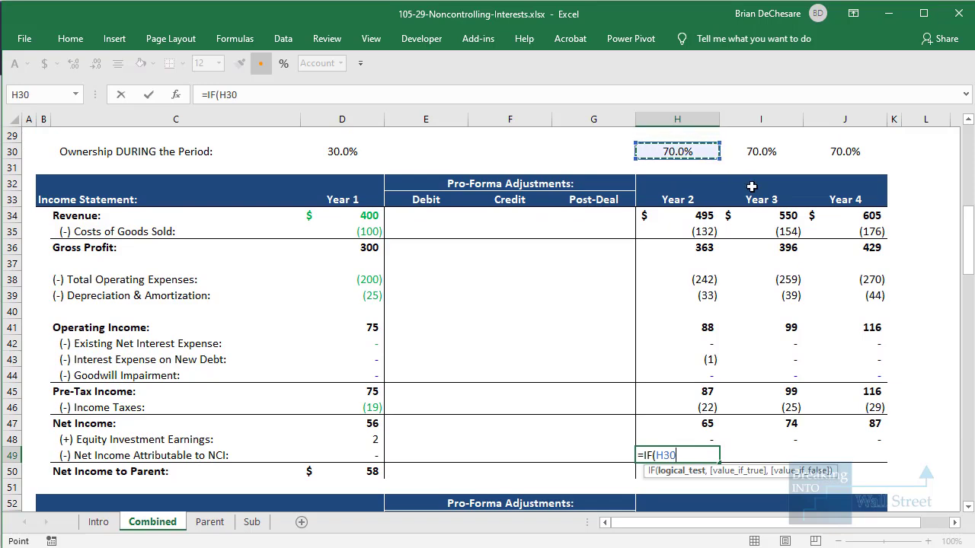
key(F4)
key(F4)
text(>)
scroll(501, 257, up, 8)
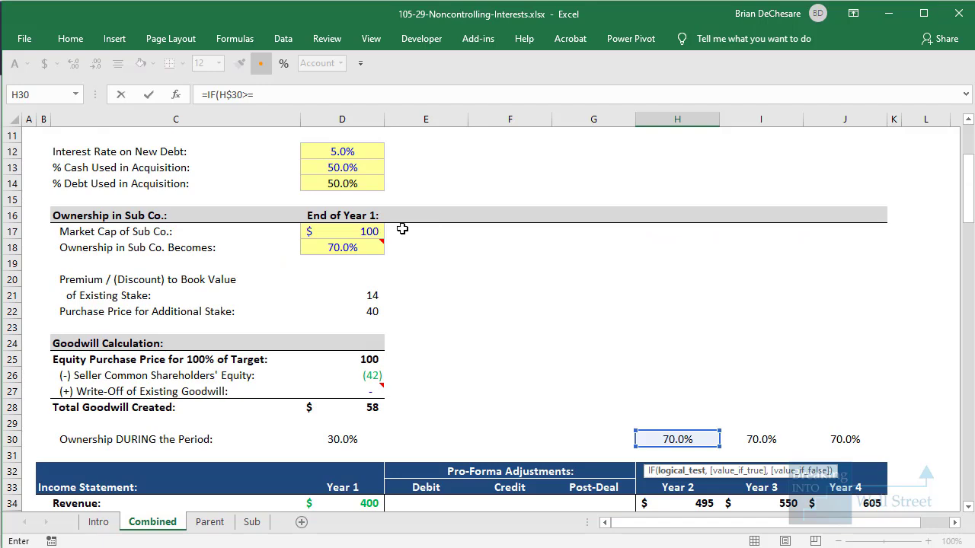
click(361, 216)
scroll(531, 215, down, 10)
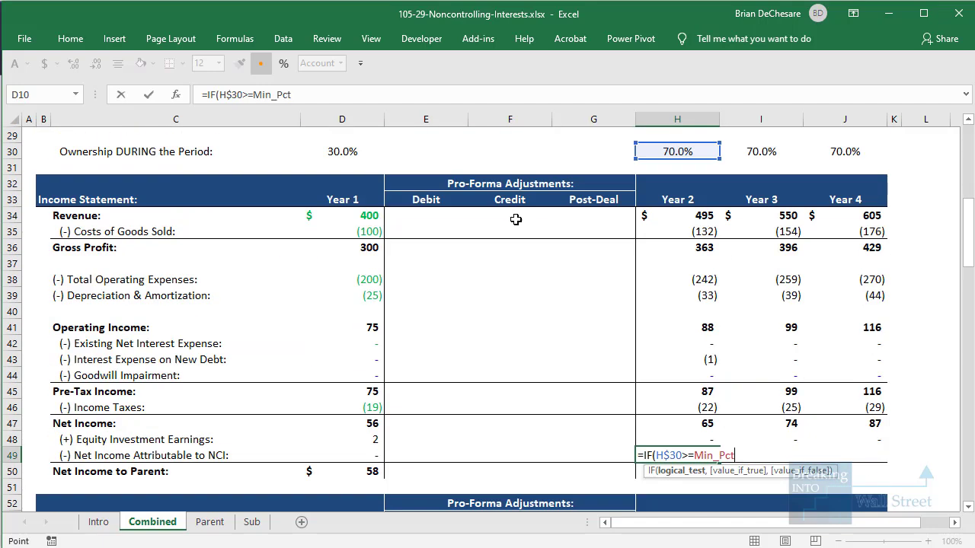
- Complete the H49 formula to return -(1-H30)*Sub!E22, the outside owners' share of Sub Co. Net Income, if true and 0 otherwise
text(,)
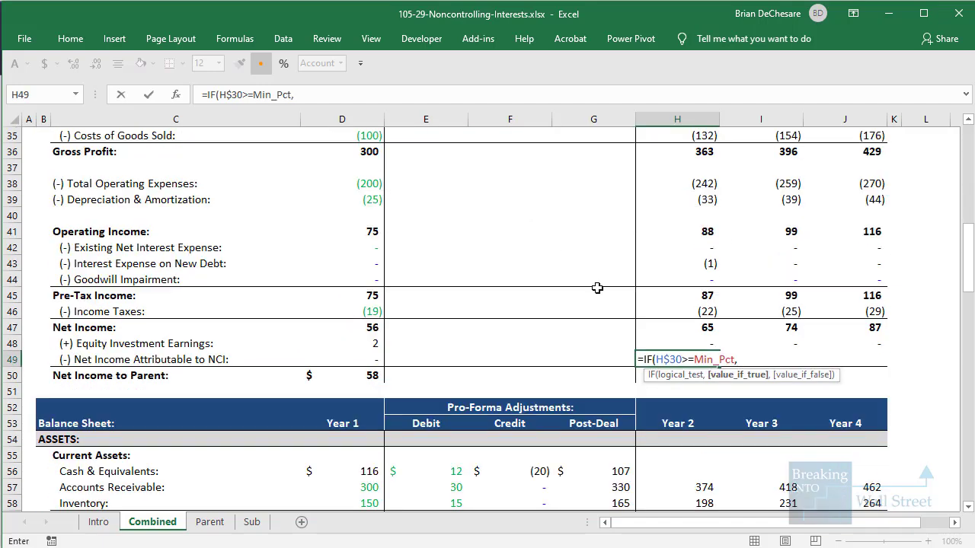
text(-(1-)
scroll(683, 225, up, 2)
click(707, 152)
text()*)
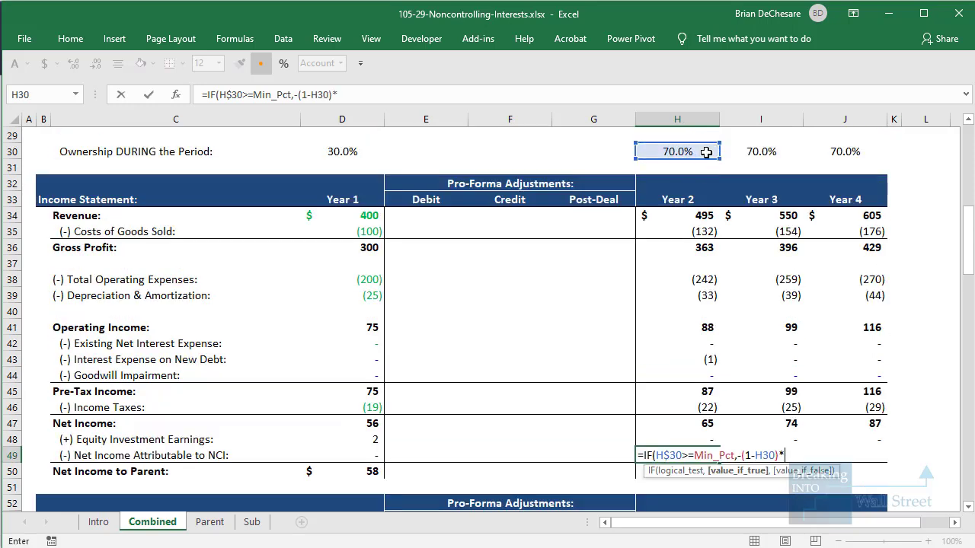
click(251, 522)
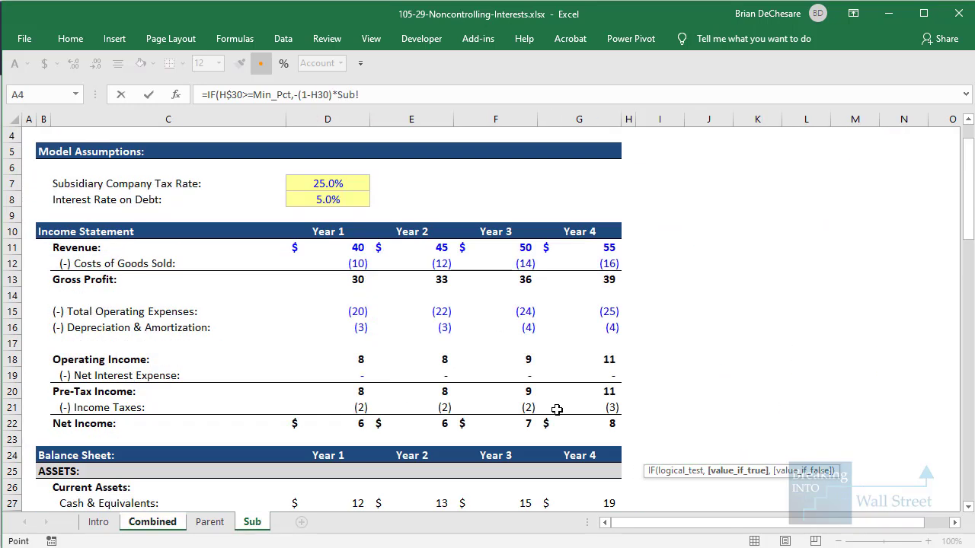
click(439, 424)
text(,)
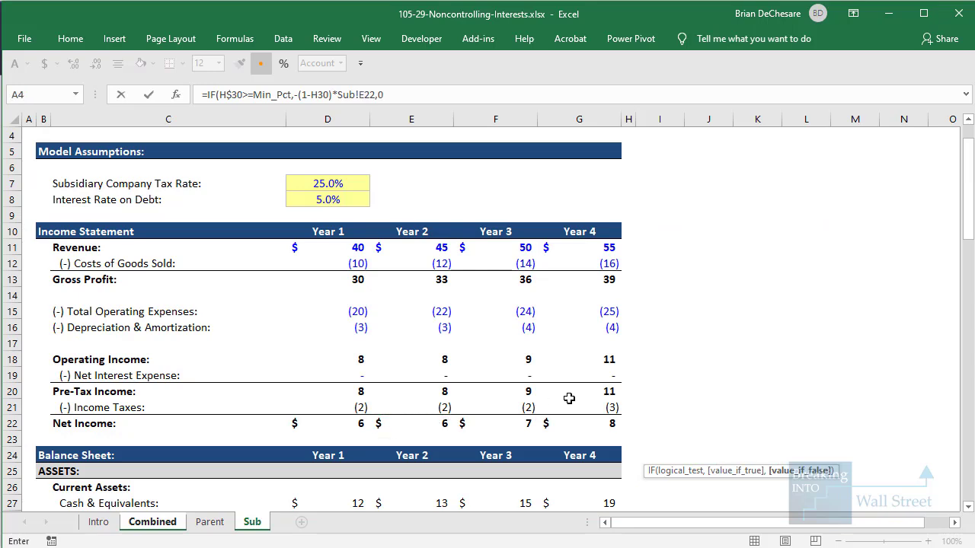
text(0)
key(ctrl+Return)
- Copy the Net Income Attributable to NCI formula from H49 across to Years 3 and 4, pasting formulas only
scroll(567, 402, down, 1)
key(ctrl+c)
key(shift+Right)
key(shift+Right)
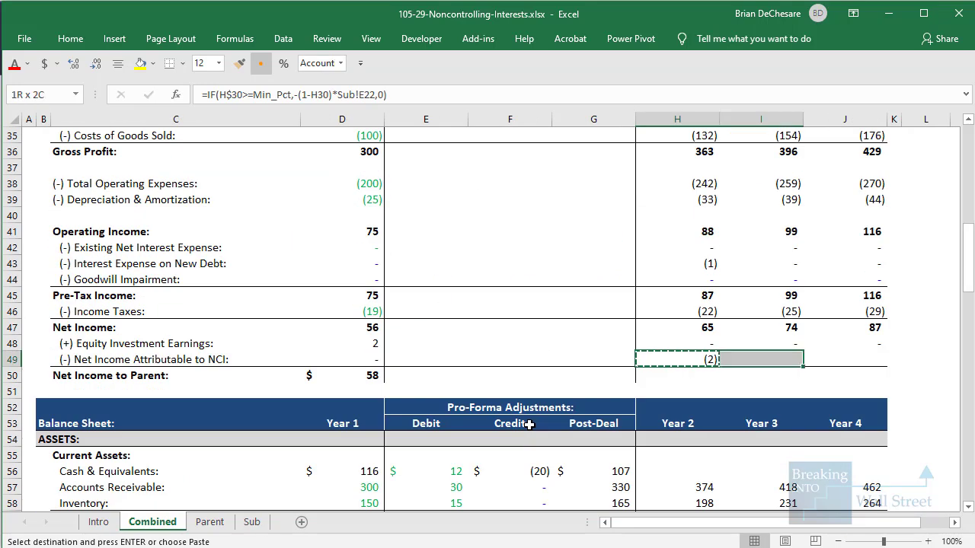
key(ctrl+alt+v)
key(f)
key(Return)
- Calculate Year 2 Net Income to Parent in H50 as the sum of H47:H49
key(Down)
text(=)
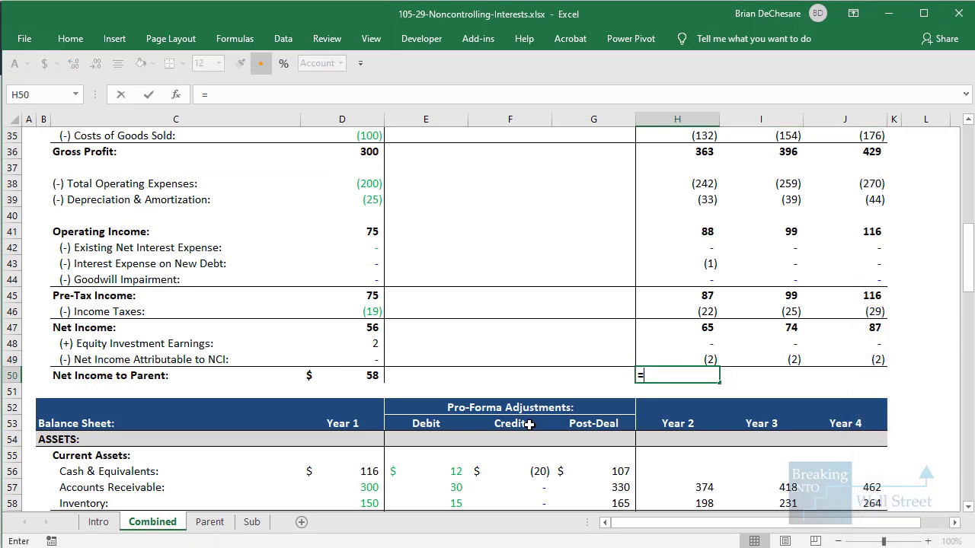
text(SUM()
key(Up)
key(shift+Up)
key(shift+Up)
key(ctrl+Return)
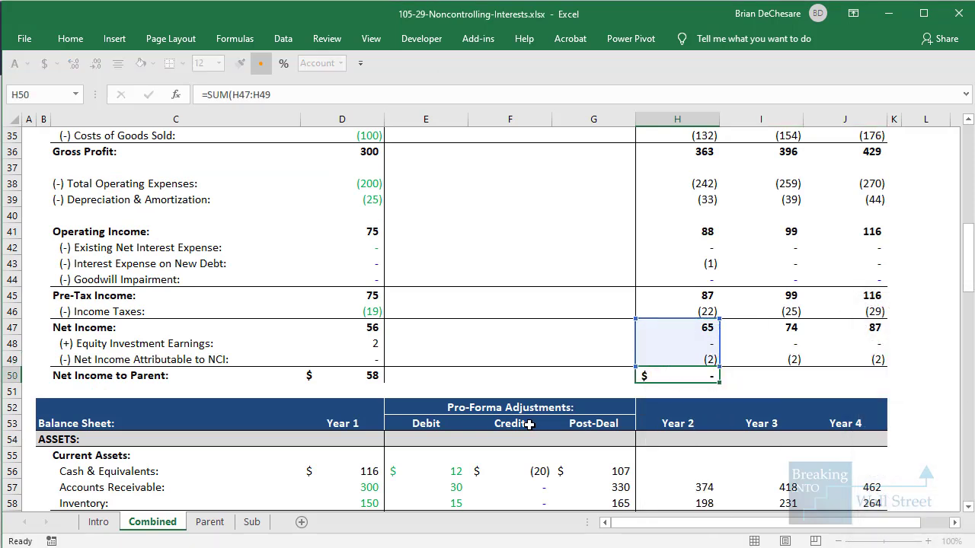
- Copy the Net Income to Parent formula from H50 across to Years 3 and 4 and check its references
key(ctrl+c)
key(shift+Right)
key(shift+Right)
key(ctrl+alt+v)
key(f)
key(Return)
key(F2)
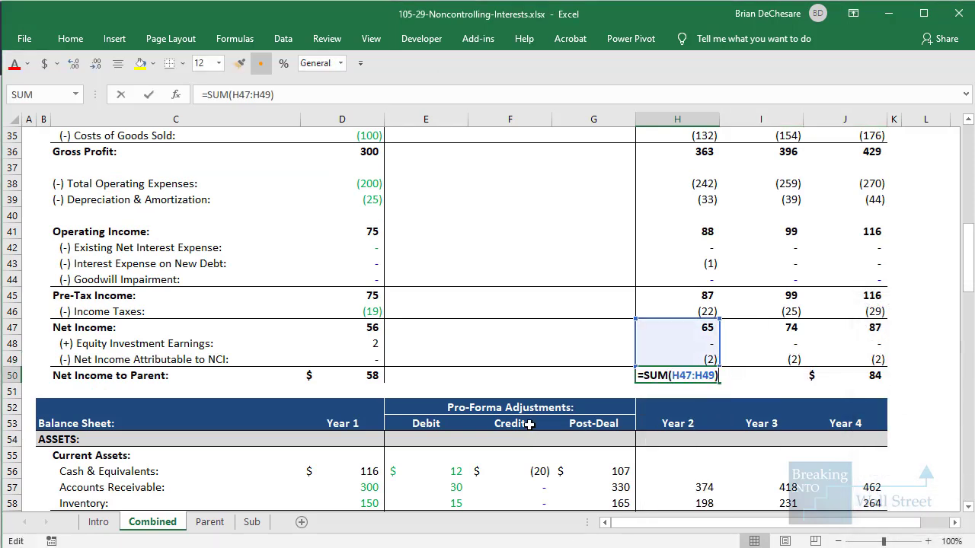
key(Escape)
key(Up)
key(Up)
key(Down)
key(Down)
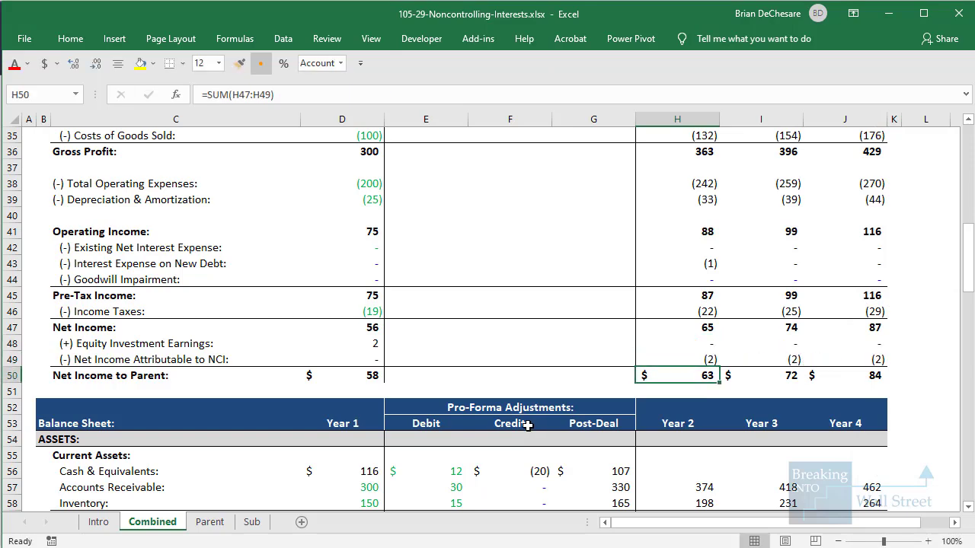
- Compare the Net Income Attributable to NCI line in the Intro sheet's example with the formula in Combined cell H49
click(103, 527)
scroll(194, 460, down, 2)
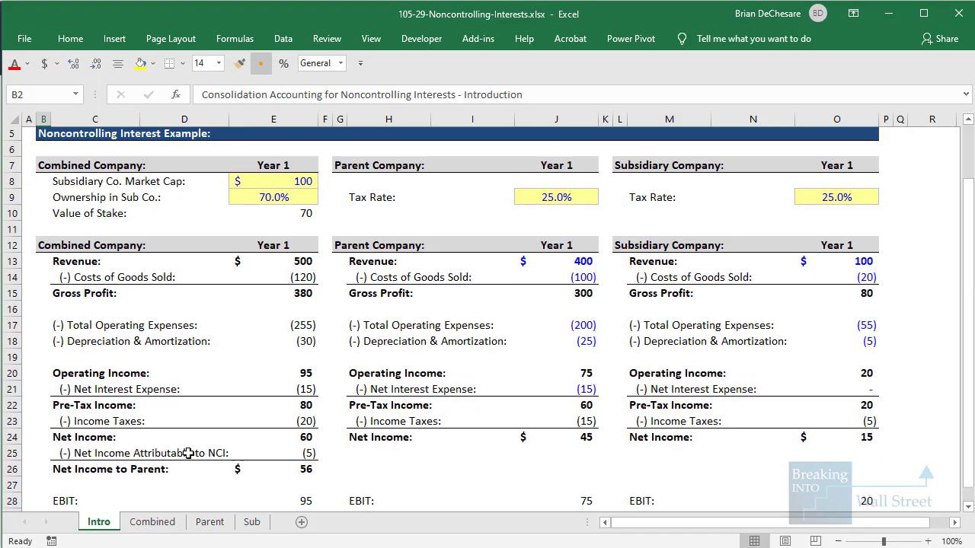
scroll(160, 488, up, 2)
click(137, 524)
click(673, 363)
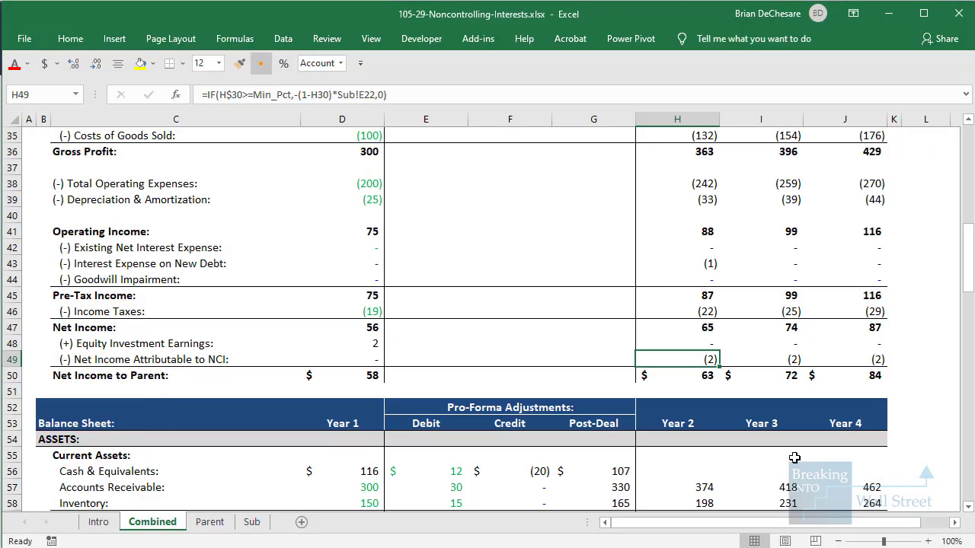
- Examine the prefilled Deferred Taxes, operating lease and working capital lines for Years 2 to 4 in the combined Cash Flow Statement
scroll(794, 393, down, 20)
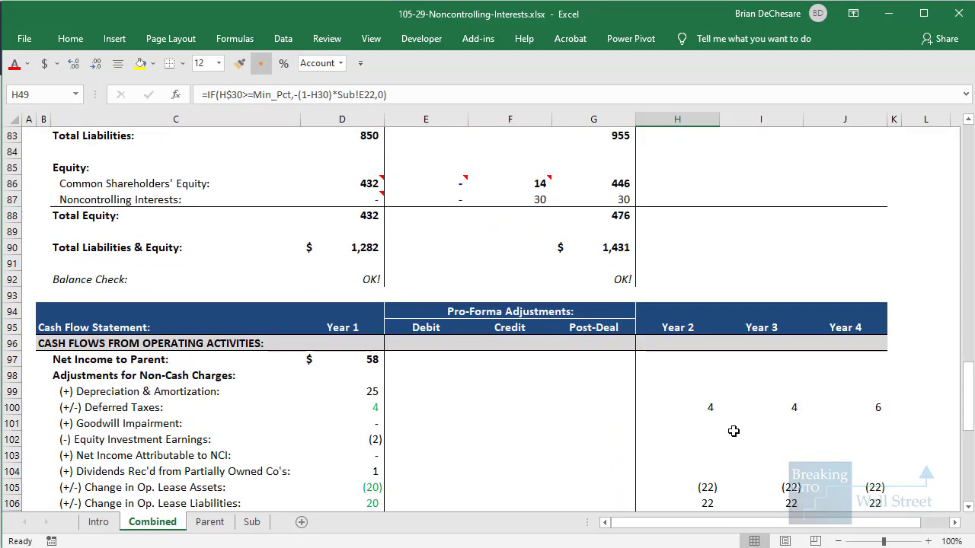
scroll(701, 212, up, 1)
click(700, 213)
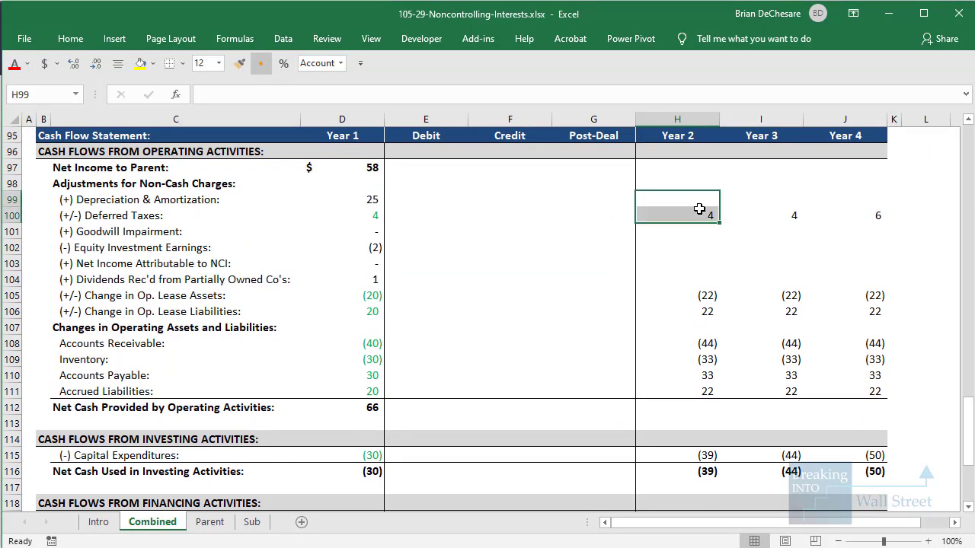
key(Down)
key(ctrl+Down)
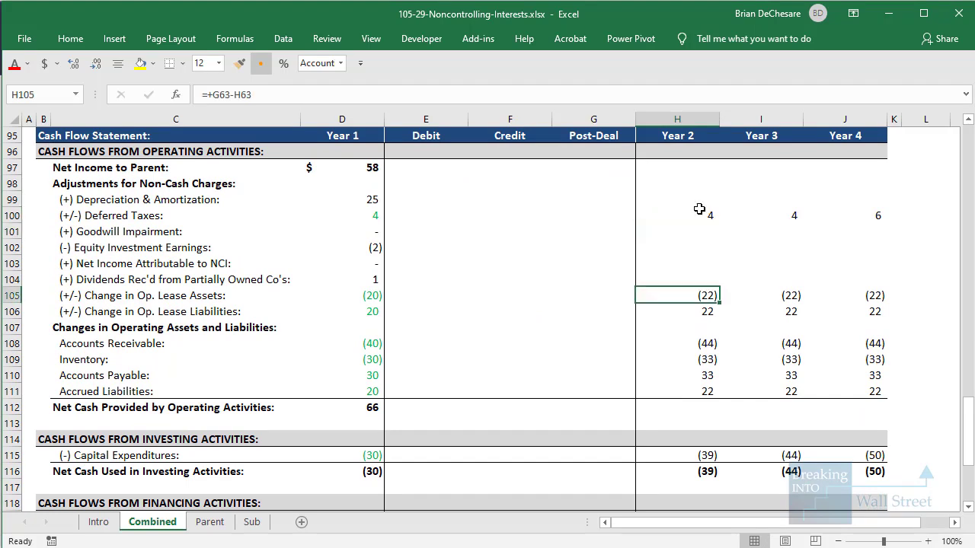
key(shift+Down)
key(shift+Down)
key(shift+Down)
key(shift+Down)
key(shift+Down)
key(shift+Down)
key(shift+Right)
key(shift+Right)
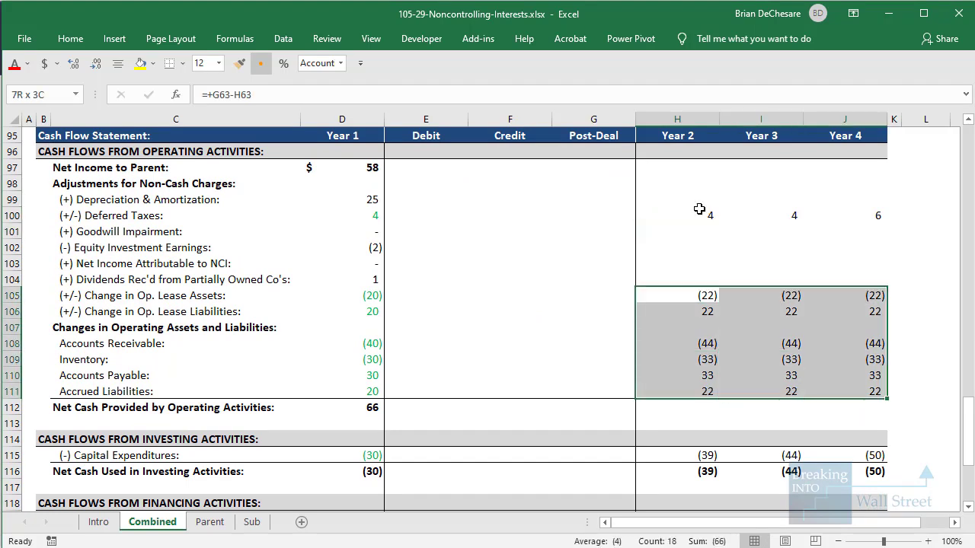
- Examine the prefilled investing and financing lines, trace Stock Issuances in H124 to the Parent sheet, and return to H97
scroll(700, 209, down, 2)
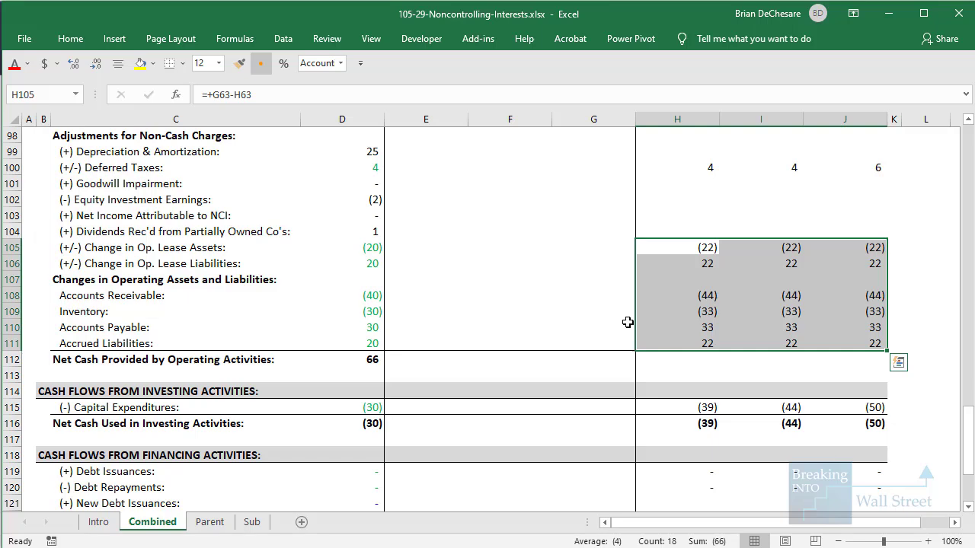
click(702, 363)
scroll(701, 363, down, 3)
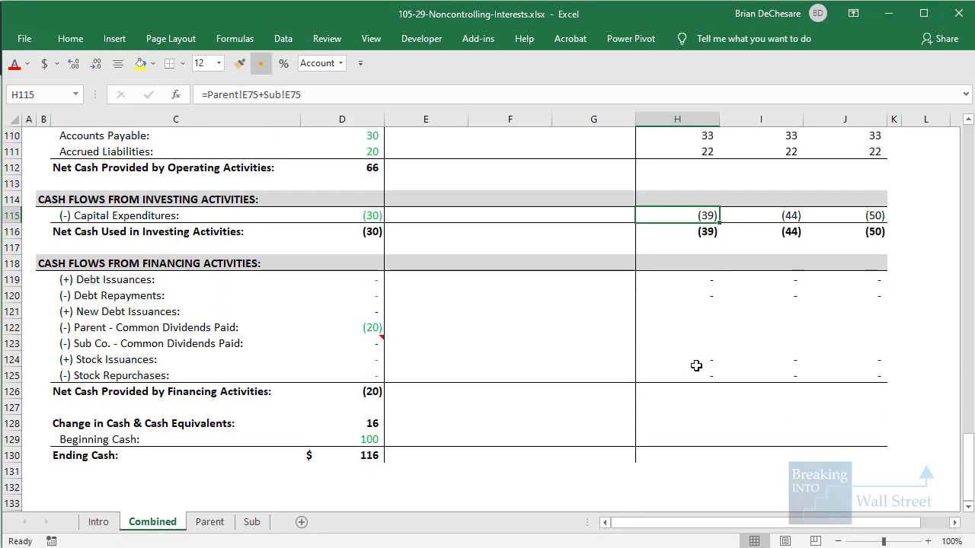
click(678, 279)
key(Down)
key(ctrl+Down)
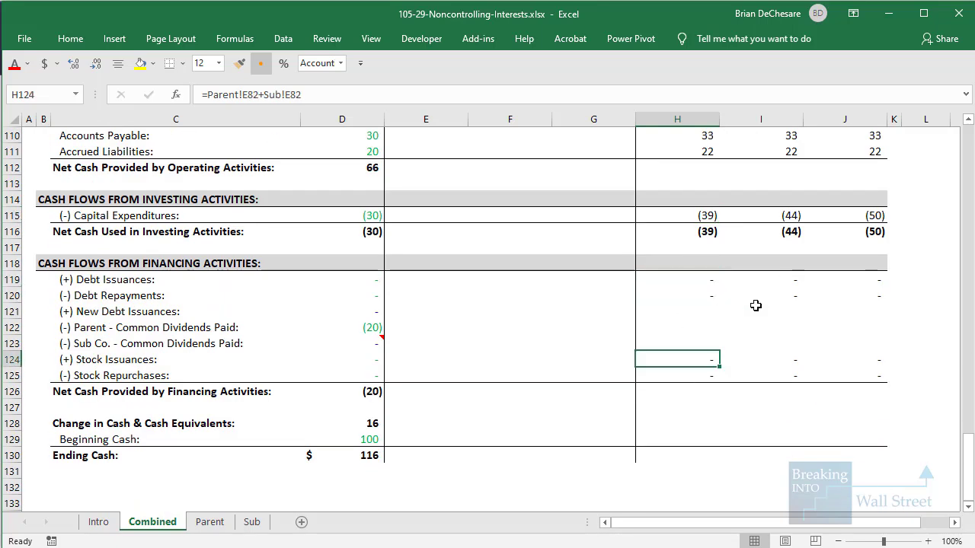
key(ctrl+bracketleft)
key(F5)
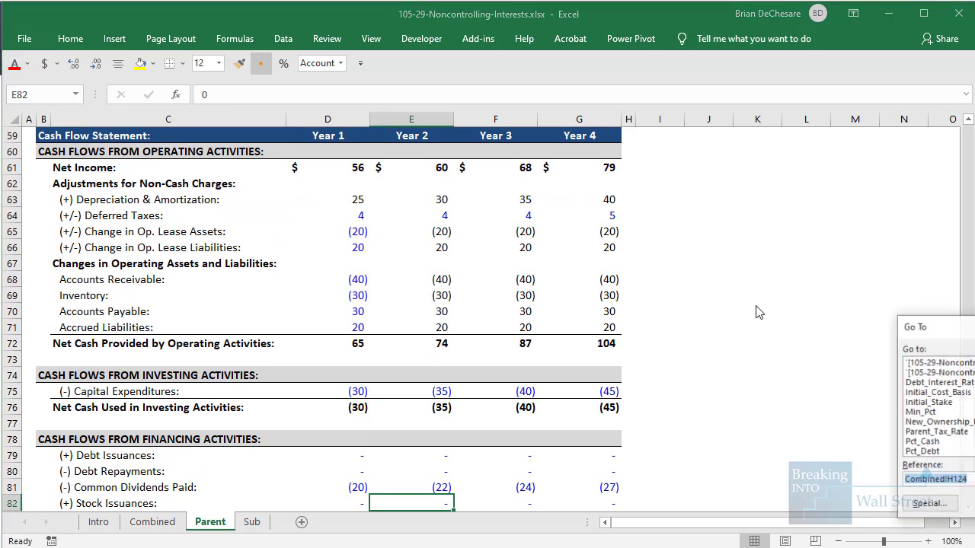
key(Return)
scroll(746, 307, up, 7)
click(682, 256)
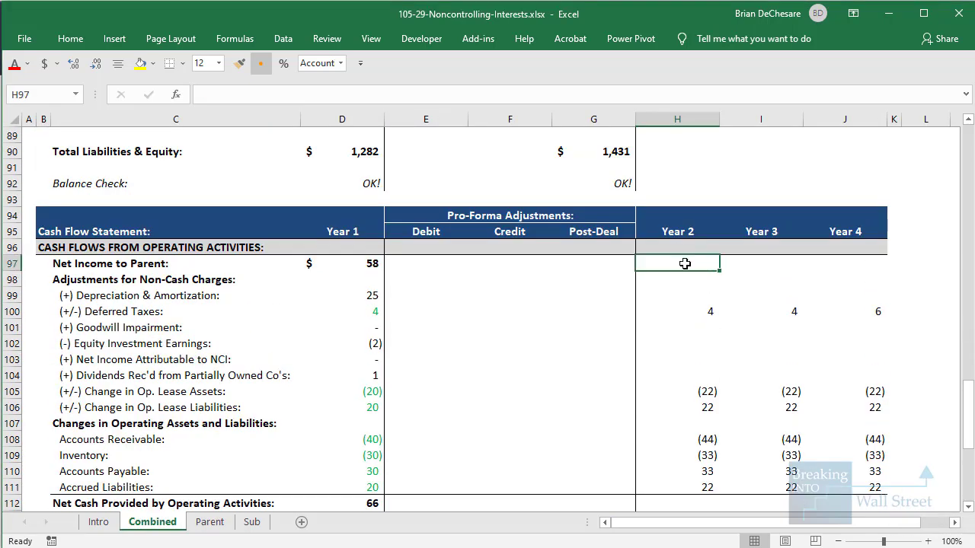
scroll(678, 259, down, 2)
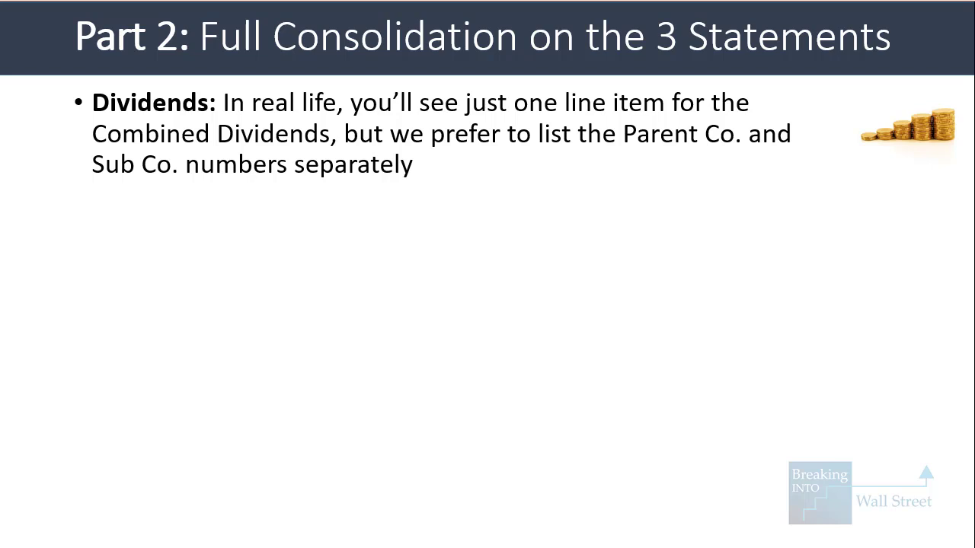
key(Right)
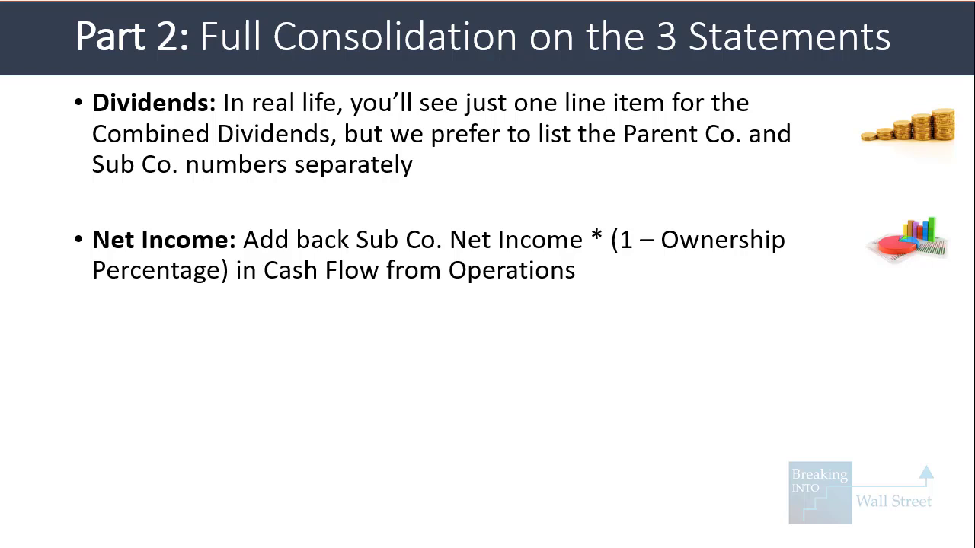
key(Right)
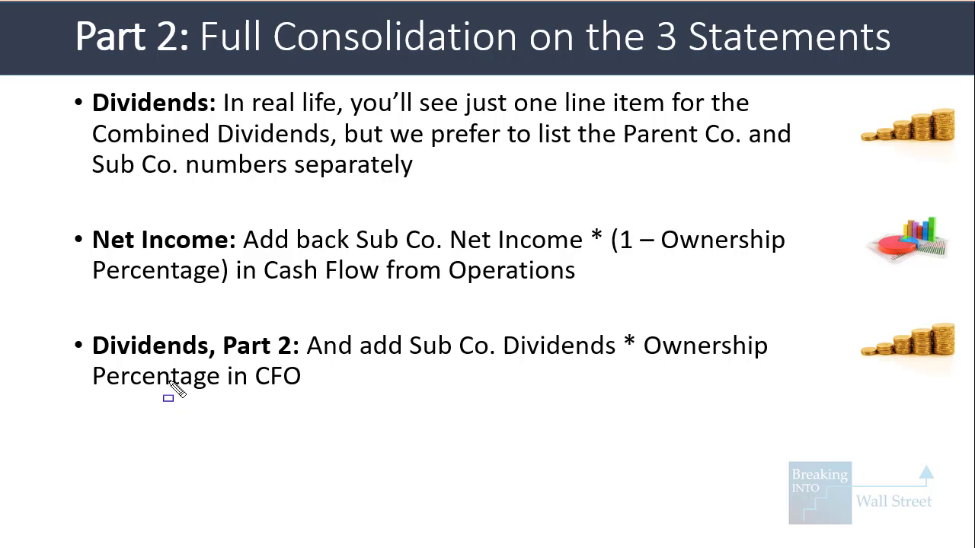
drag(83, 323, 781, 397)
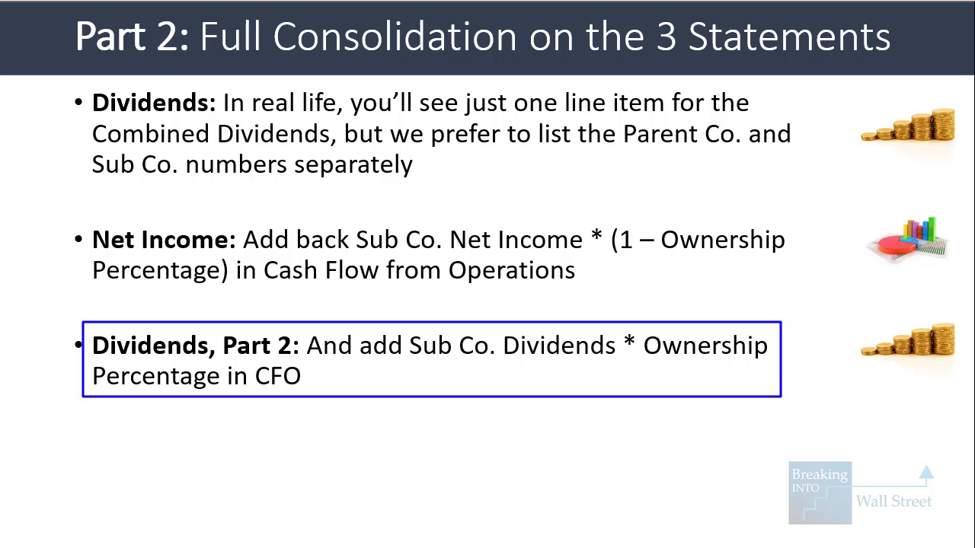
key(Right)
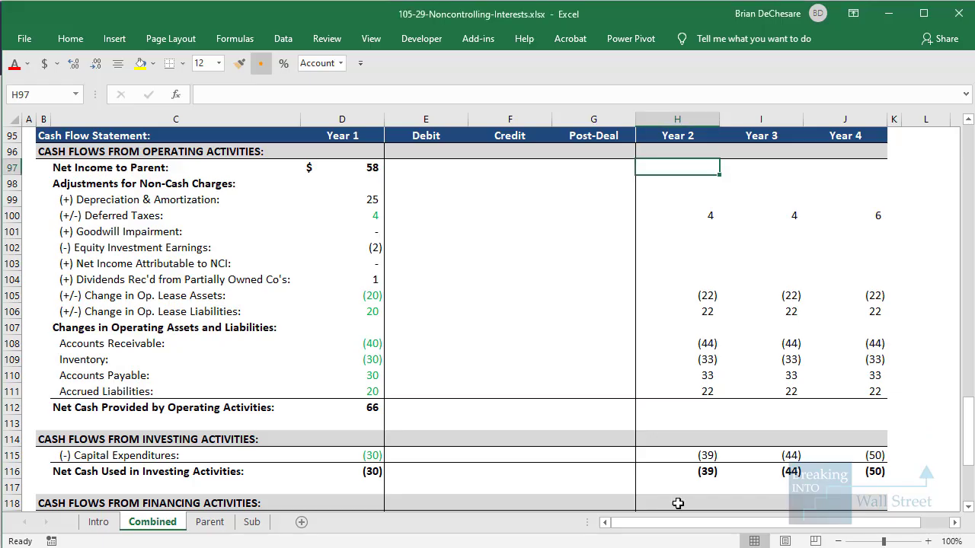
- Start a formula in H97 linking Year 2 Net Income to Parent on the Cash Flow Statement to the Income Statement
text(=)
scroll(691, 390, up, 17)
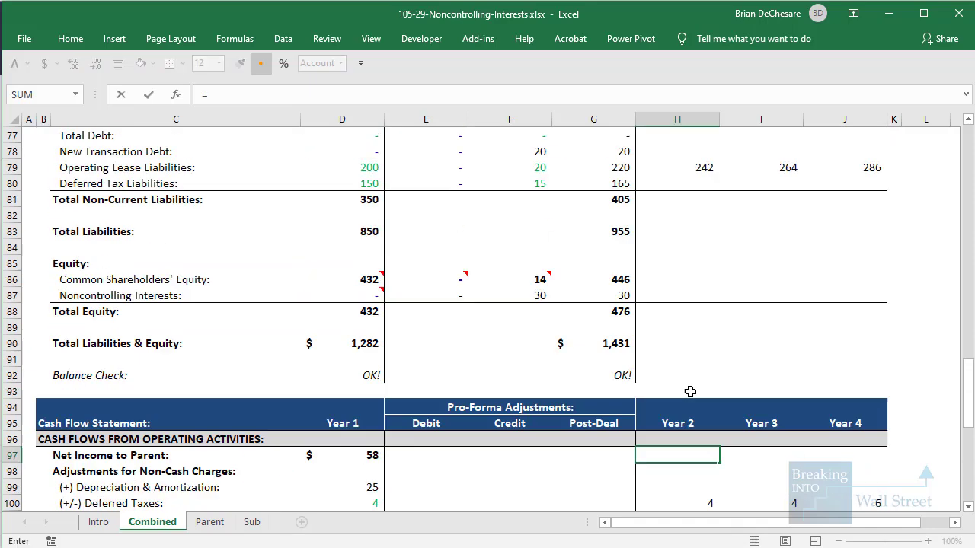
- Link Year 2 Net Income to Parent in cell H97 of the Cash Flow Statement to the income statement with =H50
click(699, 231)
scroll(700, 236, down, 15)
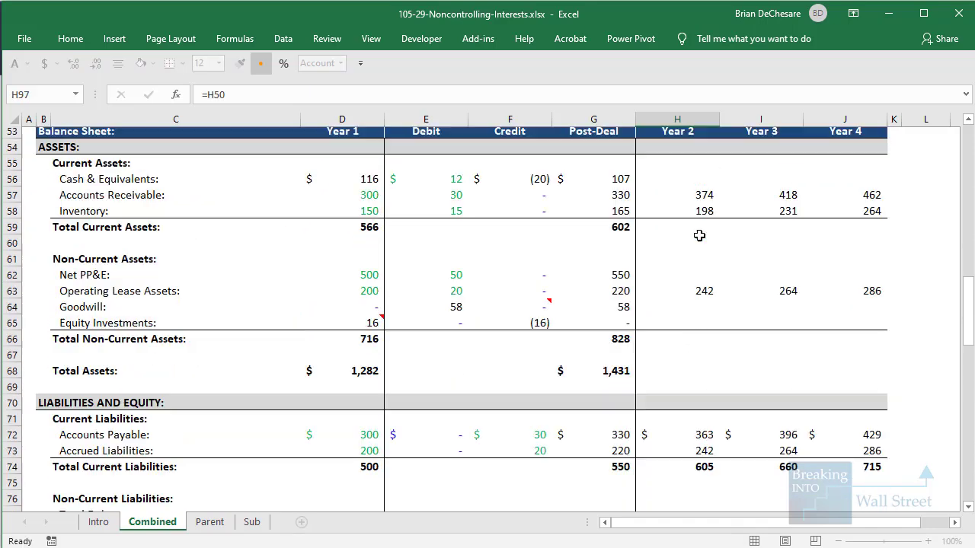
key(Return)
key(Down)
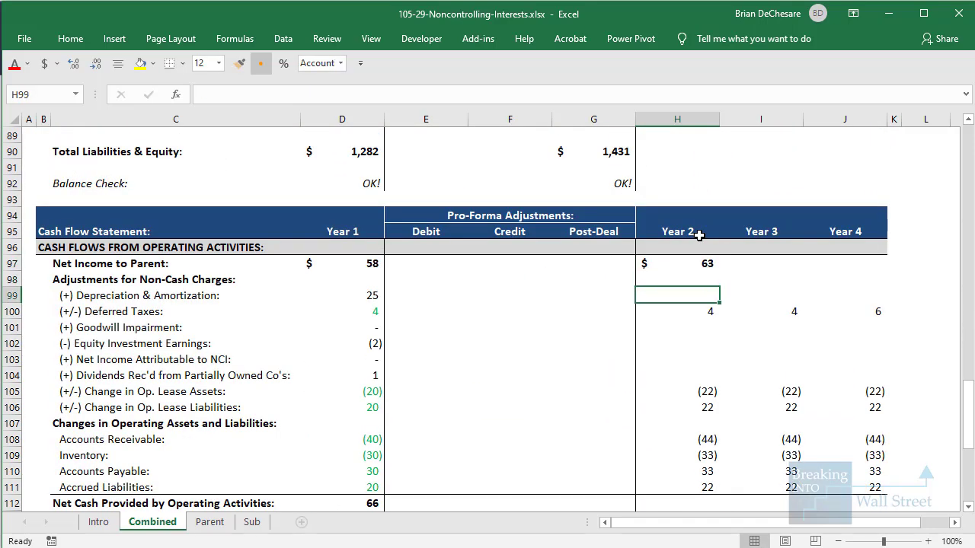
- Add back Year 2 Depreciation & Amortization in H99 by negating the income statement figure with =-H39
text(=-)
scroll(699, 235, up, 20)
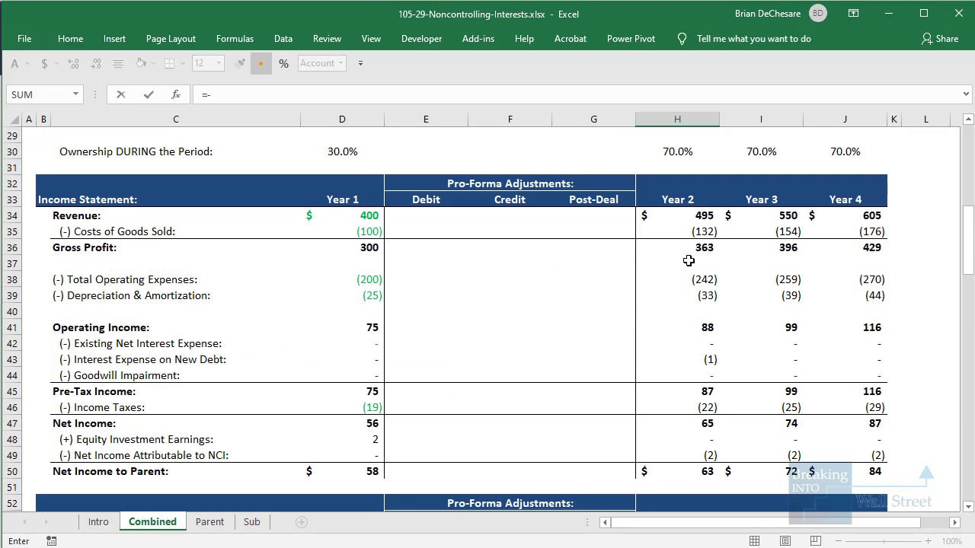
click(692, 294)
scroll(692, 294, down, 20)
key(ctrl+Return)
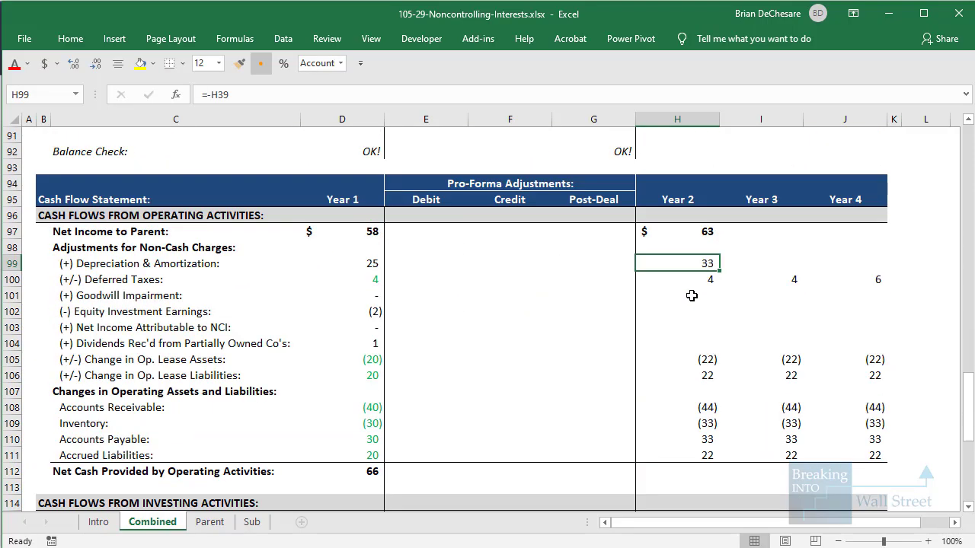
- Copy the Year 2 Net Income to Parent and Depreciation & Amortization formulas in H97:H99 across to Years 3 and 4
scroll(691, 296, down, 1)
key(Up)
key(Up)
key(shift+Down)
key(shift+Down)
key(ctrl+c)
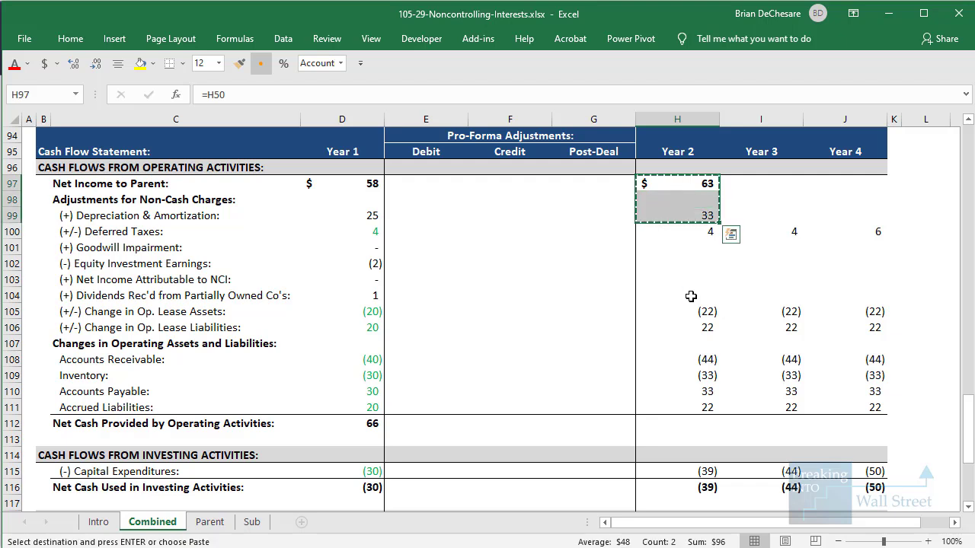
key(shift+Right)
key(shift+Right)
key(ctrl+alt+v)
key(Down)
key(Down)
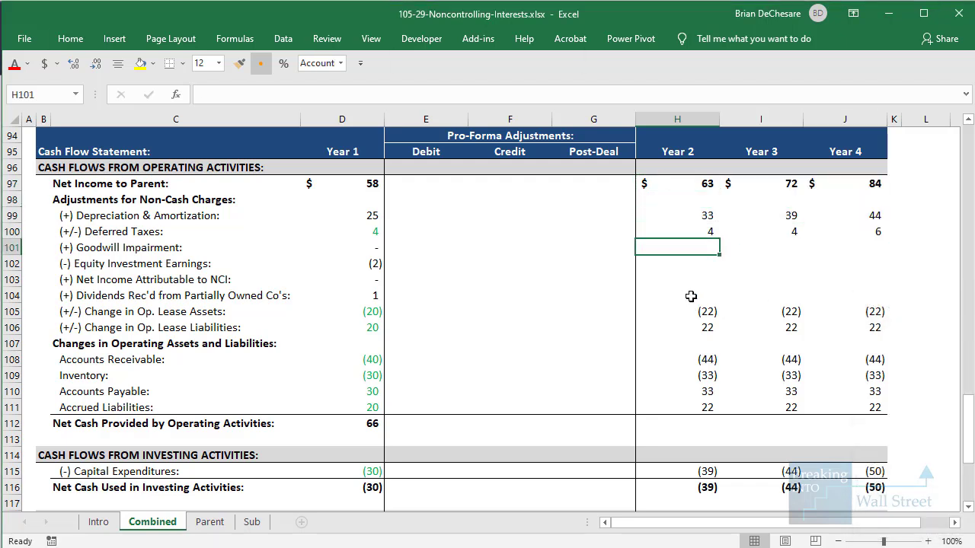
- Fill in the Year 2 Goodwill Impairment add-back in H101 by negating the income statement line with =-H44
key(shift+space)
key(shift+Down)
key(shift+Down)
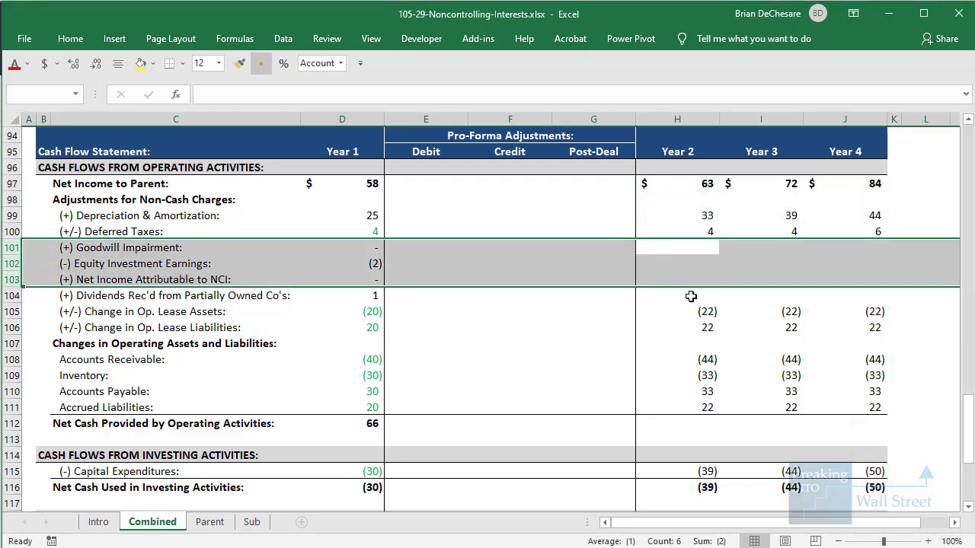
key(shift+BackSpace)
text(=)
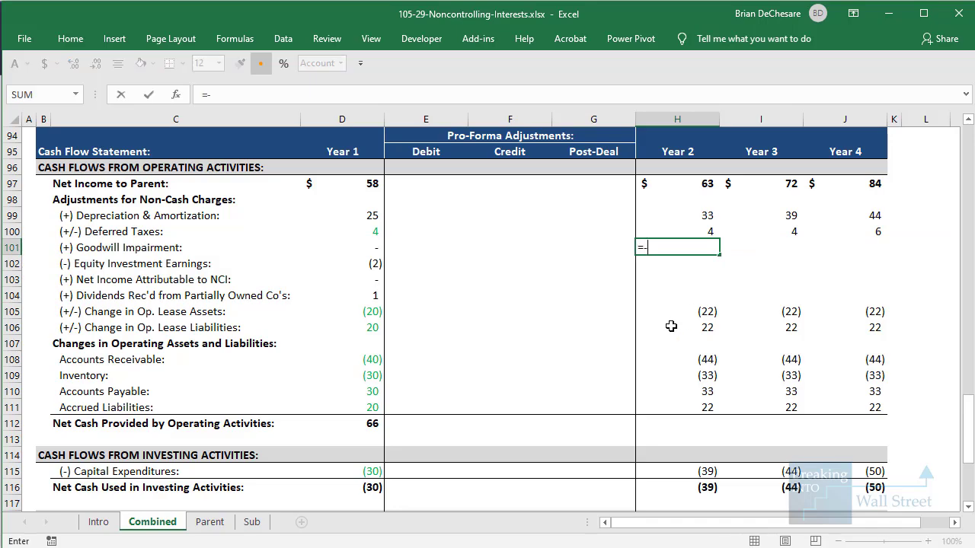
text(-)
scroll(671, 326, up, 19)
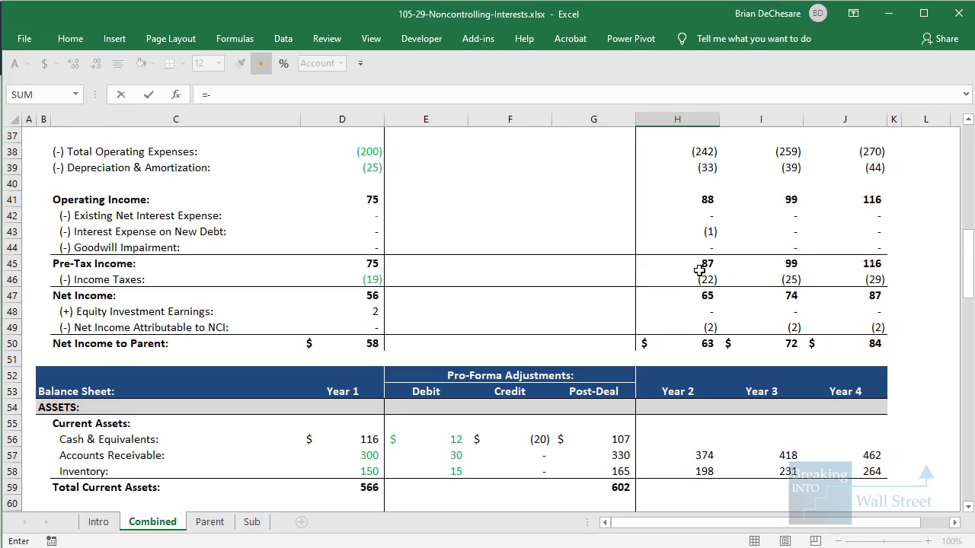
click(695, 245)
scroll(694, 243, down, 14)
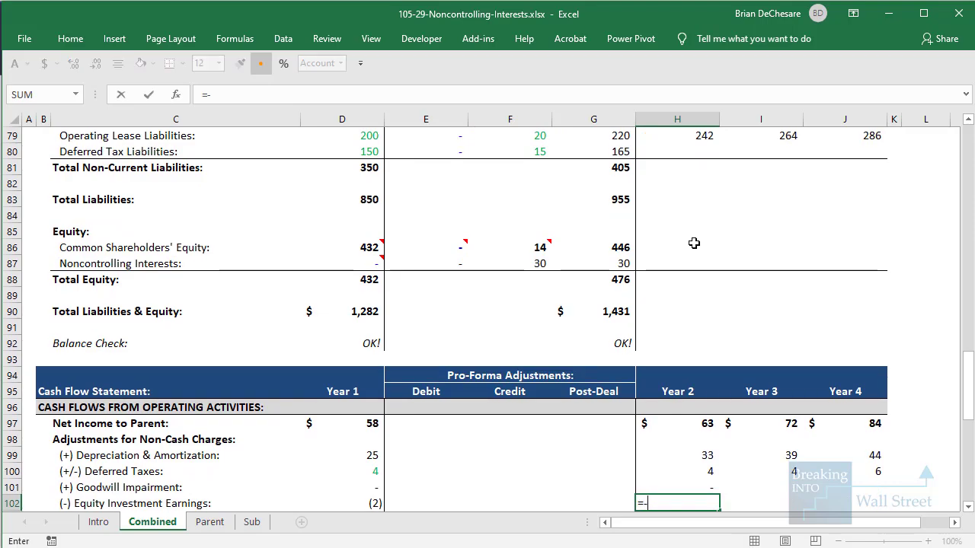
- Enter =-H48 for Year 2 Equity Investment Earnings in H102 and copy it down to Net Income Attributable to NCI in H103
scroll(694, 243, up, 12)
click(699, 217)
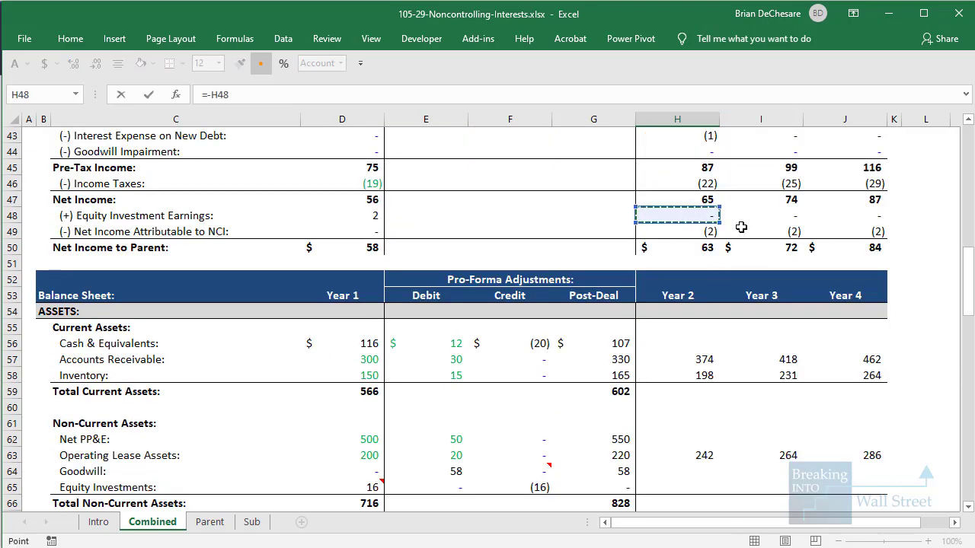
scroll(679, 224, down, 16)
key(ctrl+Return)
key(ctrl+c)
key(shift+Down)
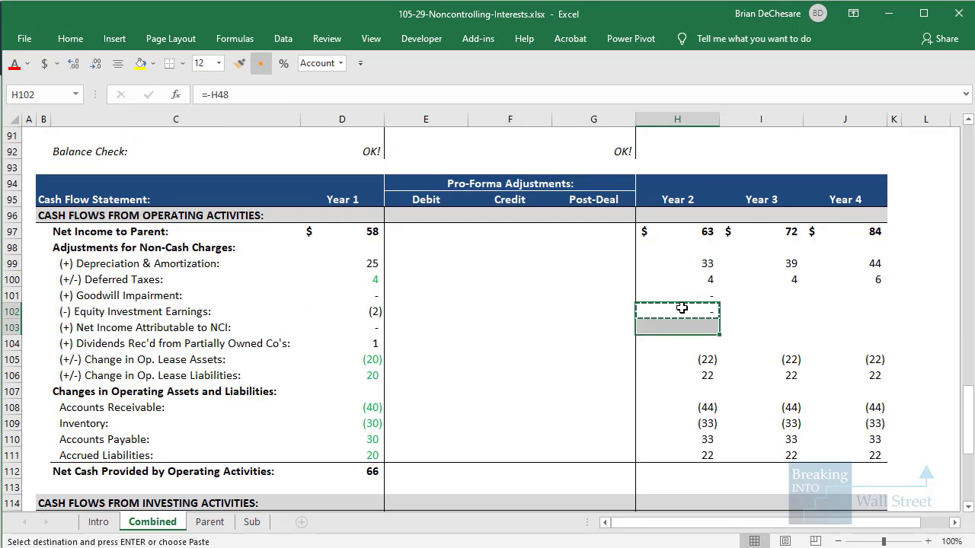
key(ctrl+v)
- Copy the Year 2 goodwill impairment, equity earnings and NCI formulas in H101:H103 across to Years 3 and 4
key(Up)
key(shift+Down)
key(shift+Down)
key(ctrl+c)
key(shift+Right)
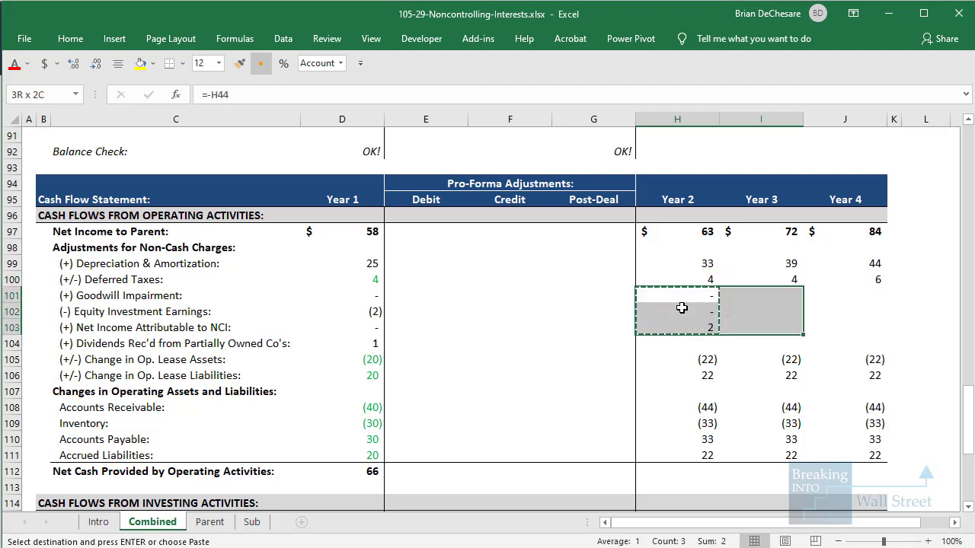
key(shift+Right)
key(ctrl+v)
key(Escape)
key(Down)
key(Down)
key(Down)
key(Escape)
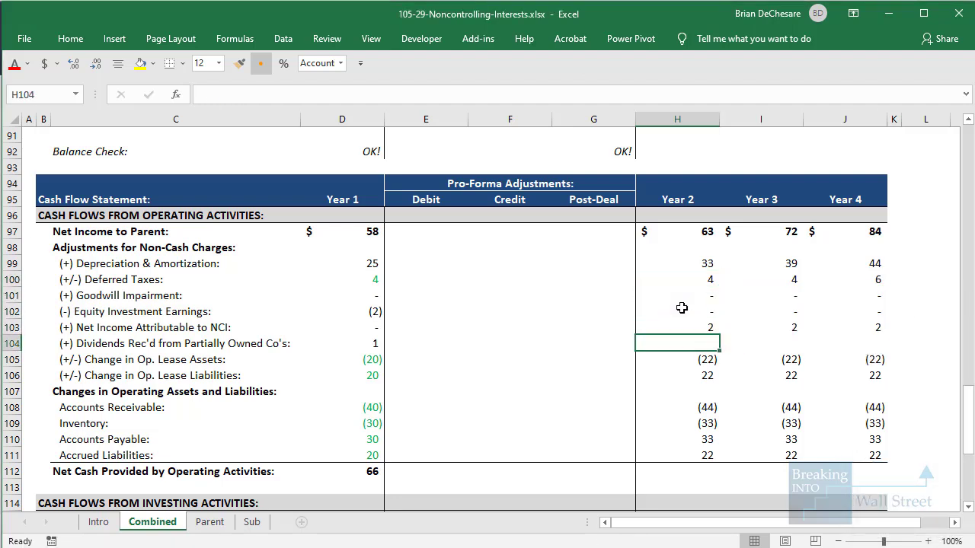
- Build the Year 2 Dividends Rec'd from Partially Owned Co's formula in H104 as =-Sub!E81*Combined!H30, using the subsidiary's dividends and ownership percentage
key(shift+space)
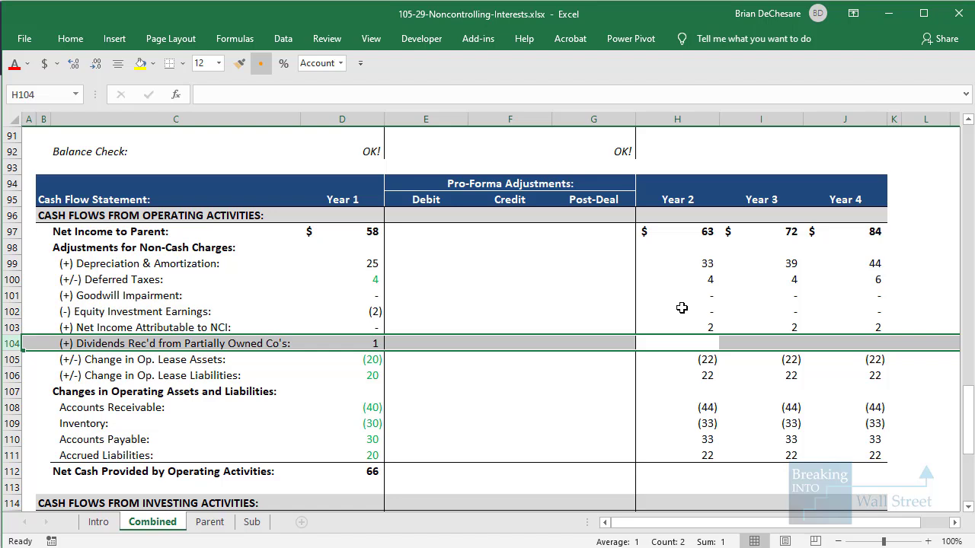
scroll(543, 304, down, 1)
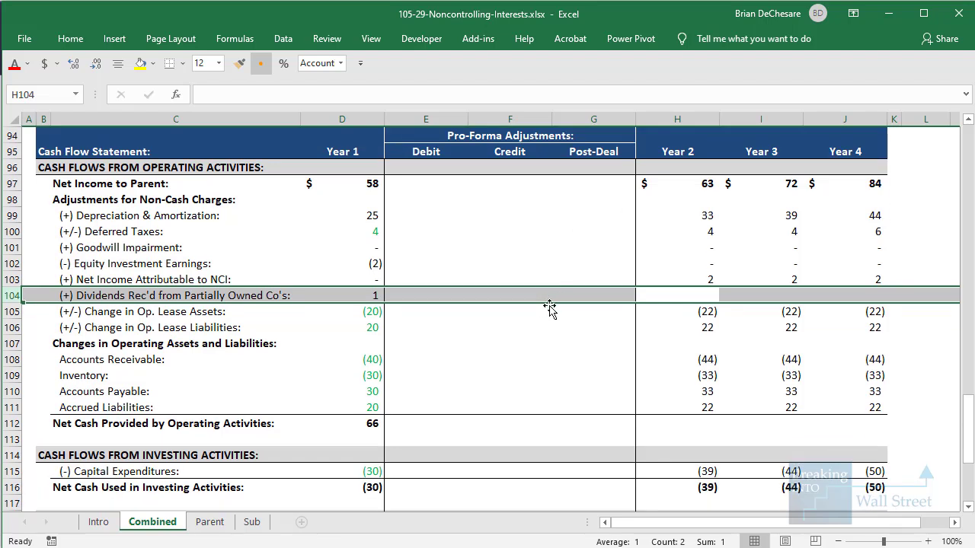
key(shift+BackSpace)
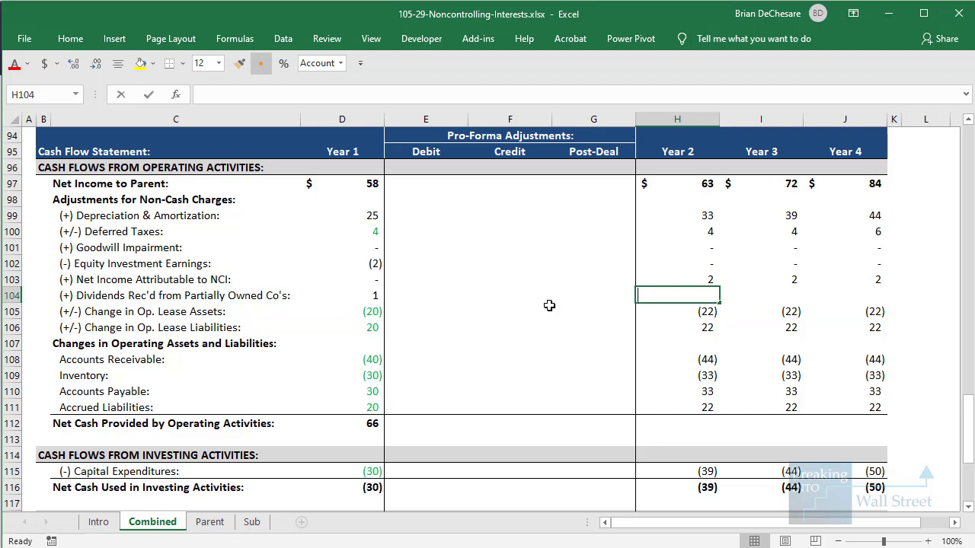
text(=-)
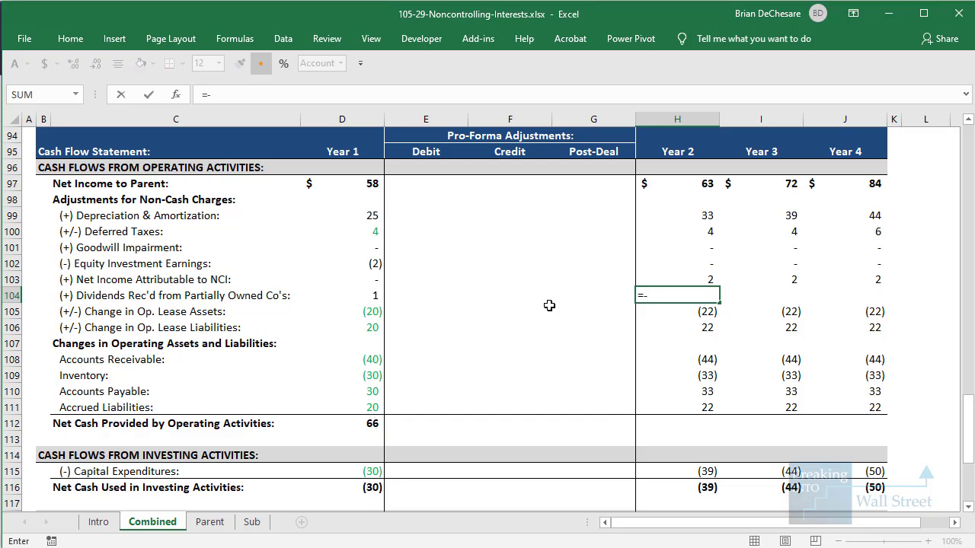
click(252, 522)
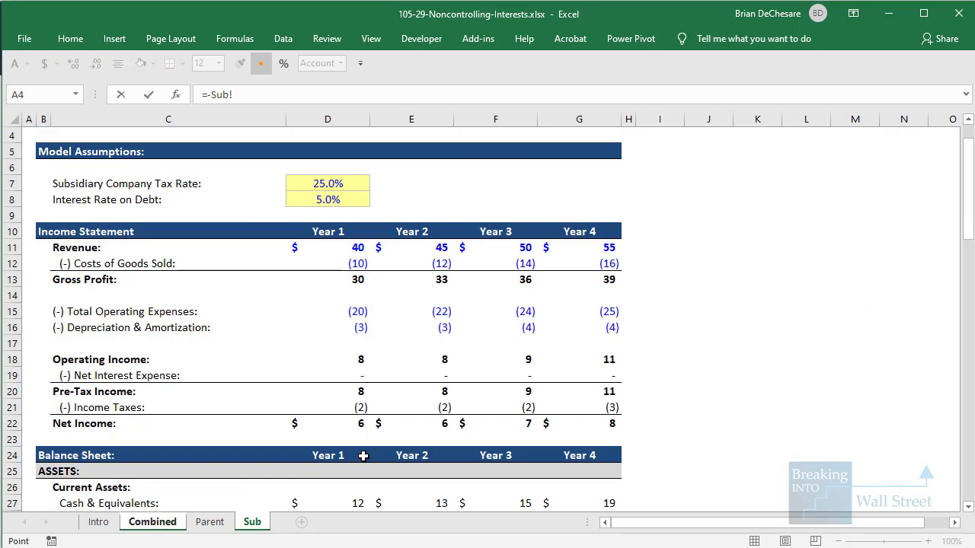
scroll(363, 455, down, 15)
scroll(364, 455, down, 6)
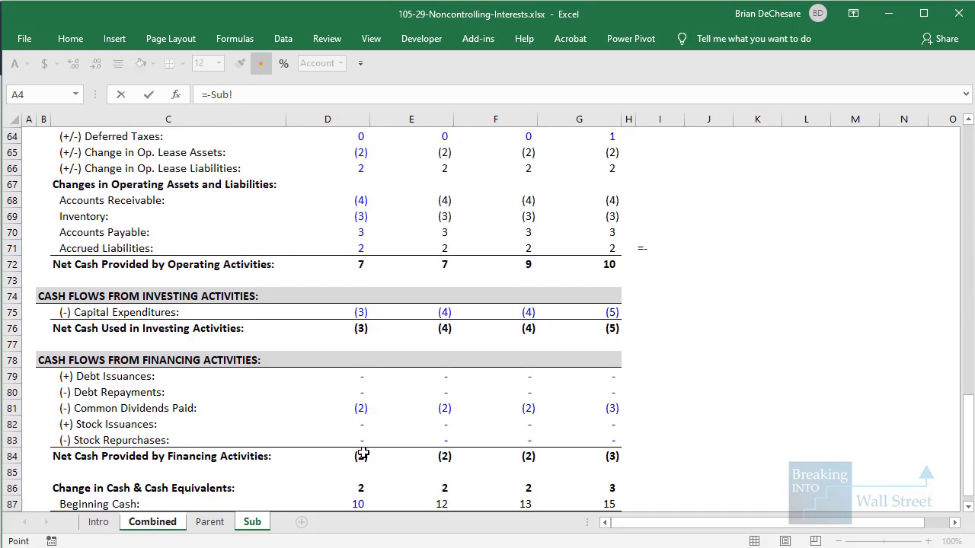
click(416, 406)
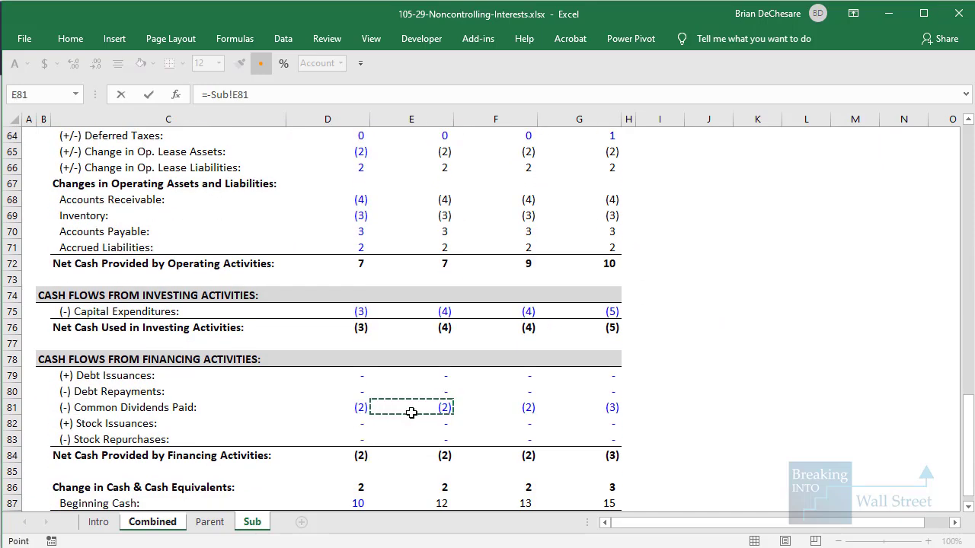
text(*)
click(152, 522)
scroll(475, 292, up, 20)
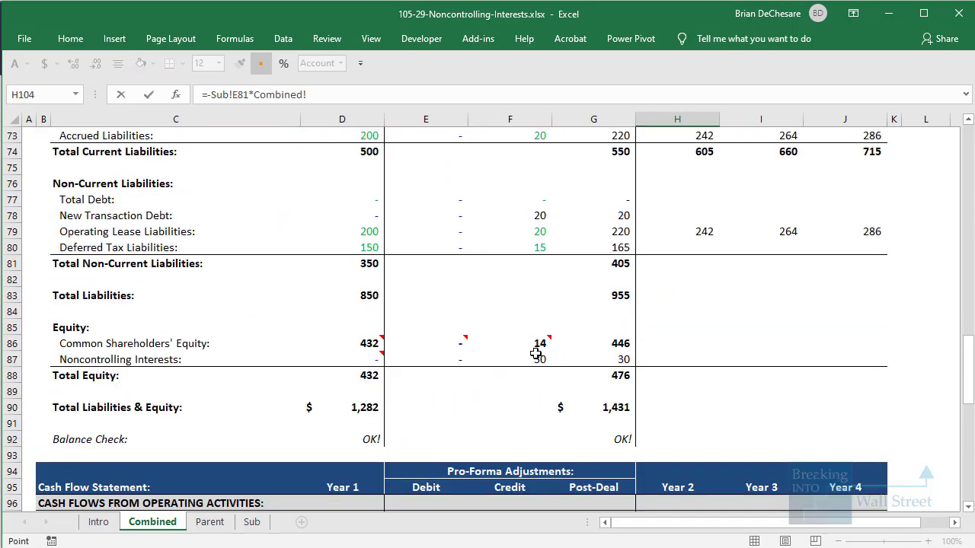
click(678, 263)
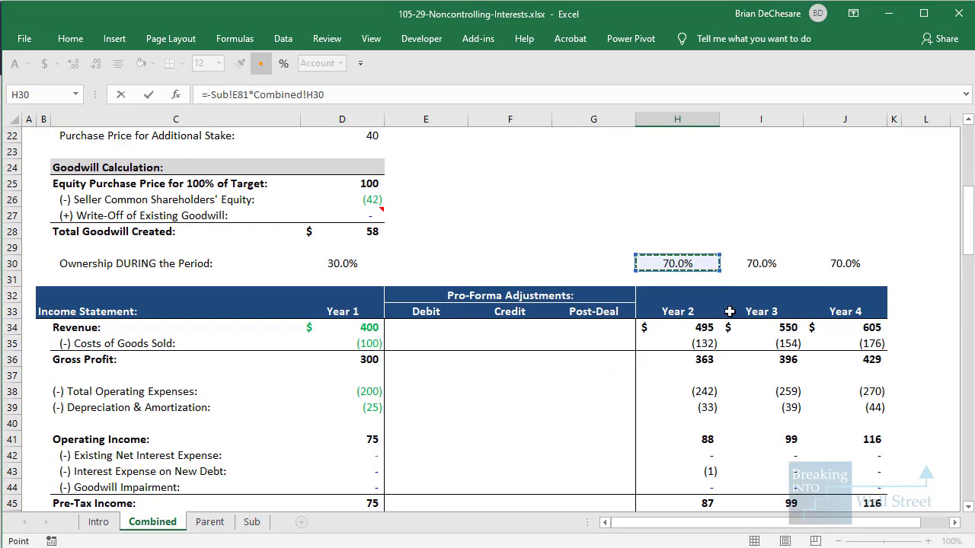
- Remove the redundant Combined! sheet reference from the H104 dividends formula so it reads =-Sub!E81*H30, and commit it
key(F2)
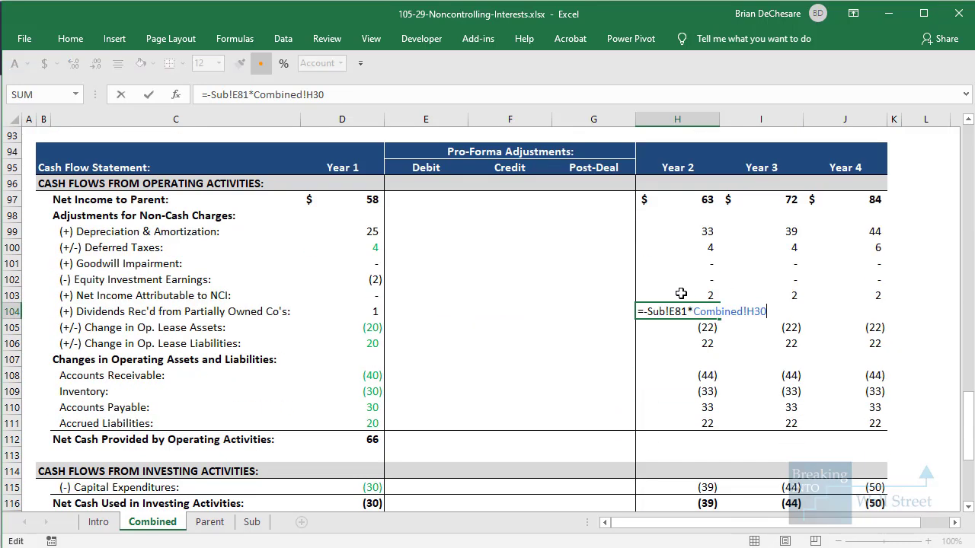
key(shift+Left)
key(shift+Left)
key(shift+Left)
key(shift+Left)
key(shift+Left)
key(shift+Left)
key(shift+Left)
key(shift+Left)
key(shift+Left)
key(BackSpace)
key(ctrl+Return)
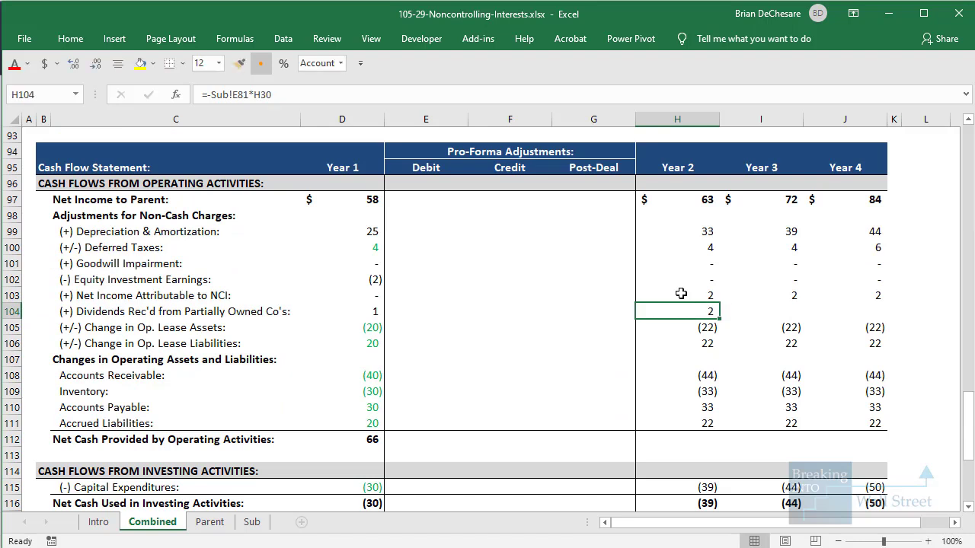
- Copy the Year 2 Dividends Rec'd from Partially Owned Co's formula across to Years 3 and 4
key(ctrl+c)
key(shift+Right)
key(shift+Right)
key(ctrl+v)
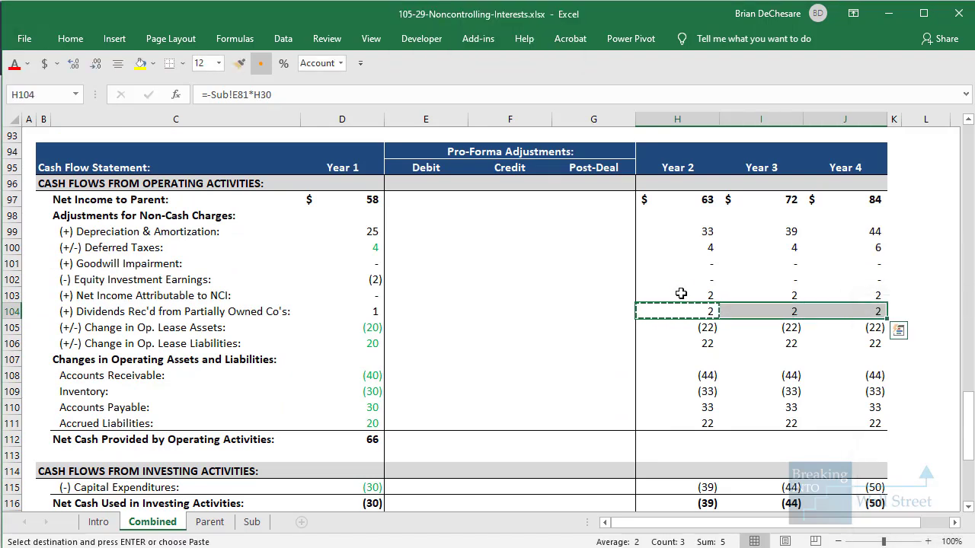
- Total Year 2 Net Cash Provided by Operating Activities in H112 with =SUM(H97:H111)
key(Down)
key(Down)
key(Down)
key(Down)
key(Down)
key(Down)
key(Down)
key(Down)
text(=SM)
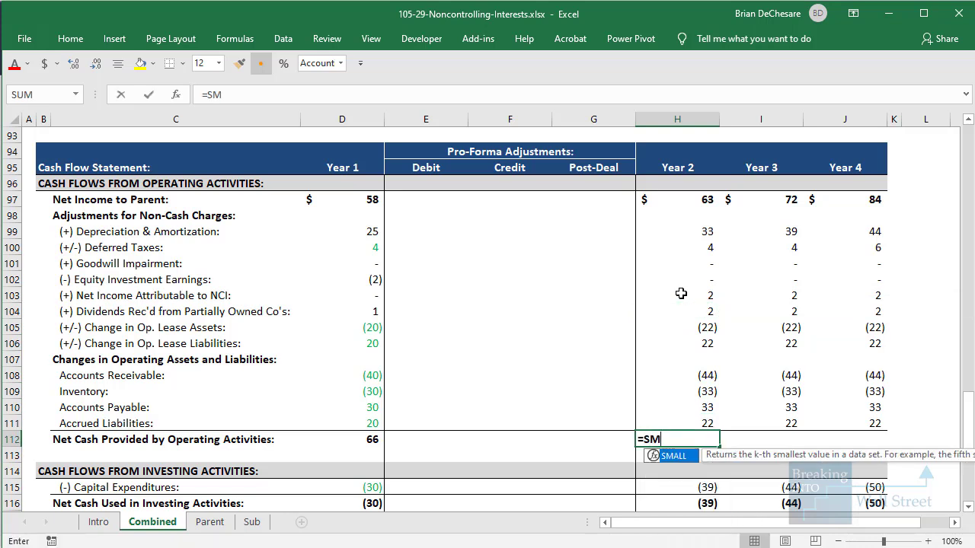
key(BackSpace)
text(UM()
key(Up)
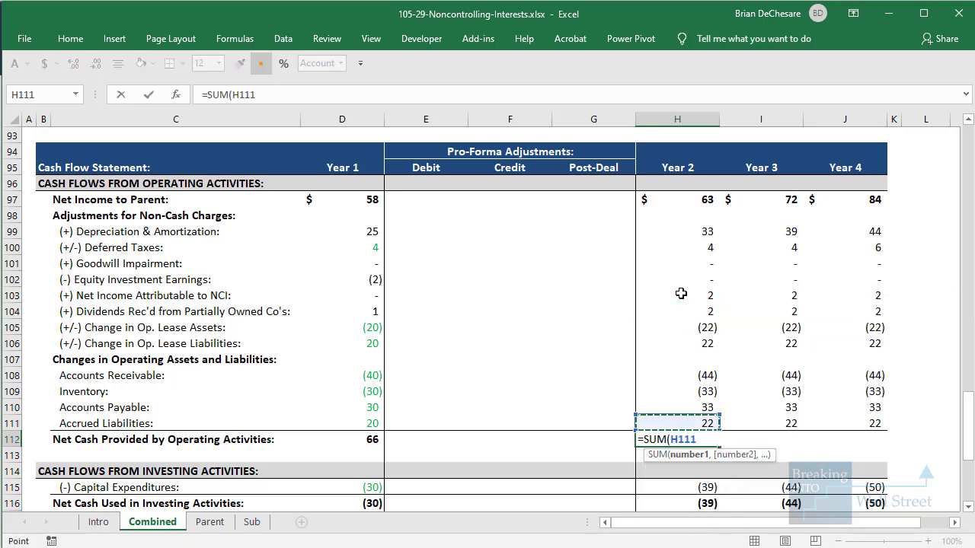
key(shift+Up)
key(shift+Up)
key(shift+Up)
key(shift+Up)
key(shift+Up)
key(shift+Up)
key(shift+Up)
key(shift+Up)
key(shift+Up)
key(shift+Up)
key(shift+Up)
key(shift+Up)
key(shift+Up)
key(shift+Up)
key(ctrl+Return)
- Copy the Year 2 Net Cash Provided by Operating Activities total across to Years 3 and 4
key(ctrl+c)
key(shift+Right)
key(shift+Right)
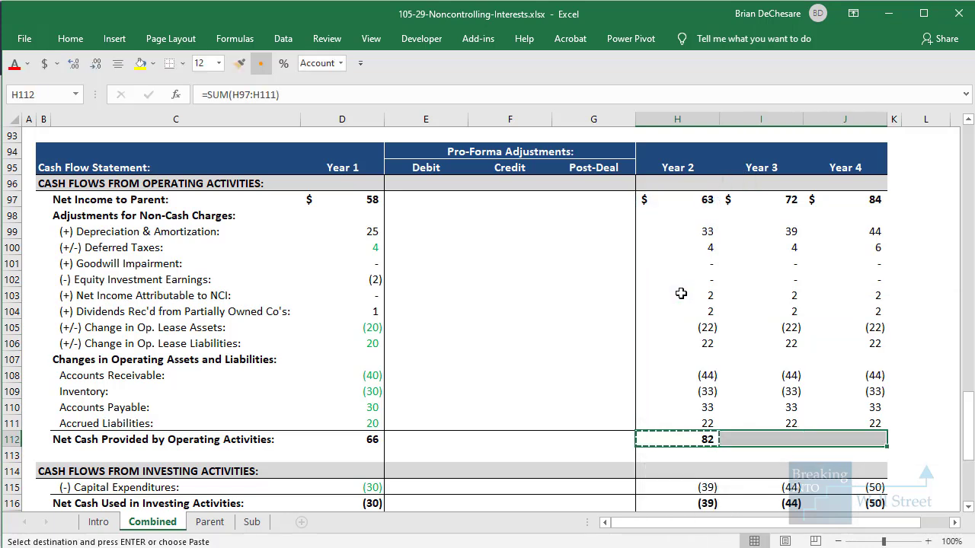
key(ctrl+v)
- Examine the projected investing cash flows and the debt issuance and repayment rows in the financing section
scroll(681, 293, down, 4)
drag(682, 295, 876, 312)
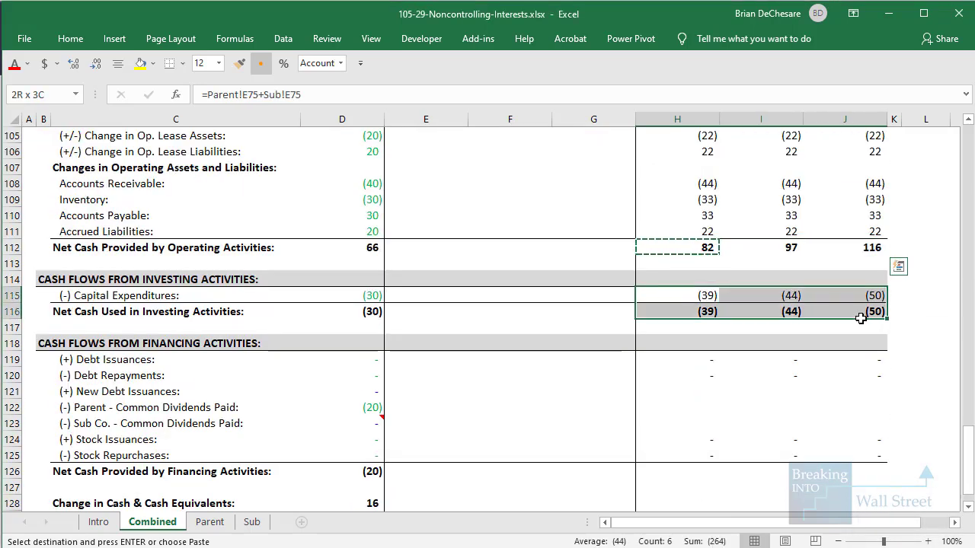
click(698, 390)
scroll(698, 390, down, 1)
key(shift+space)
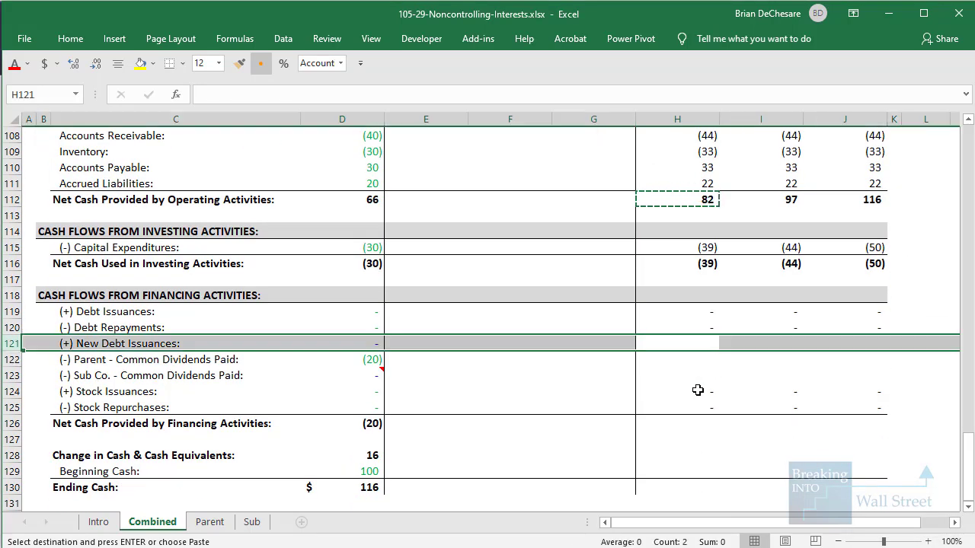
scroll(698, 390, down, 1)
key(Up)
key(Up)
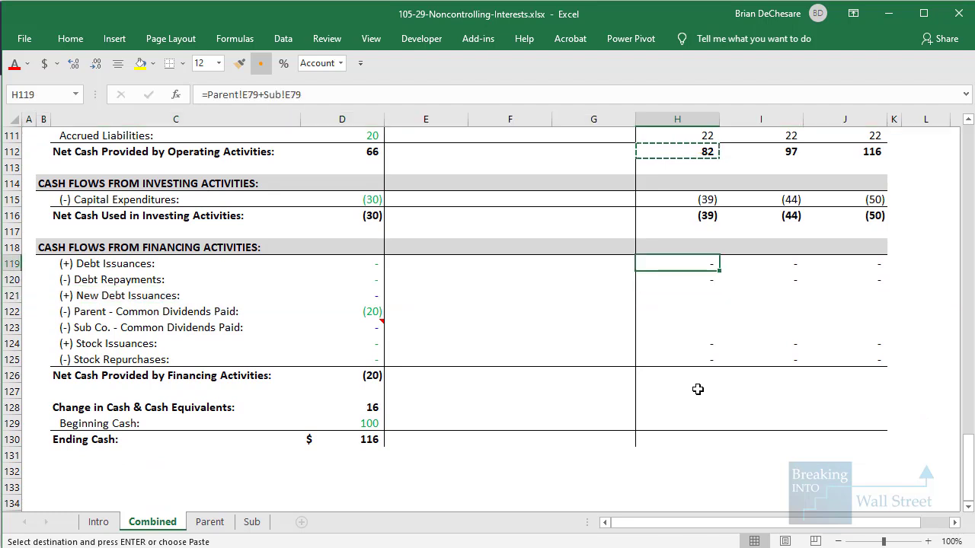
key(shift+Down)
key(shift+space)
- Enter 0 for New Debt Issuances in Years 2, 3 and 4 (H121:J121)
key(Down)
key(Down)
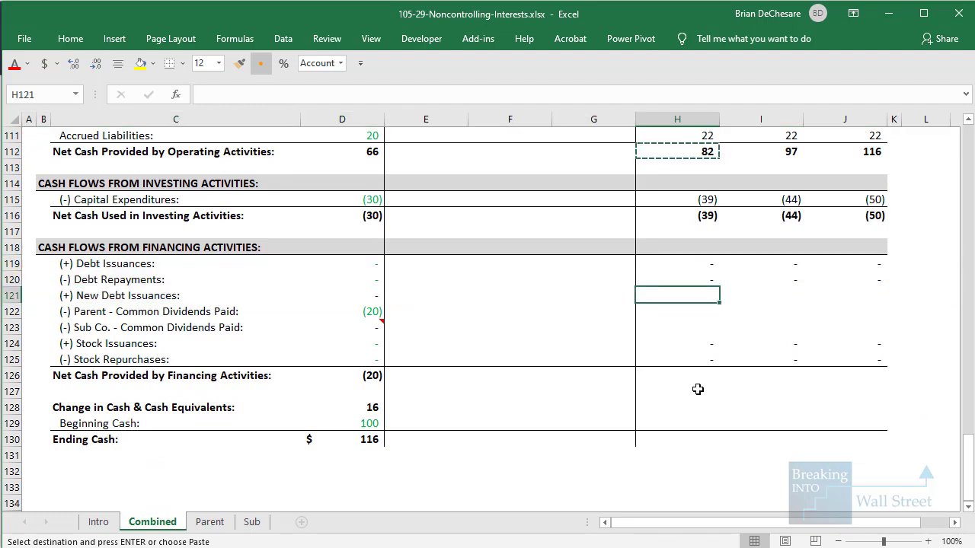
text(0)
key(Tab)
text(0)
key(Tab)
text(0)
key(ctrl+Return)
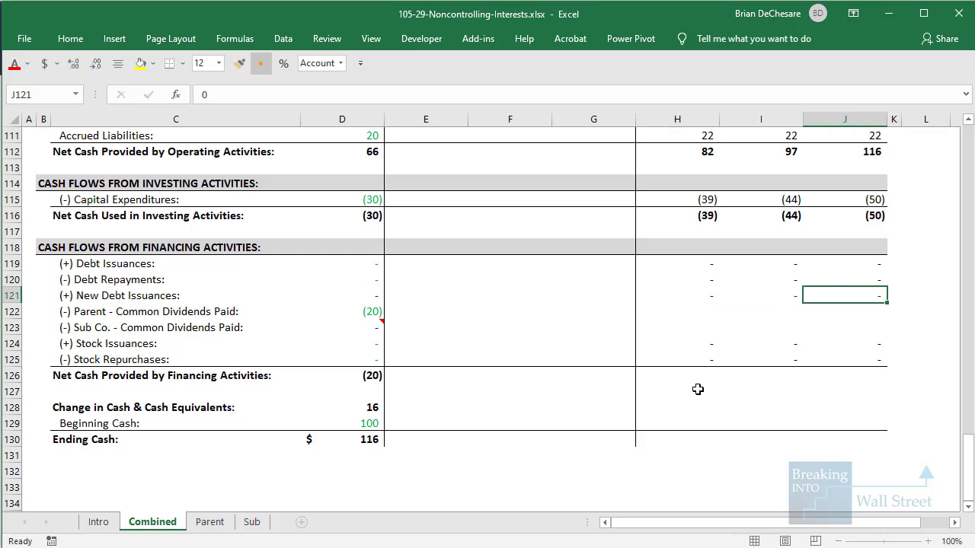
- Link the Year 2 Parent Common Dividends Paid in H122 to the Parent sheet with =Parent!E81
key(Left)
key(Left)
key(shift+Right)
key(shift+Right)
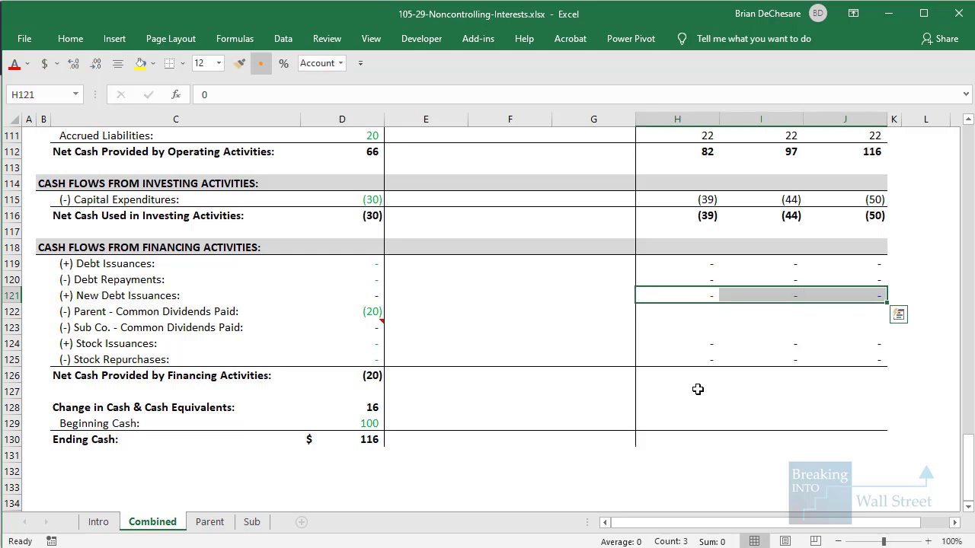
key(Down)
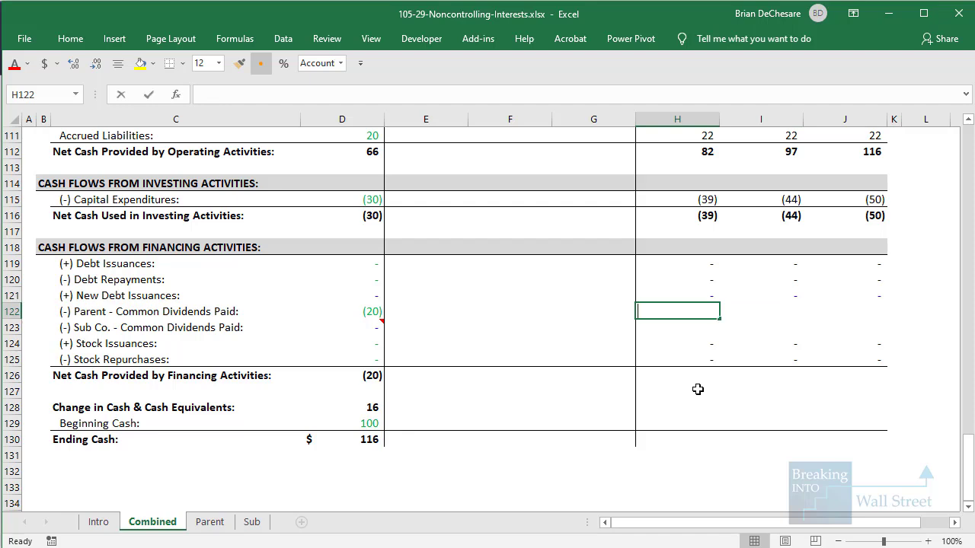
text(=)
click(213, 523)
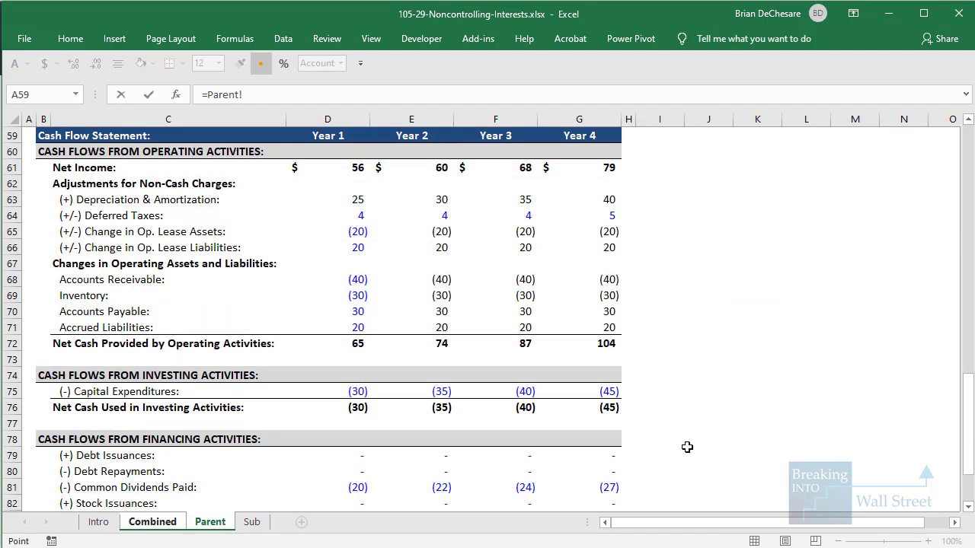
scroll(418, 303, down, 8)
scroll(421, 232, up, 1)
click(423, 200)
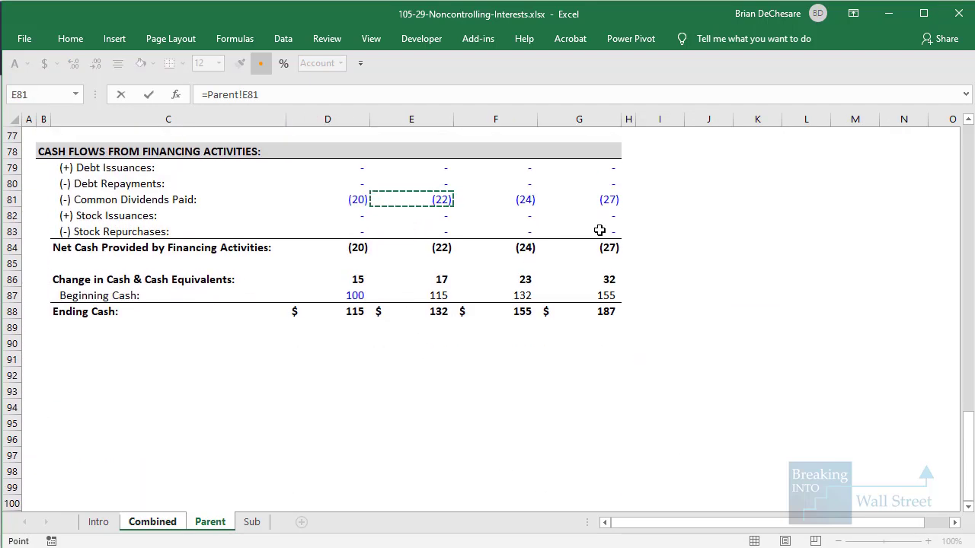
key(Return)
- Link the Year 2 Sub Co. Common Dividends Paid in H123 to the Sub sheet with =Sub!E81
text(=)
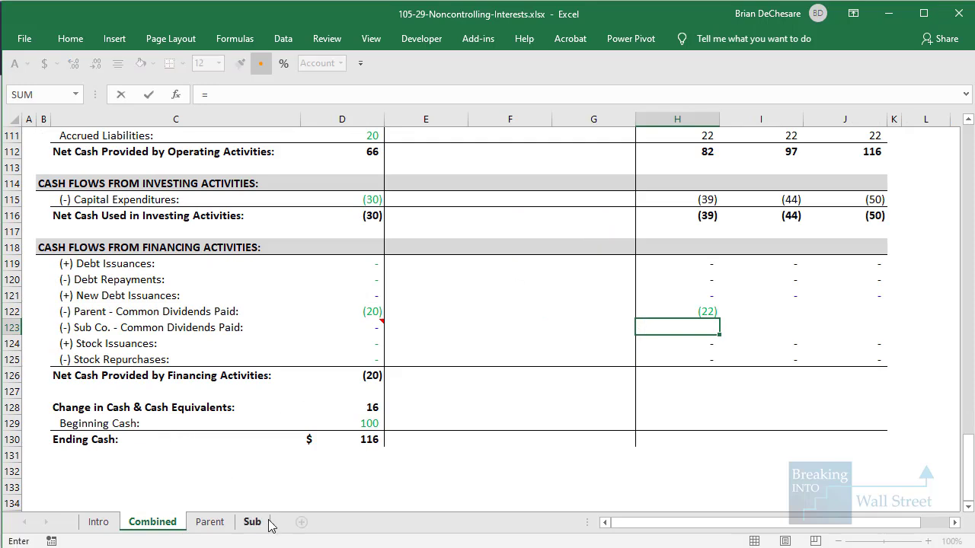
click(251, 523)
scroll(514, 380, down, 1)
click(442, 358)
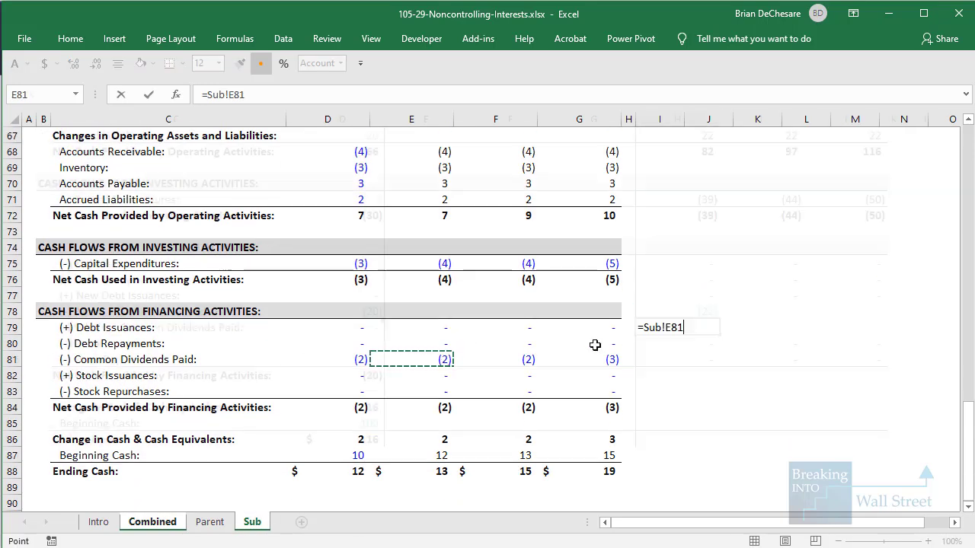
key(Return)
key(Up)
key(Up)
key(shift+Down)
key(ctrl+c)
key(Right)
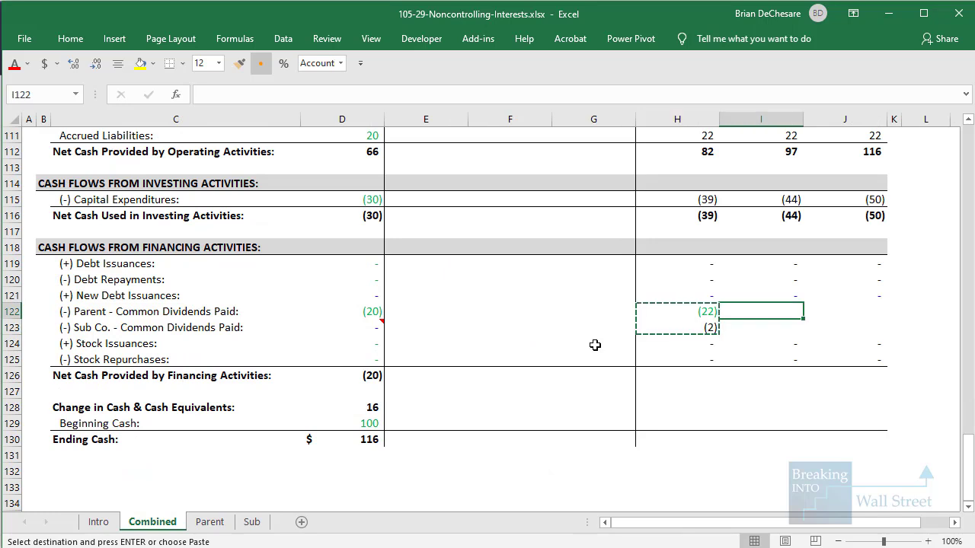
key(Left)
key(Escape)
- Make the Year 2 Sub Co. dividends depend on the minimum consolidation stake with =IF(H30>=Min_Pct,Sub!E81,0) in H123
key(Down)
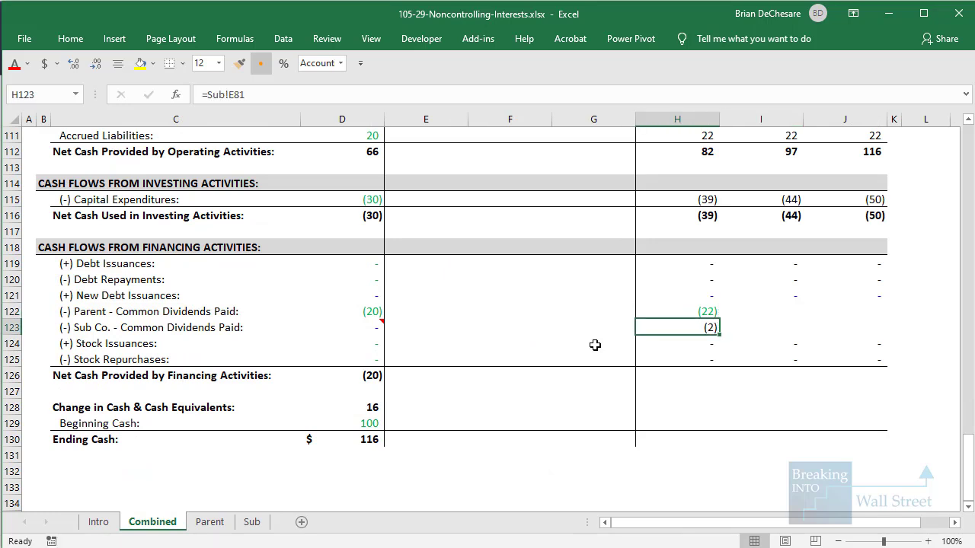
key(F2)
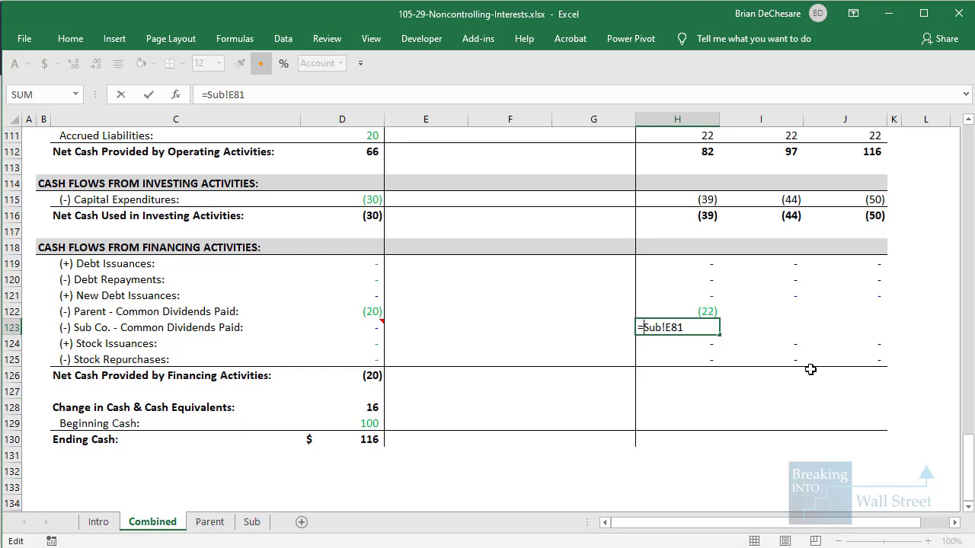
text(IF()
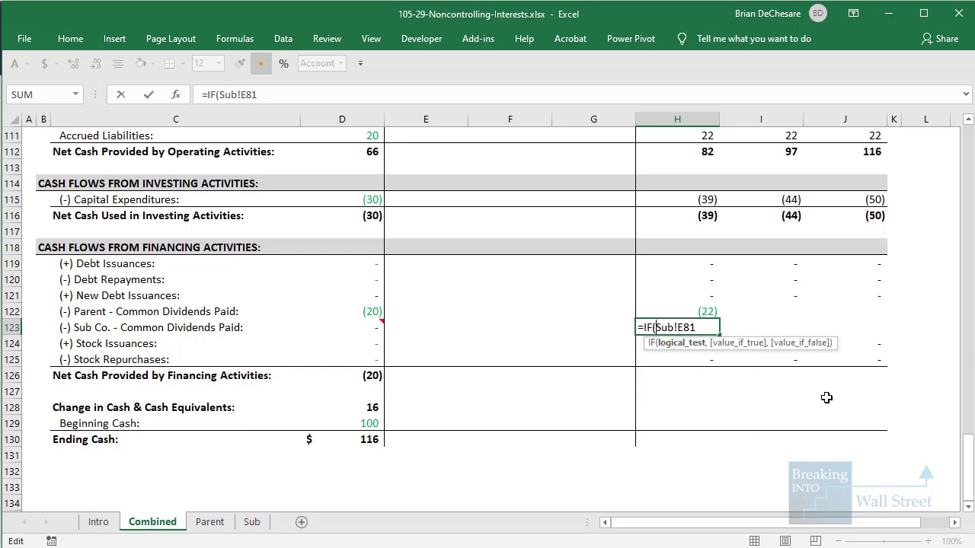
scroll(827, 398, up, 20)
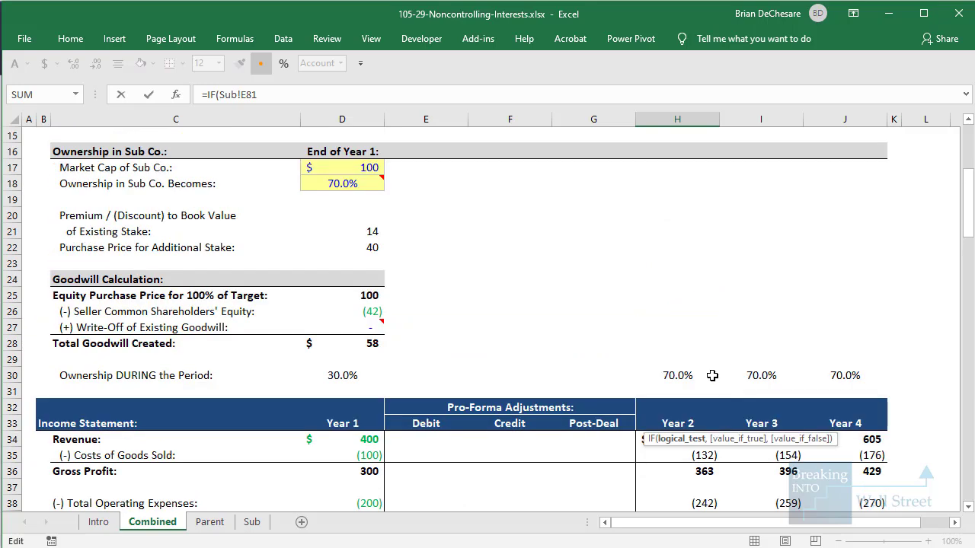
click(678, 376)
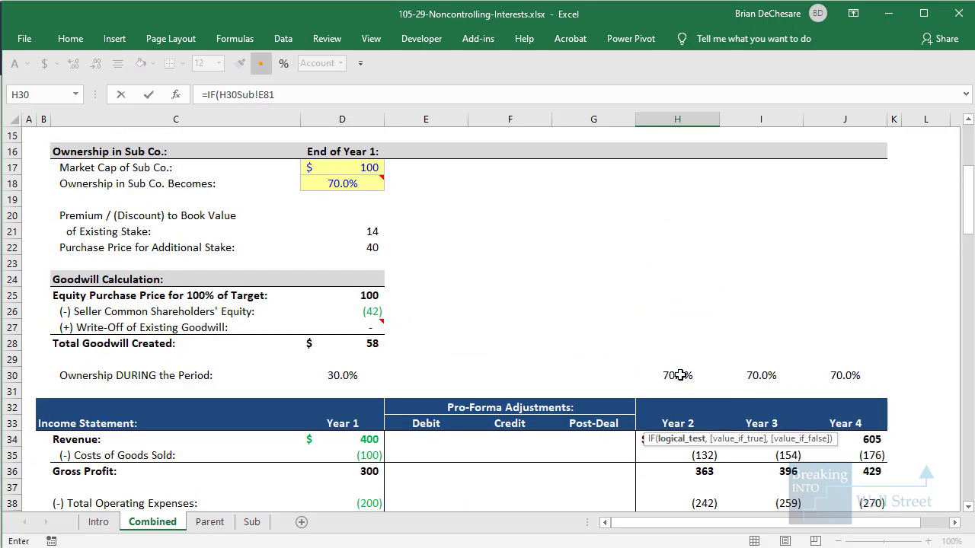
text(>=)
scroll(665, 359, up, 3)
click(342, 199)
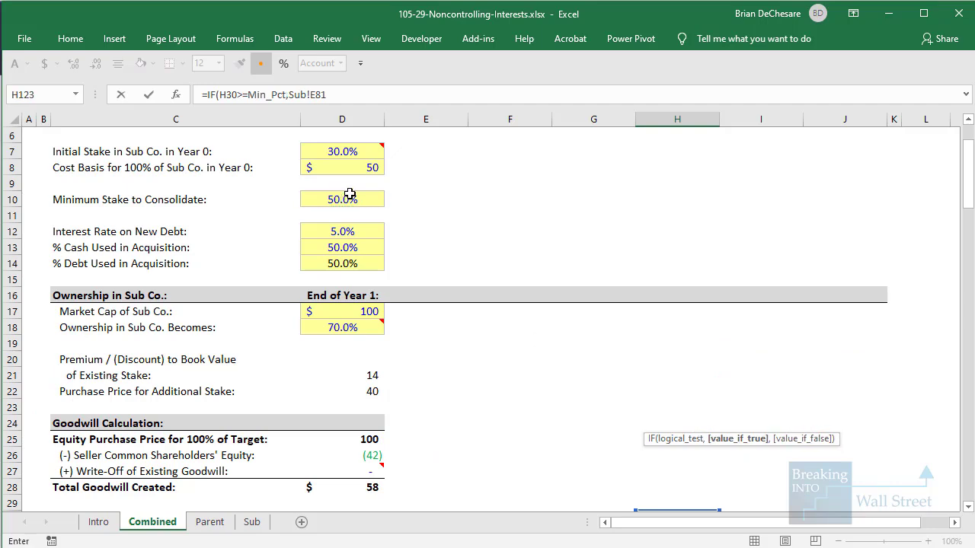
text(,)
click(434, 100)
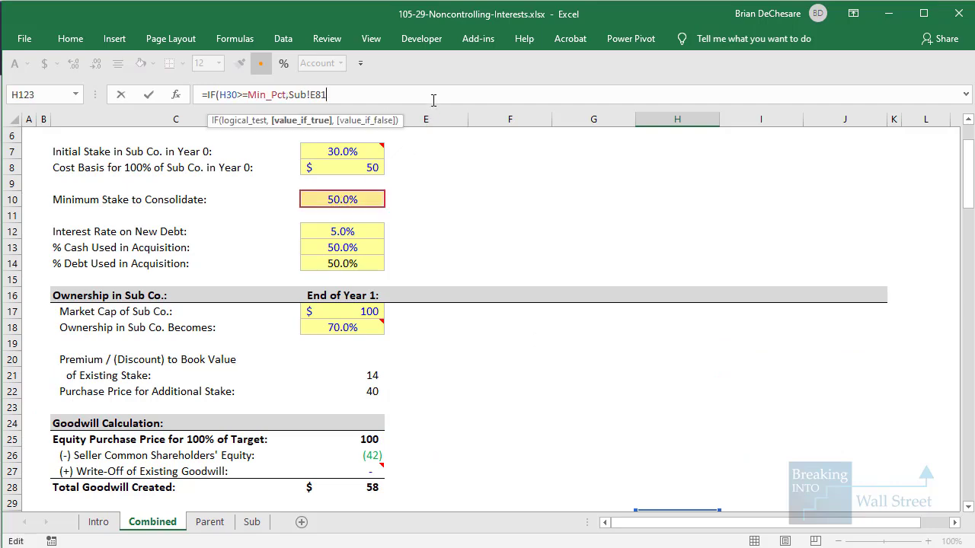
text(,0)
key(ctrl+Return)
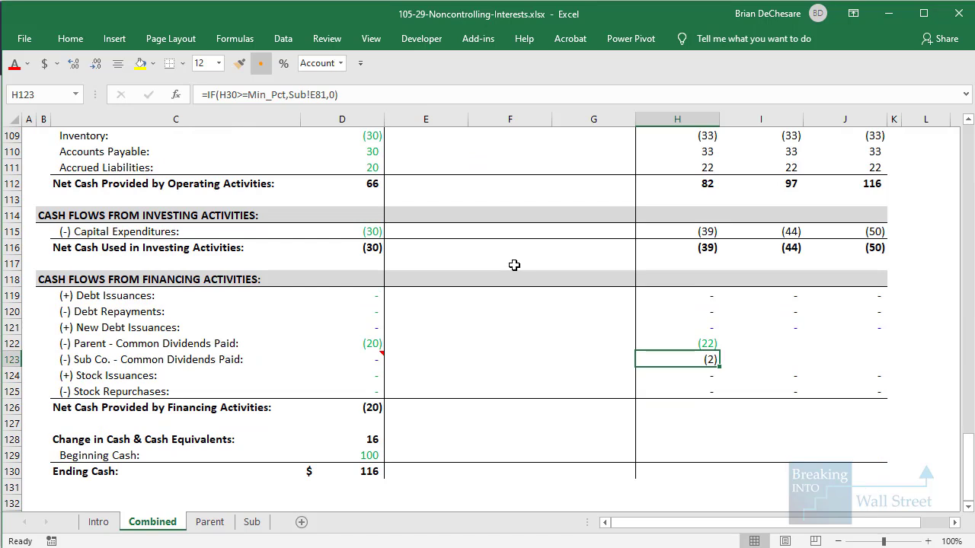
- Copy the Year 2 Parent and Sub Co. dividend formulas (H122:H123) across to Years 3 and 4
key(shift+Up)
key(ctrl+c)
key(Up)
key(shift+Down)
key(shift+Right)
key(shift+Right)
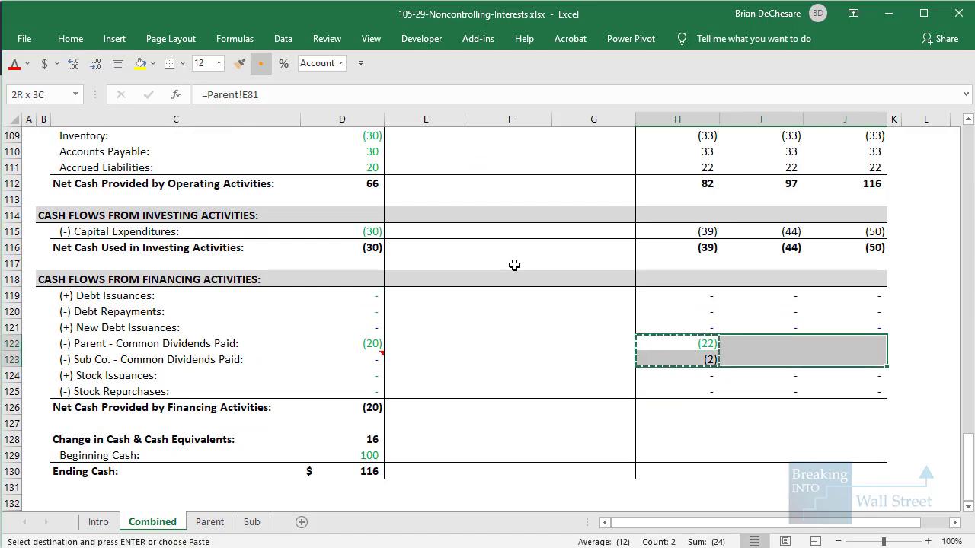
key(ctrl+v)
- Total Year 2 Net Cash Provided by Financing Activities in H126 with =SUM(H119:H125) and copy it across to Years 3 and 4
key(Down)
key(Down)
key(Down)
key(Down)
key(Escape)
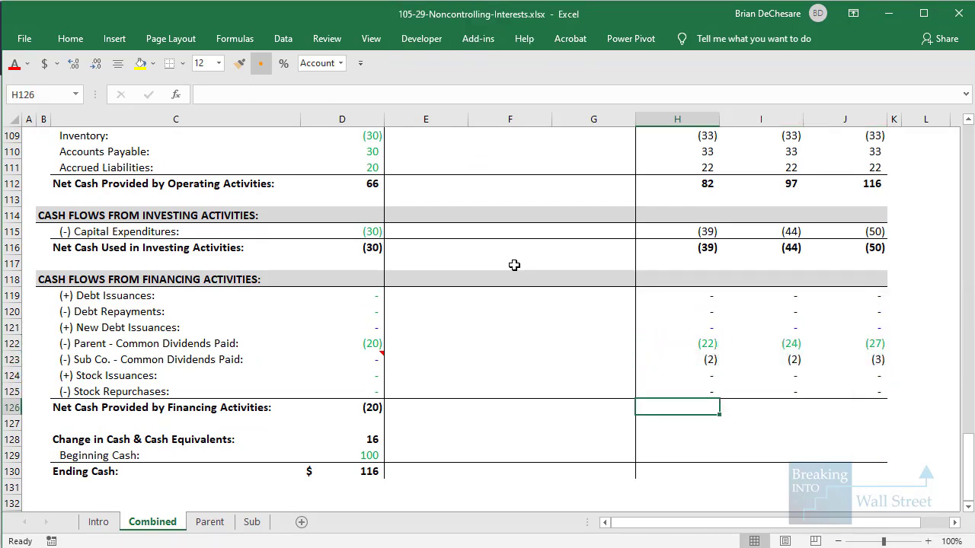
key(alt+=)
key(ctrl+Return)
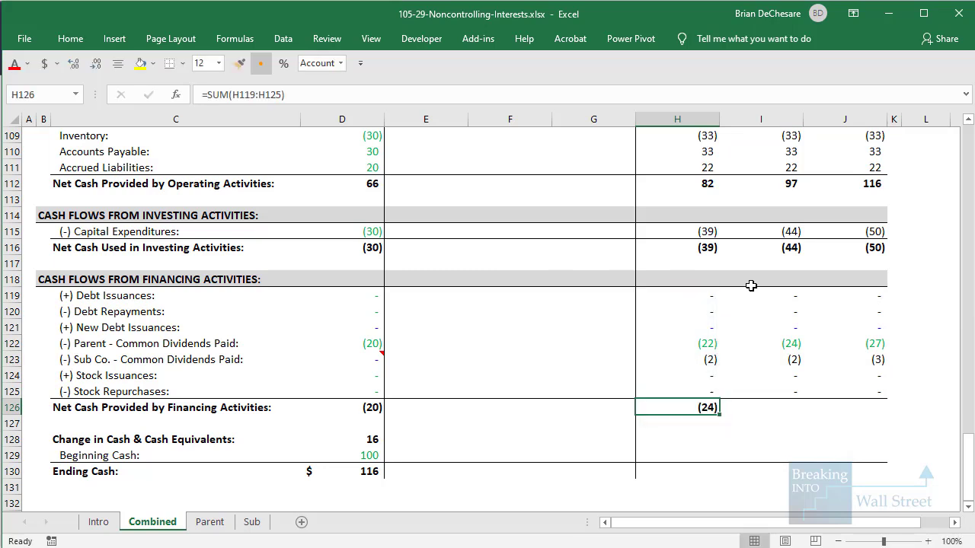
key(ctrl+c)
key(shift+Right)
key(shift+Right)
key(ctrl+v)
- Calculate the Year 2 Change in Cash & Cash Equivalents in H128 with =H112+H116+H126
key(Down)
key(Down)
text(=)
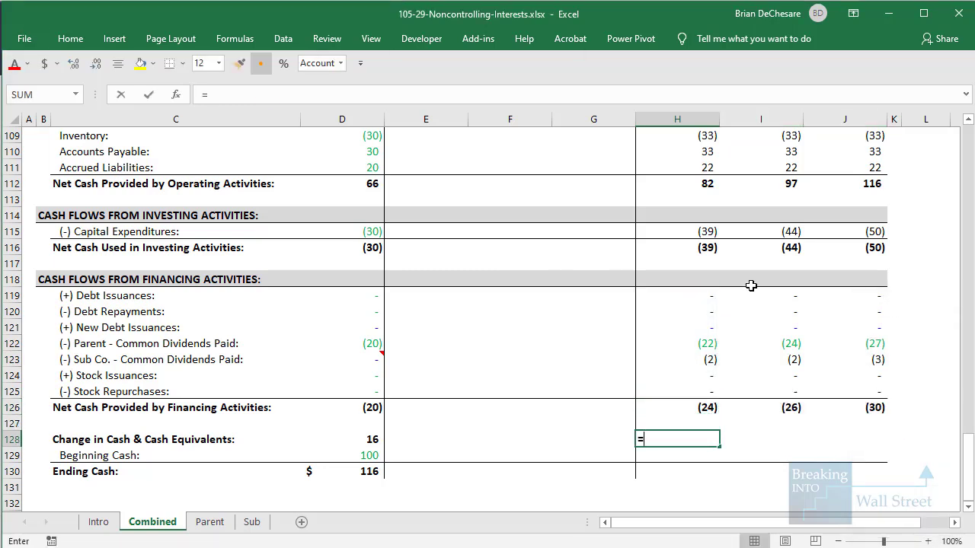
key(ctrl+Up)
key(ctrl+Up)
key(ctrl+Up)
key(ctrl+Up)
key(ctrl+Up)
text(+)
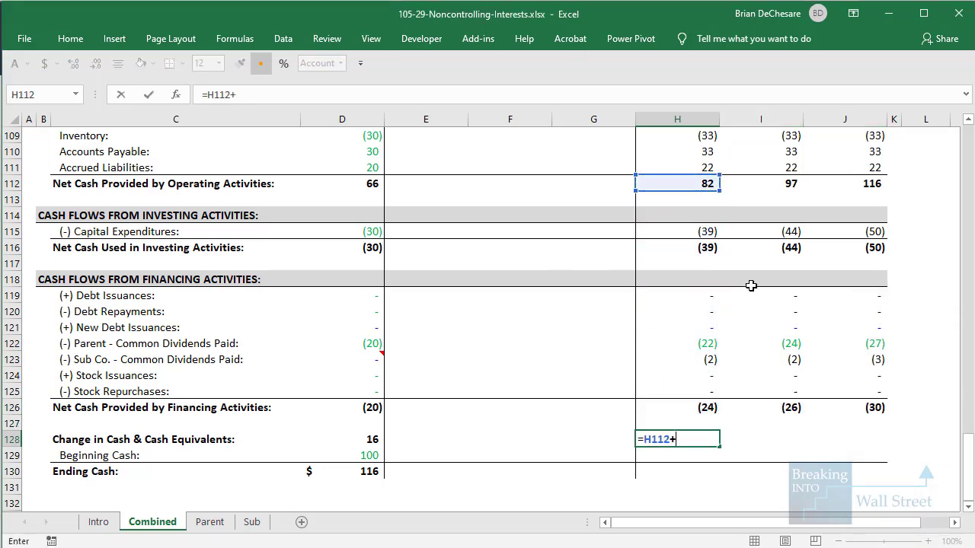
key(Up)
key(Up)
key(Up)
key(Up)
key(Up)
key(Up)
key(Up)
key(Up)
key(Up)
key(Up)
key(Up)
key(Up)
key(Up)
key(Down)
text(+)
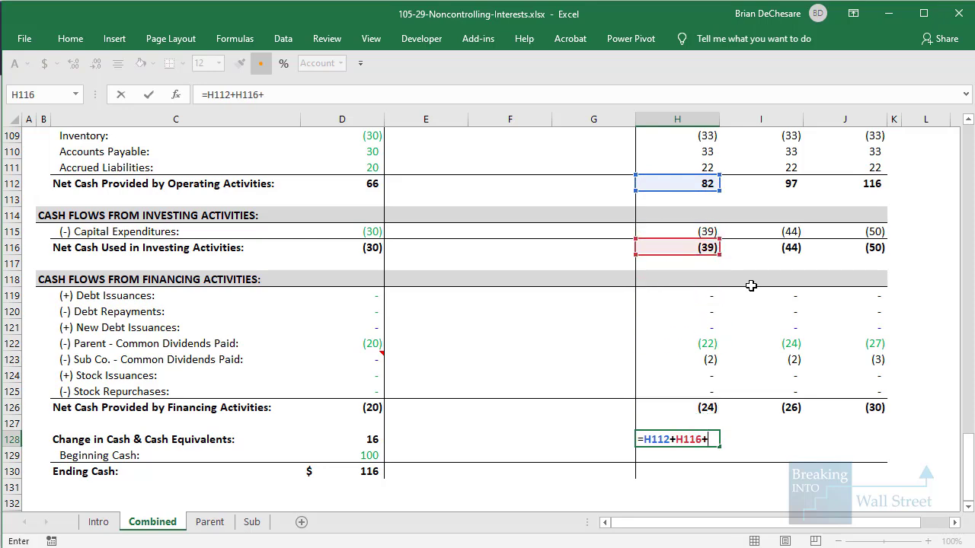
key(Up)
key(Up)
key(ctrl+Return)
- Link the Year 2 Beginning Cash in H129 to the post-deal Cash & Equivalents balance in G56
key(Down)
text(=)
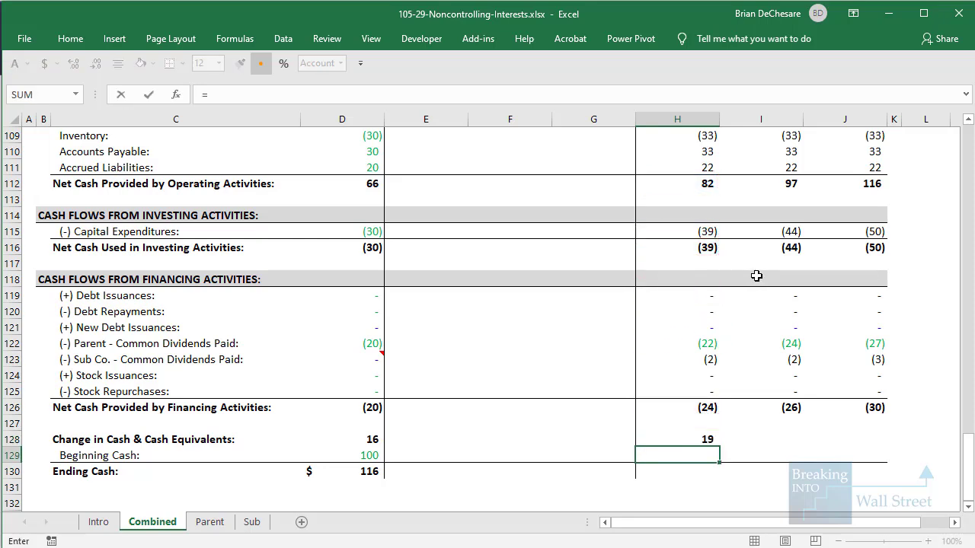
scroll(671, 350, up, 18)
scroll(608, 223, up, 2)
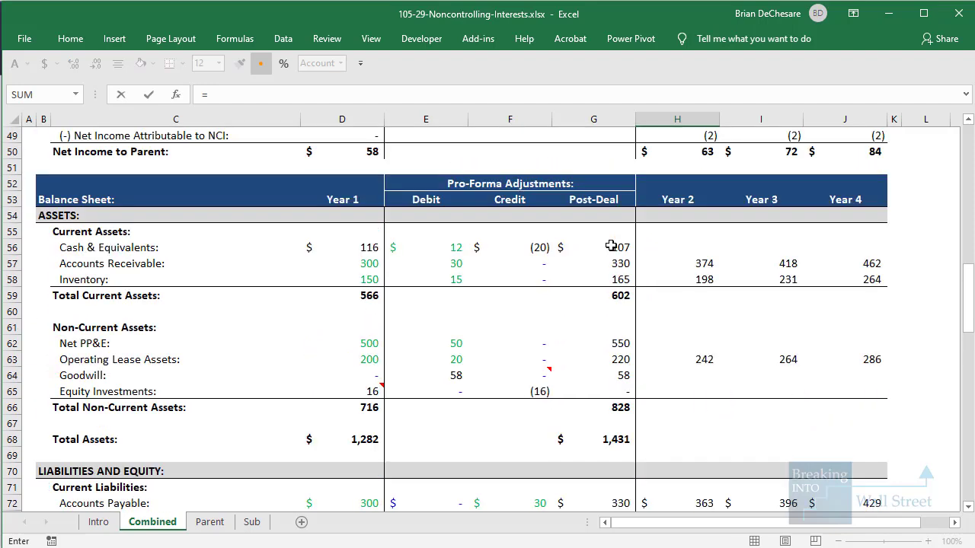
click(614, 246)
key(ctrl+Return)
- Sum the Year 2 change in cash and beginning cash to get Ending Cash in H130
key(Down)
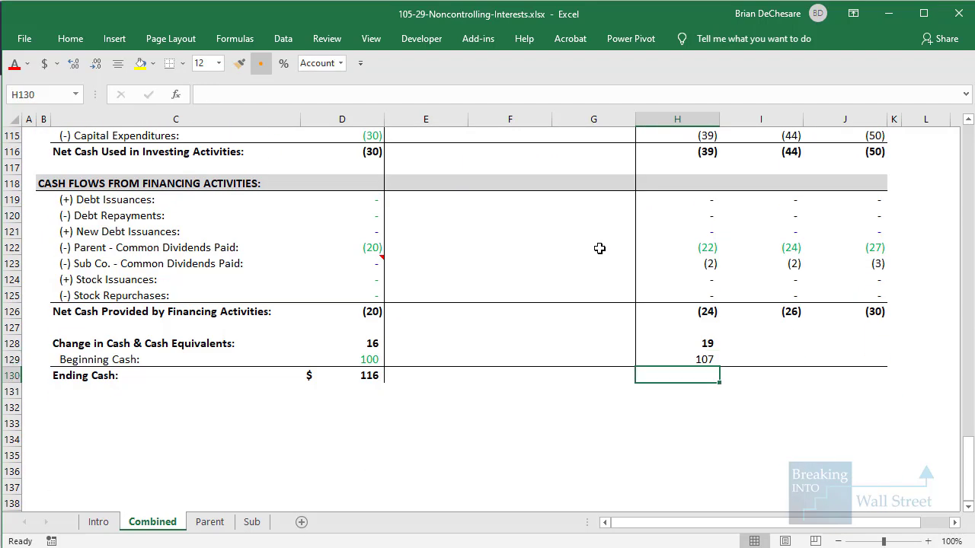
key(alt+equal)
key(Tab)
- Copy the Year 2 change in cash, beginning cash and ending cash formulas (H128:H130) across to Years 3 and 4
key(Up)
key(Left)
key(Up)
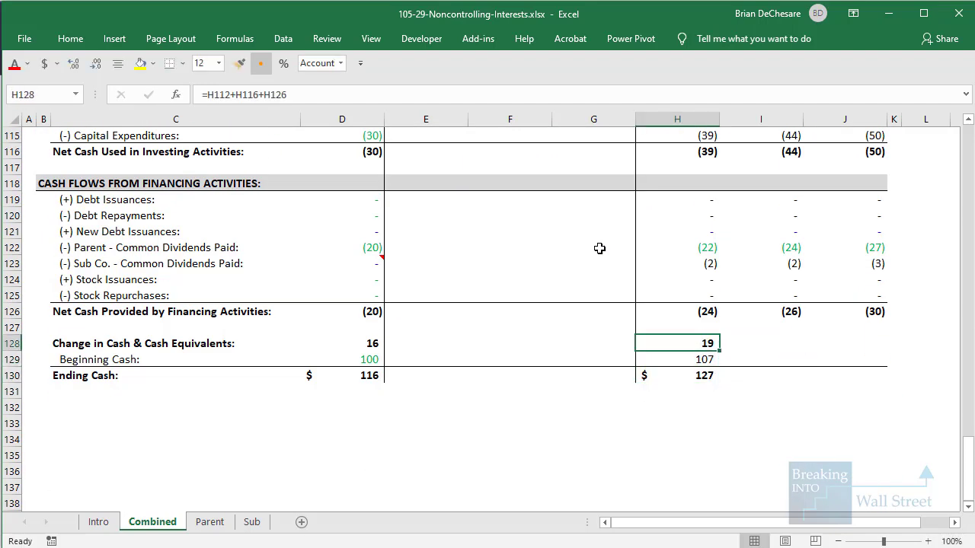
key(shift+Down)
key(shift+Down)
key(ctrl+c)
key(shift+Right)
key(shift+Right)
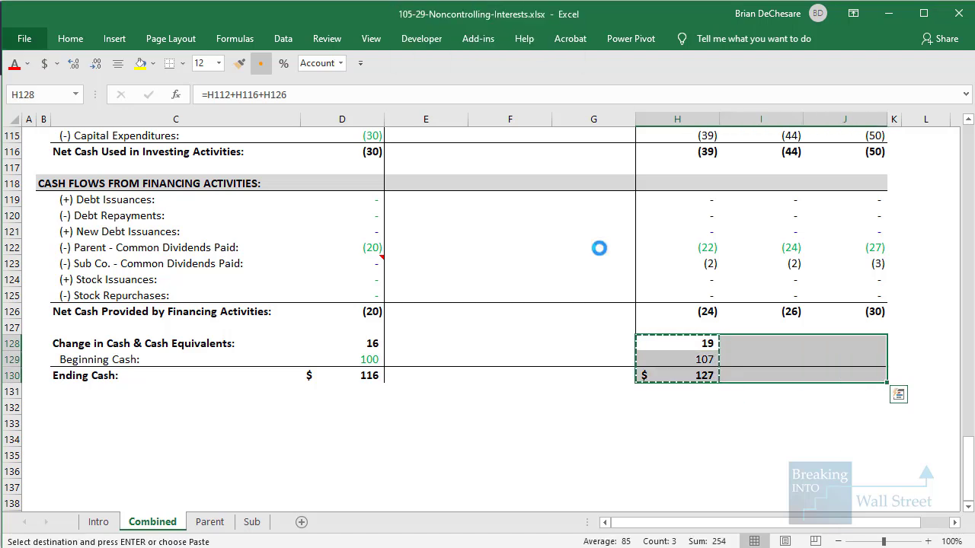
key(Return)
key(Escape)
key(shift+Left)
key(shift+Left)
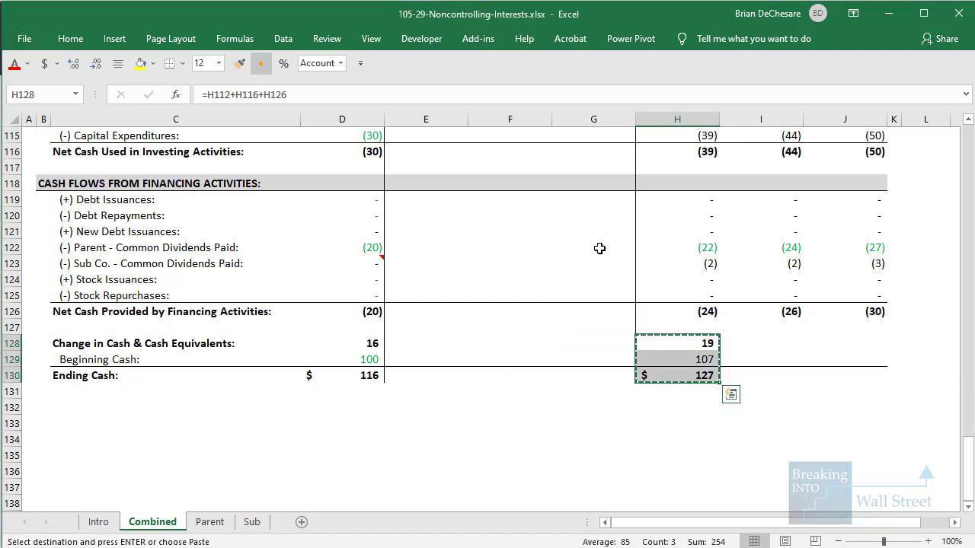
key(shift+Right)
key(shift+Right)
key(ctrl+v)
- Set the Year 3 Beginning Cash in I129 to the prior year's Ending Cash with =H130
key(Down)
key(Right)
text(=H56)
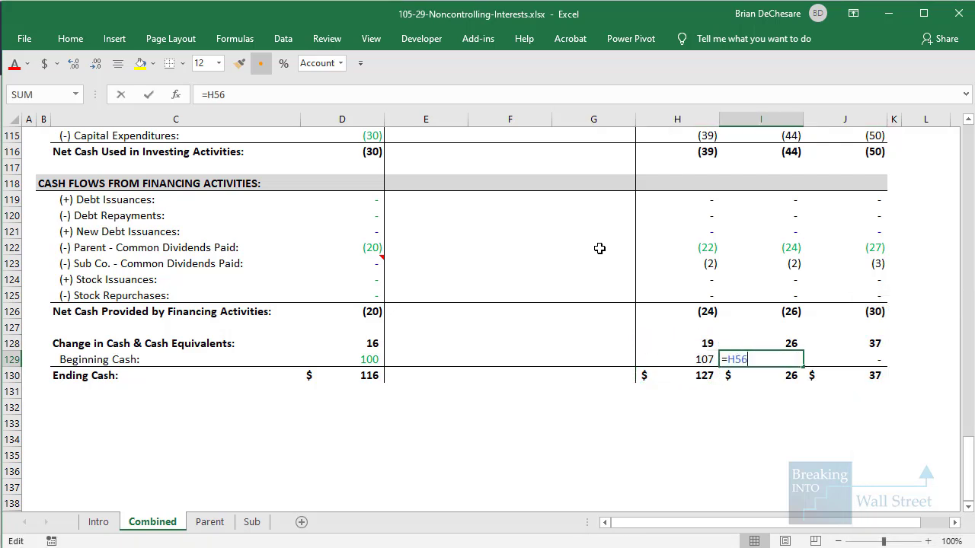
key(BackSpace)
key(BackSpace)
key(BackSpace)
key(Left)
key(Down)
key(ctrl+Return)
- Copy the Year 3 Beginning Cash formula to Year 4 in J129
key(ctrl+c)
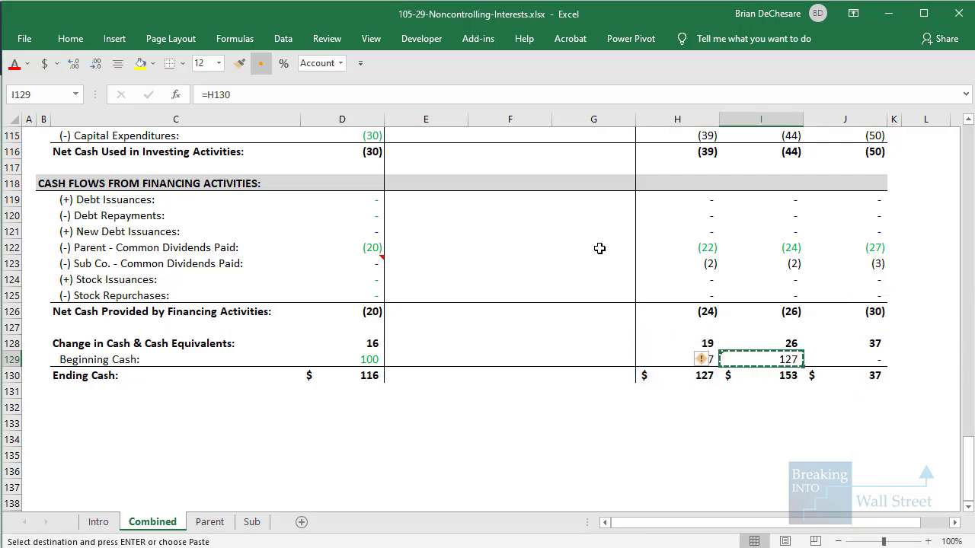
key(Right)
key(Return)
key(Left)
key(Up)
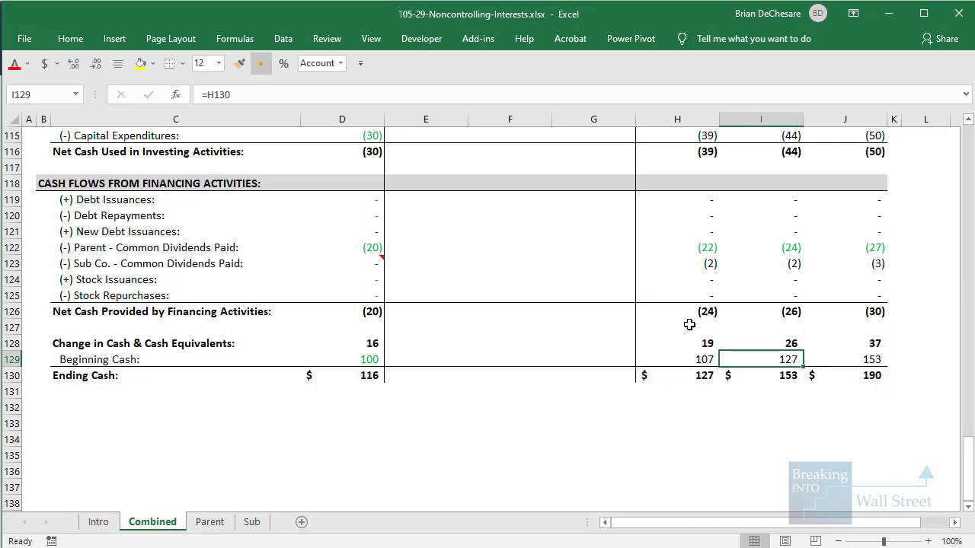
- Examine the projected combined balance sheet for already filled rows, including receivables, inventory, operating lease assets and lease liabilities
scroll(689, 326, up, 20)
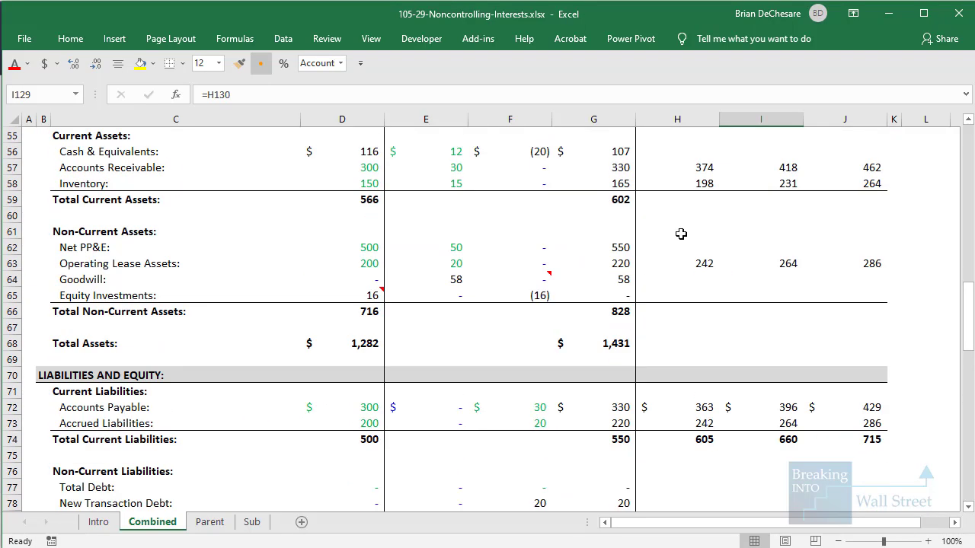
scroll(681, 234, up, 2)
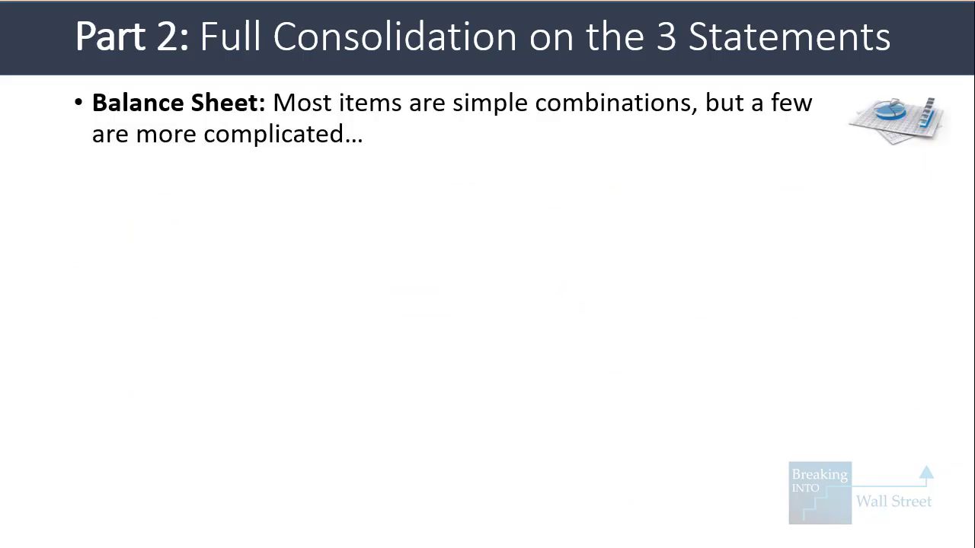
key(alt+Tab)
scroll(838, 229, down, 1)
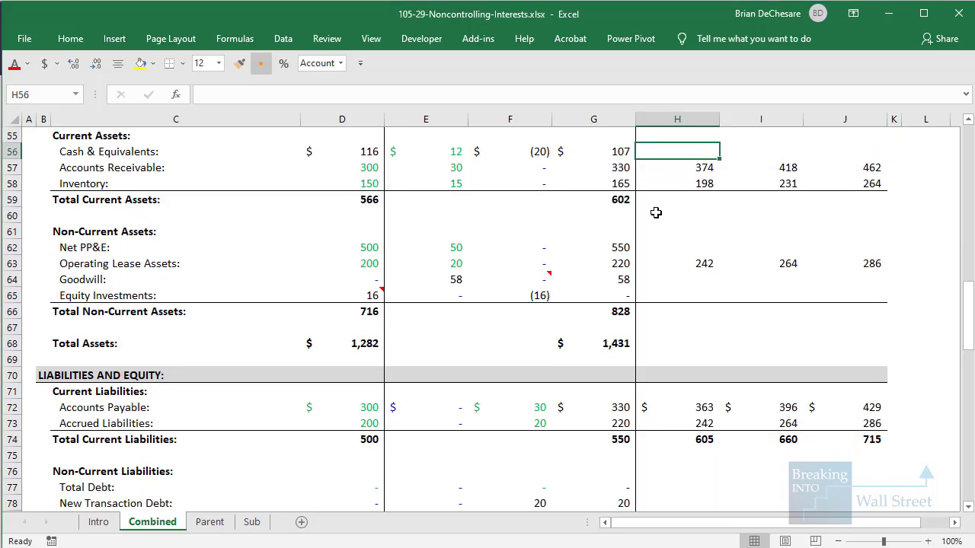
drag(705, 184, 852, 164)
drag(697, 260, 851, 247)
scroll(770, 297, down, 3)
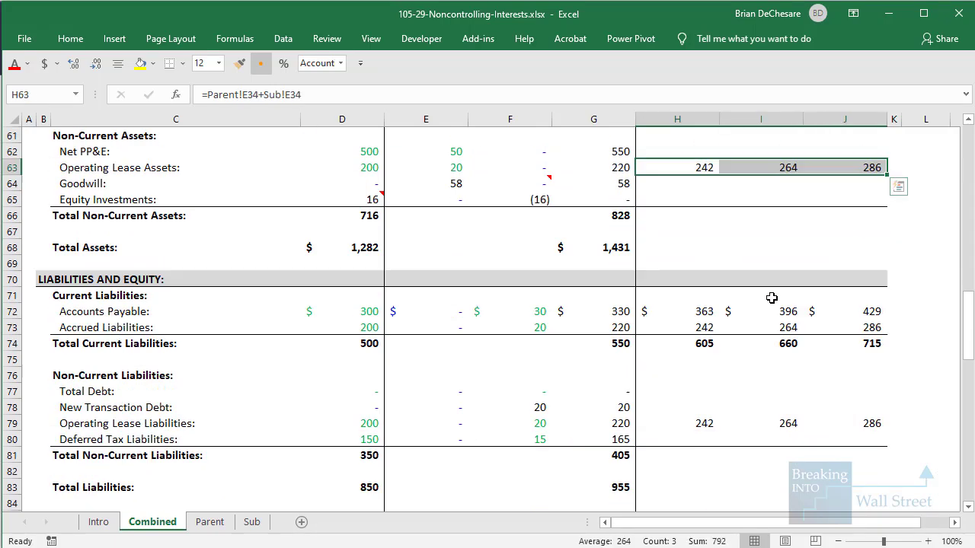
drag(686, 373, 872, 373)
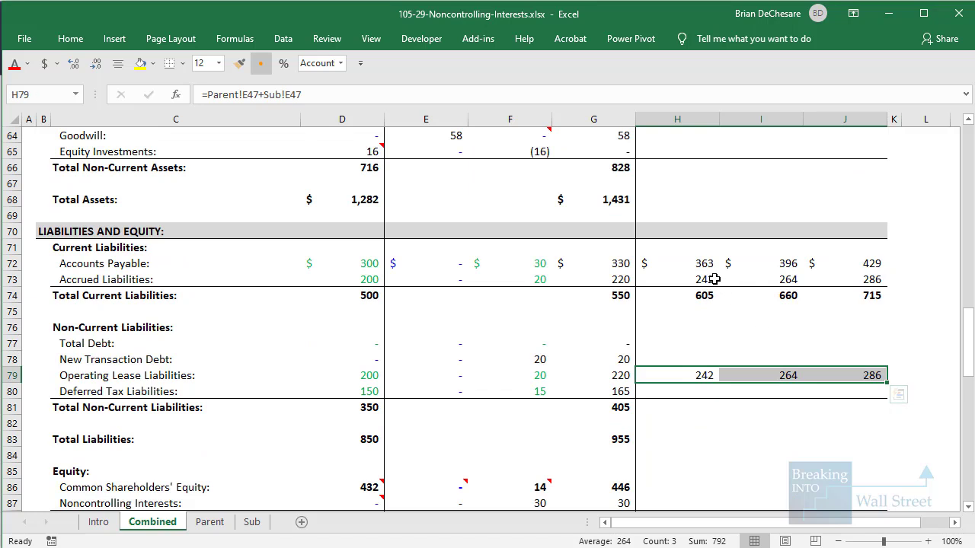
- Review the projected Year 2 to 4 liabilities from Accounts Payable to Operating Lease Liabilities and the empty debt rows
drag(701, 265, 862, 376)
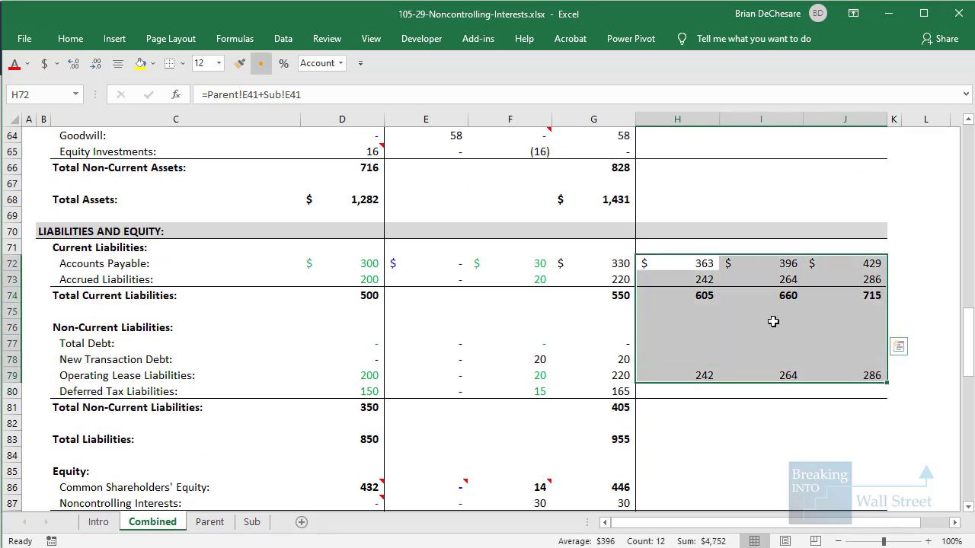
scroll(769, 324, down, 2)
click(667, 243)
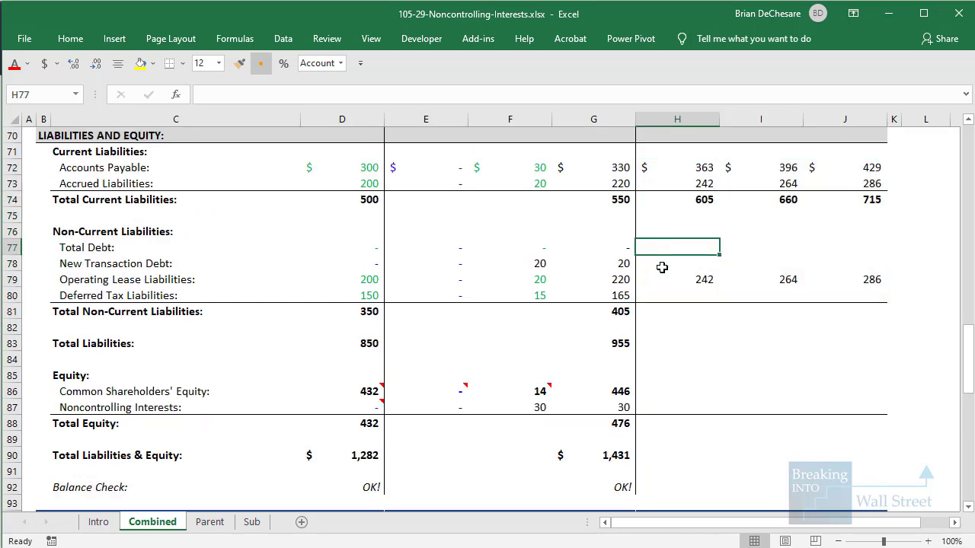
scroll(678, 314, up, 7)
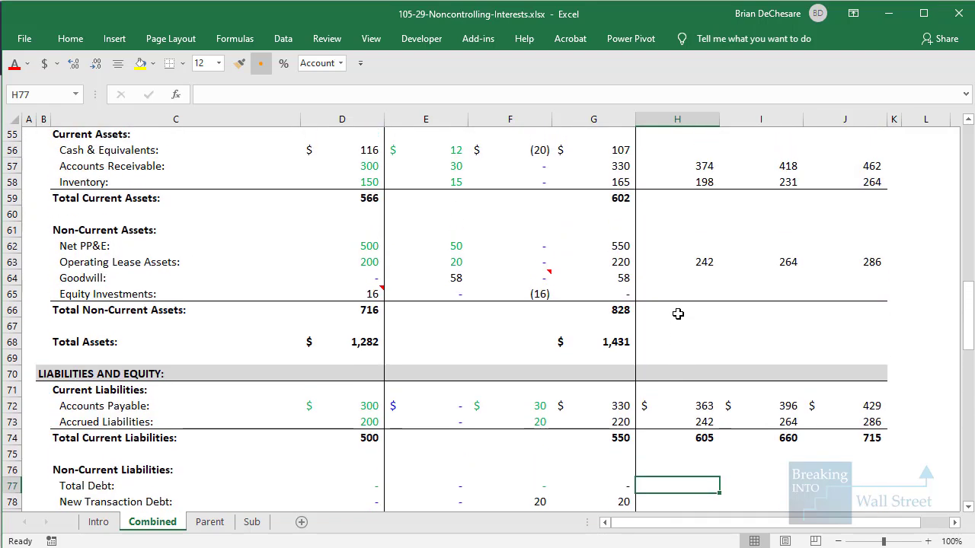
- Link Year 2 Cash & Equivalents in H56 to Ending Cash with =H130 and copy it across to Years 3 and 4
click(680, 252)
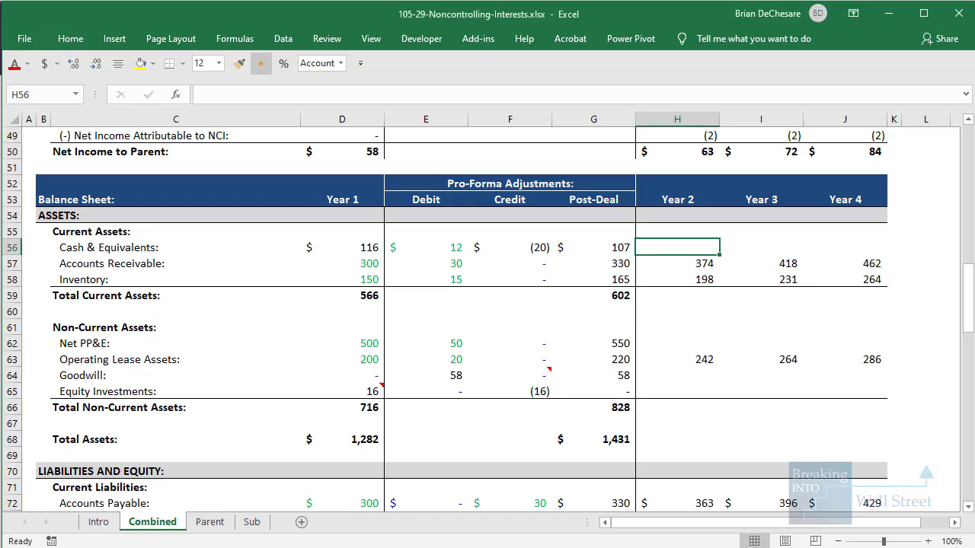
text(=)
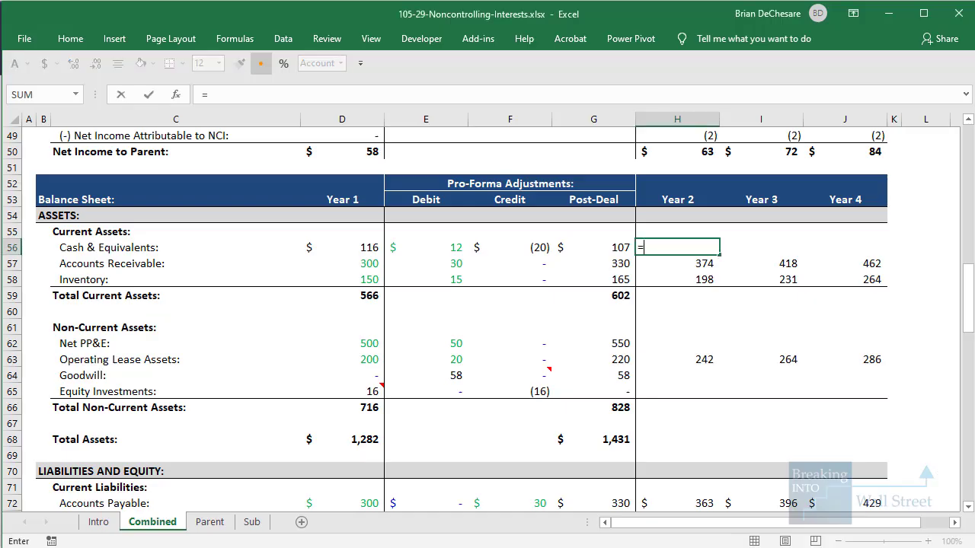
scroll(538, 418, down, 20)
scroll(693, 388, down, 3)
click(674, 326)
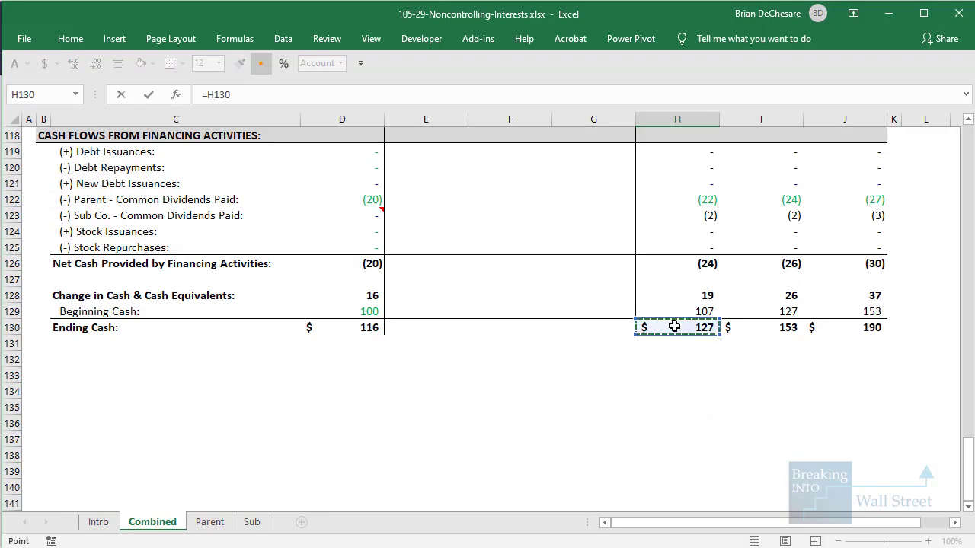
key(ctrl+Return)
key(ctrl+c)
key(shift+Right)
key(shift+Right)
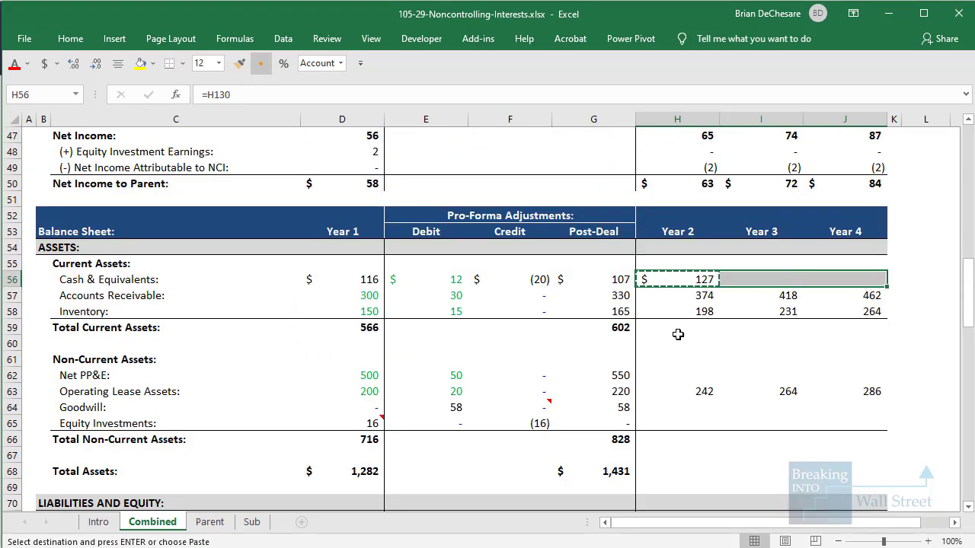
key(ctrl+v)
- Total the Year 2 current assets in H59 with =SUM(H56:H58) and copy the formula across to Years 3 and 4
click(678, 335)
key(alt+equal)
key(ctrl+Return)
key(ctrl+c)
key(shift+Right)
key(shift+Right)
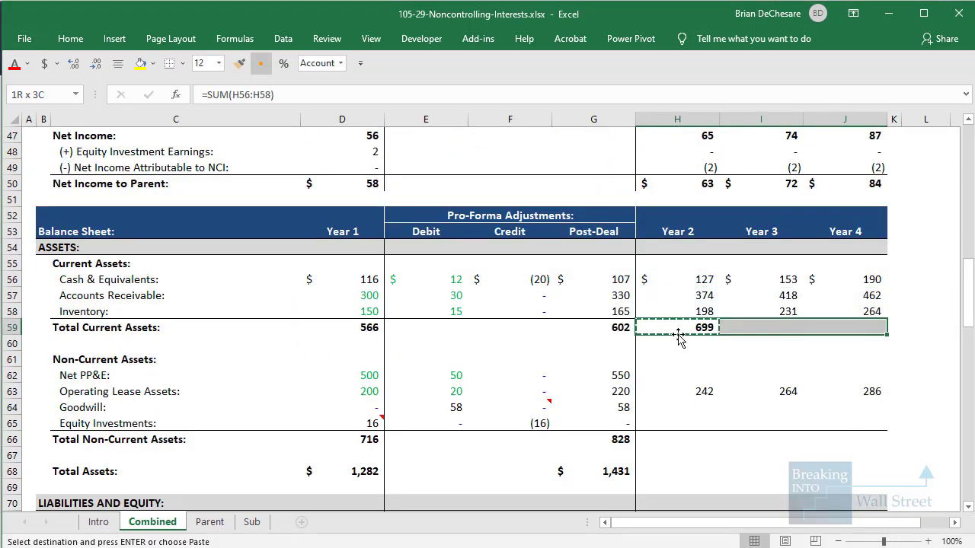
key(ctrl+alt+v)
key(Return)
- Examine the non-current asset rows from Net PP&E to Equity Investments (rows 62 to 65) for cells still to project
key(Down)
key(Down)
key(Down)
scroll(660, 348, down, 2)
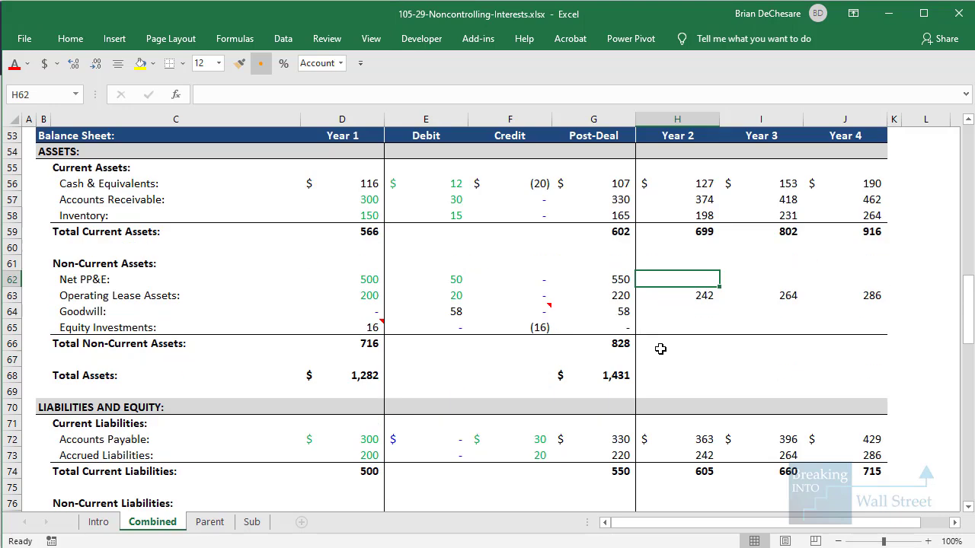
key(shift+Down)
key(shift+space)
key(shift+Down)
key(shift+Down)
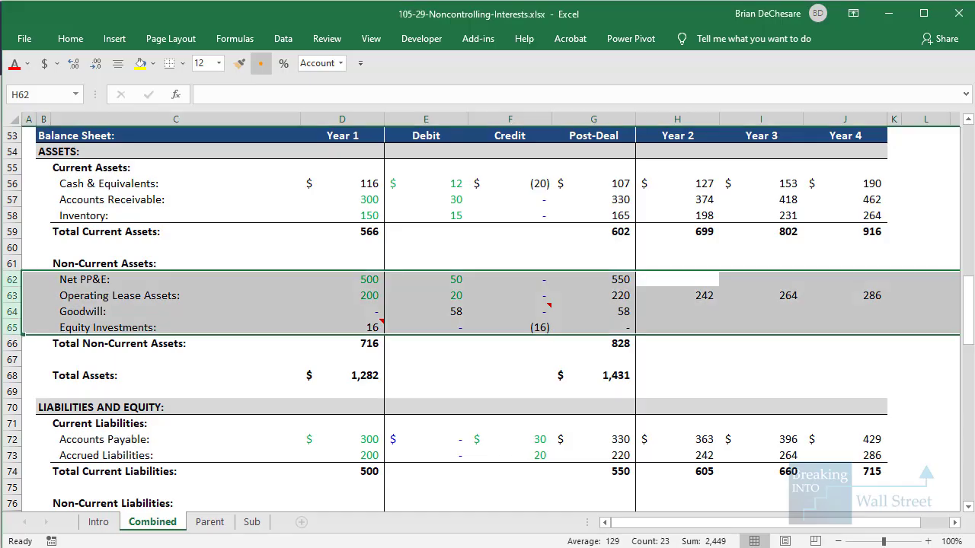
click(593, 280)
- Calculate Year 2 Net PP&E in H62 from the post-deal balance, D&A and capital expenditures with =G62-H99-H115
click(677, 280)
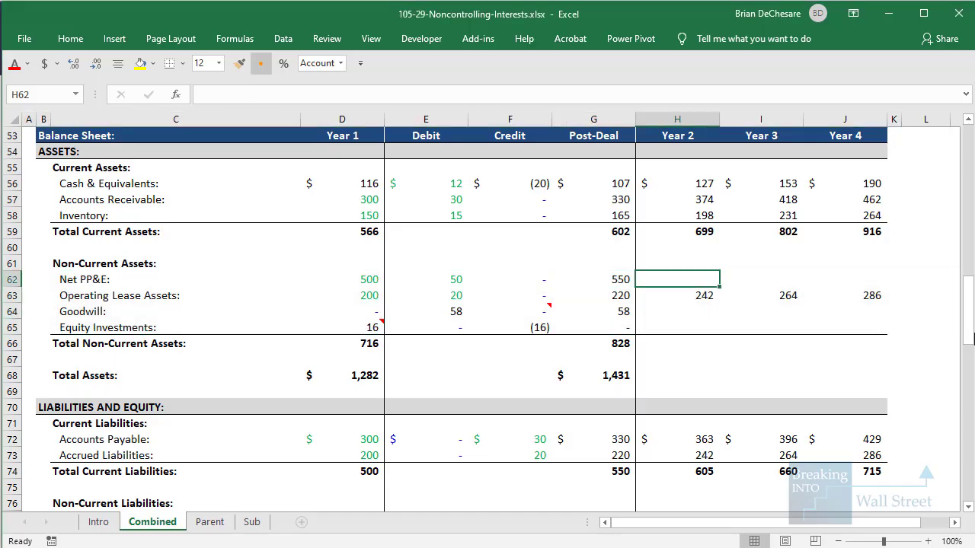
scroll(567, 237, down, 1)
click(568, 238)
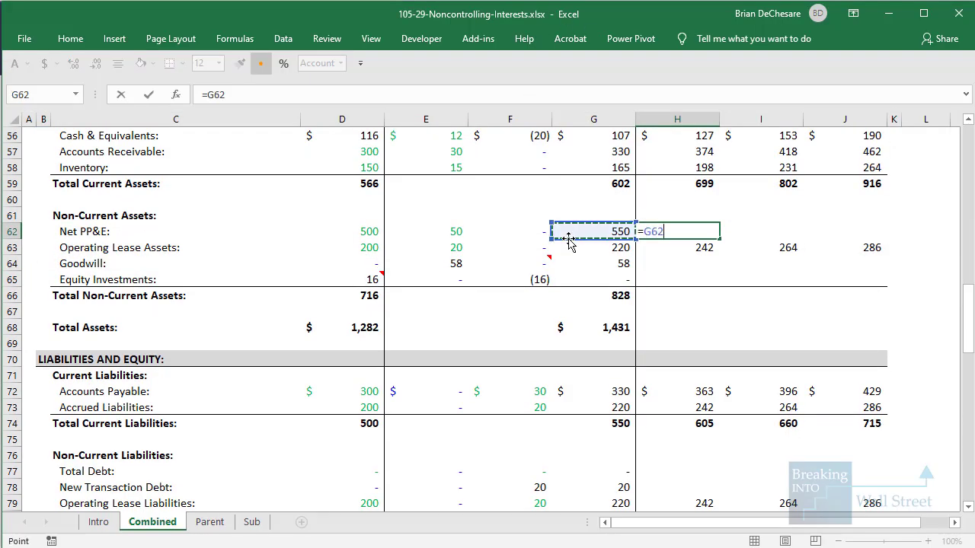
text(-)
scroll(575, 327, down, 10)
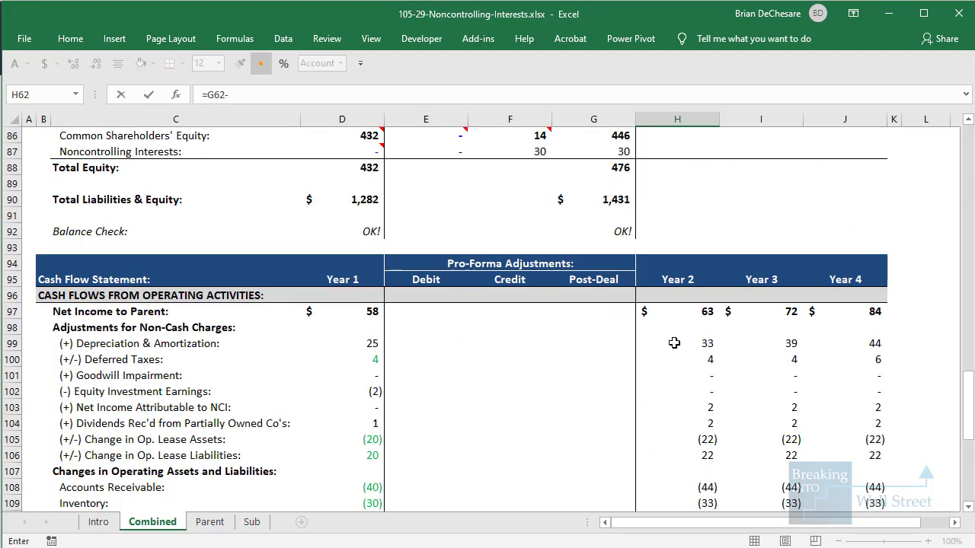
click(674, 343)
text(-)
scroll(676, 343, down, 4)
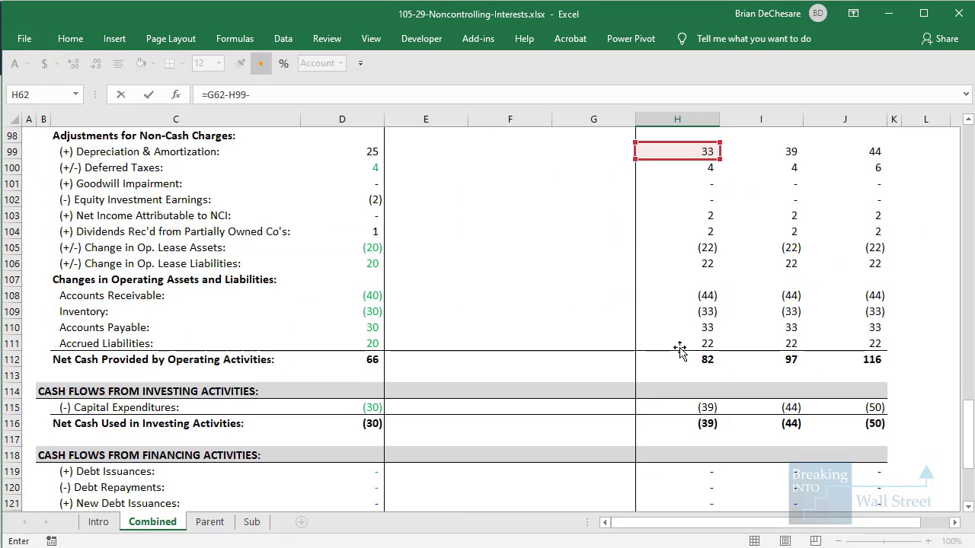
click(705, 409)
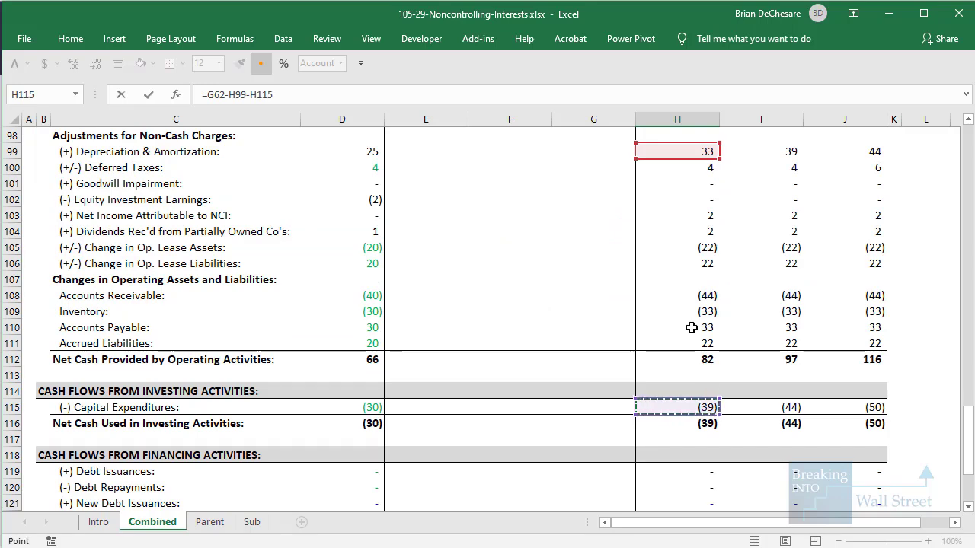
scroll(690, 323, up, 3)
key(ctrl+Return)
- Copy the Year 2 Net PP&E formula across to Years 3 and 4 as formulas only
key(ctrl+c)
key(shift+Right)
key(shift+Right)
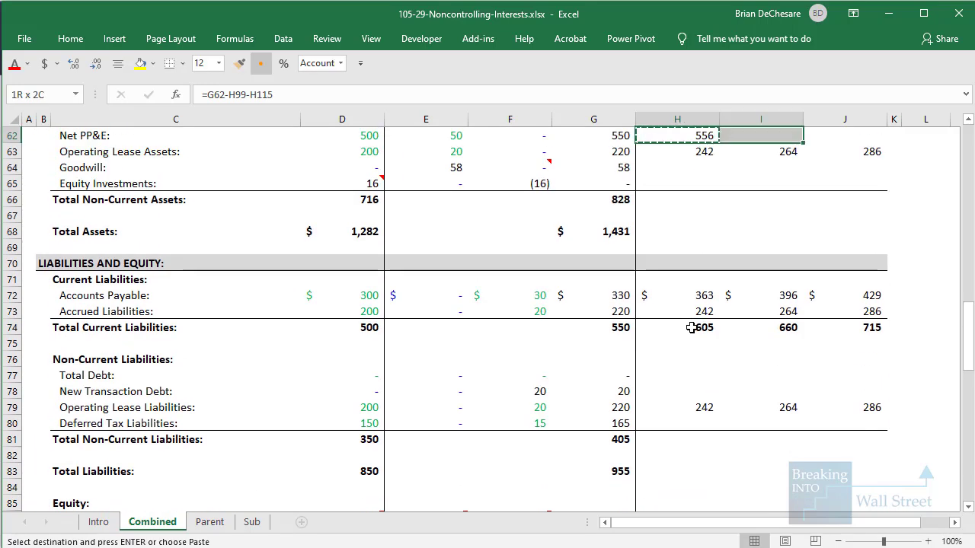
key(ctrl+alt+v)
key(Return)
- Set Year 2 Goodwill in H64 to the prior balance less Goodwill Impairment with =G64-H101 and copy it to Years 3 and 4
key(Down)
key(Down)
text(=)
key(Left)
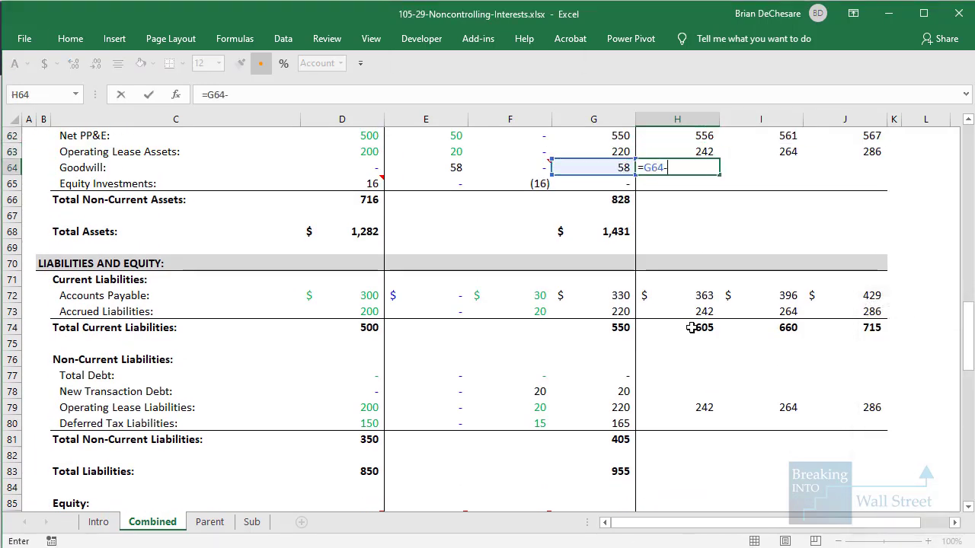
text(-)
scroll(677, 265, down, 10)
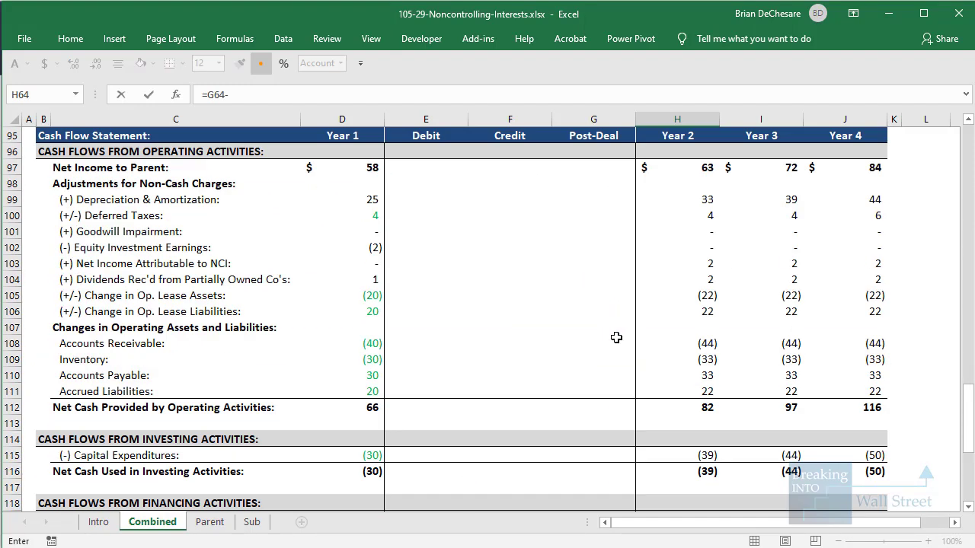
click(704, 234)
key(ctrl+Return)
key(ctrl+c)
key(shift+Right)
key(shift+Right)
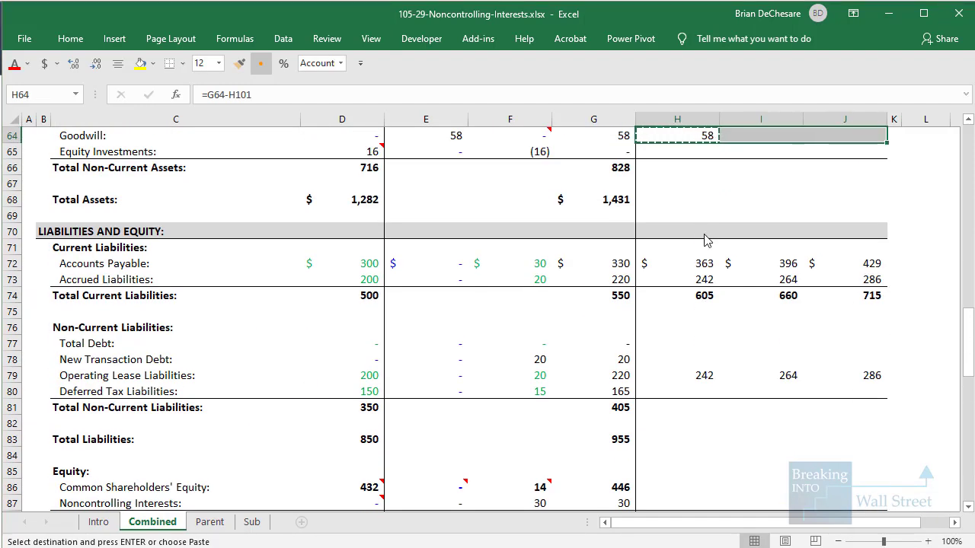
key(Return)
- Enter Year 2 Equity Investments in H65 as =G65-H102-IF(H30<Min_Pct,H104,0), deducting dividends received only when ownership is below the minimum
text(=)
key(Left)
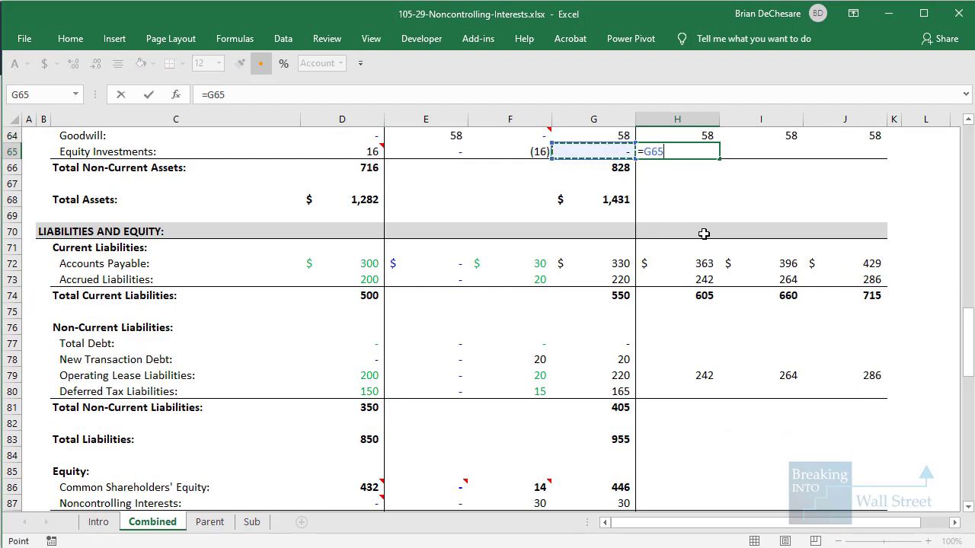
text(-)
scroll(704, 234, down, 9)
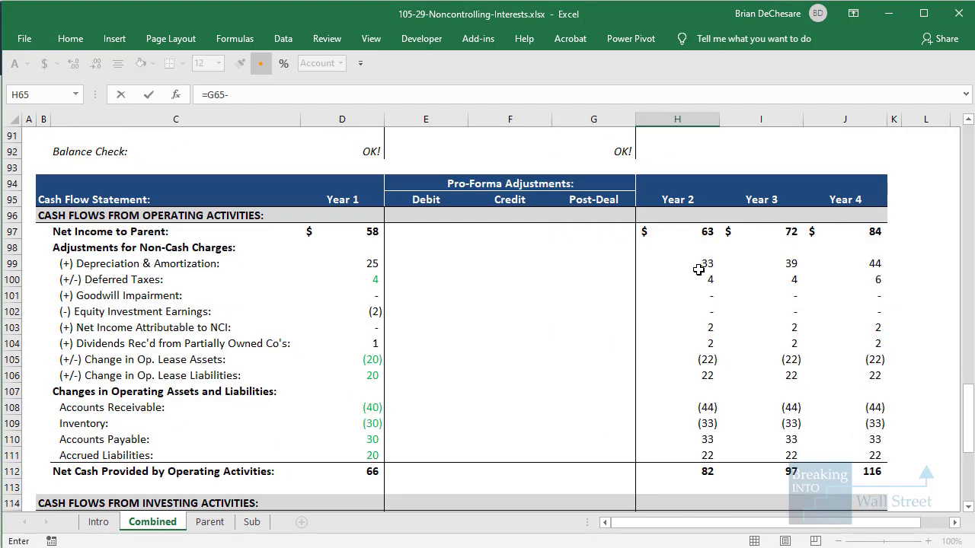
click(689, 310)
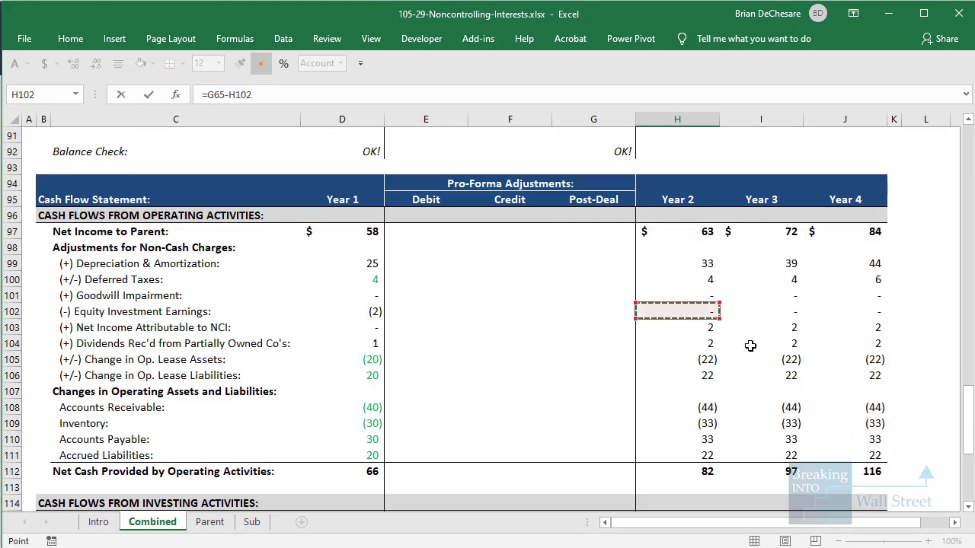
text(-IF()
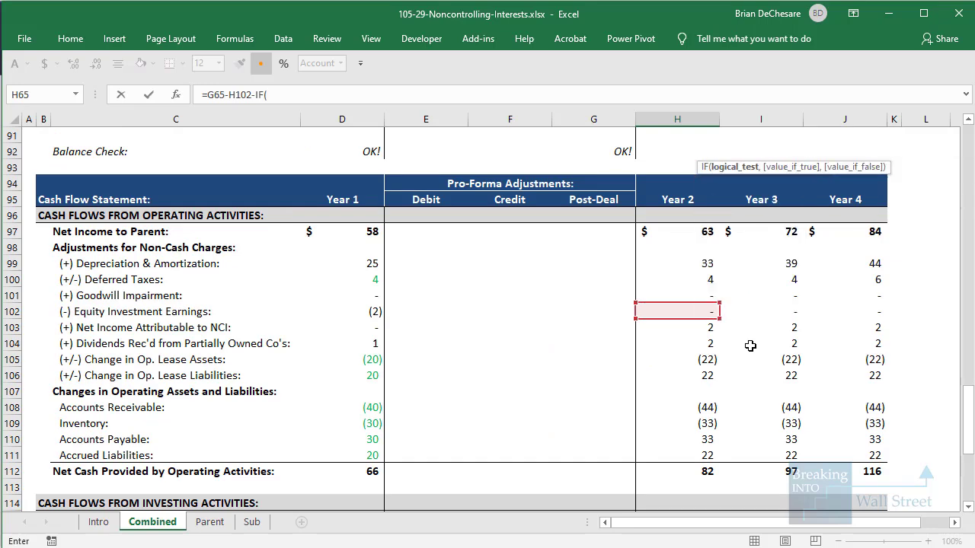
scroll(751, 346, up, 20)
click(675, 265)
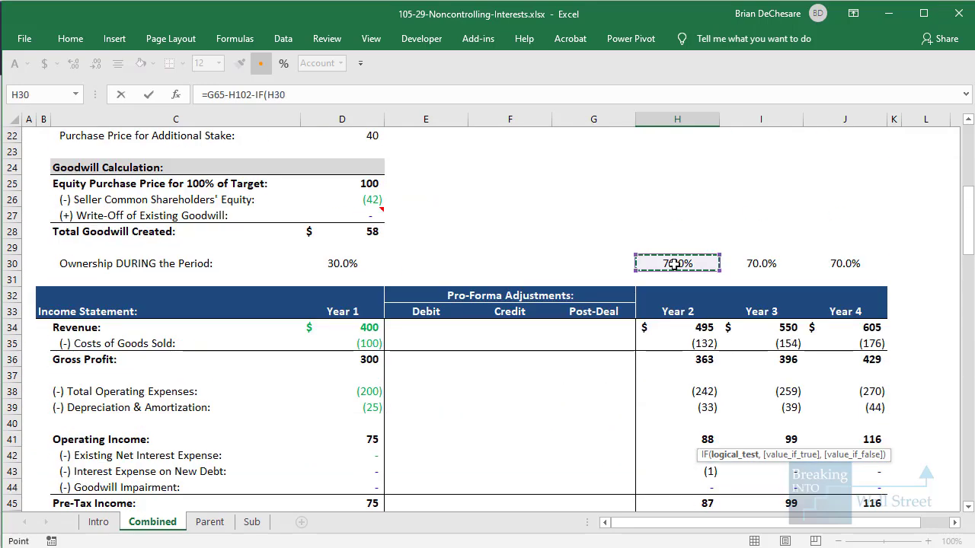
text(<Min)
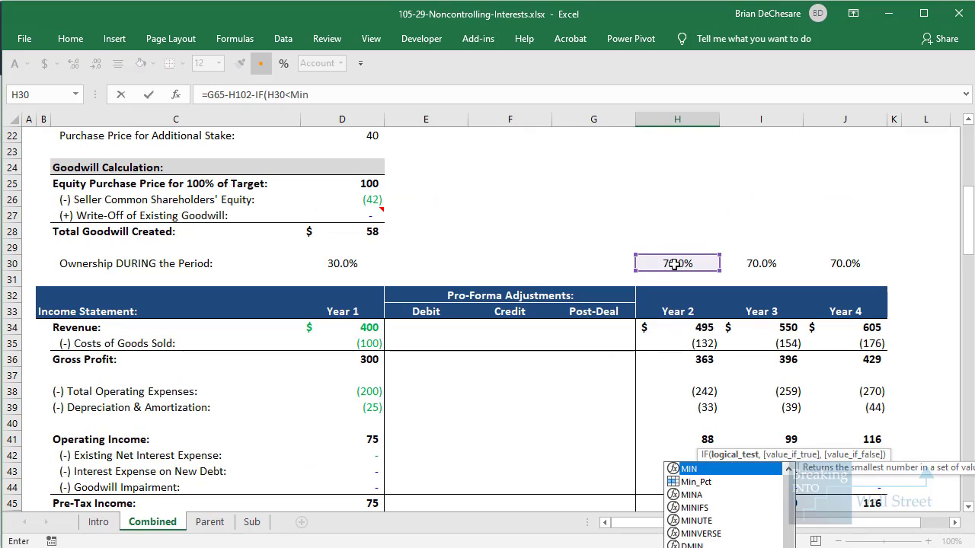
key(Tab)
text(,)
scroll(661, 302, down, 20)
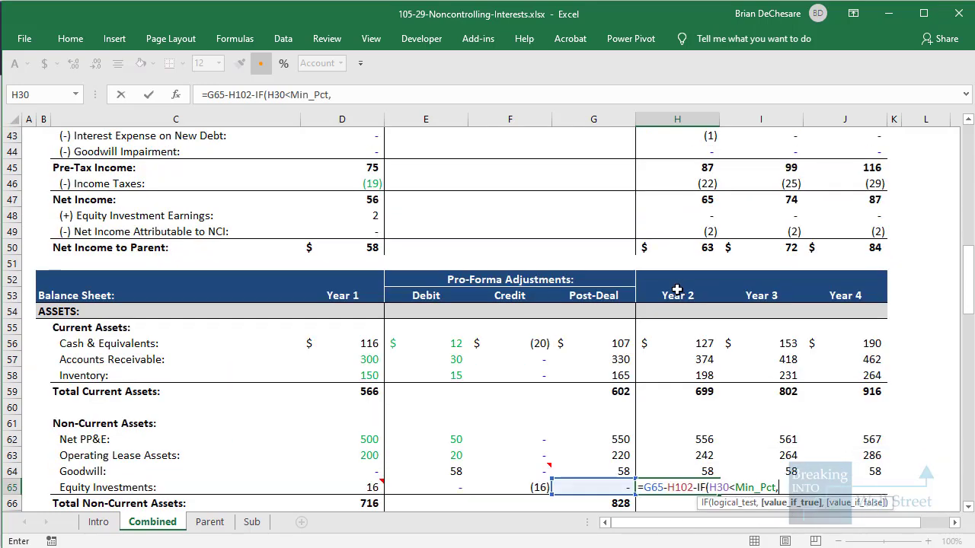
scroll(661, 303, down, 1)
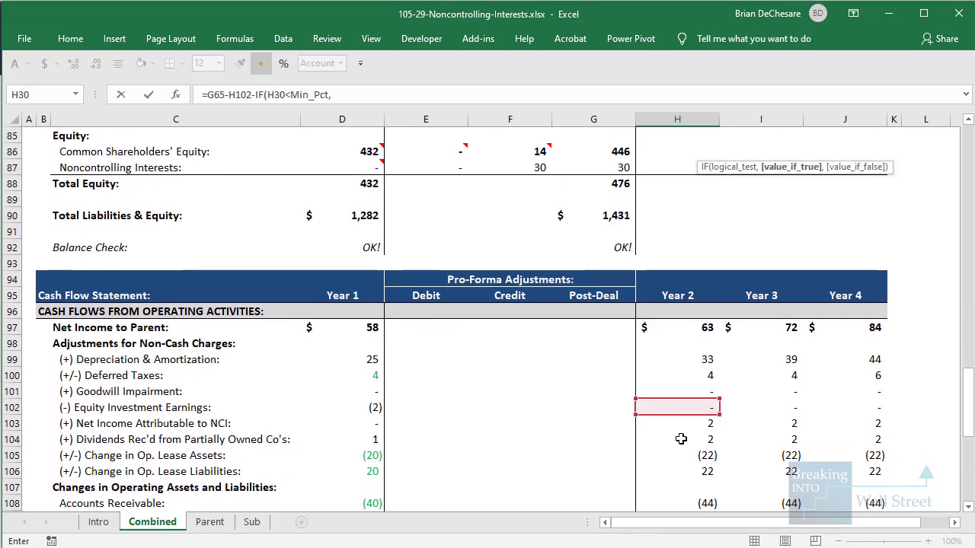
click(681, 439)
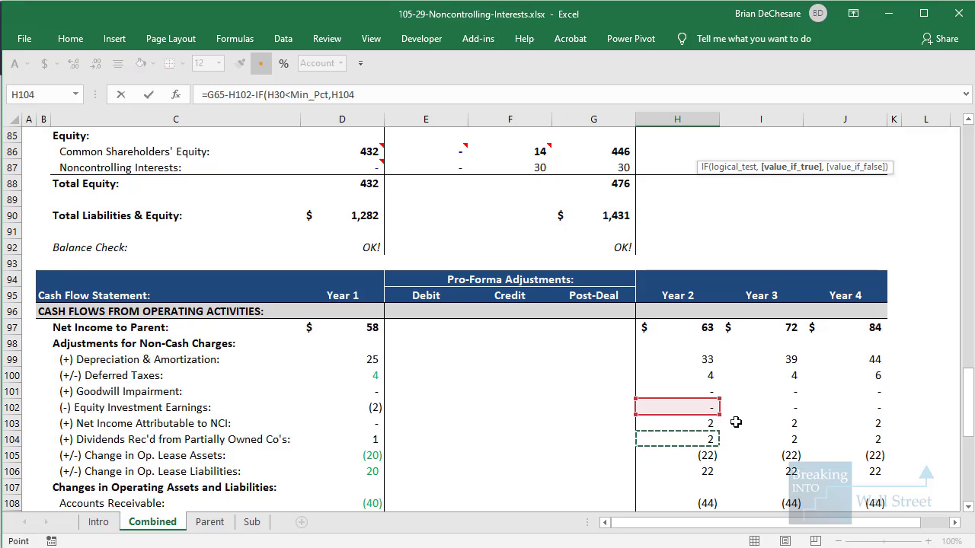
text(,0))
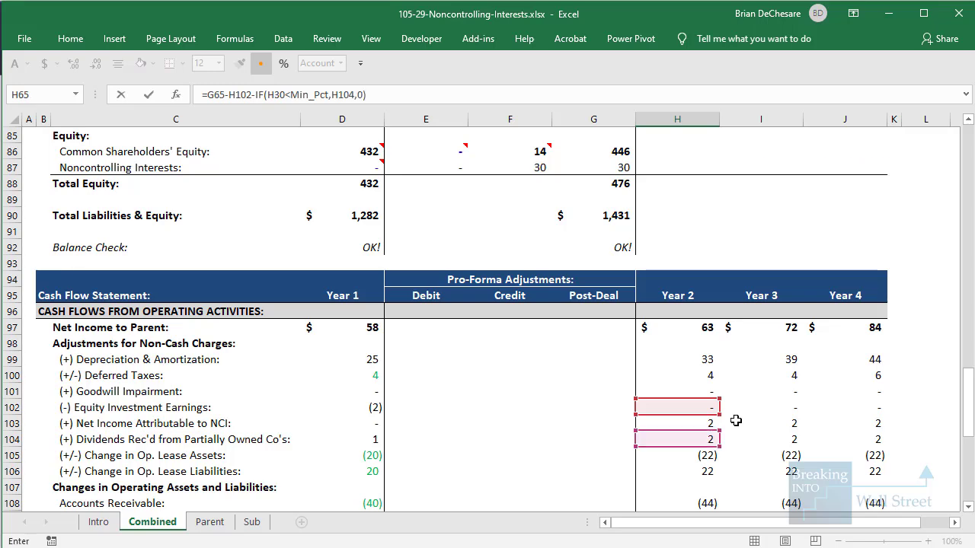
key(ctrl+Return)
- Copy the Year 2 Equity Investments formula across to Years 3 and 4 as formulas only
scroll(735, 420, up, 2)
key(ctrl+c)
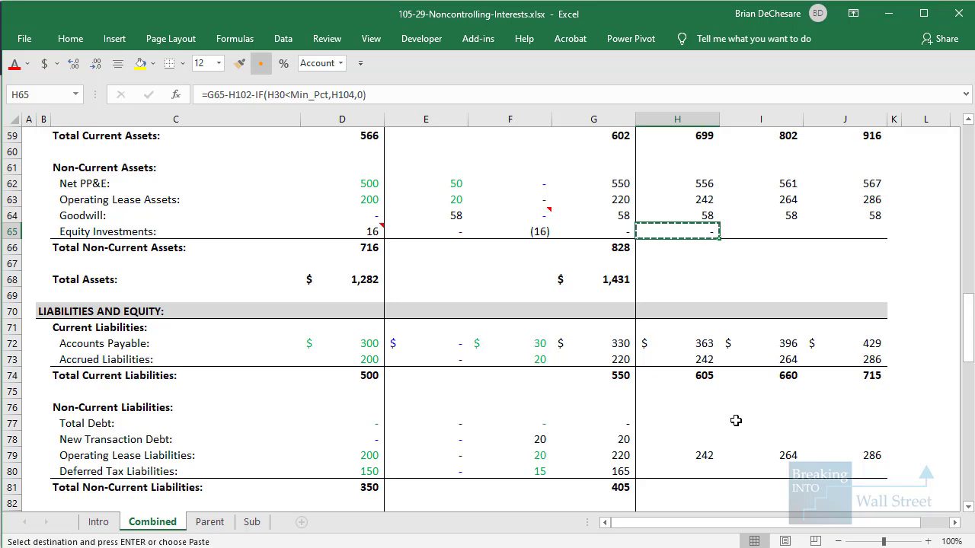
key(shift+Right)
key(shift+Right)
key(alt+e)
key(s)
key(Return)
key(Down)
key(Escape)
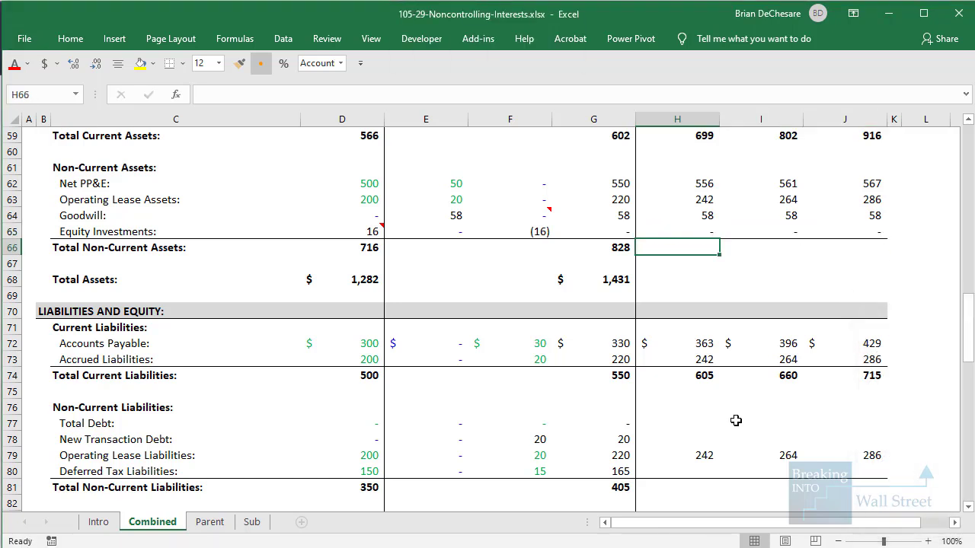
- Total the Year 2 non-current assets in H66 with =SUM(H62:H65) and copy the formula across to Years 3 and 4
key(alt+equal)
key(ctrl+Return)
key(ctrl+c)
key(shift+Right)
key(shift+Right)
key(ctrl+v)
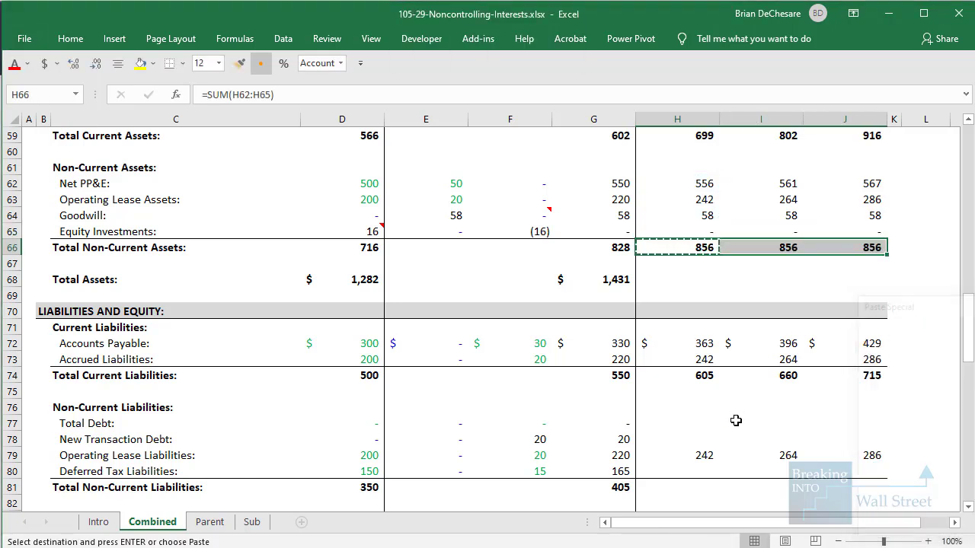
- Copy the post-deal Total Assets formula from G68 into H68:J68 as formulas only
key(Down)
key(Down)
key(Left)
key(ctrl+c)
key(Right)
key(shift+Right)
key(shift+Right)
key(alt+e)
key(s)
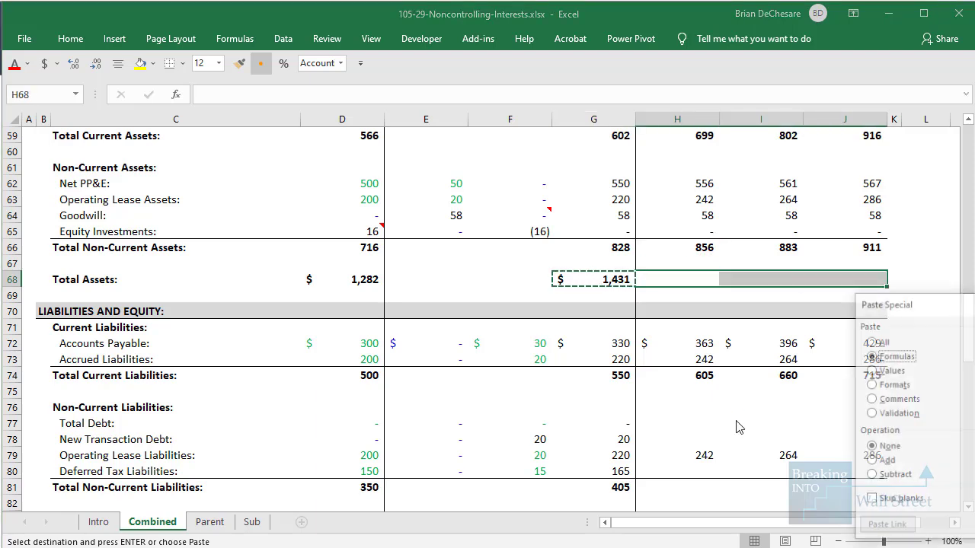
key(Return)
key(Escape)
- Review the already filled Year 2 to 4 current liabilities from Accounts Payable to Total Current Liabilities
scroll(692, 333, up, 1)
scroll(747, 392, down, 4)
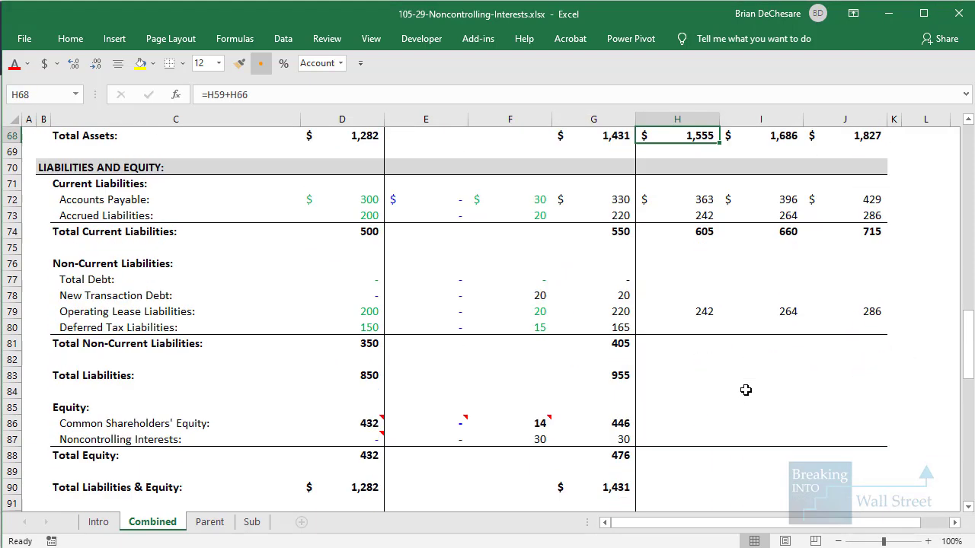
click(677, 244)
drag(685, 201, 847, 239)
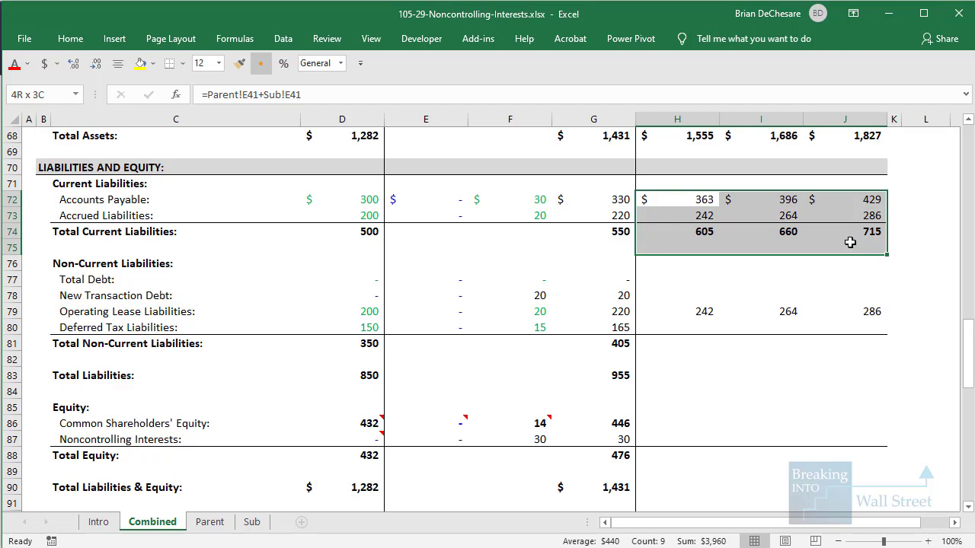
- Calculate Year 2 Total Debt in H77 as =G77+H119+H120, adding debt issuances and repayments to the post-deal balance
click(681, 294)
click(680, 279)
scroll(680, 279, down, 1)
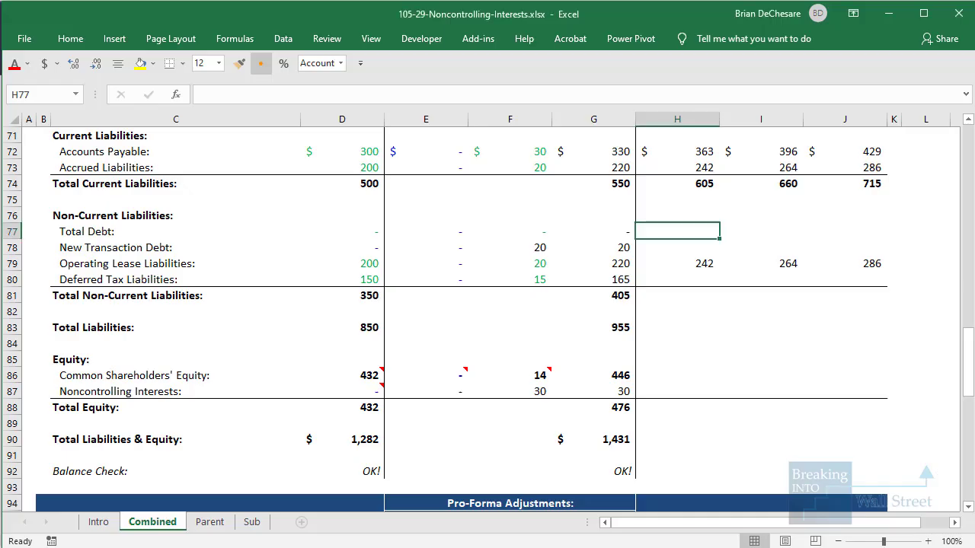
text(=)
click(593, 231)
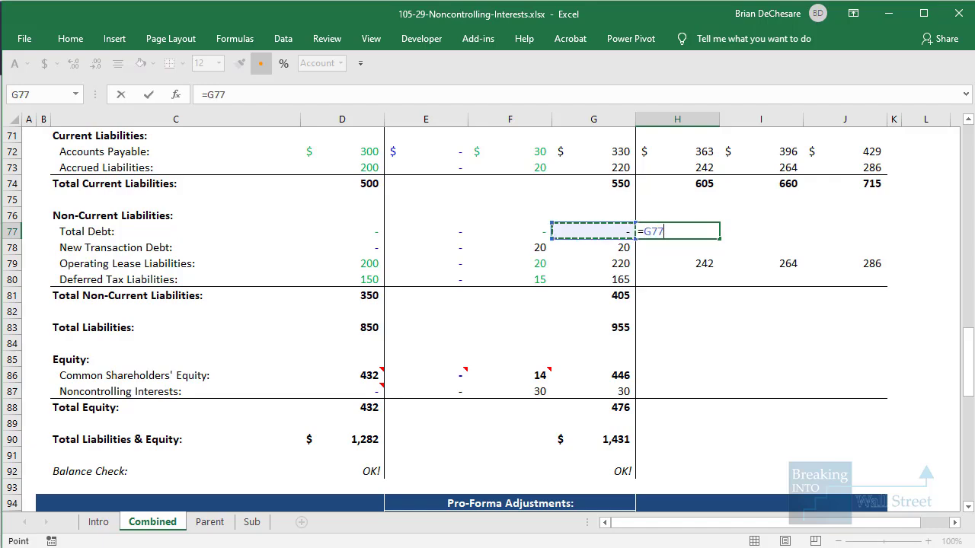
text(+)
scroll(790, 362, down, 12)
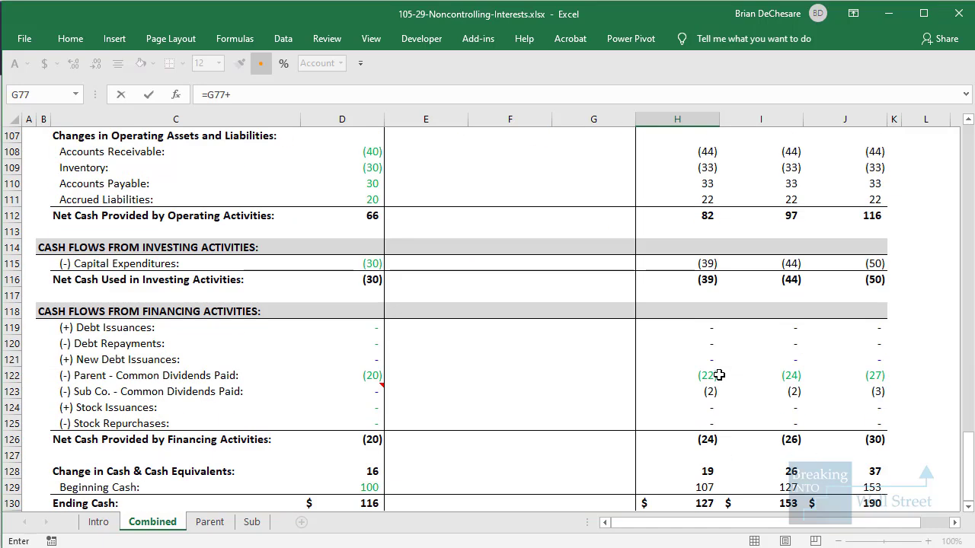
click(689, 326)
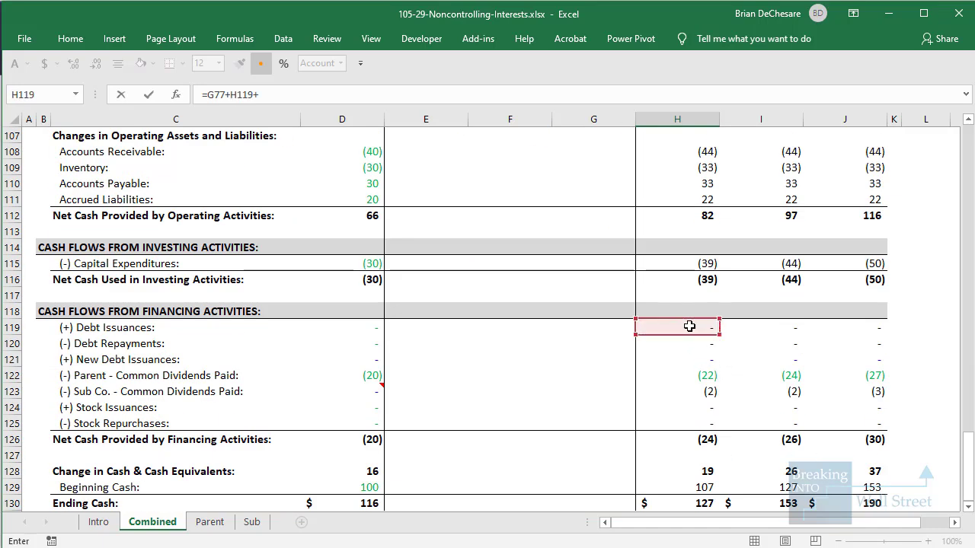
click(702, 342)
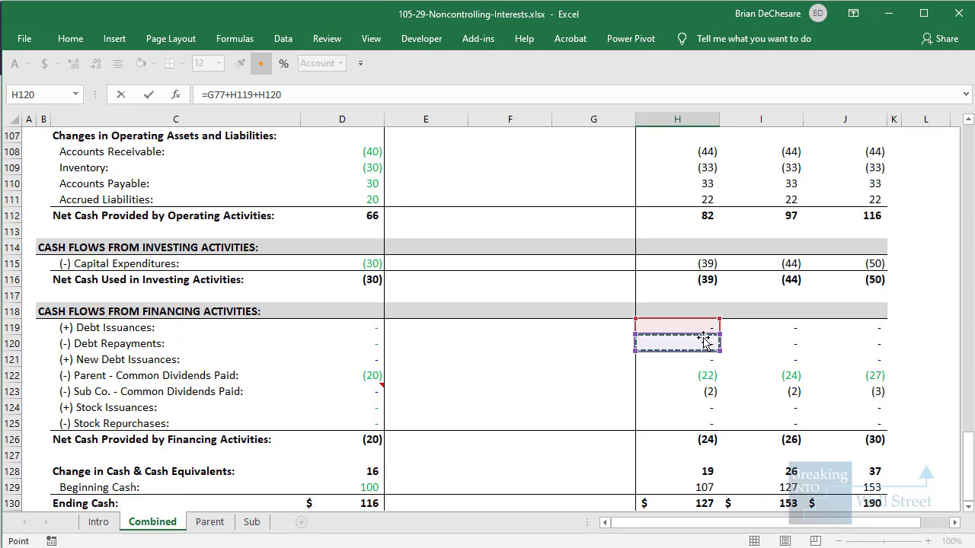
key(Return)
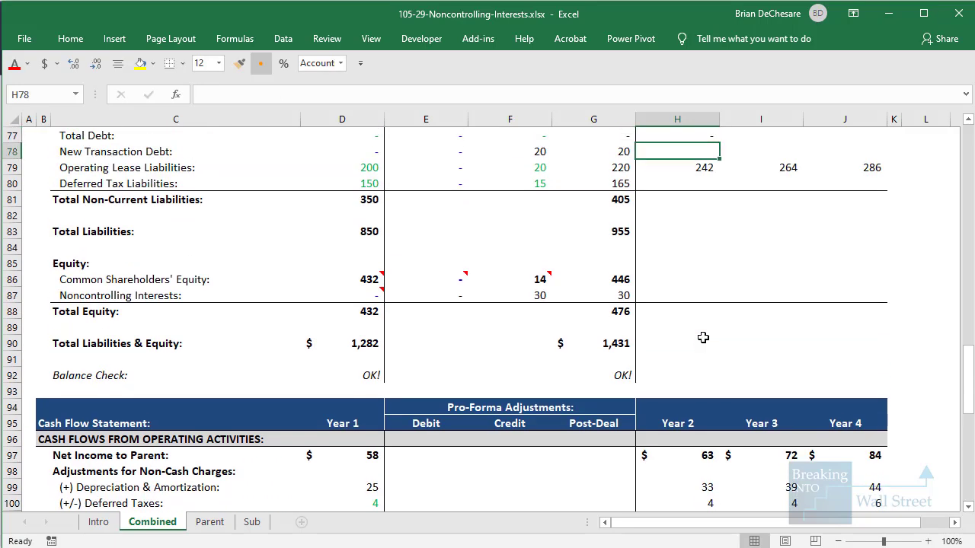
- Calculate Year 2 New Transaction Debt in H78 from the G78 balance plus the related debt line in the Year 2 financing cash flows
text(=)
key(Left)
text(+)
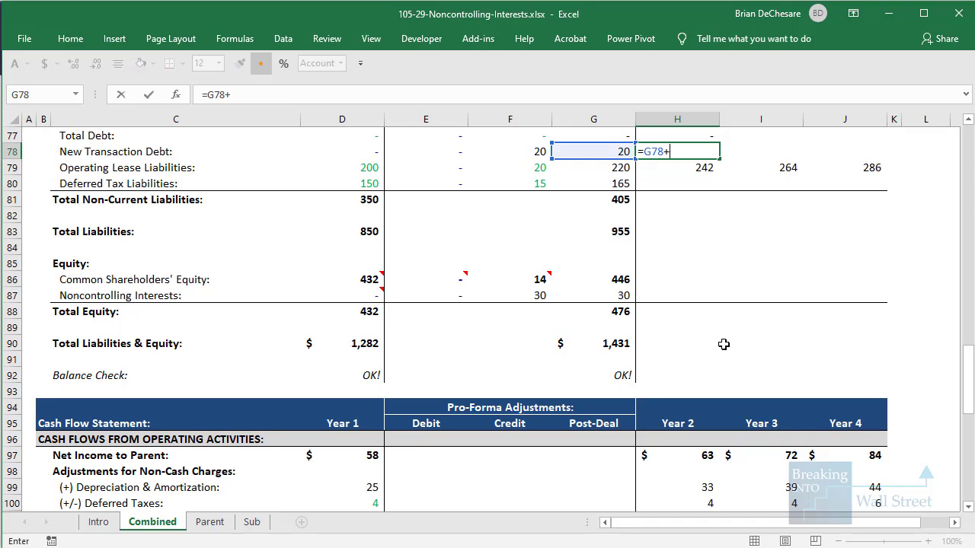
scroll(703, 338, down, 10)
click(687, 358)
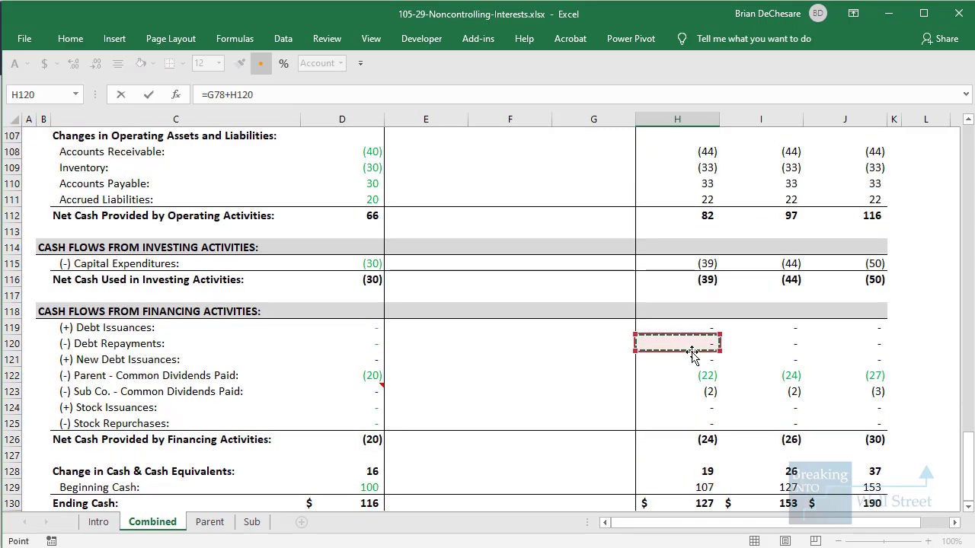
key(ctrl+Return)
- Copy the Year 2 Total Debt and New Transaction Debt formulas across to Years 3 and 4
key(shift+Up)
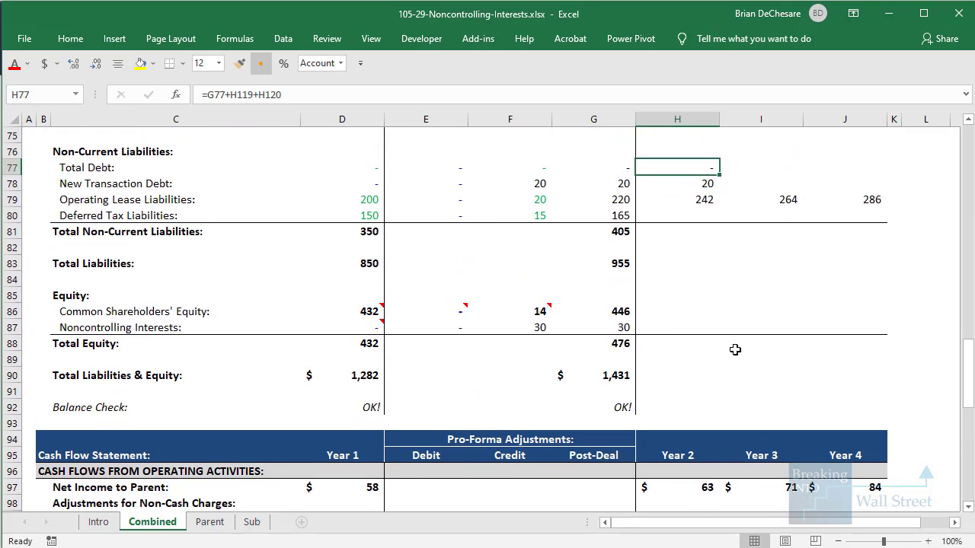
key(ctrl+c)
key(shift+Right)
key(shift+Right)
key(ctrl+v)
key(Down)
key(Down)
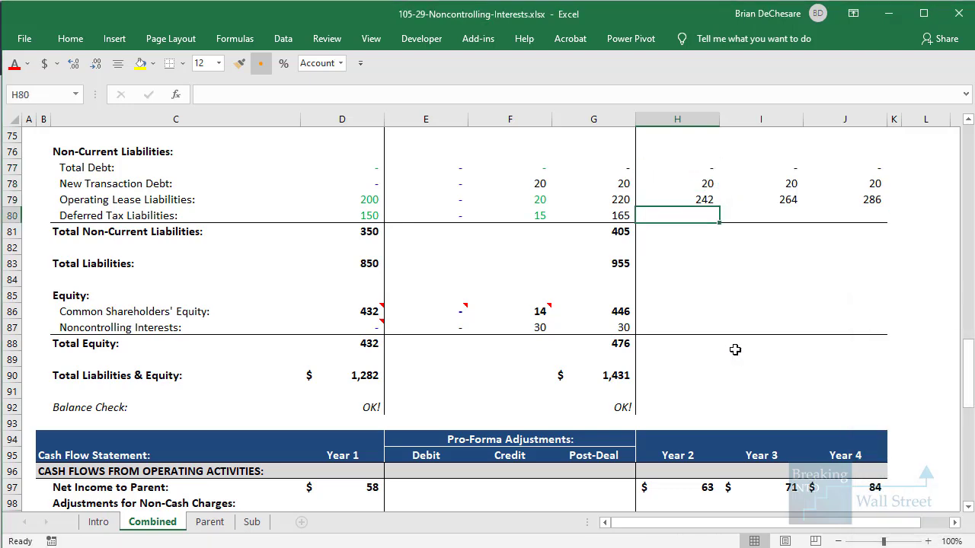
- Calculate Year 2 Deferred Tax Liabilities in H80 as =G80+H100 and copy the formula across to Years 3 and 4
text(=)
key(Left)
text(+)
scroll(745, 363, down, 5)
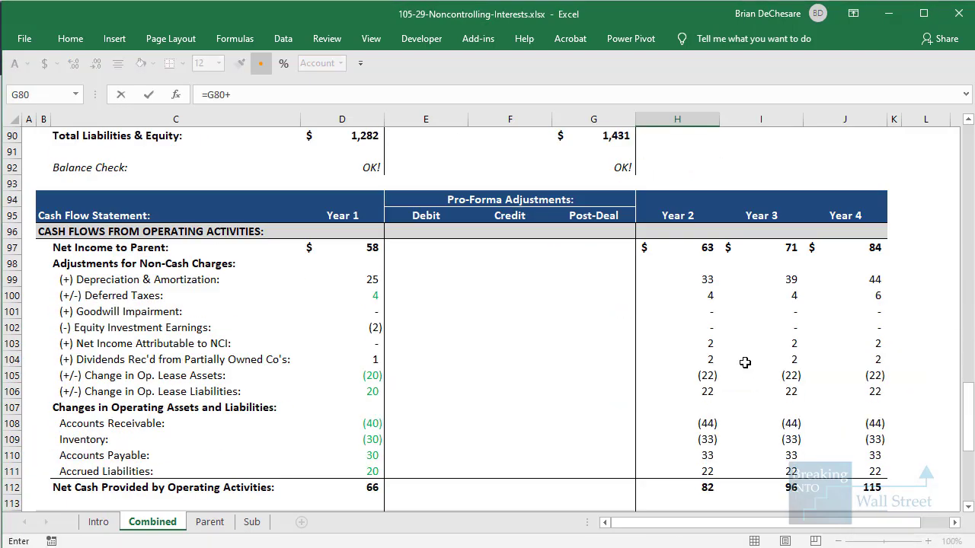
click(683, 290)
key(ctrl+Return)
key(ctrl+c)
key(shift+Right)
key(shift+Right)
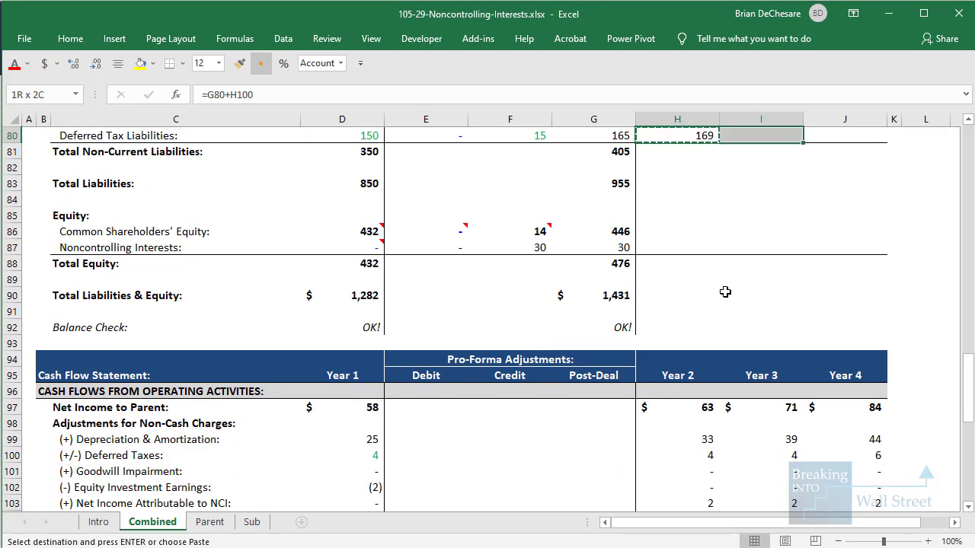
key(ctrl+v)
- Total the Year 2 non-current liabilities in H81 with =SUM(H77:H80) and copy the formula across to Years 3 and 4
scroll(731, 294, up, 3)
key(Down)
key(alt+equal)
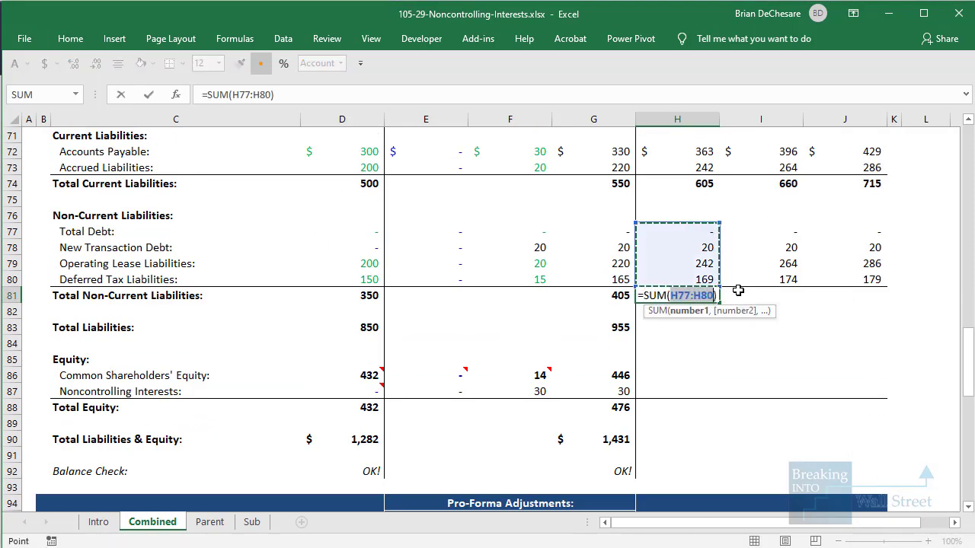
key(ctrl+Return)
key(ctrl+c)
key(shift+Right)
key(shift+Right)
key(ctrl+v)
- Copy the post-deal Total Liabilities formula from G83 into H83:J83 as formulas only
key(Down)
key(Down)
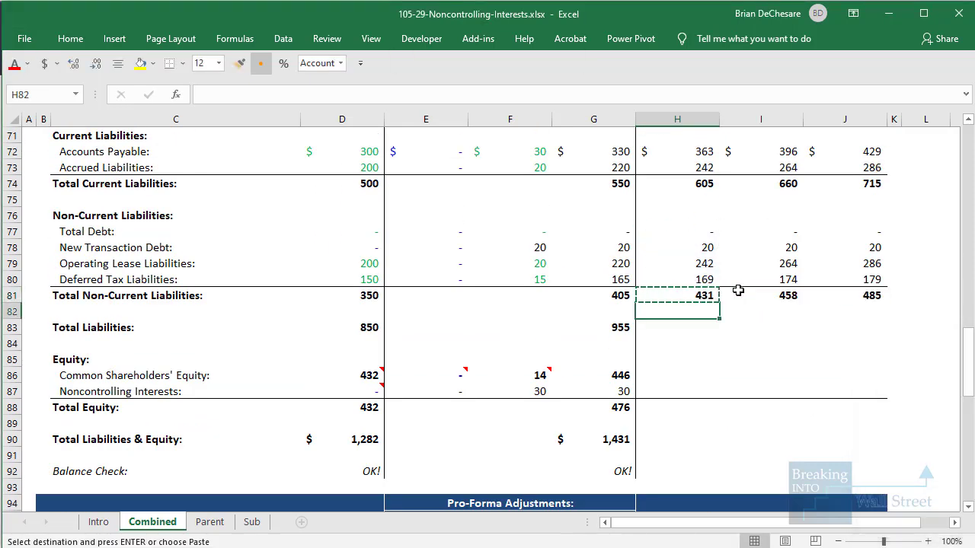
key(Left)
key(ctrl+c)
key(Right)
key(shift+Right)
key(shift+Right)
key(alt+e)
key(s)
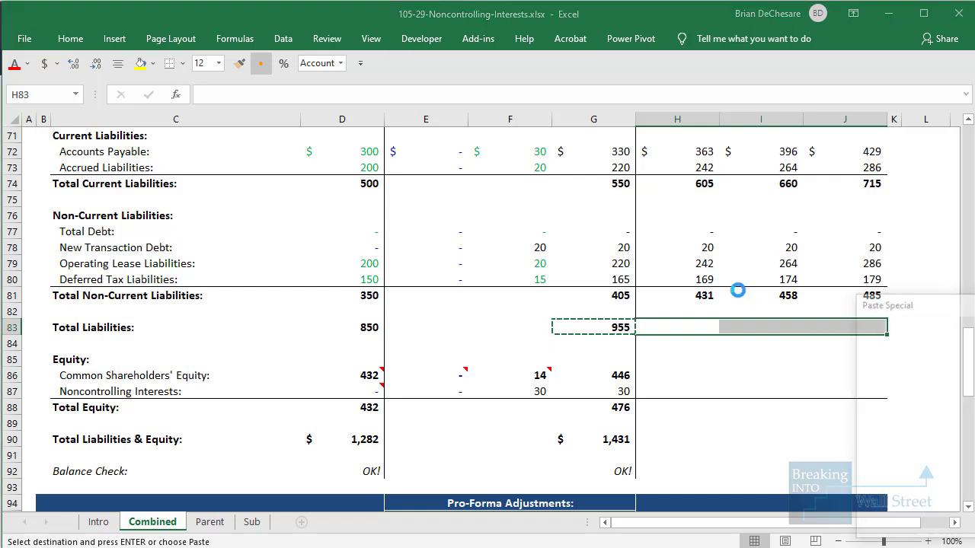
key(f)
key(Return)
key(Down)
key(Down)
key(Down)
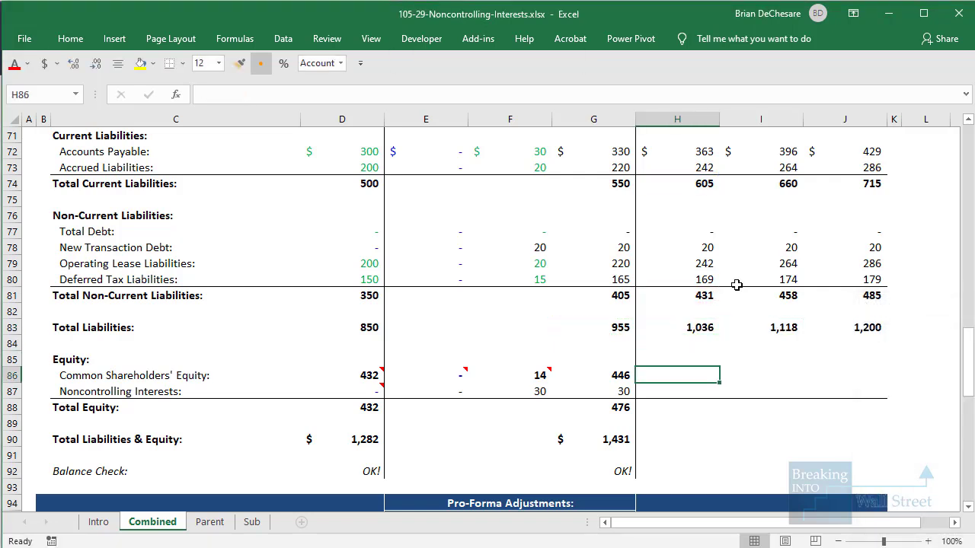
scroll(678, 375, down, 2)
scroll(678, 375, down, 1)
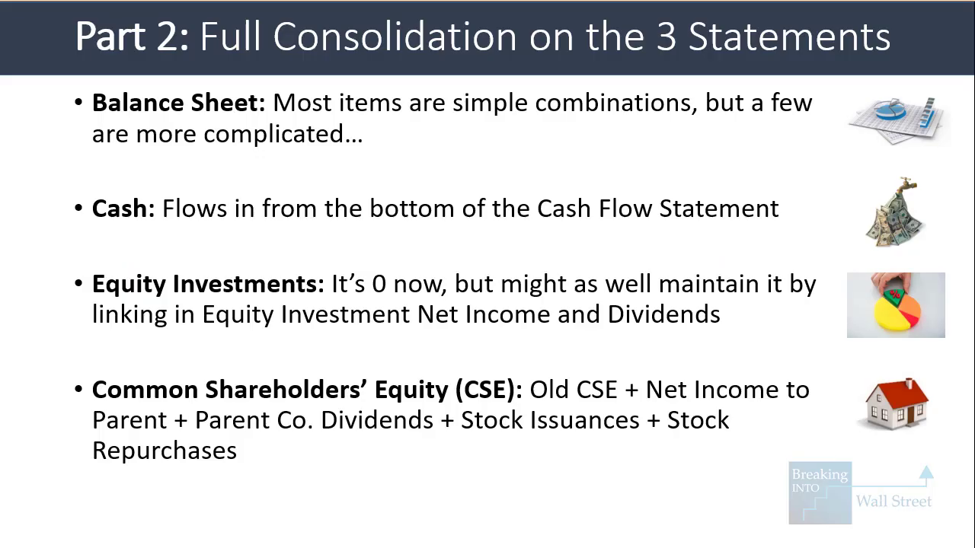
drag(509, 355, 861, 413)
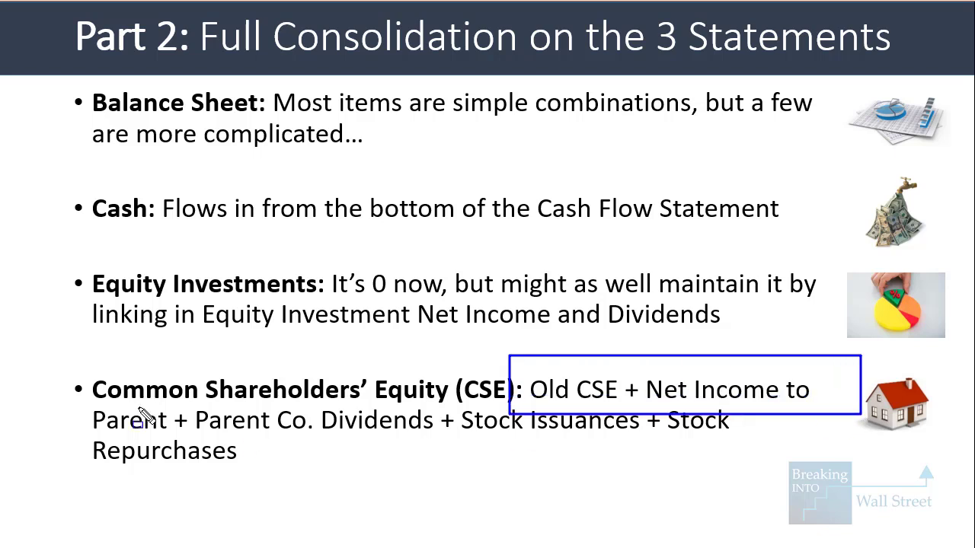
mouse_move(75, 386)
mouse_down()
mouse_move(156, 410)
mouse_move(781, 463)
mouse_up()
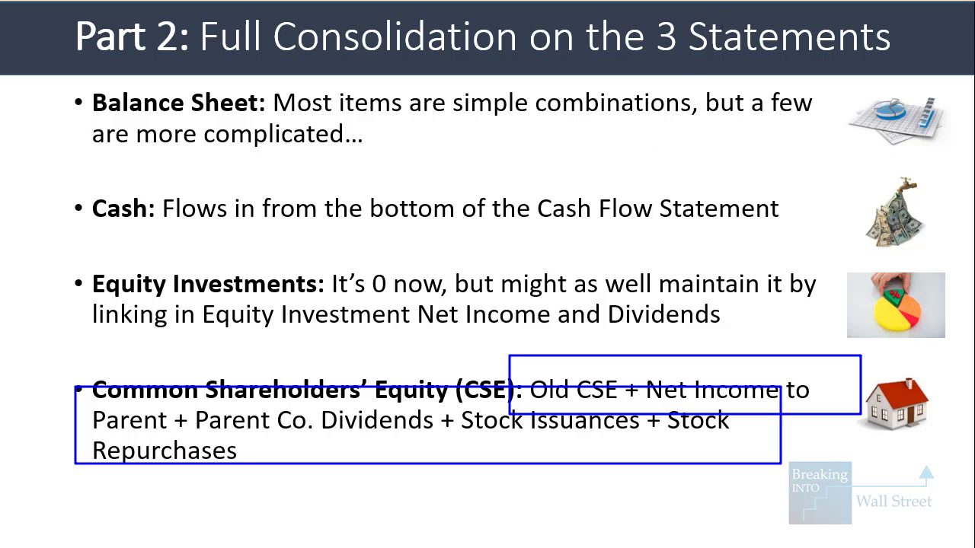
key(Escape)
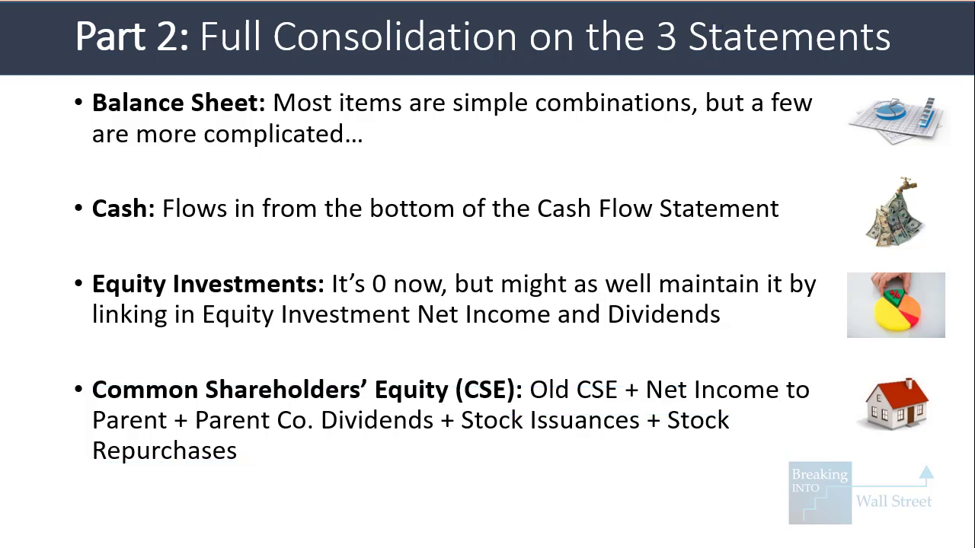
key(alt+Tab)
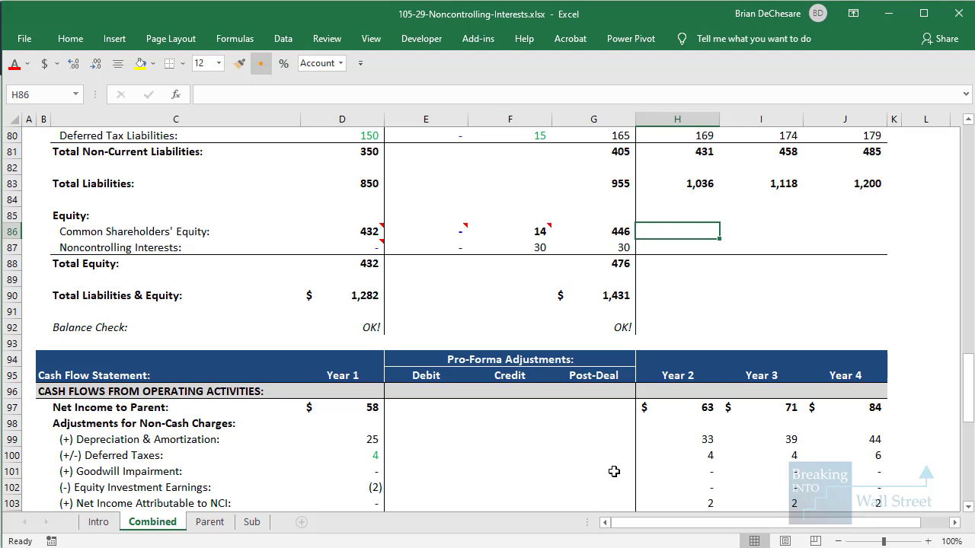
key(Down)
key(shift+space)
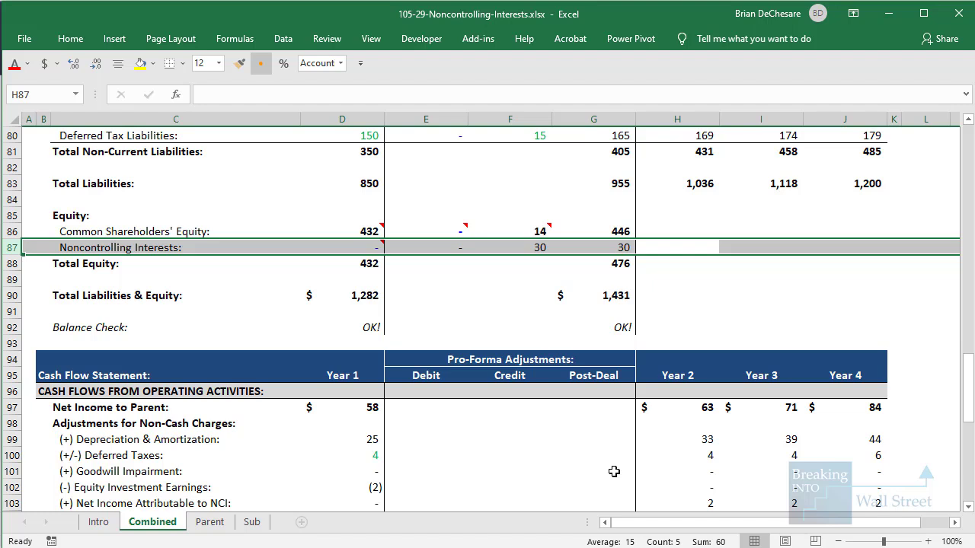
- Calculate Year 2 Common Shareholders' Equity in H86 as =G86+H97+H122+H124+H125, using parent net income, parent dividends, stock issuances and repurchases
key(Up)
text(=)
key(Left)
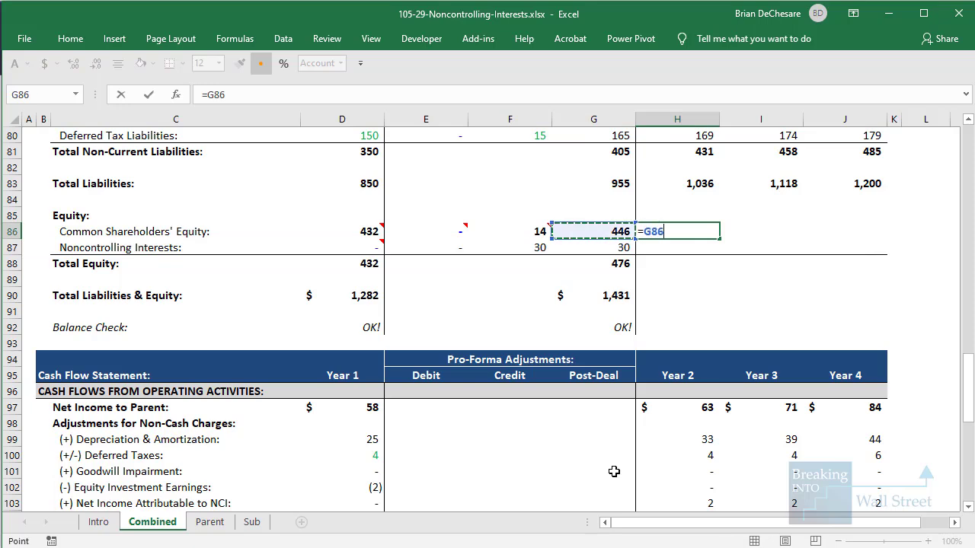
text(+)
click(689, 410)
text(+)
scroll(717, 455, down, 4)
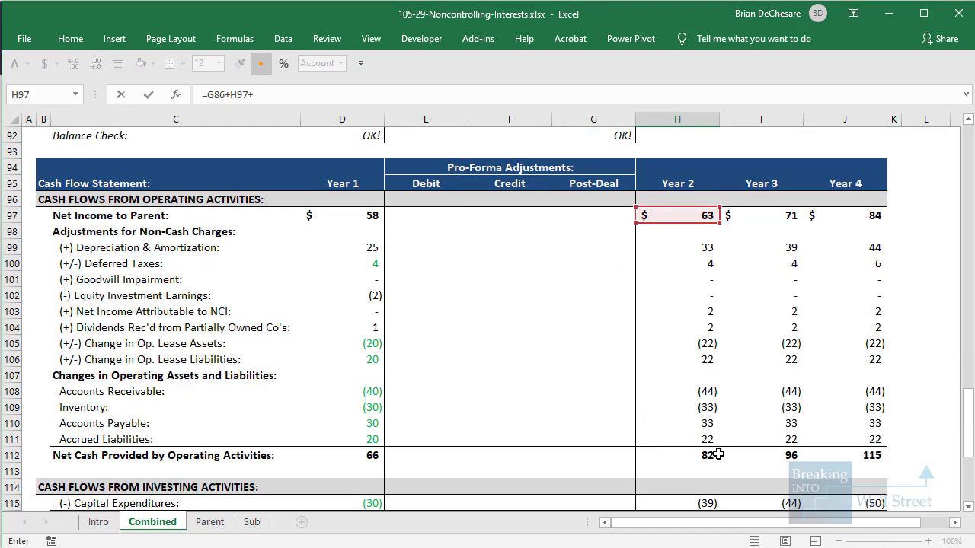
scroll(718, 455, down, 3)
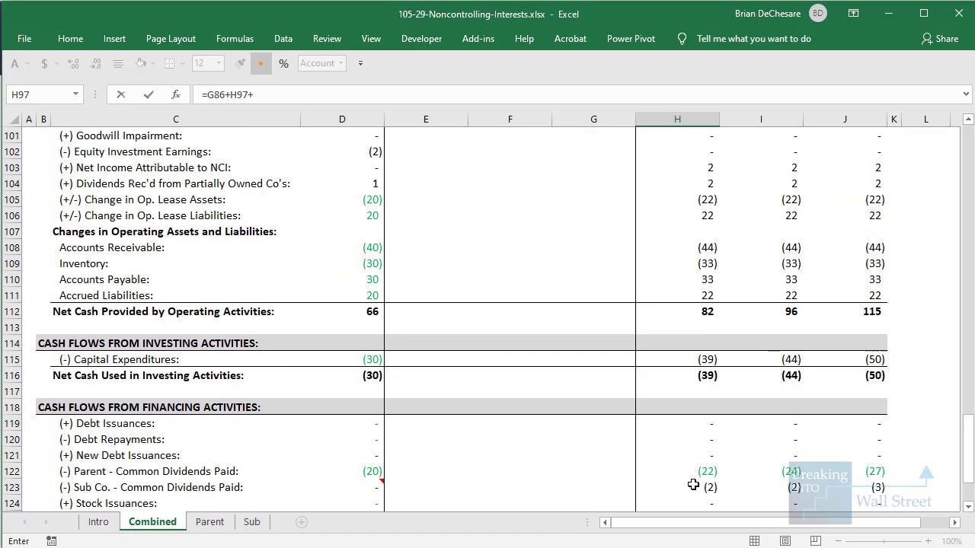
click(690, 473)
scroll(689, 470, down, 2)
text(+)
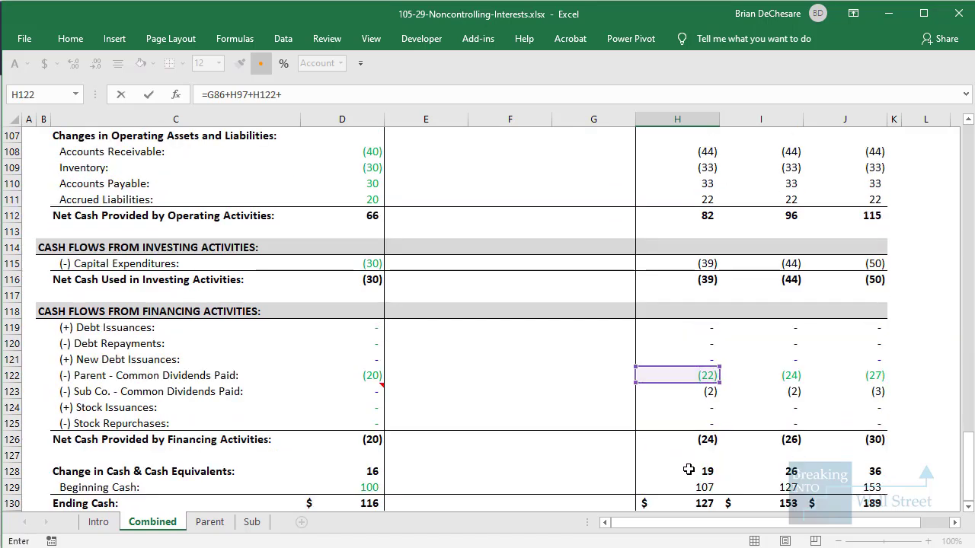
click(696, 412)
text(+)
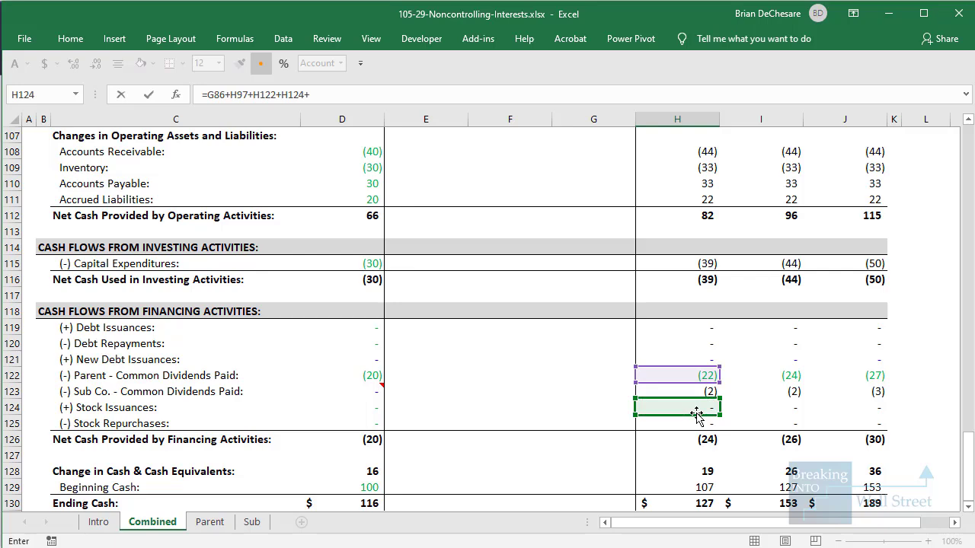
click(695, 423)
key(Return)
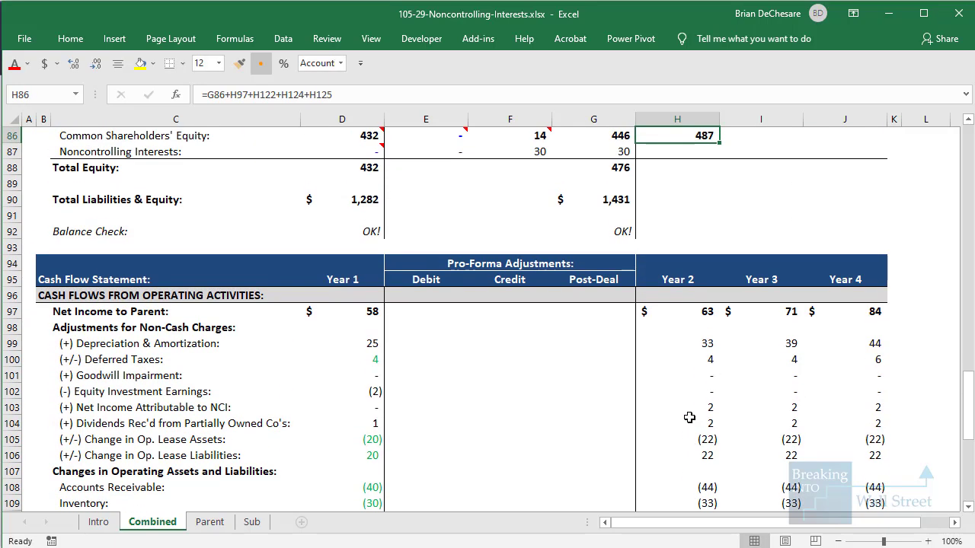
- Begin the Year 2 Noncontrolling Interests formula in H87 as =G87+H103+H123, adding net income attributable to NCI and Sub Co. dividends paid
key(Down)
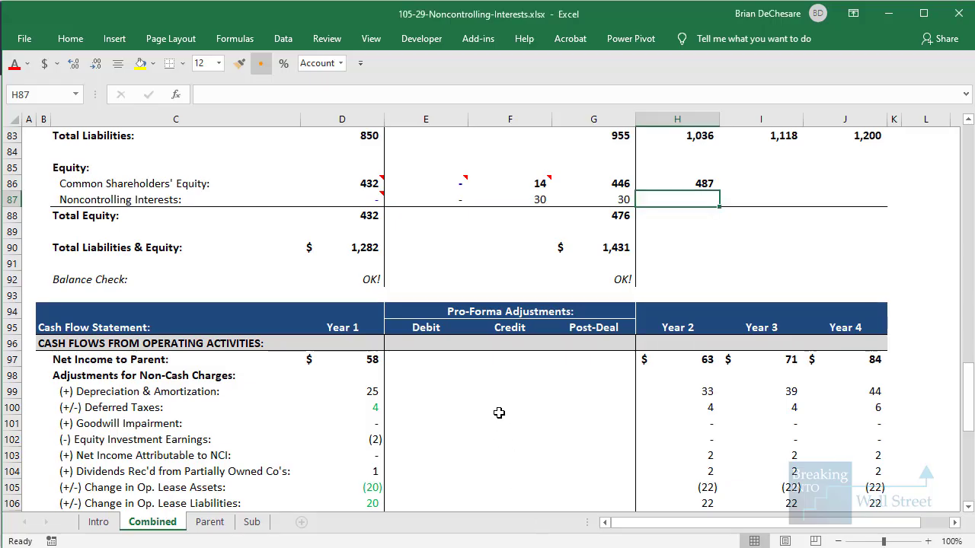
text(=)
key(Left)
text(+)
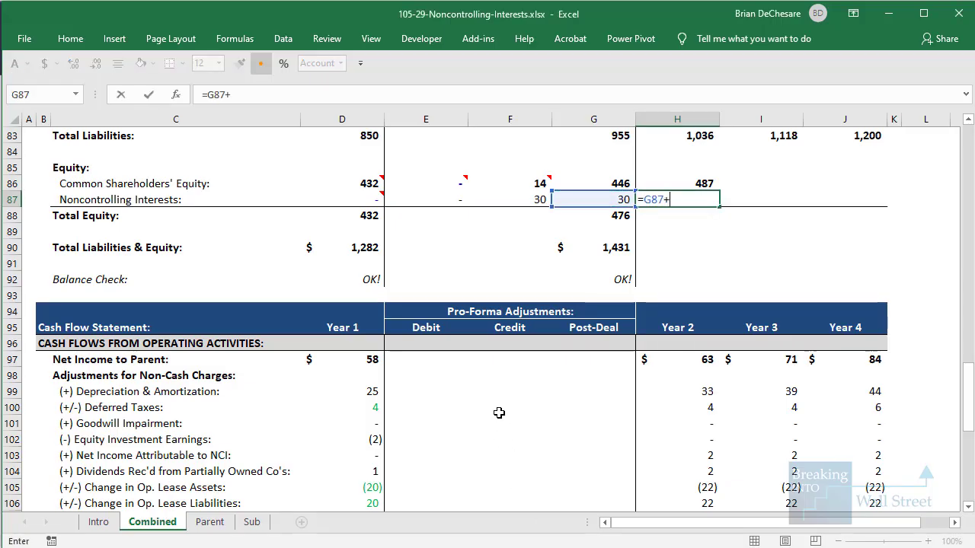
click(658, 453)
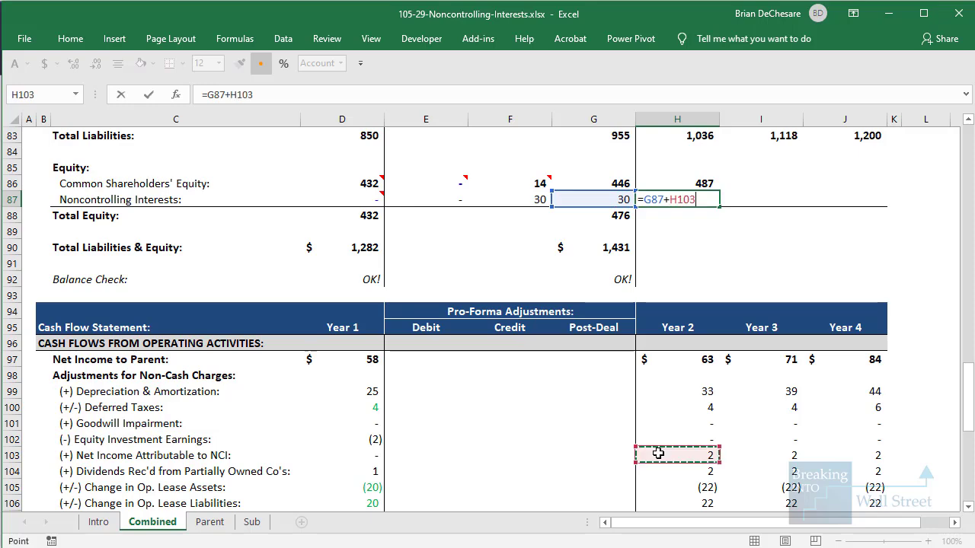
text(+)
scroll(627, 437, down, 6)
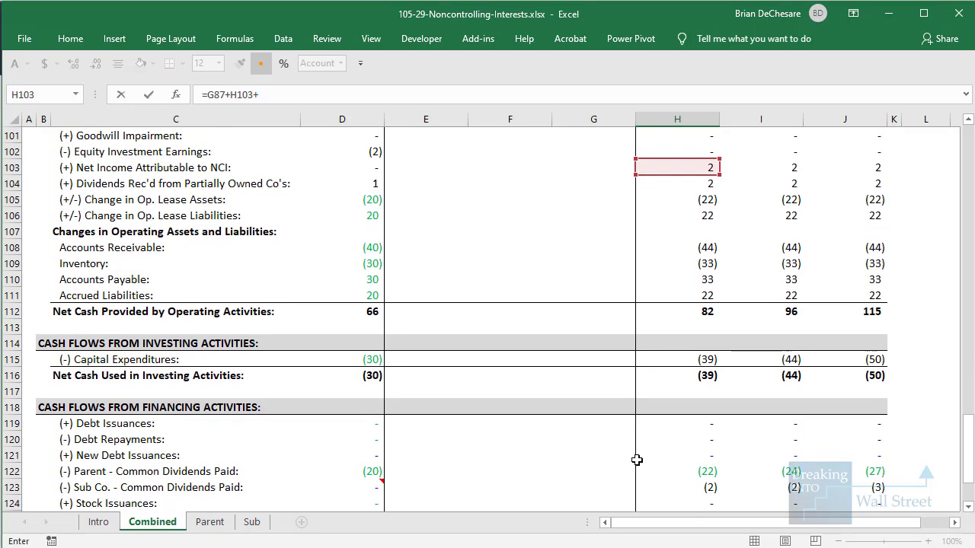
click(694, 488)
scroll(723, 393, down, 1)
scroll(723, 393, down, 1)
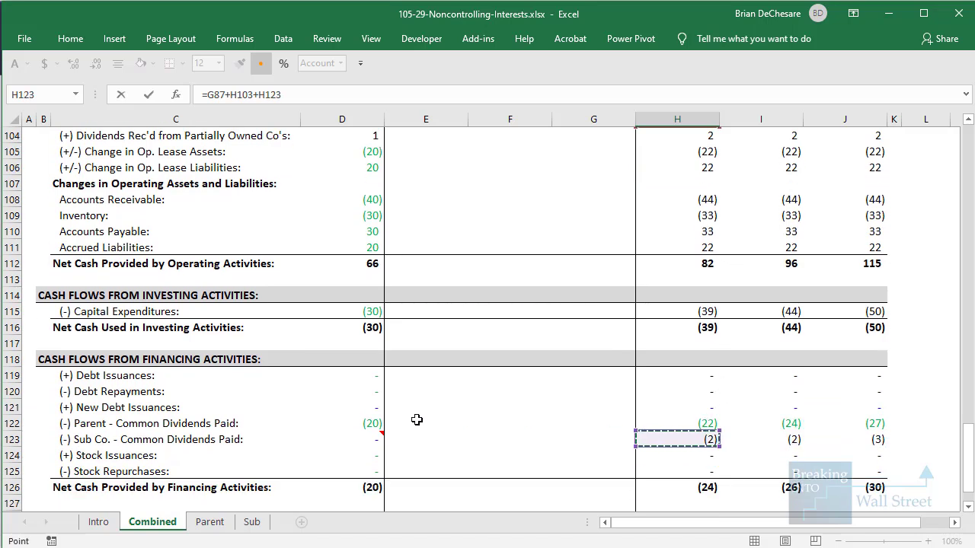
drag(67, 424, 922, 463)
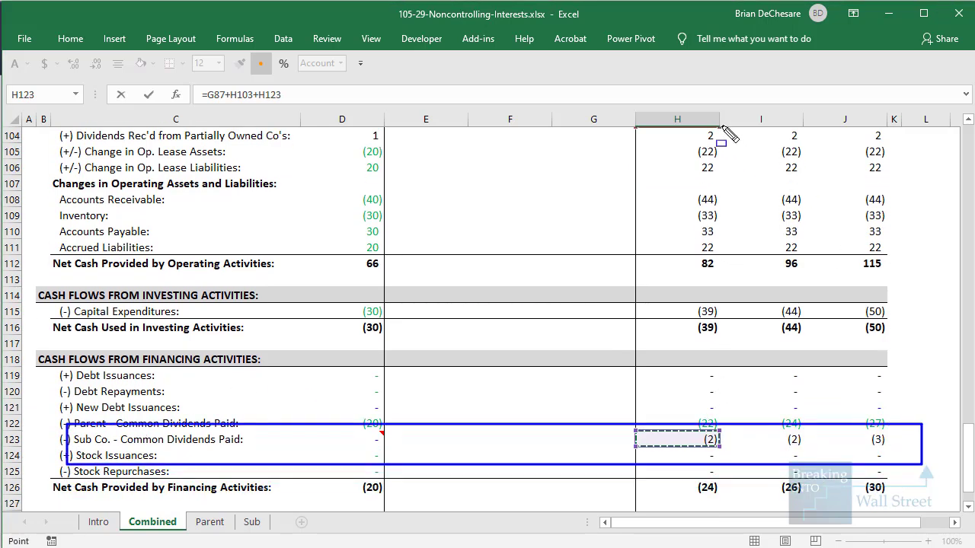
key(Escape)
- Complete the H87 Noncontrolling Interests formula with +IF(H30>=Min_Pct,H104,0) for dividends received from partially owned companies
text(+IF()
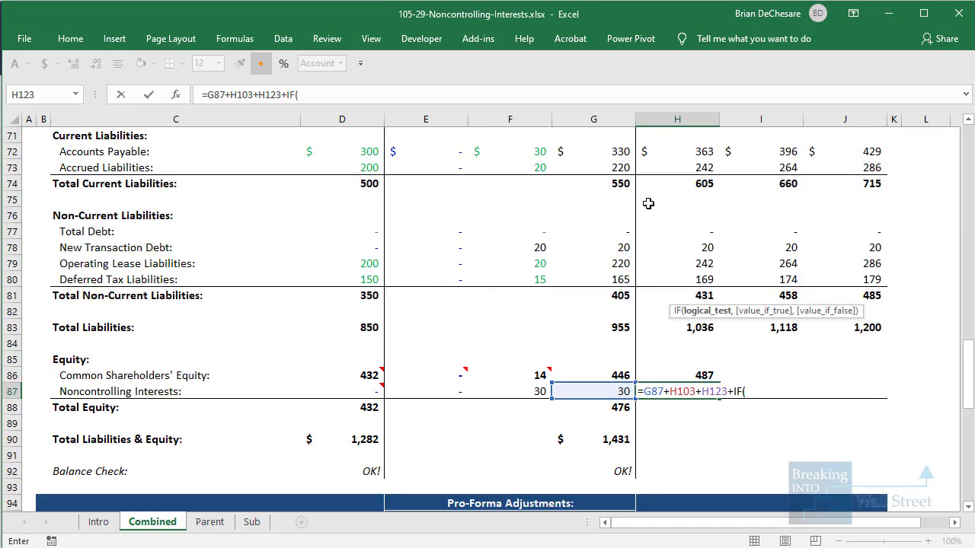
scroll(648, 203, up, 19)
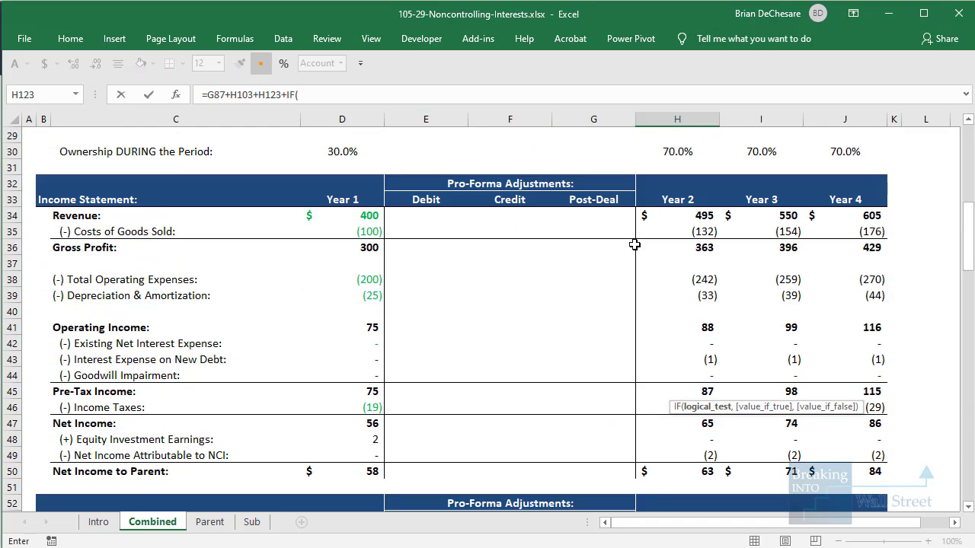
click(679, 391)
text(>=)
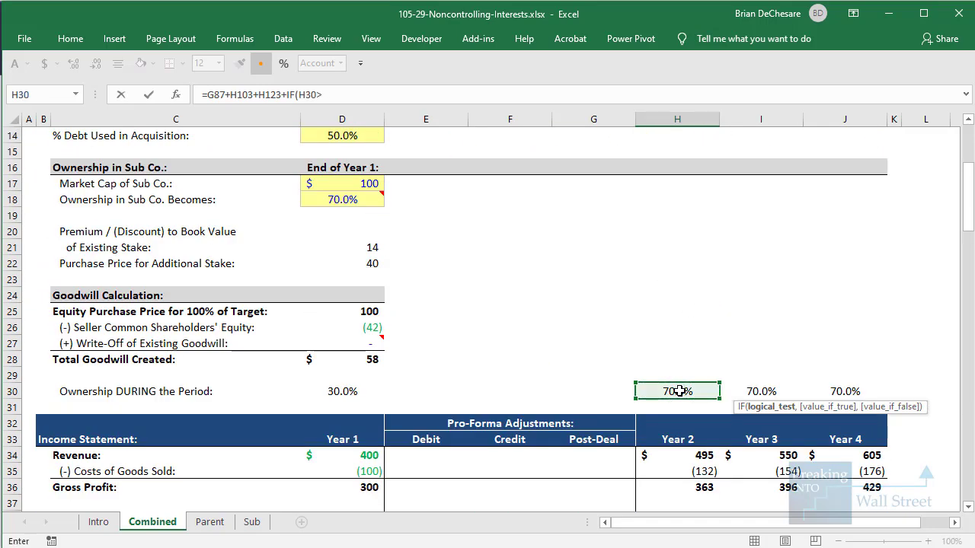
scroll(476, 268, up, 2)
click(356, 166)
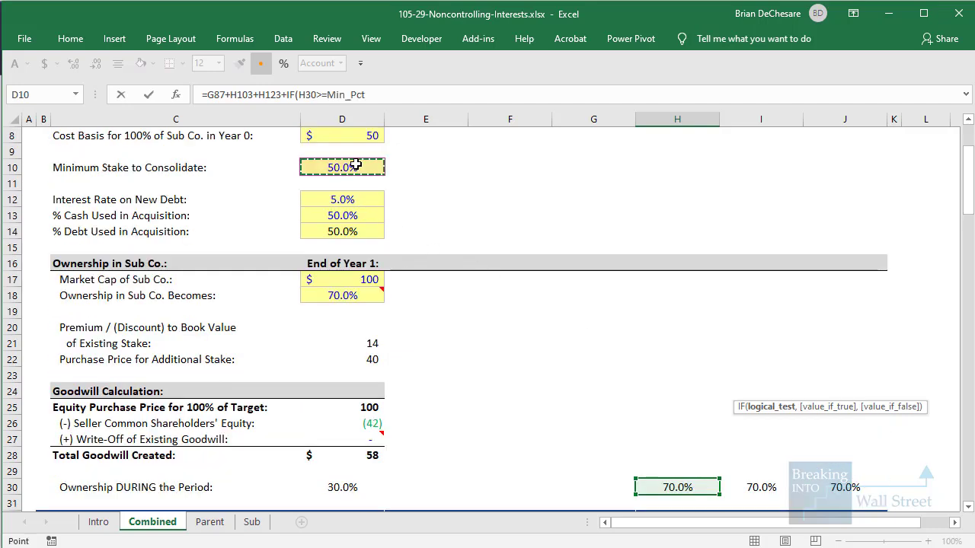
text(,)
scroll(356, 164, down, 20)
click(677, 424)
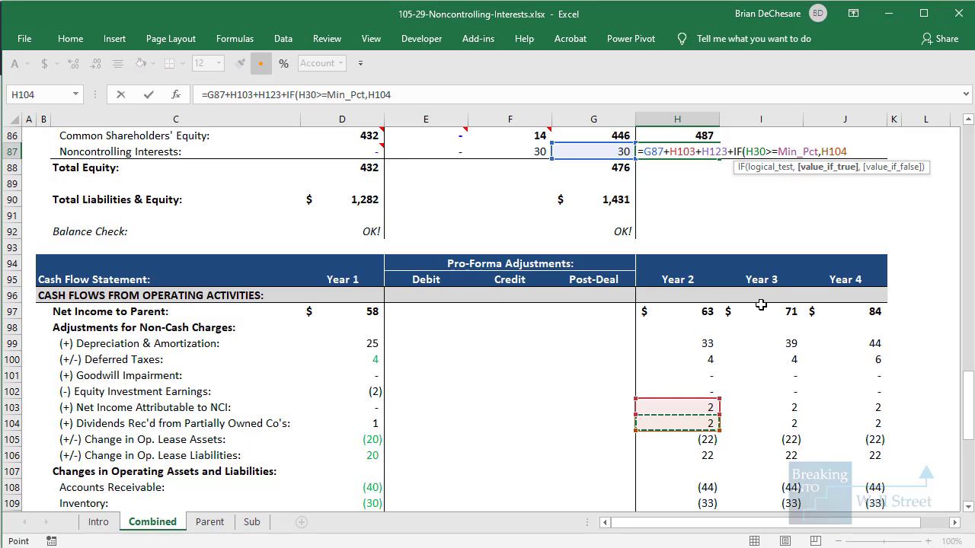
scroll(761, 304, down, 6)
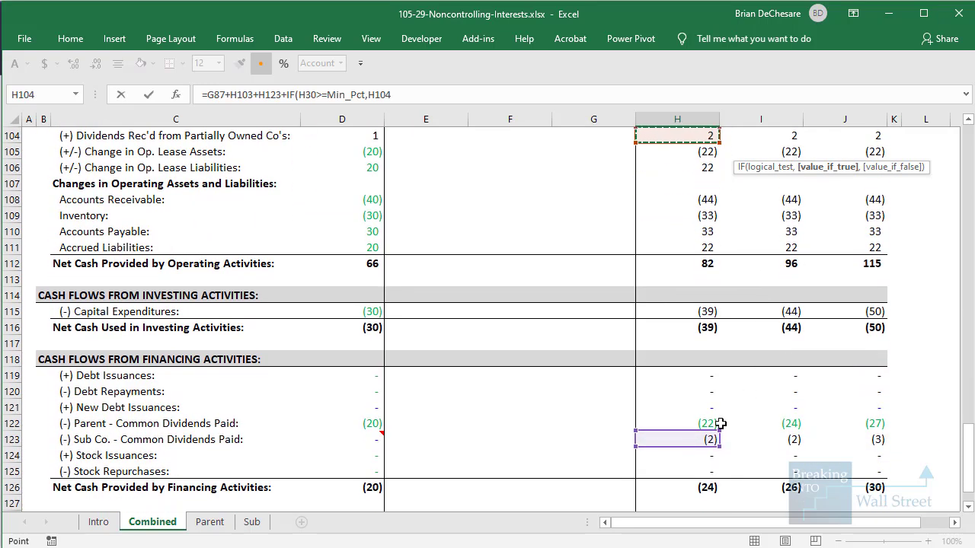
drag(618, 426, 905, 459)
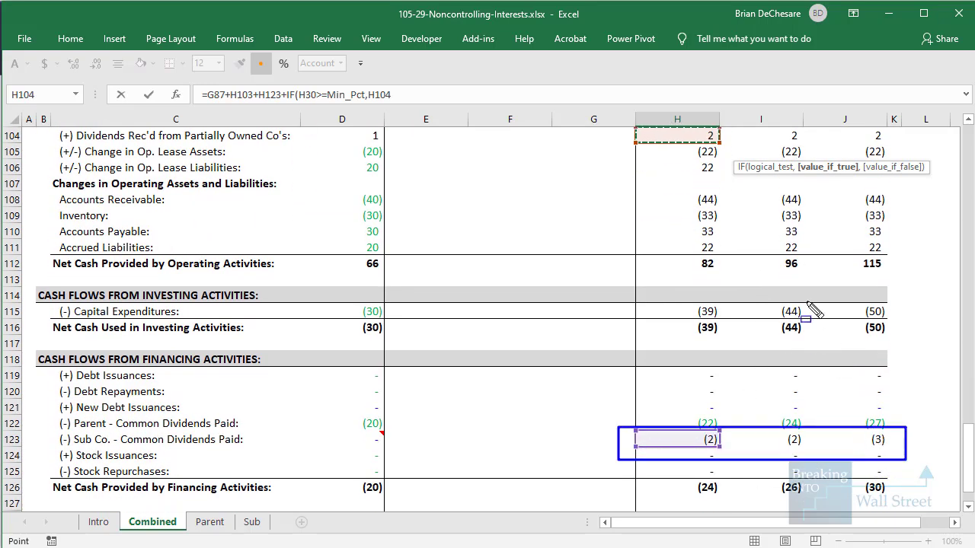
drag(627, 113, 892, 148)
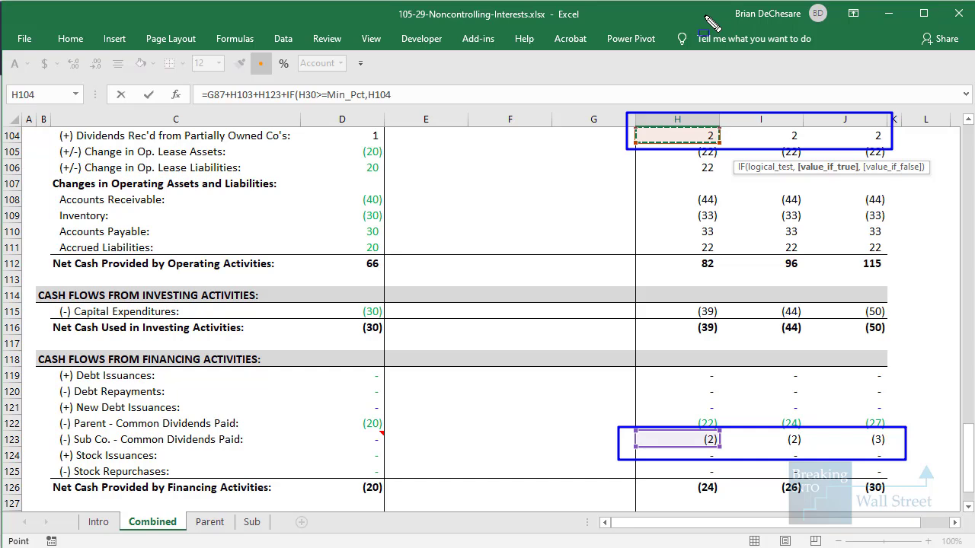
scroll(666, 251, up, 8)
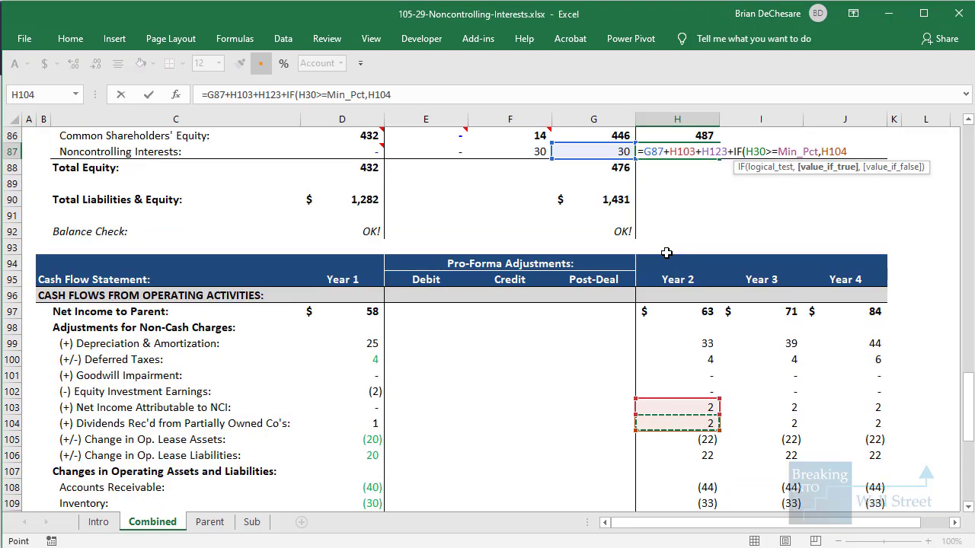
text(,)
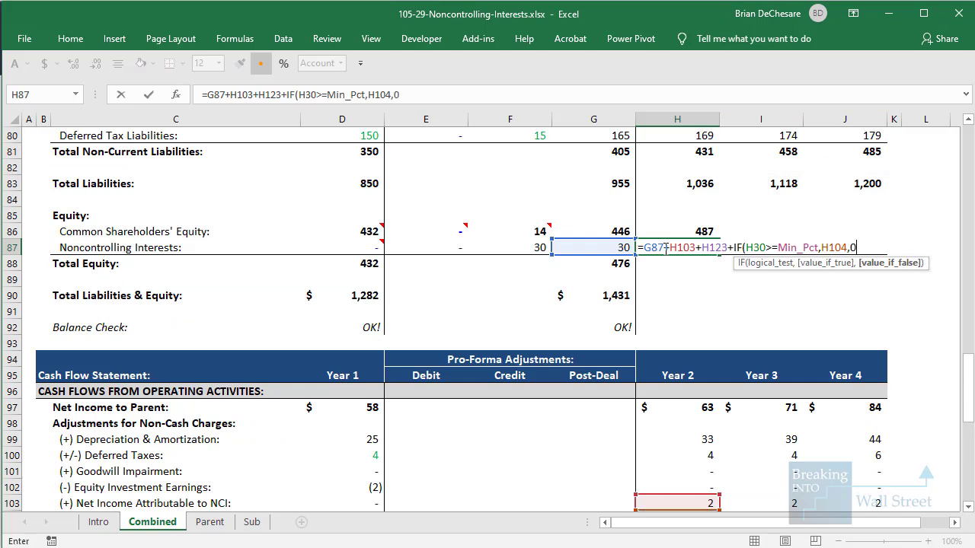
text(0))
key(Return)
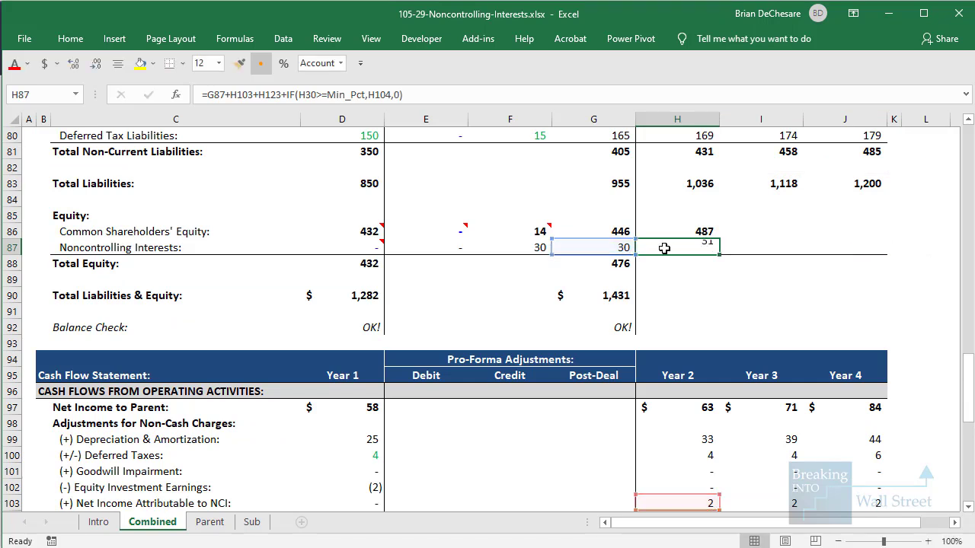
- Sum Common Shareholders' Equity and Noncontrolling Interests into Year 2 Total Equity in H88
key(alt+equal)
key(Return)
key(Up)
key(Up)
key(Up)
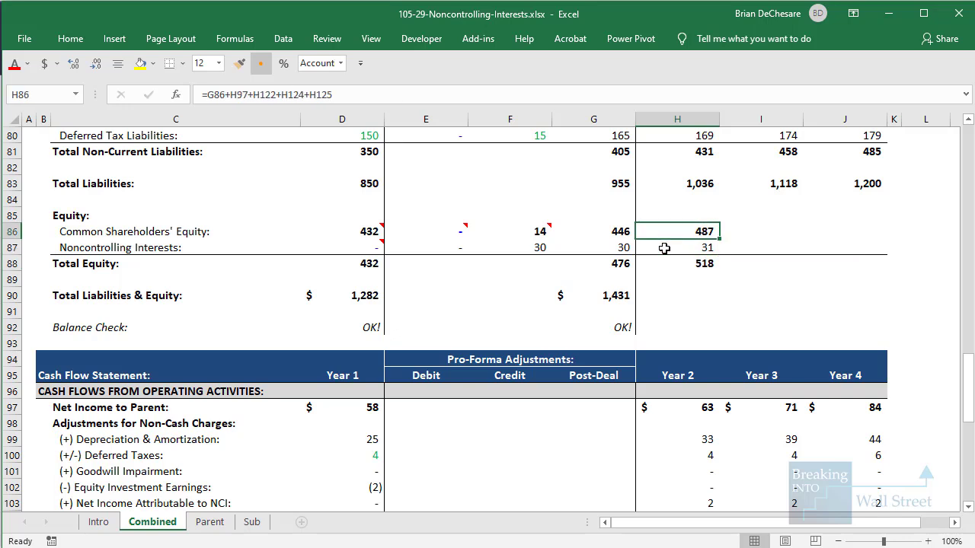
- Copy the post-deal Total Liabilities & Equity and Balance Check formulas from G90:G92 into the Year 2 column at H90
key(Down)
key(Down)
key(Down)
key(Down)
key(Left)
key(shift+Down)
key(shift+Down)
key(ctrl+c)
key(Right)
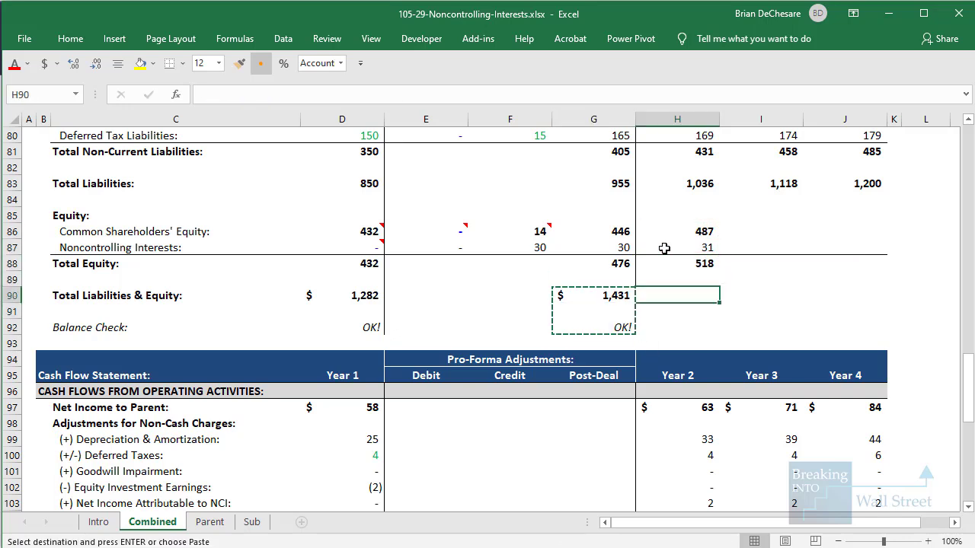
key(Return)
- Copy the Year 2 equity, Total Liabilities & Equity and Balance Check formulas in H86:H92 across to Years 3 and 4
key(Up)
key(Up)
key(Up)
key(Up)
key(shift+Down)
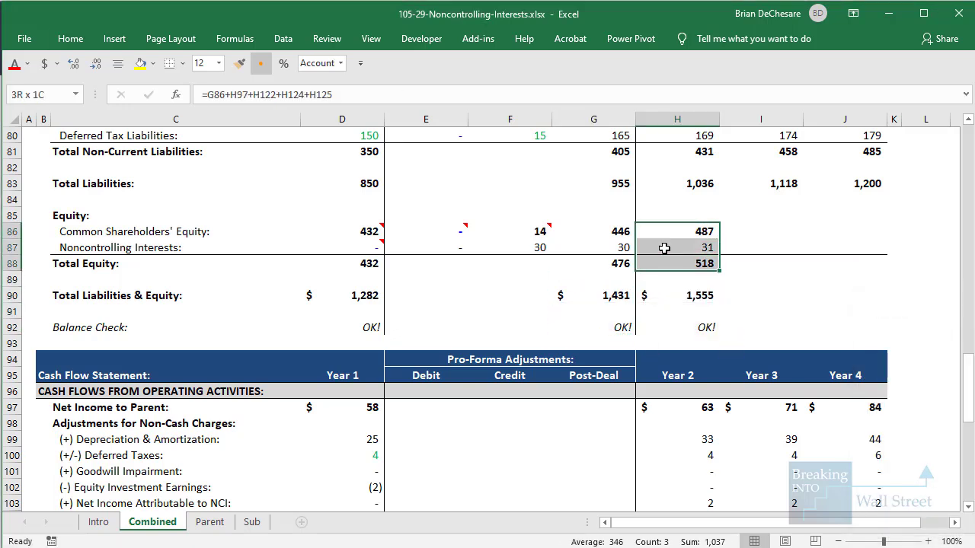
key(shift+Down)
key(shift+Down)
key(shift+Down)
key(shift+Down)
key(shift+Down)
key(ctrl+c)
key(Right)
key(Left)
key(shift+Down)
key(shift+Down)
key(shift+Down)
key(shift+Down)
key(shift+Down)
key(shift+Down)
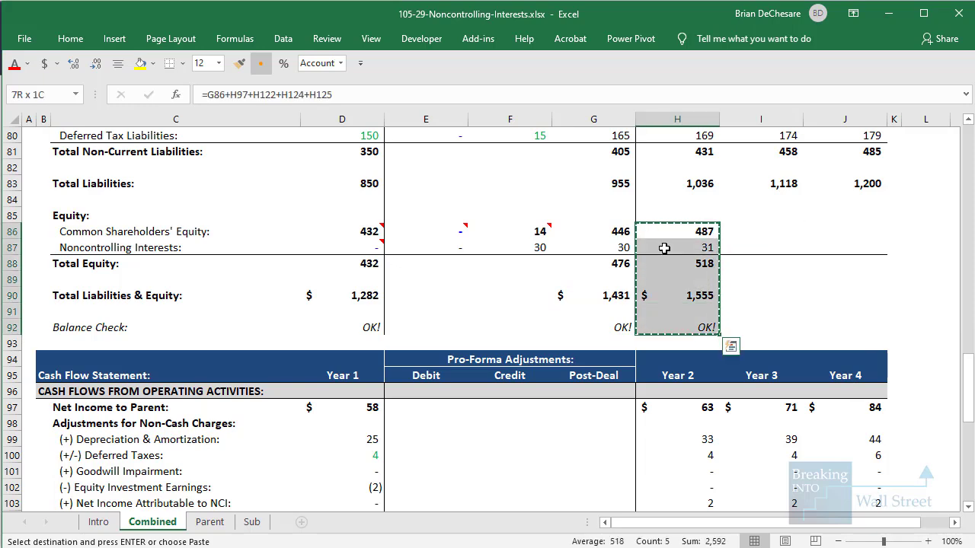
key(shift+Right)
key(shift+Right)
key(Return)
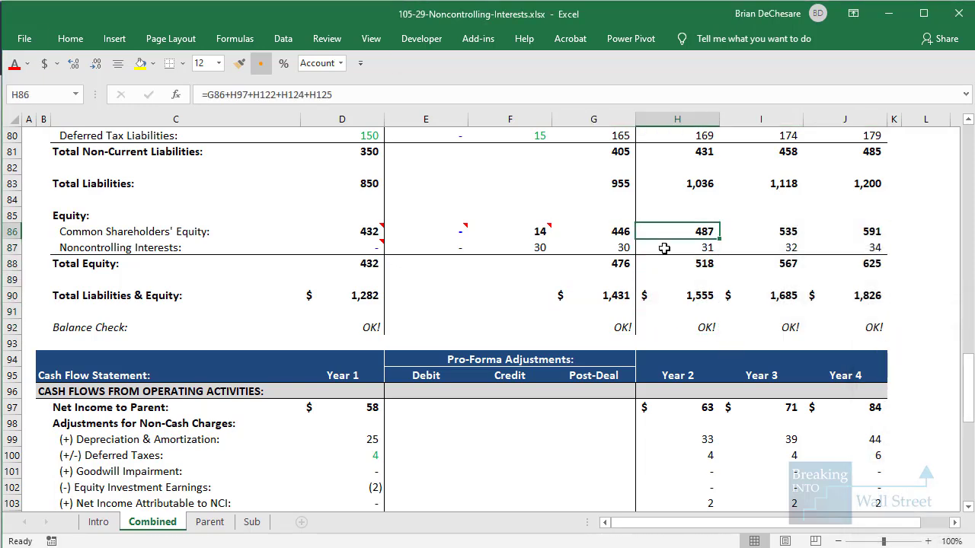
key(Right)
scroll(846, 348, up, 16)
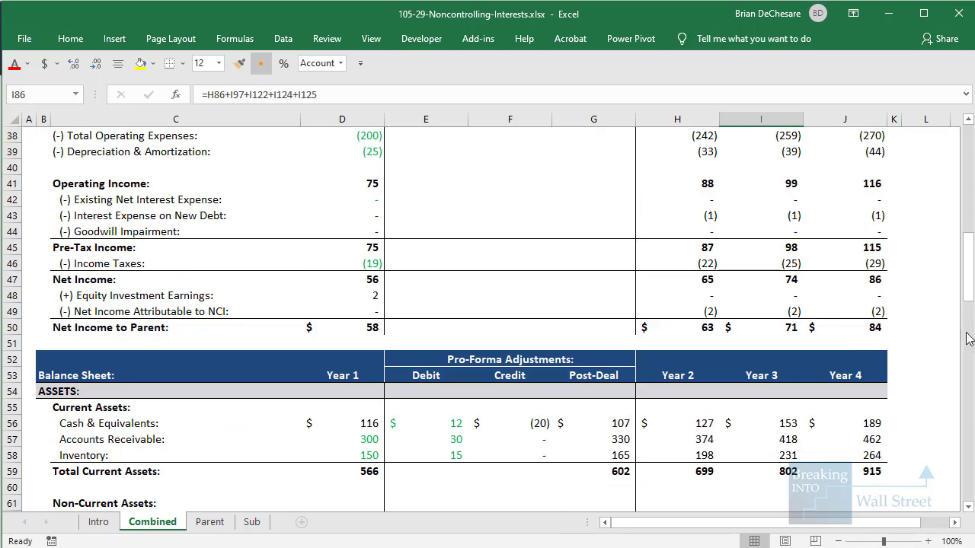
scroll(876, 366, down, 10)
scroll(903, 356, down, 4)
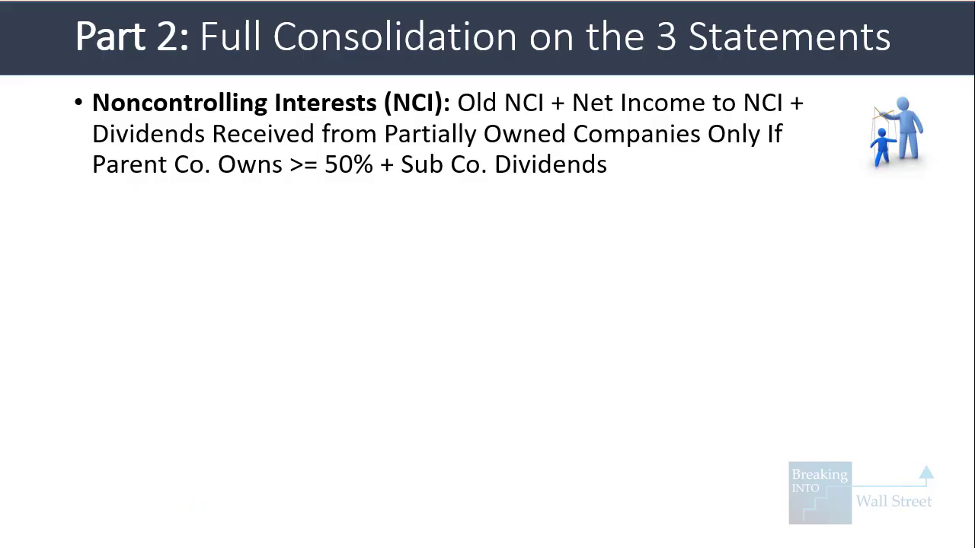
key(Right)
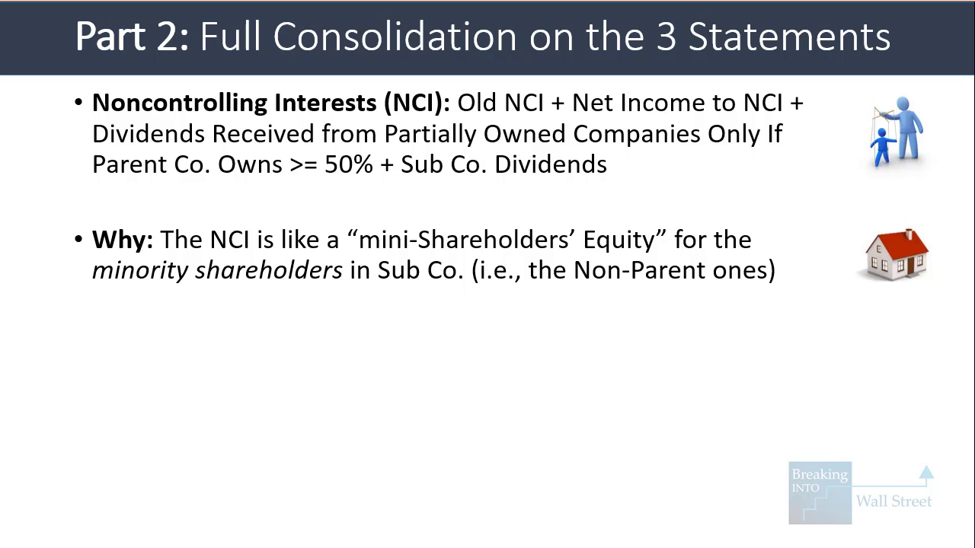
key(Right)
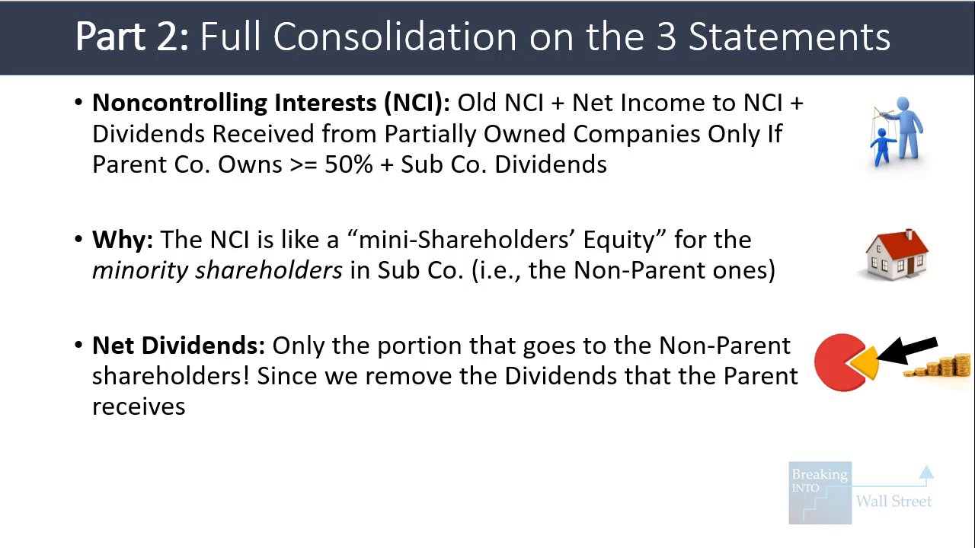
key(Right)
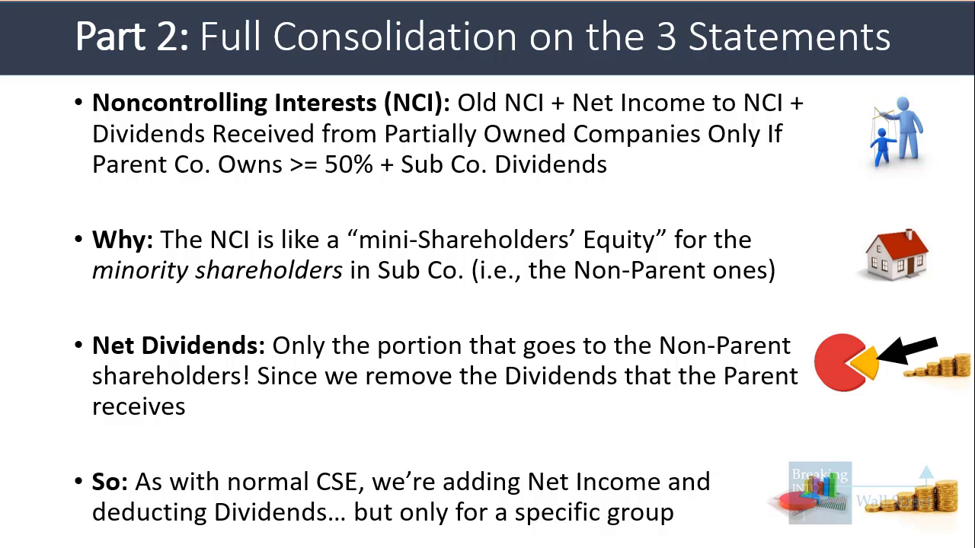
key(Right)
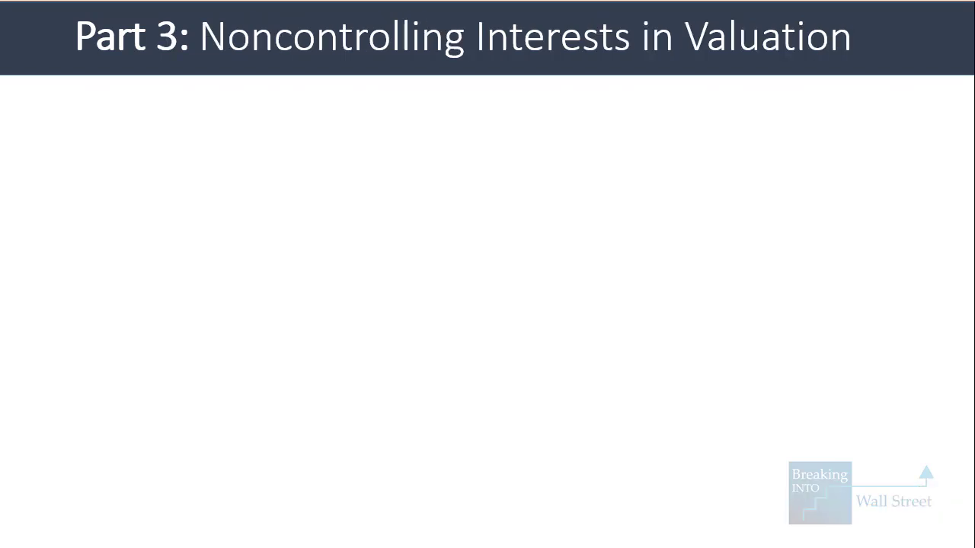
key(Right)
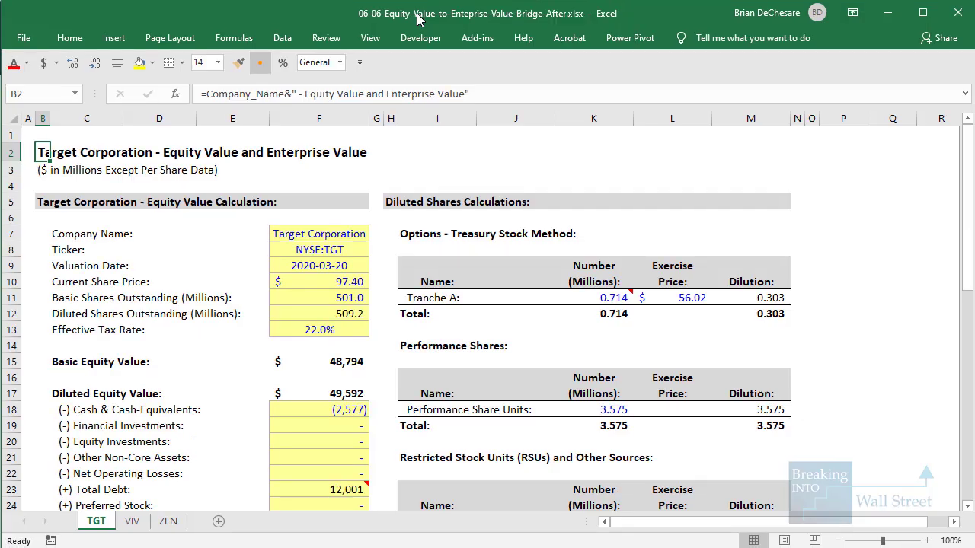
- Examine the Noncontrolling Interests line in Vivendi's Equity Value to Enterprise Value bridge on the VIV sheet
scroll(387, 180, down, 2)
click(132, 521)
scroll(245, 441, down, 5)
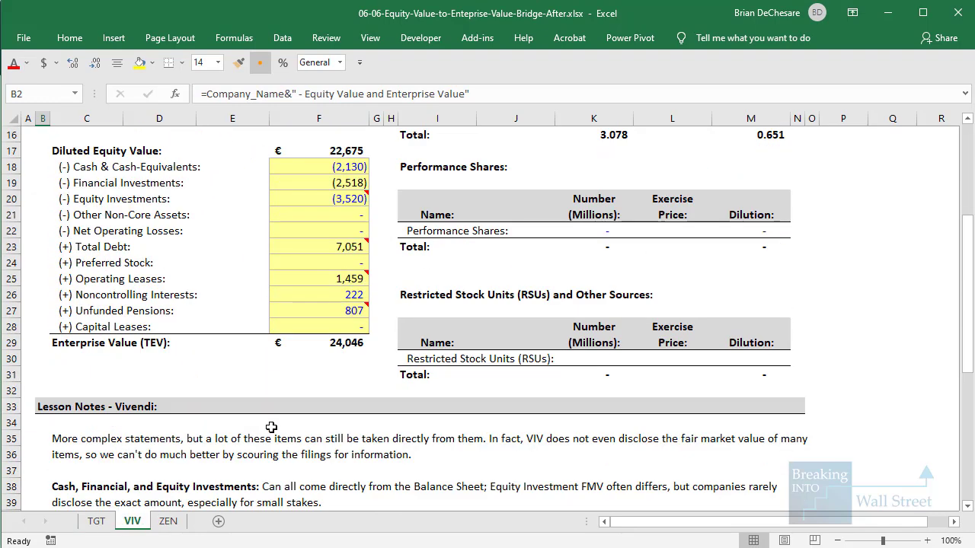
click(436, 389)
drag(65, 284, 425, 311)
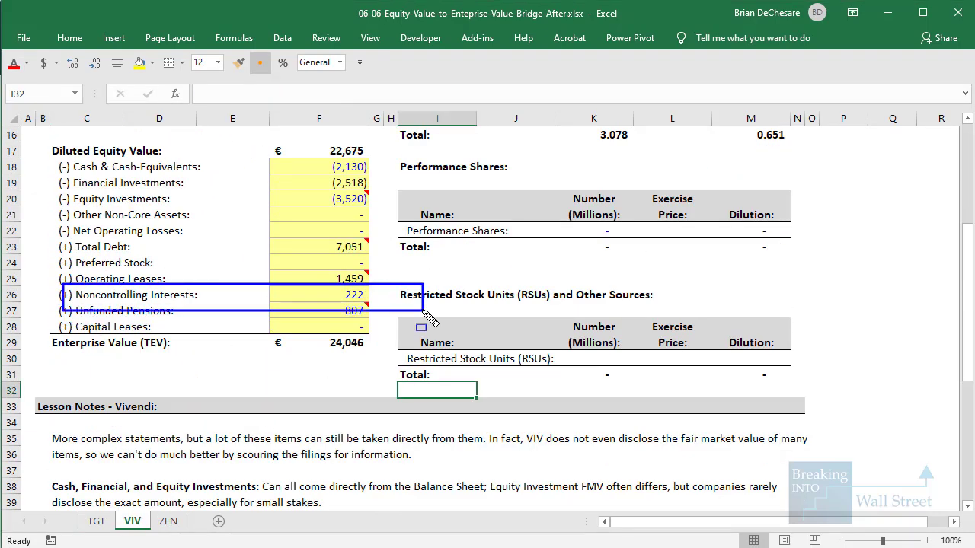
key(Escape)
mouse_move(72, 150)
mouse_down()
mouse_move(327, 327)
mouse_move(327, 342)
mouse_up()
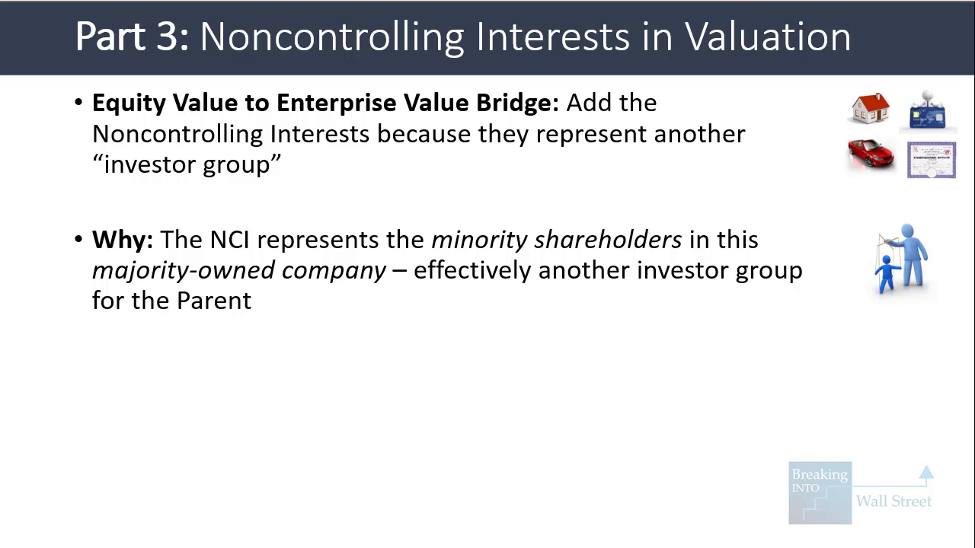
key(Right)
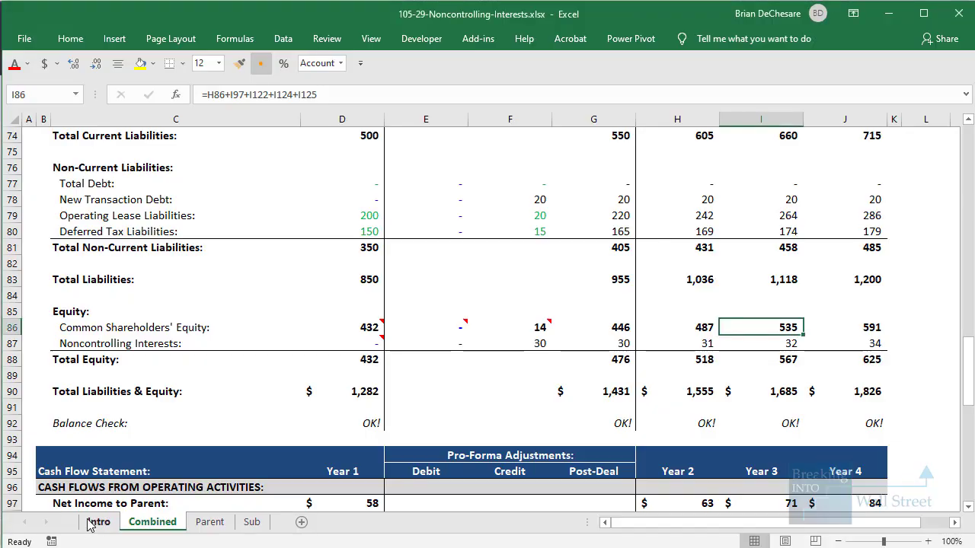
- Review the EBIT and EBITDA figures below the three income statements on the Intro sheet
click(98, 522)
scroll(171, 411, down, 4)
click(181, 440)
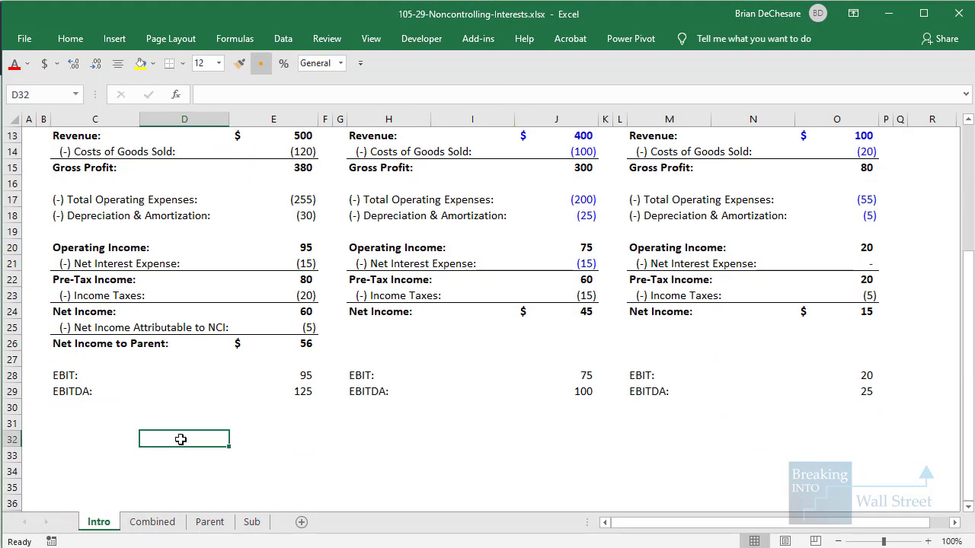
drag(43, 358, 918, 409)
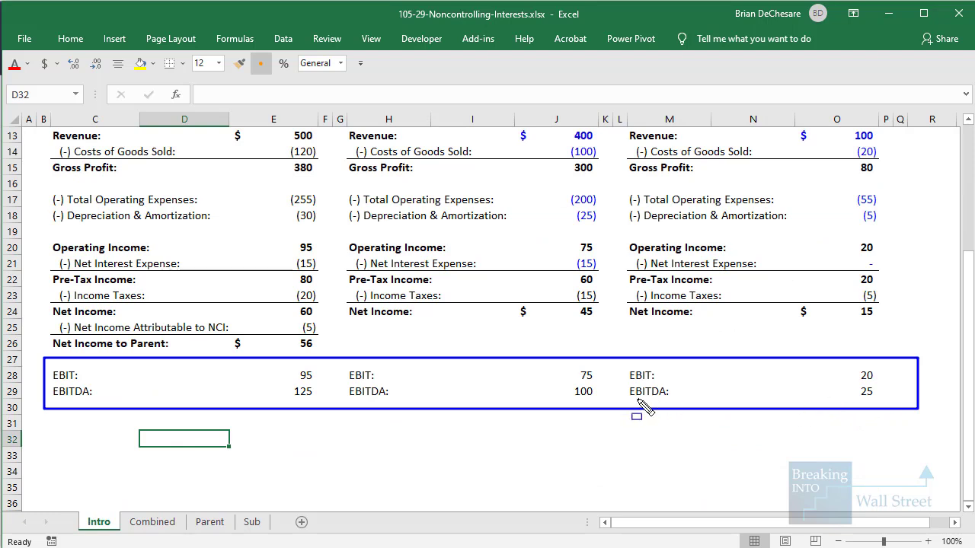
- Examine the Year 1 subsidiary market cap, ownership percentage and stake value inputs in E8:E10 on the Intro sheet
key(Escape)
scroll(637, 403, up, 4)
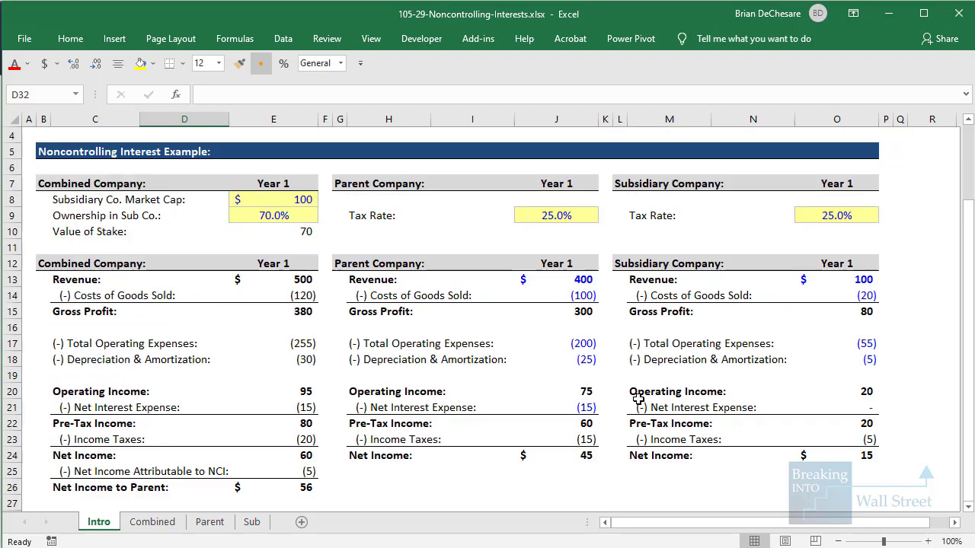
click(193, 237)
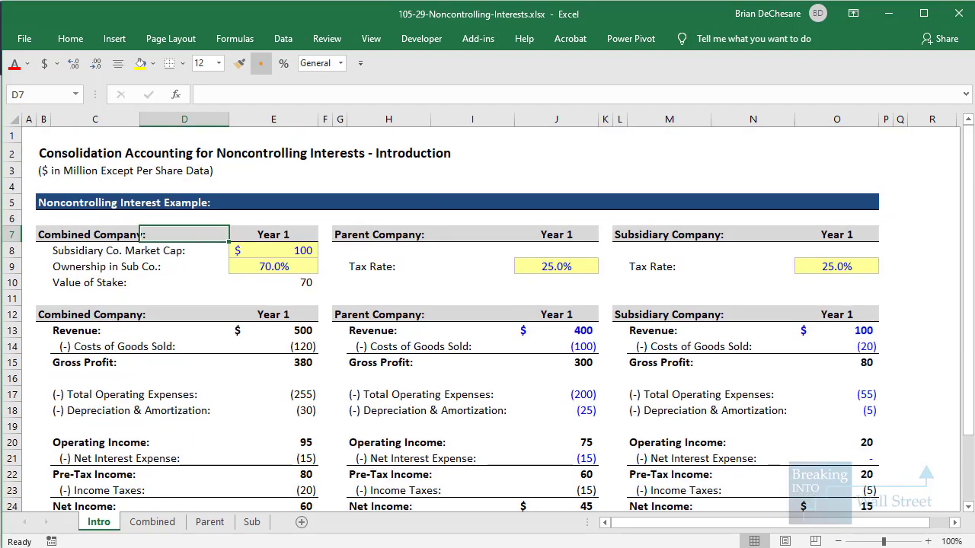
drag(234, 238, 326, 292)
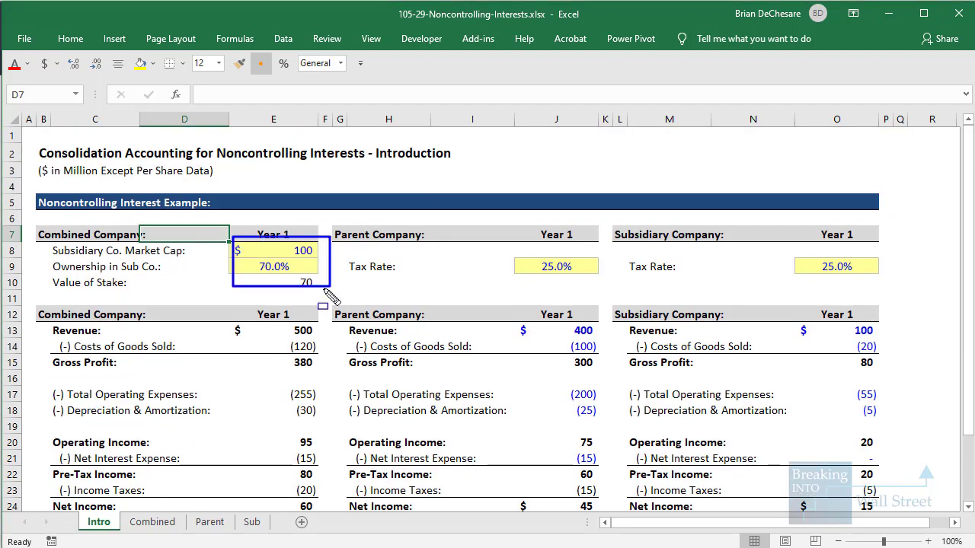
key(Escape)
click(305, 251)
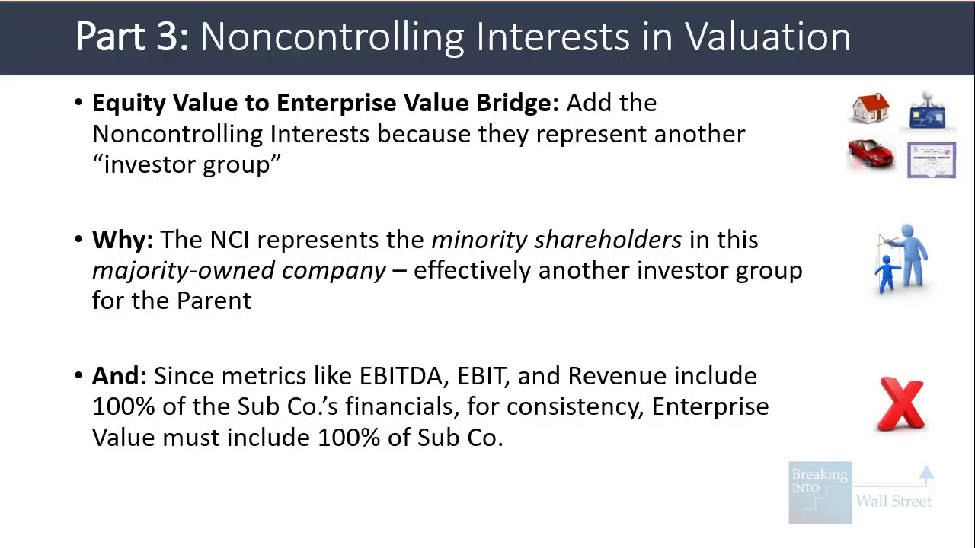
key(Right)
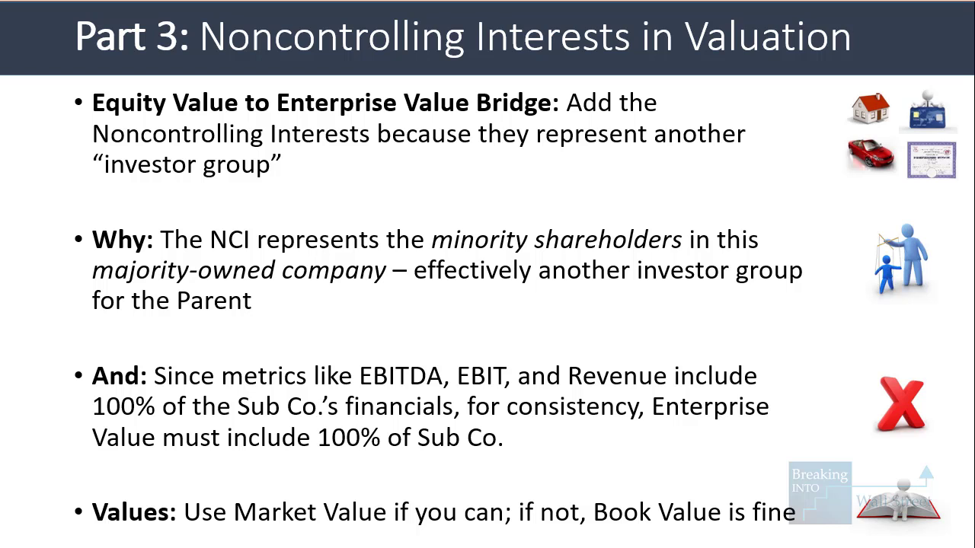
key(Right)
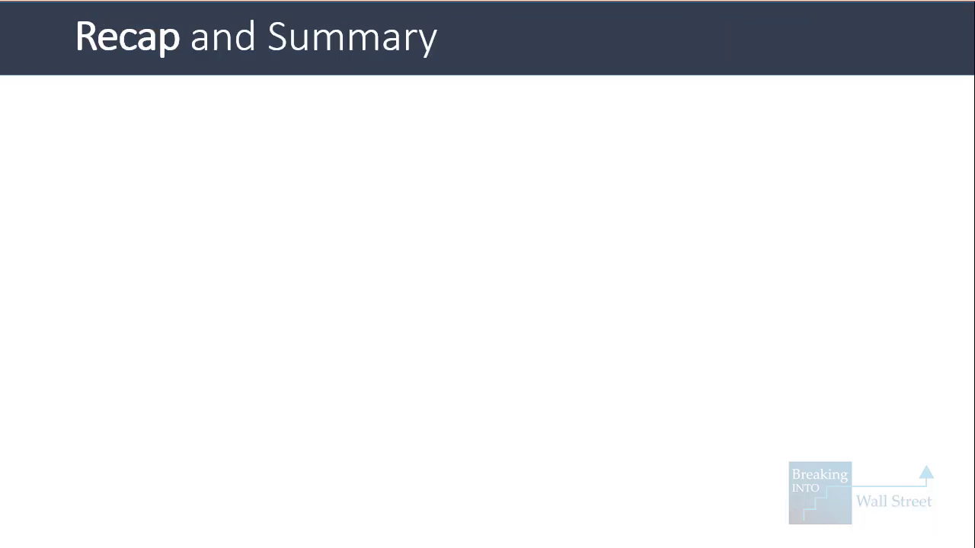
key(Right)
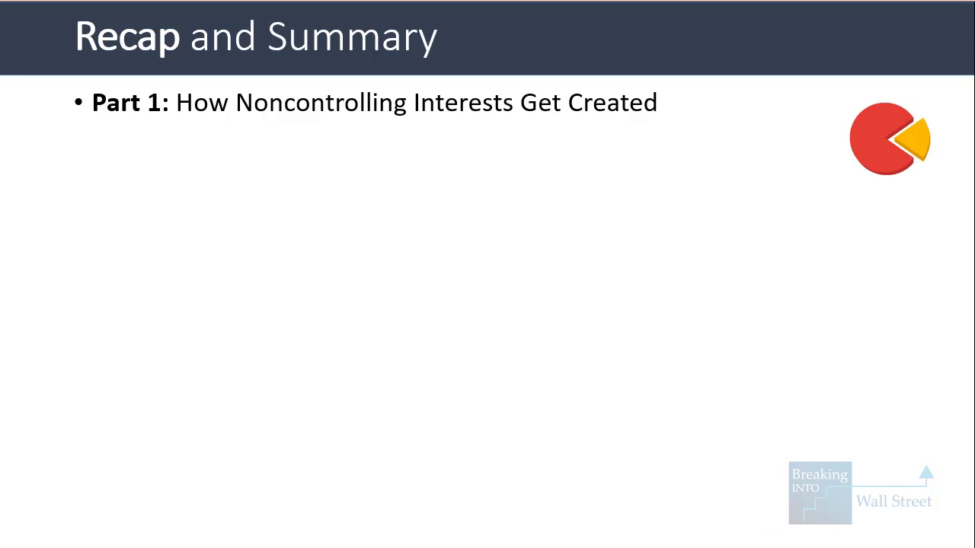
- Review the combined, parent and subsidiary income statements on the Intro sheet, including the Net Income Attributable to NCI row
key(alt+Tab)
scroll(299, 404, down, 2)
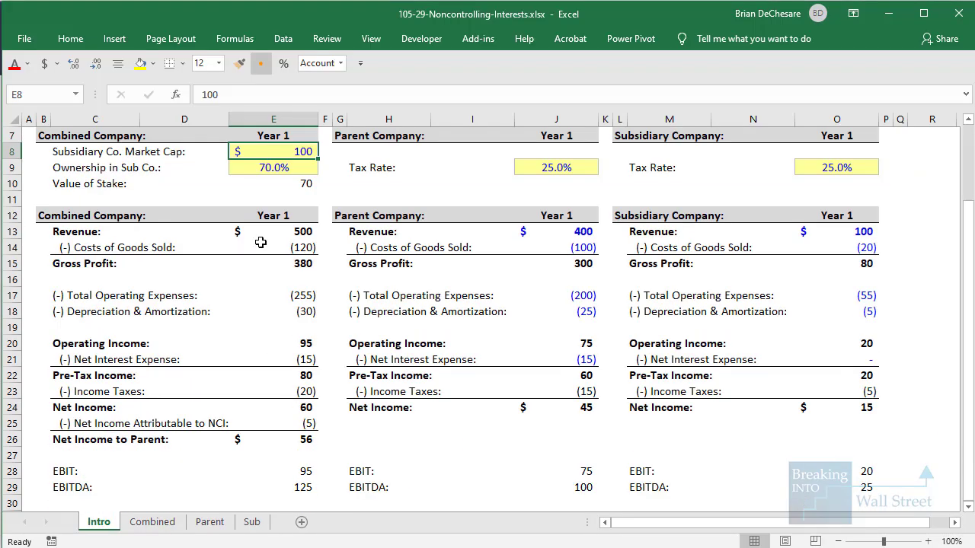
drag(289, 232, 861, 442)
scroll(449, 387, down, 1)
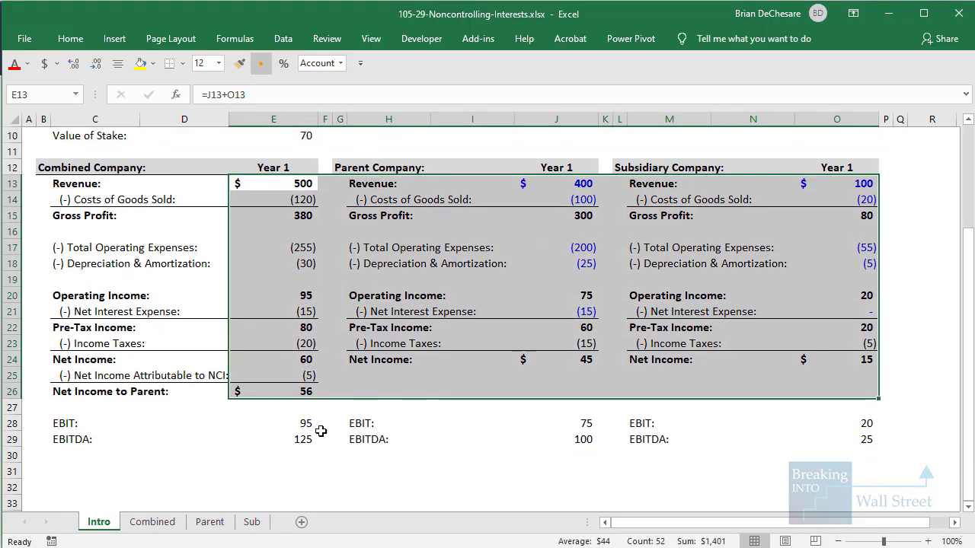
click(323, 438)
click(152, 375)
key(shift+space)
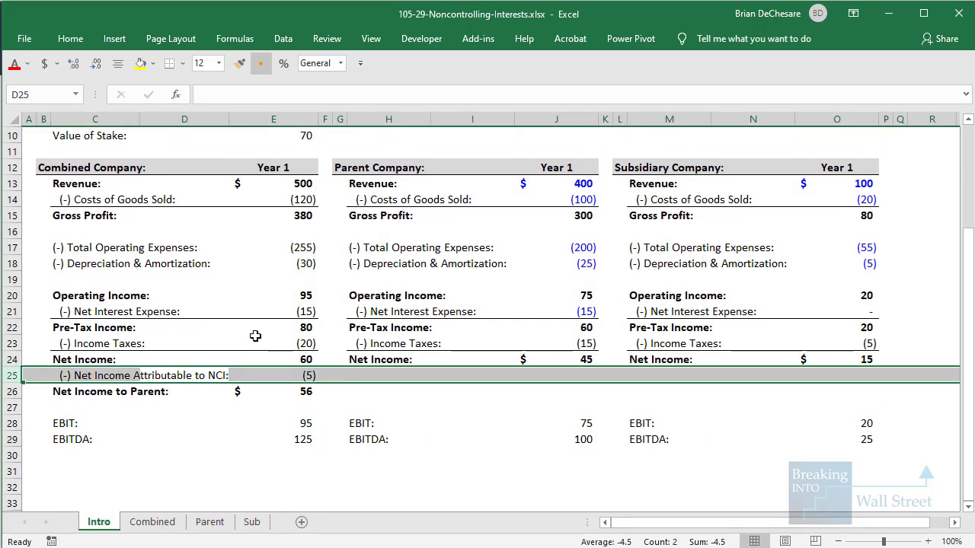
scroll(252, 337, up, 2)
click(272, 336)
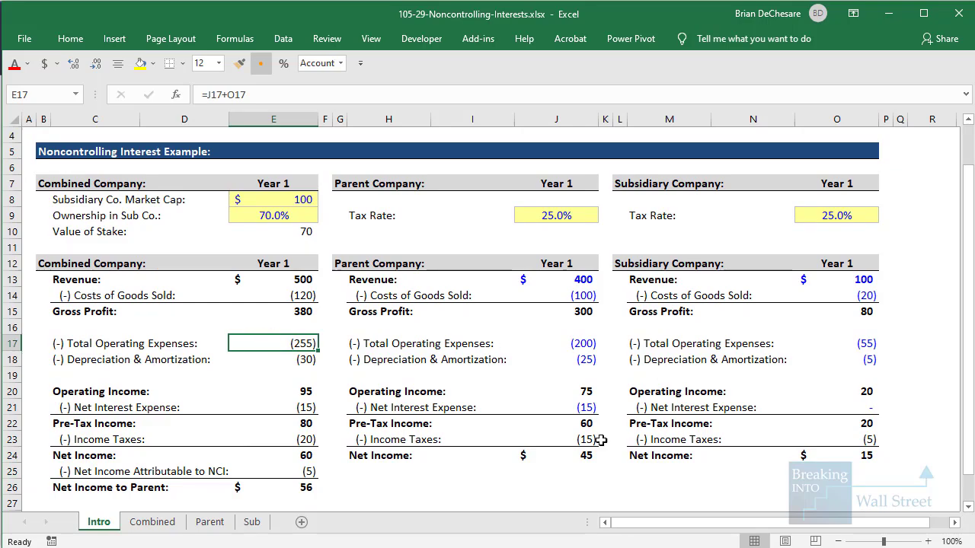
- Inspect the pro-forma asset adjustments for goodwill, equity investments and cash on the Combined sheet's balance sheet
click(175, 526)
scroll(399, 335, up, 11)
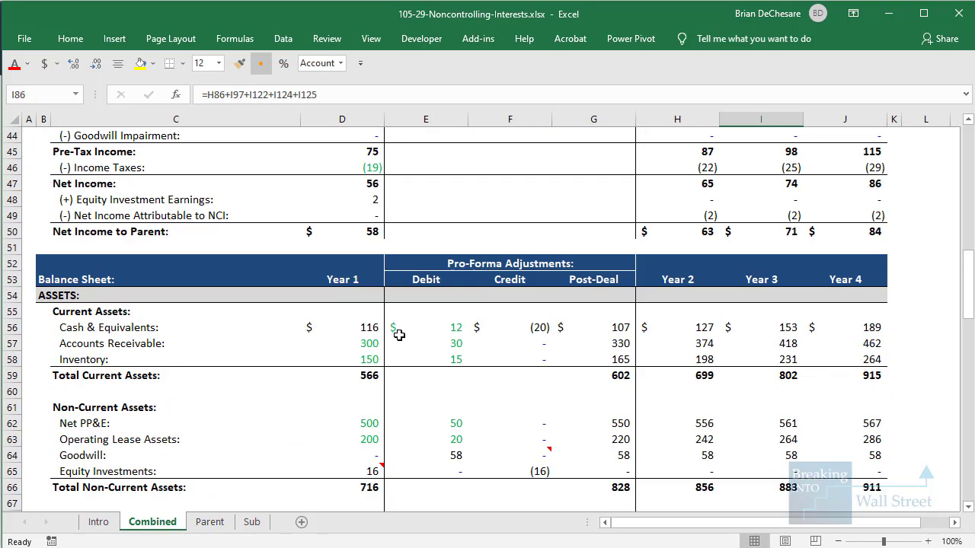
scroll(434, 337, down, 10)
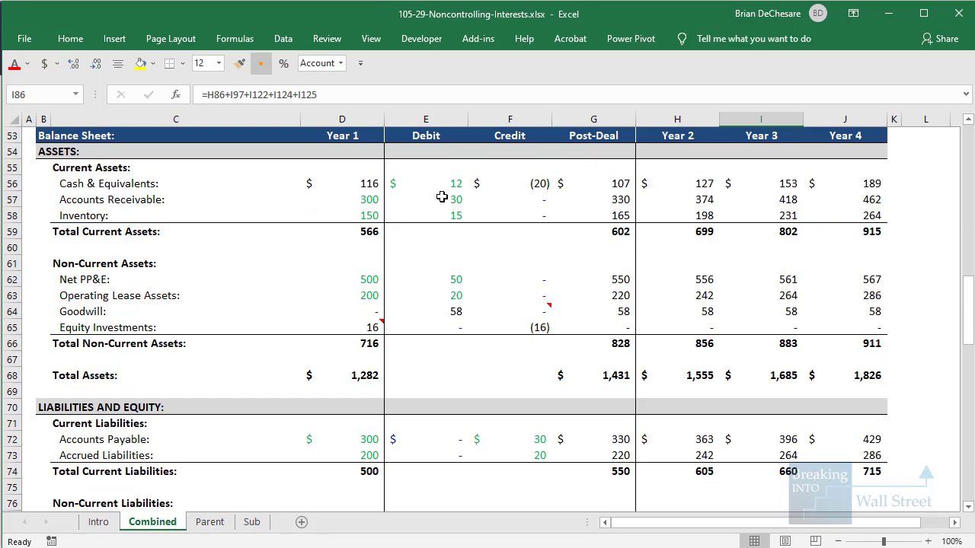
drag(447, 196, 559, 333)
click(505, 308)
click(452, 309)
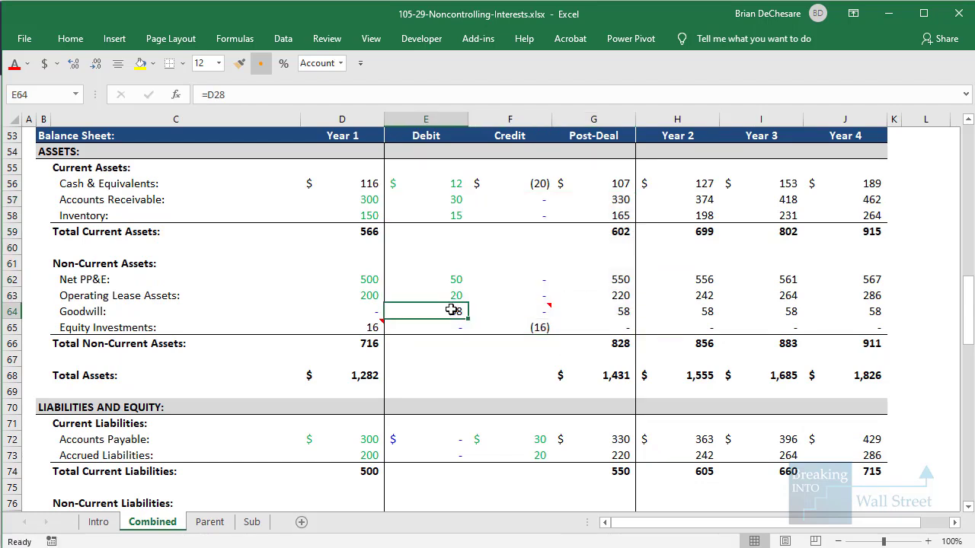
click(528, 328)
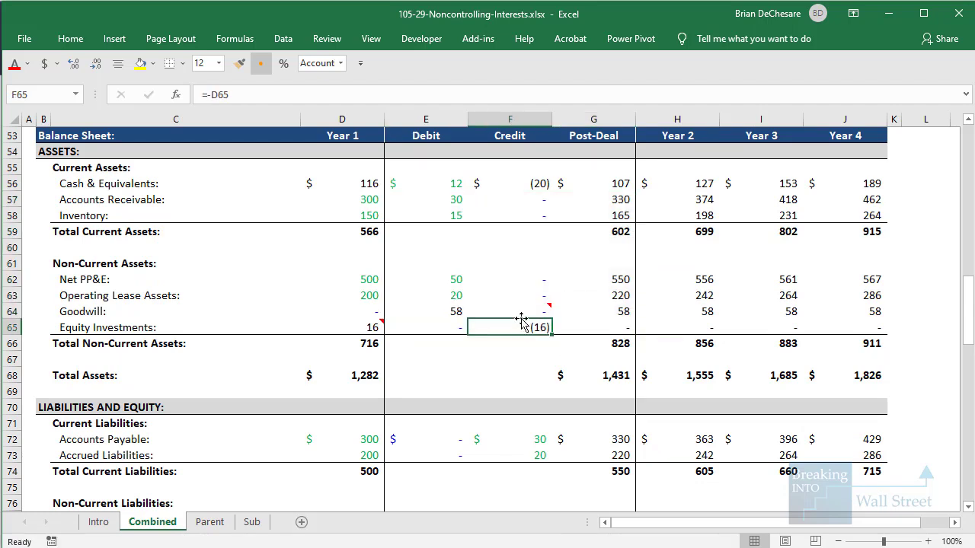
click(536, 190)
- Review the pro-forma credit entries for Common Shareholders' Equity and Noncontrolling Interests in F86:F87
scroll(528, 239, down, 4)
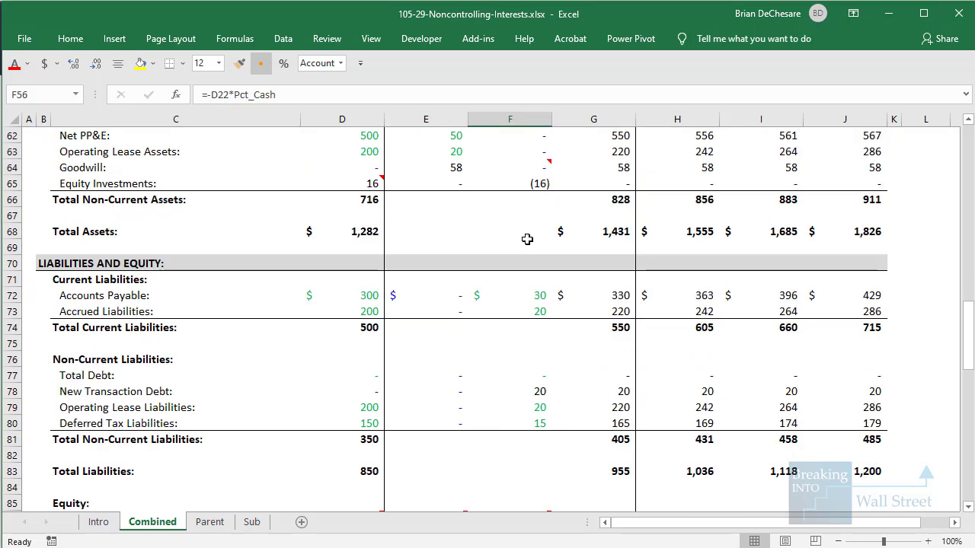
scroll(524, 287, down, 1)
scroll(524, 287, down, 2)
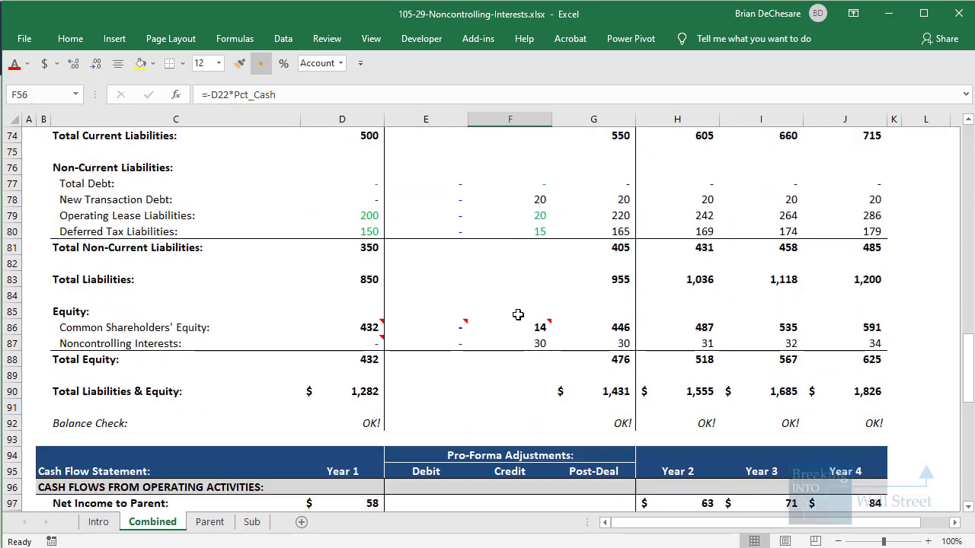
drag(532, 328, 542, 343)
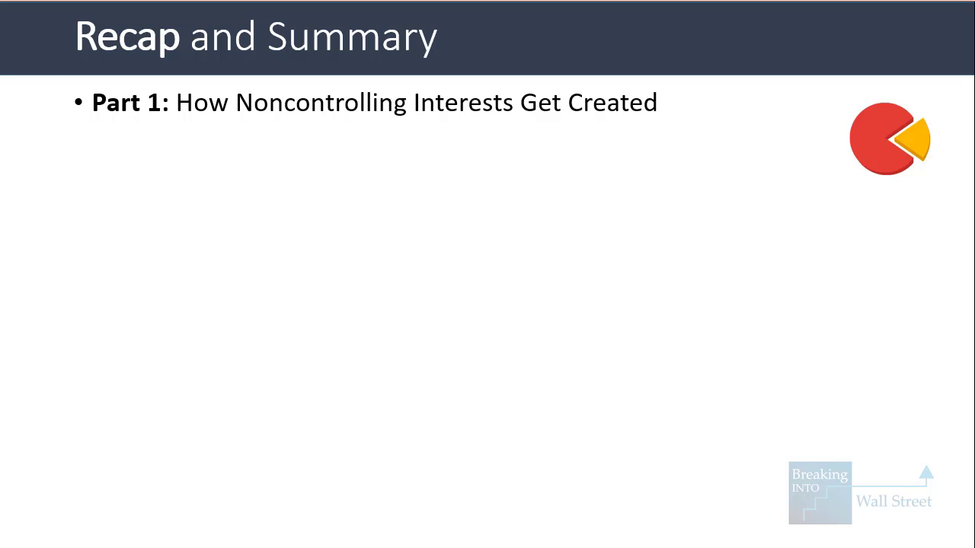
- Review the combined Year 2 to 4 income statement in H34:J50, focusing on Net Income Attributable to NCI in row 49
key(Right)
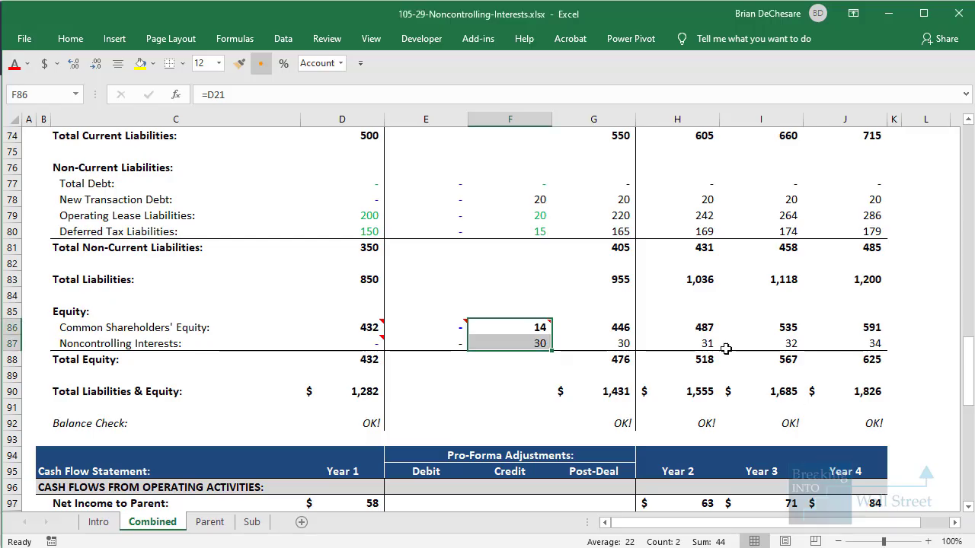
scroll(673, 288, up, 14)
scroll(671, 358, up, 1)
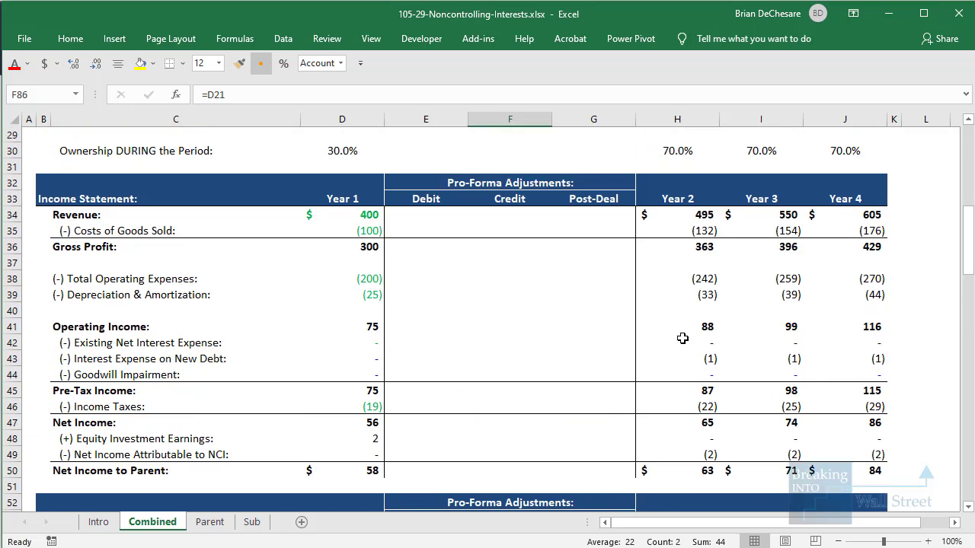
drag(674, 216, 850, 469)
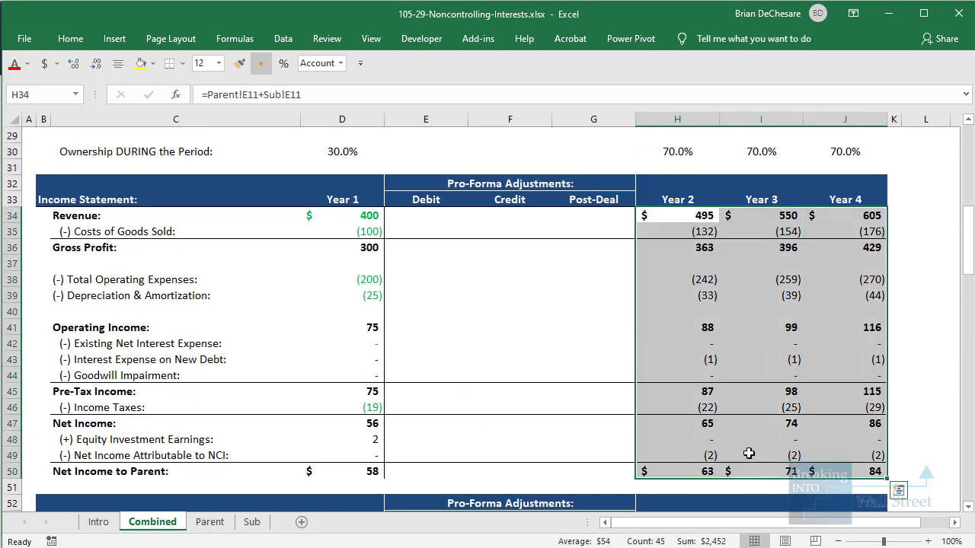
drag(695, 457, 870, 456)
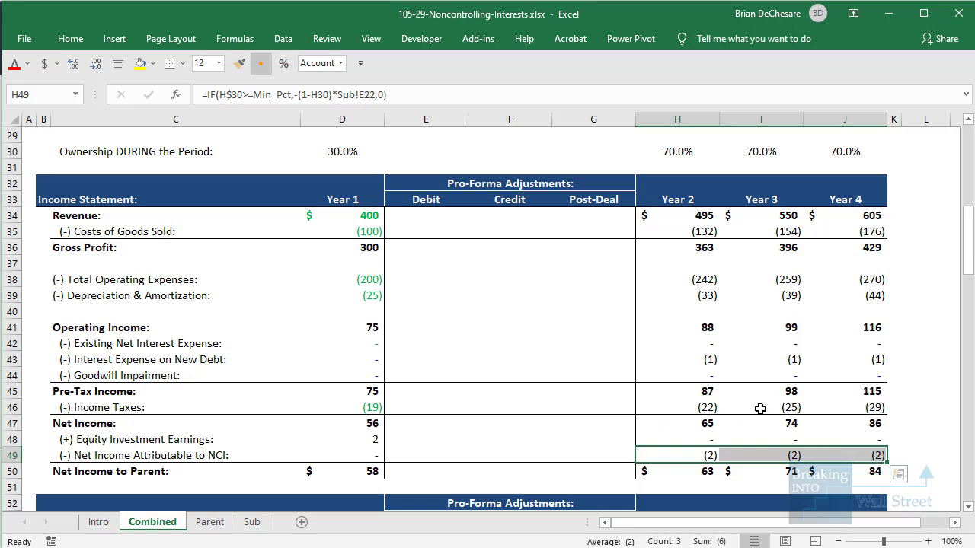
- Examine the Year 2 to 4 operating cash flows, including the dividends received from partially owned companies in H104:J104
scroll(760, 409, down, 20)
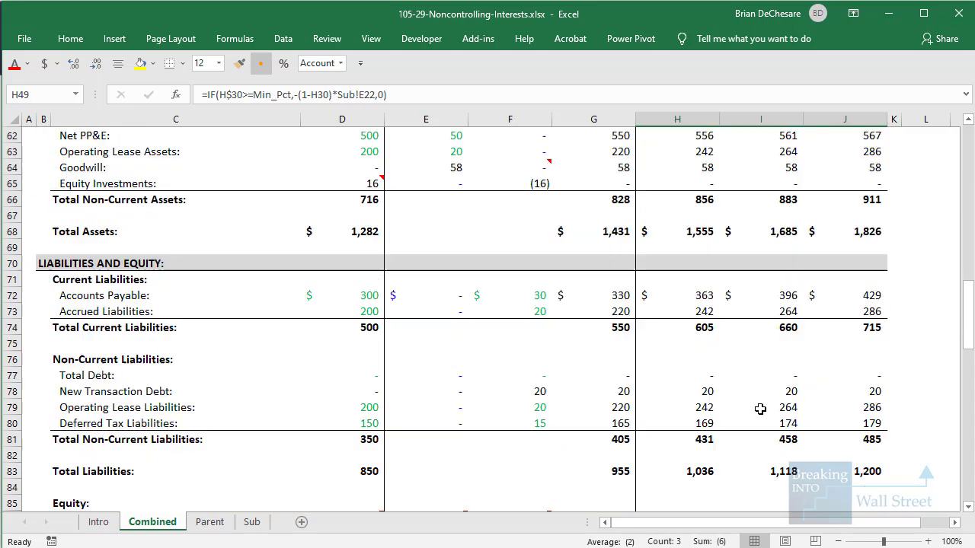
click(708, 254)
drag(709, 253, 867, 335)
click(867, 336)
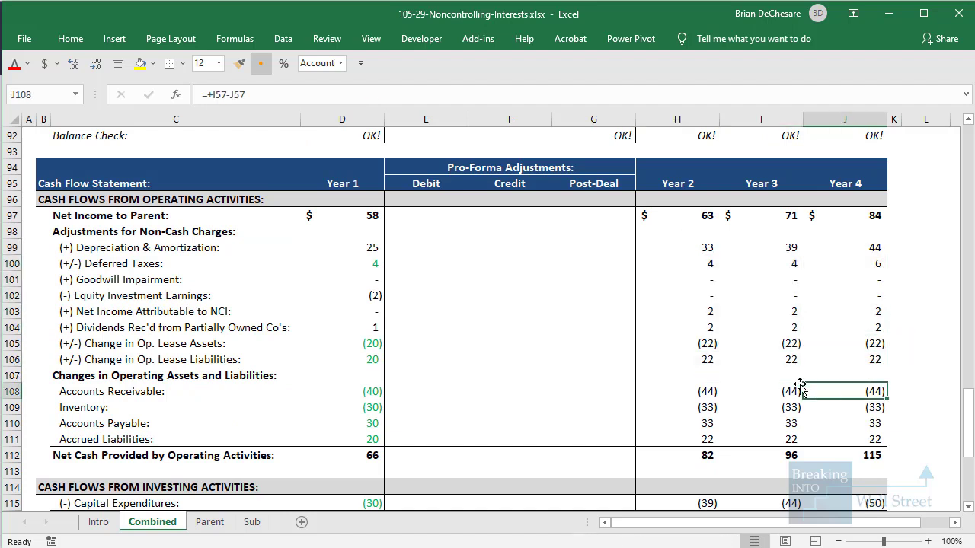
click(686, 331)
drag(686, 331, 816, 344)
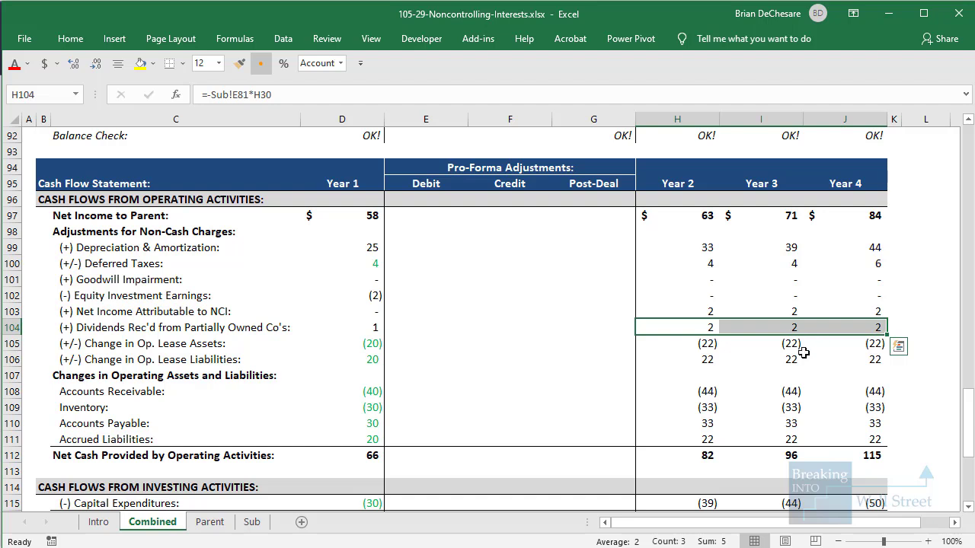
- Review the Year 2 to 4 investing and financing cash flows, including the Parent and Sub Co. dividends in H122:J123
scroll(788, 365, down, 3)
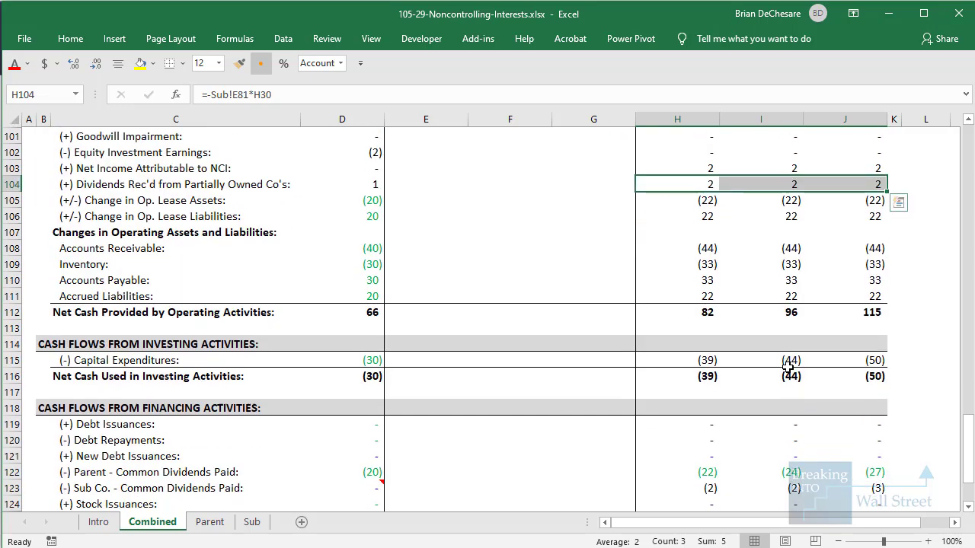
drag(663, 344, 838, 432)
scroll(838, 434, down, 2)
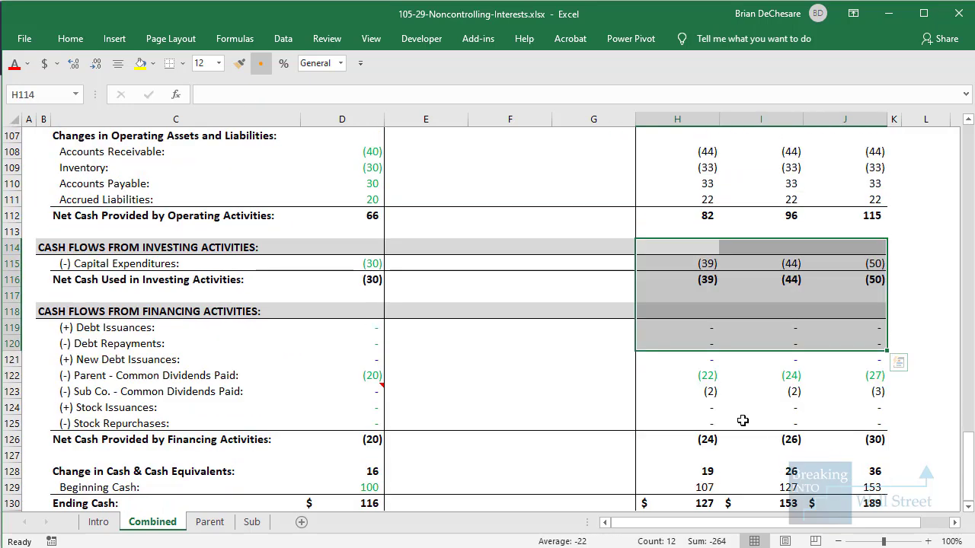
drag(706, 390, 856, 377)
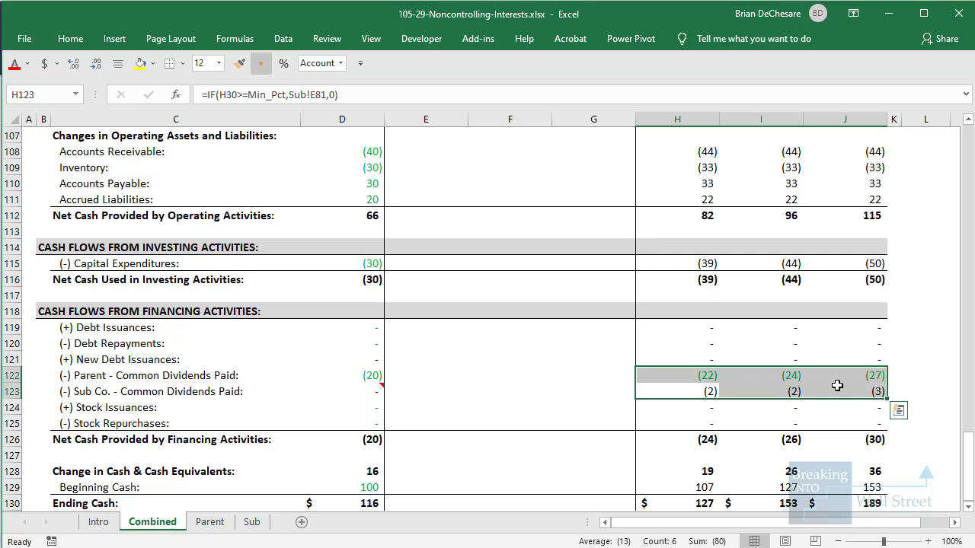
- Review the combined company's Year 2 to 4 balance sheet assets, including the goodwill formula in I64
scroll(837, 386, up, 18)
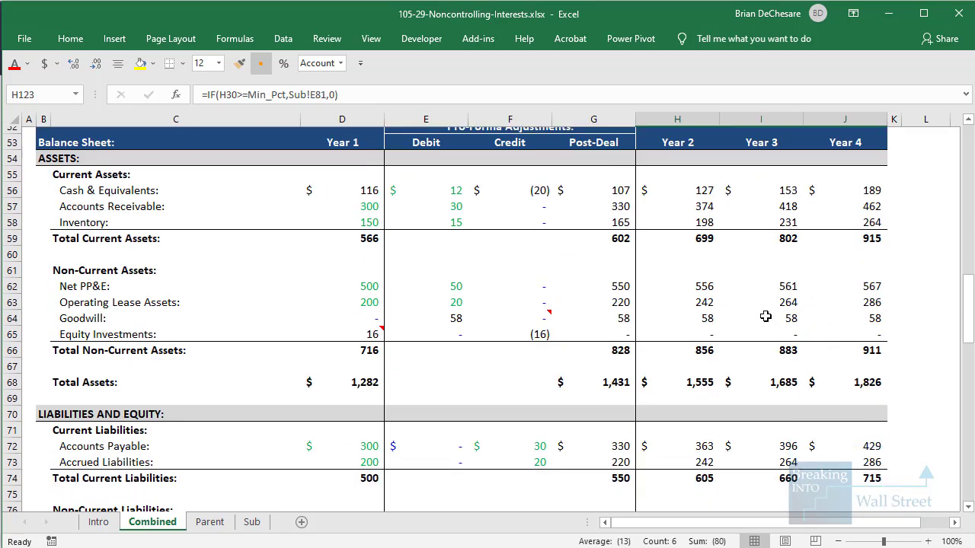
drag(690, 184, 842, 326)
click(725, 308)
scroll(708, 328, down, 5)
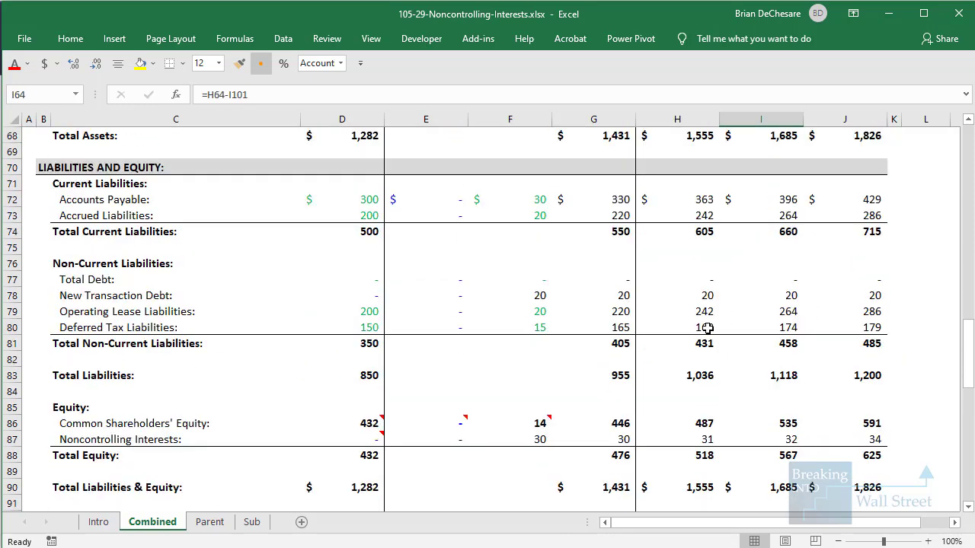
- Inspect the Year 2 formulas for Common Shareholders' Equity in H86 and Noncontrolling Interests in H87 without changing them
click(705, 424)
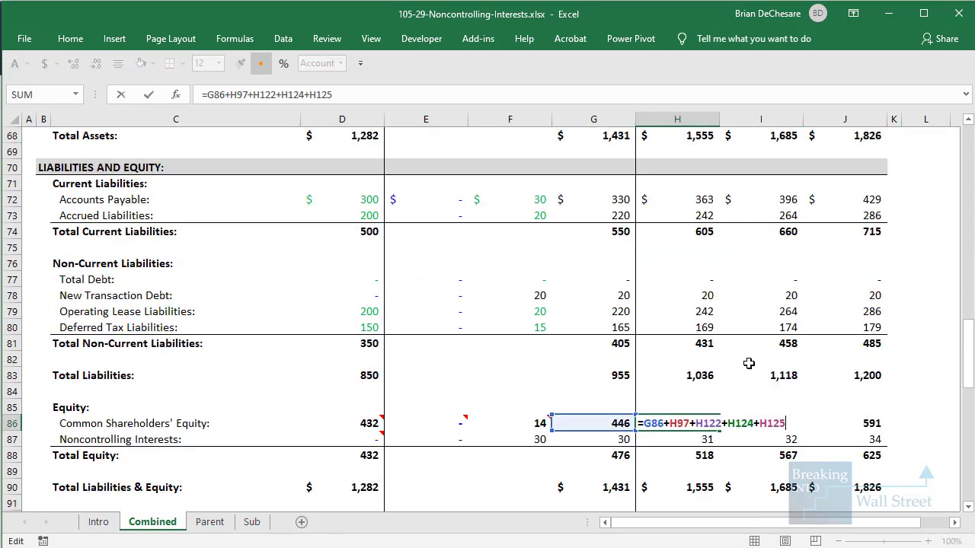
key(Return)
key(F2)
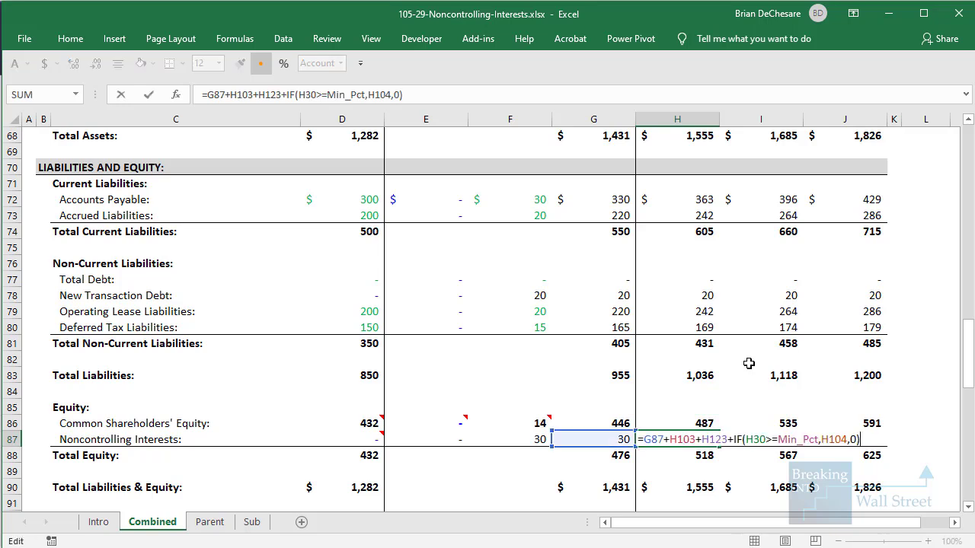
scroll(705, 351, down, 1)
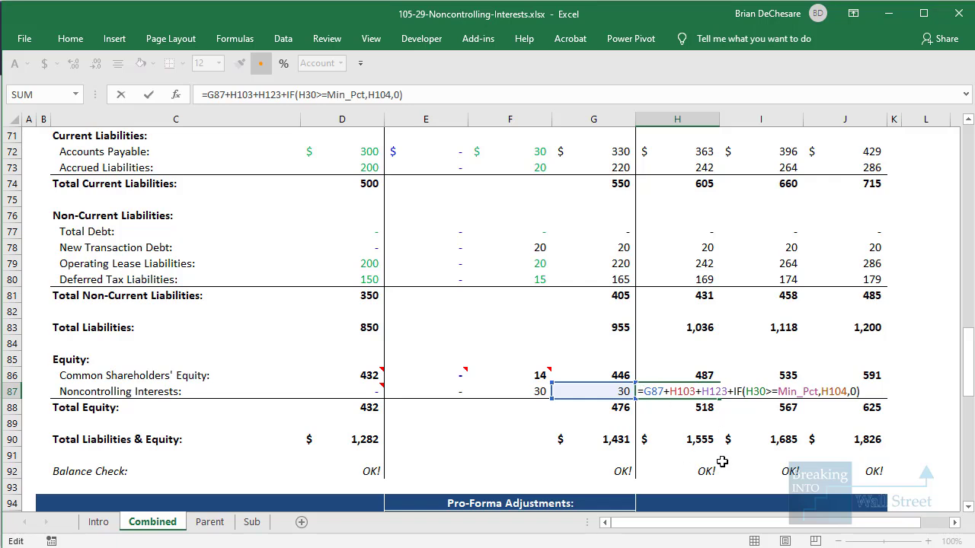
key(Escape)
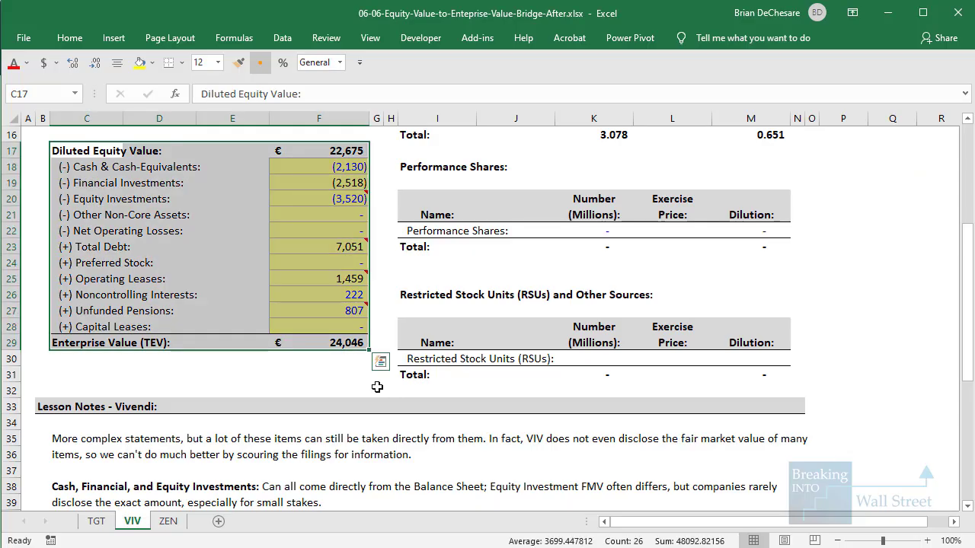
- Switch to the 06-06 Enterprise Value bridge workbook and review Noncontrolling Interests in C26:F26 and the equity value inputs on the VIV sheet
click(316, 392)
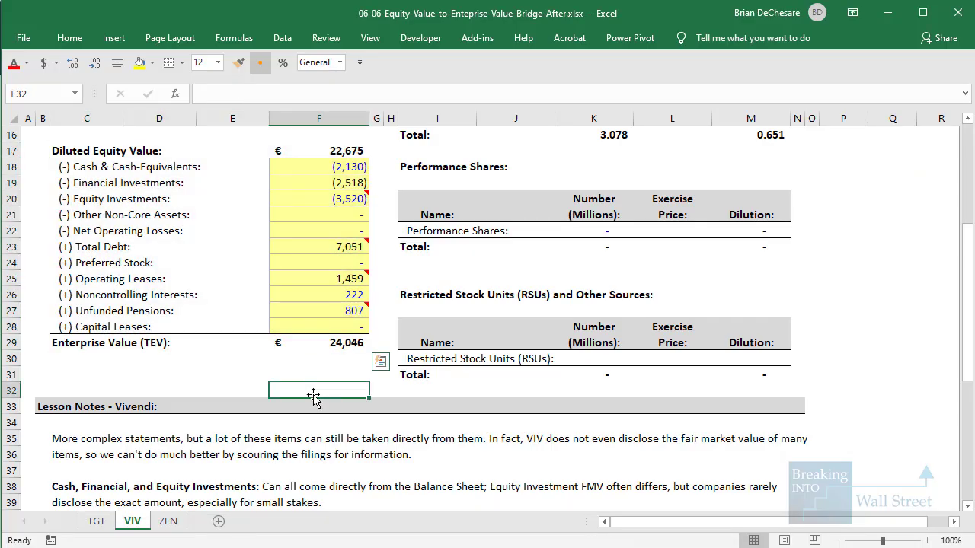
drag(88, 296, 351, 297)
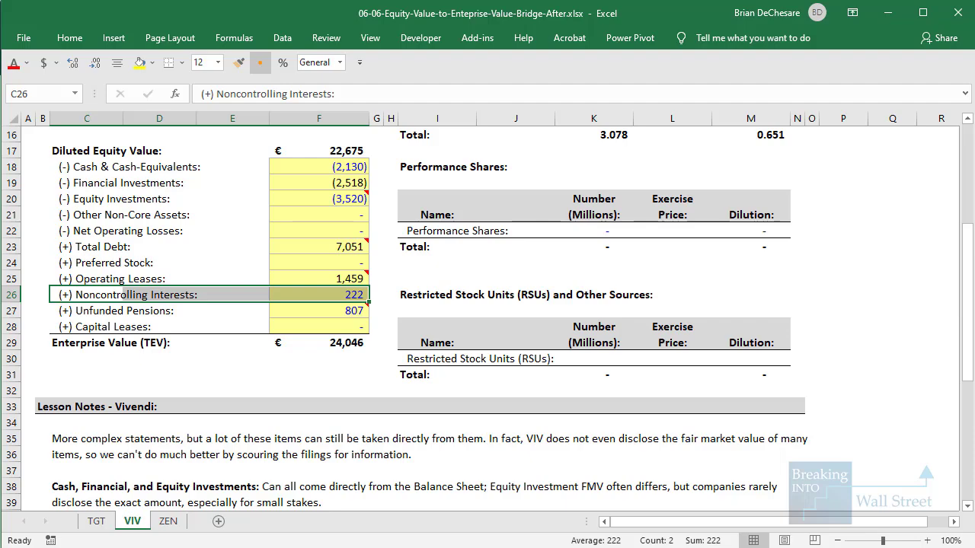
scroll(381, 314, up, 5)
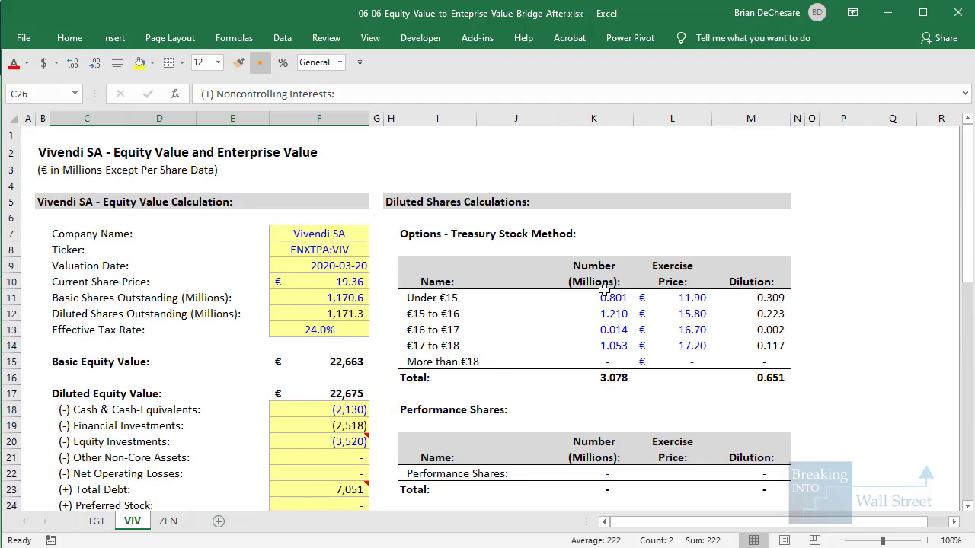
scroll(381, 314, down, 2)
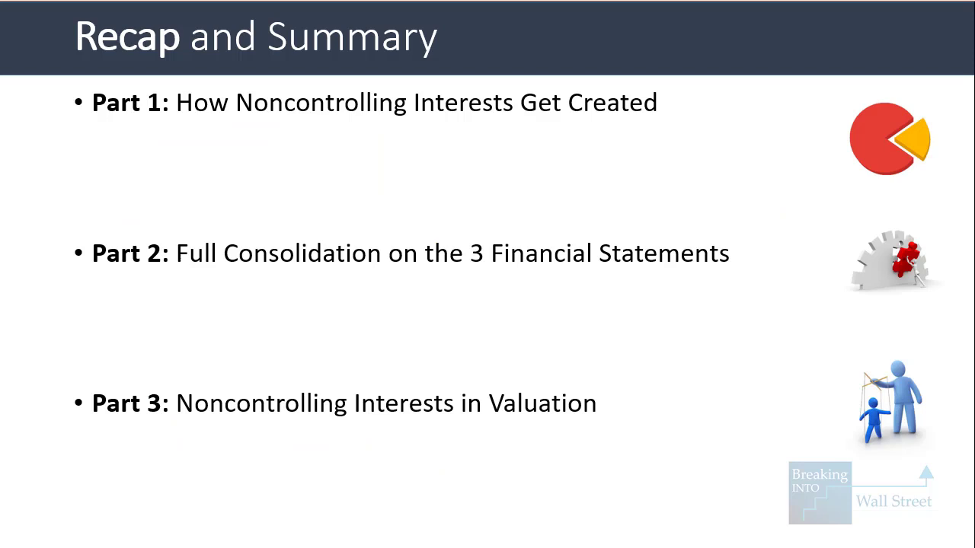